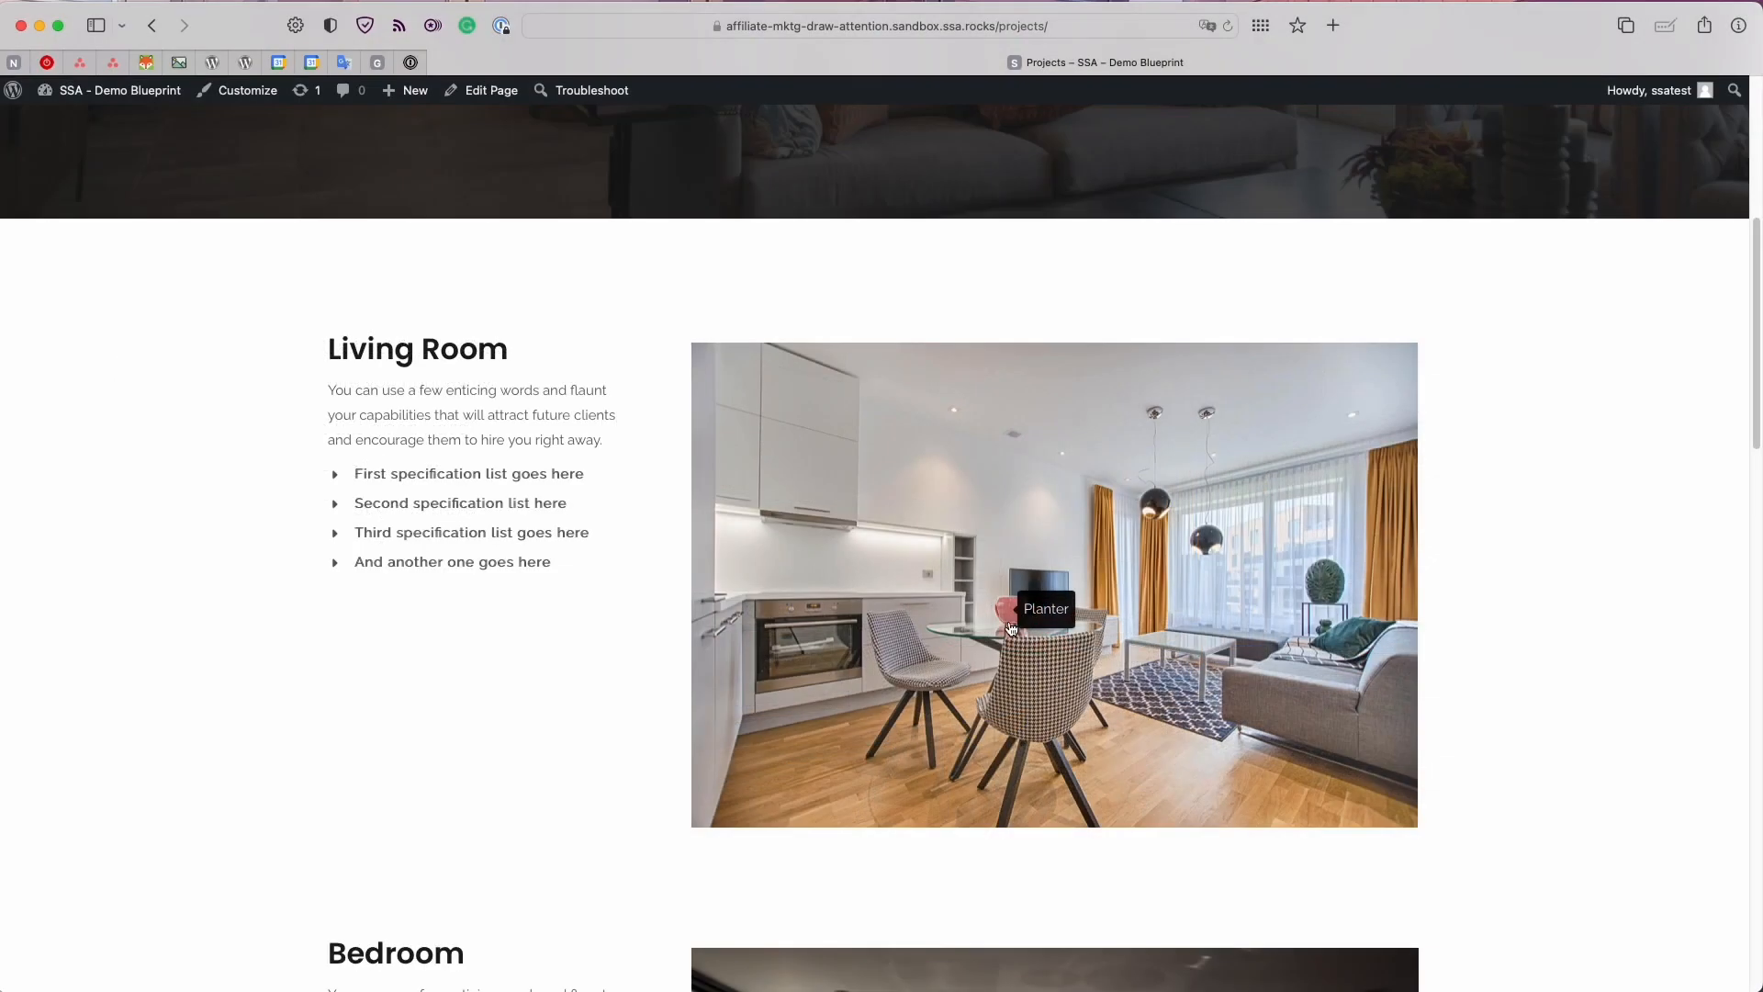
- Open the Planter hotspot's product page from the Living Room image, return to the Projects page, and examine the room images and their hotspots
click(1010, 627)
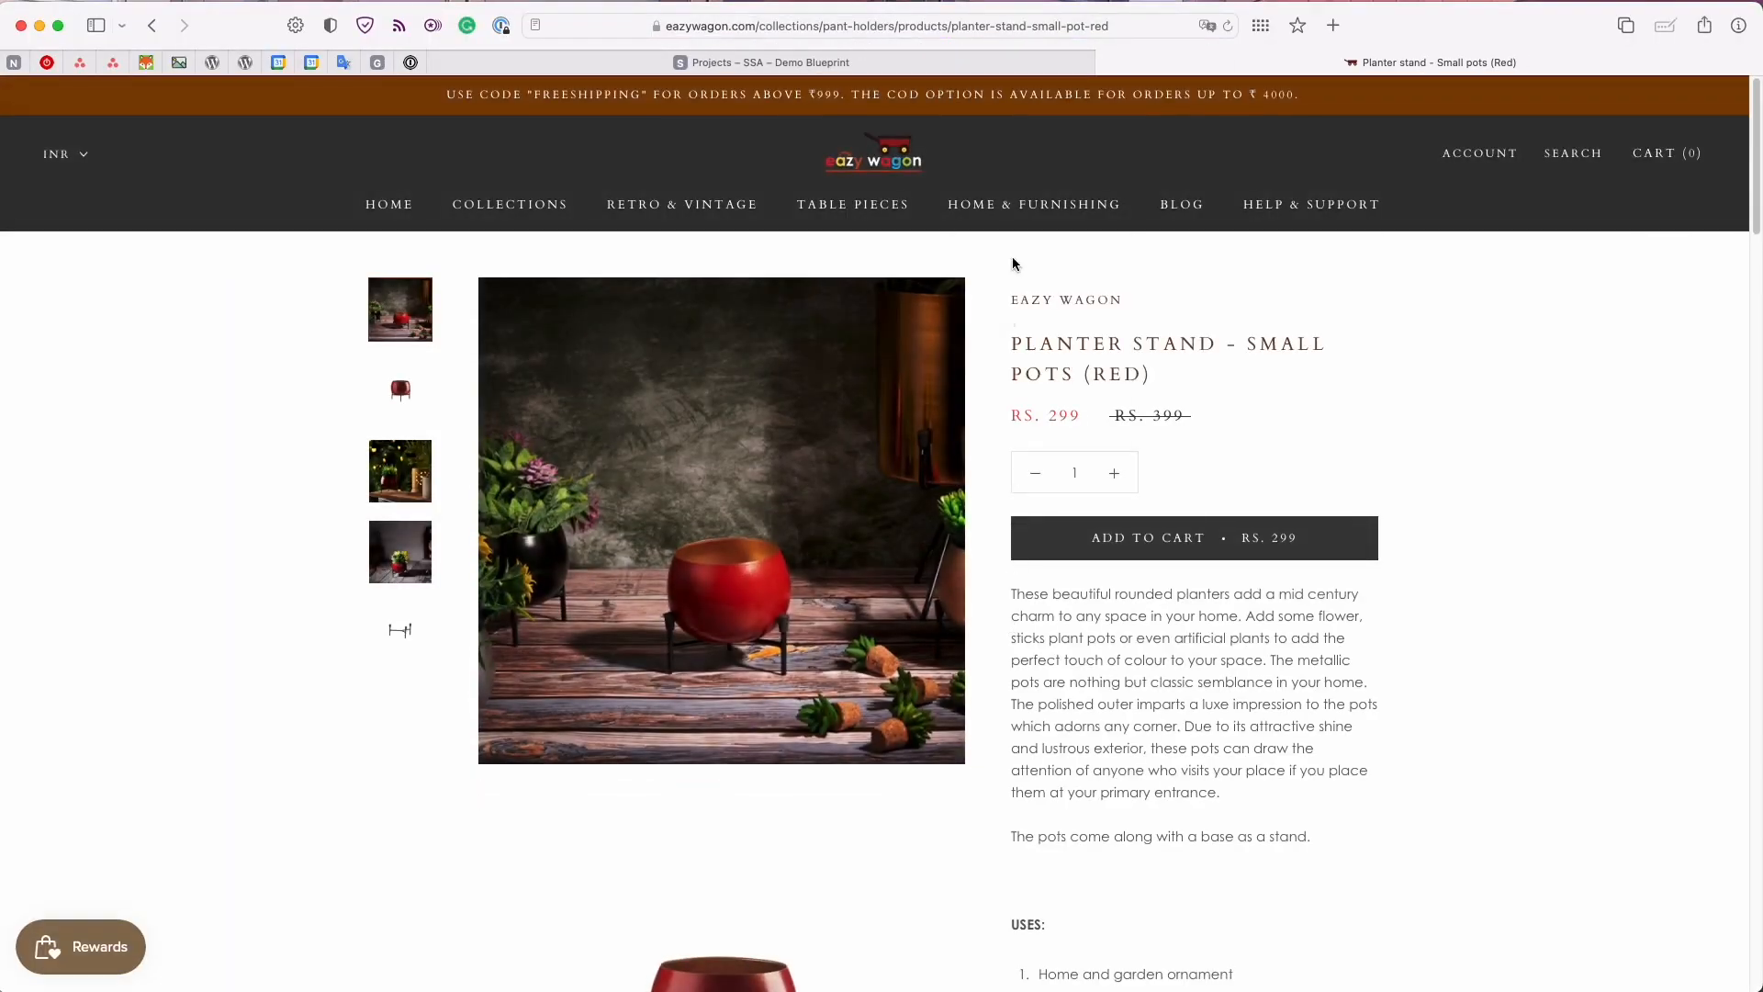
click(1016, 62)
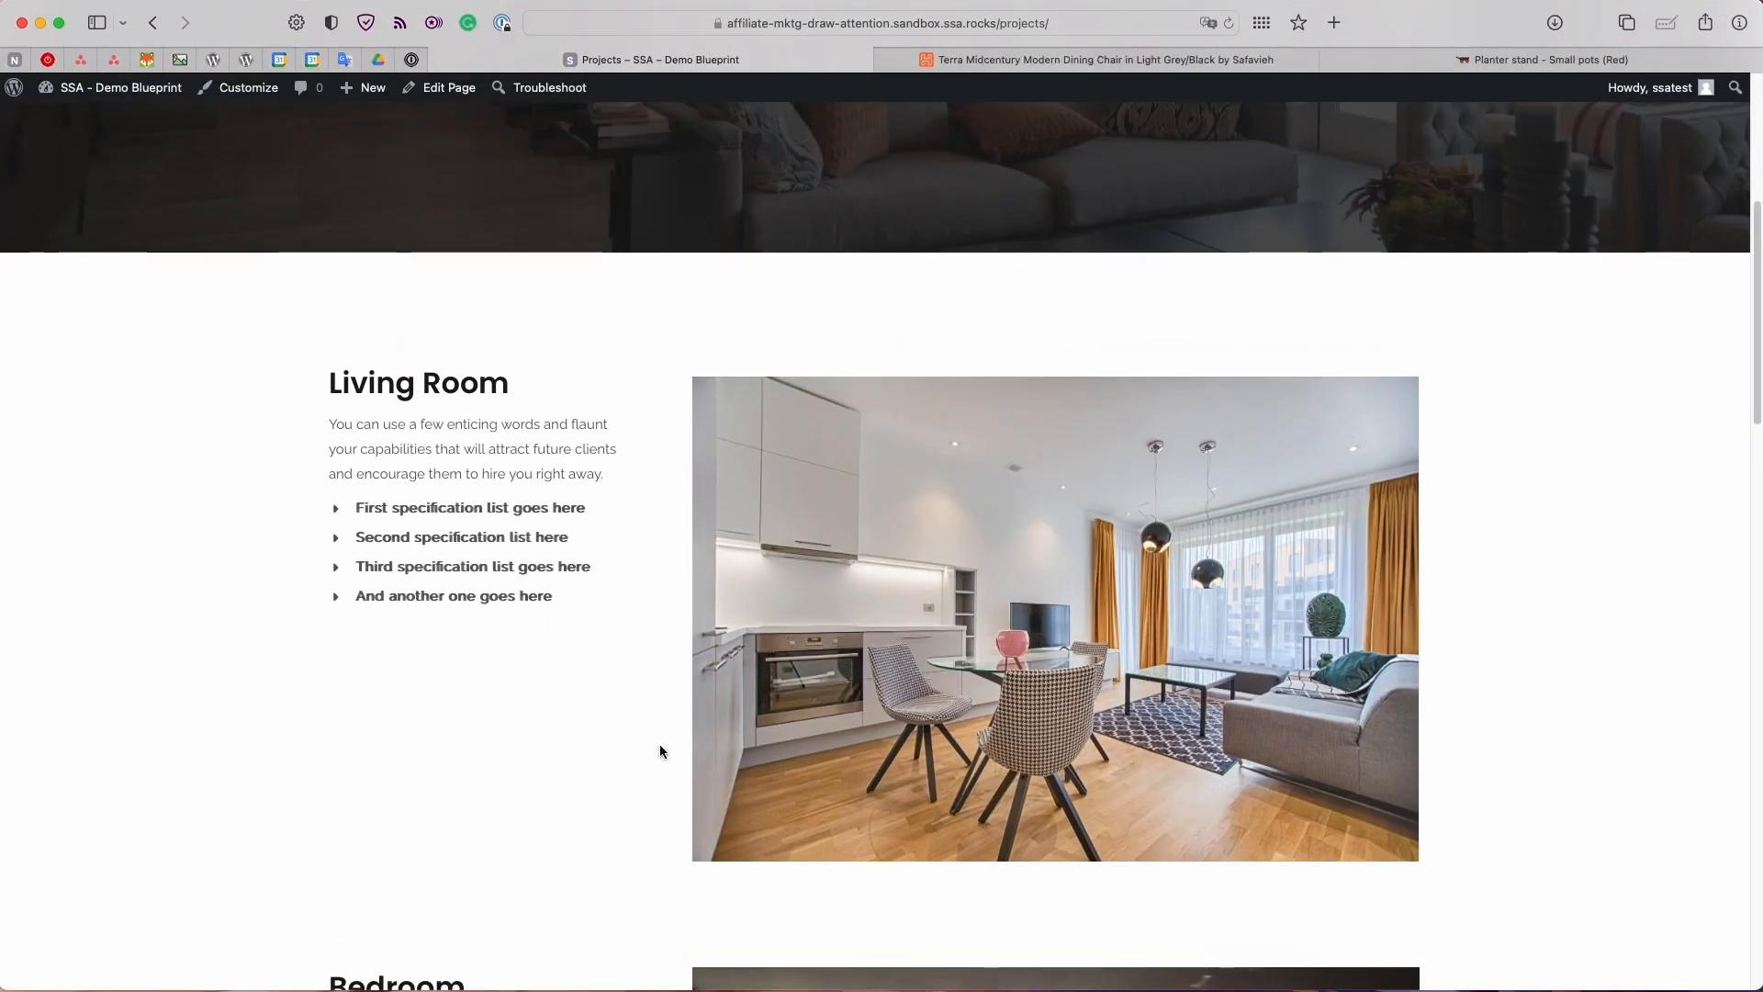
scroll(967, 808, down, 2)
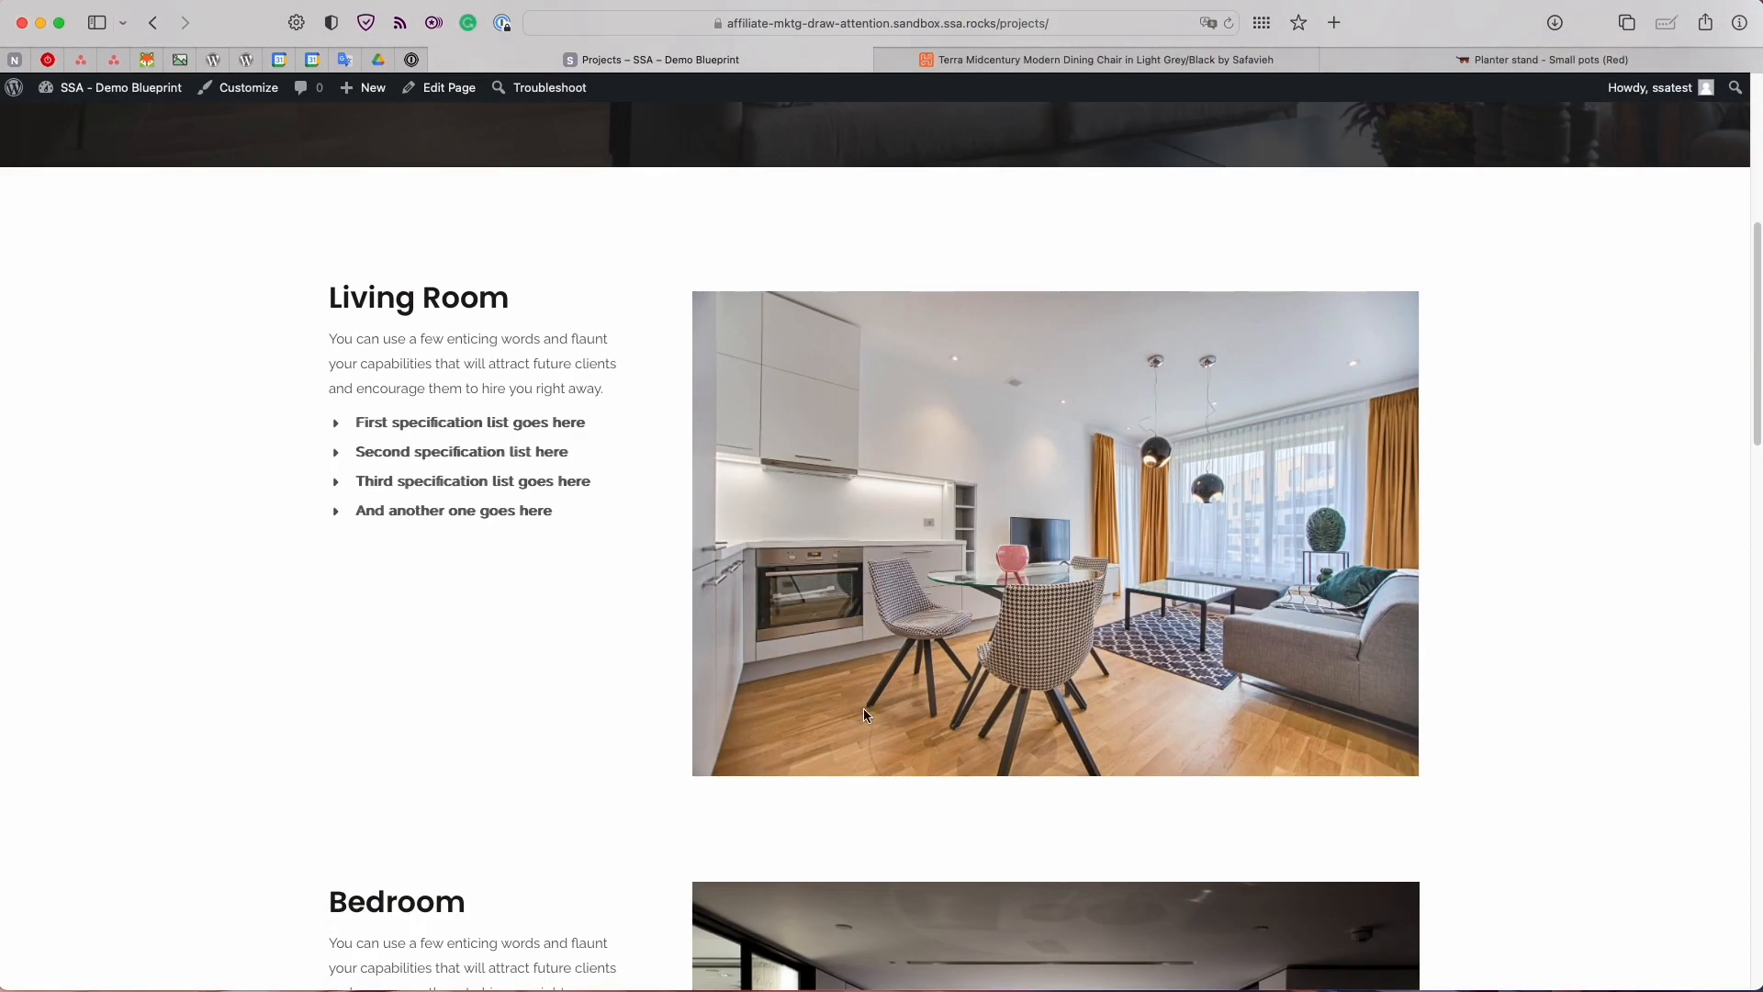
scroll(863, 707, down, 1)
mouse_move(1019, 517)
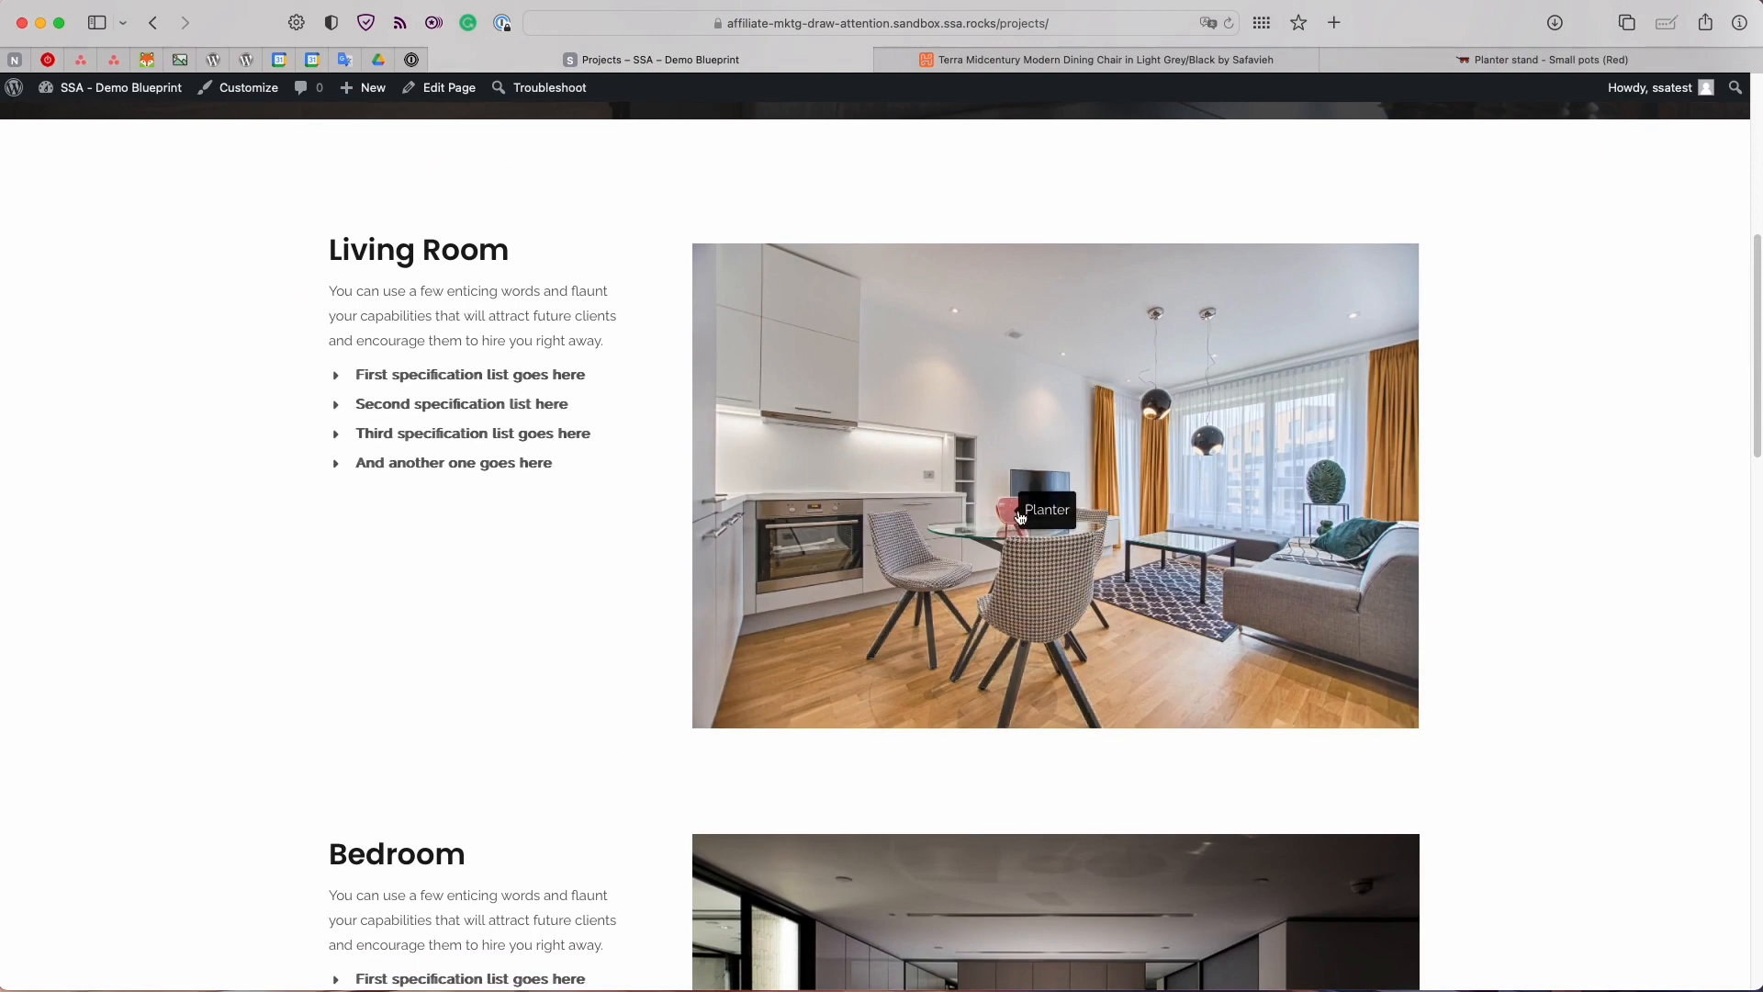
mouse_move(1319, 589)
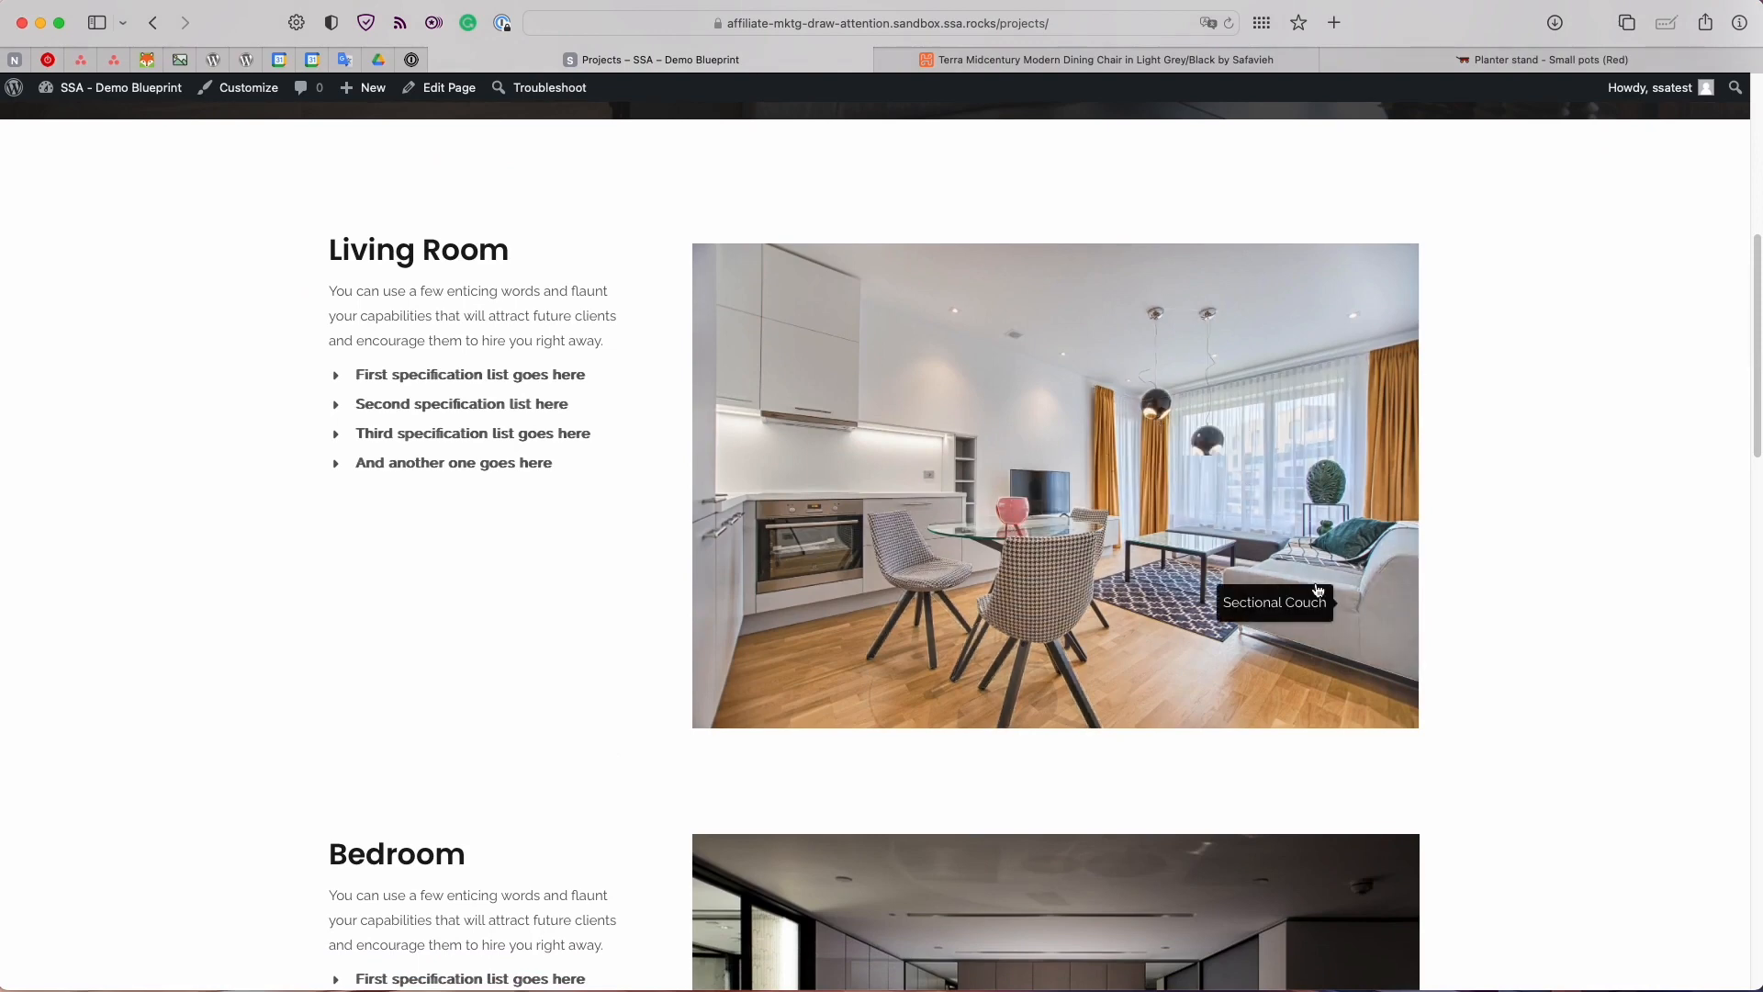
scroll(586, 608, down, 8)
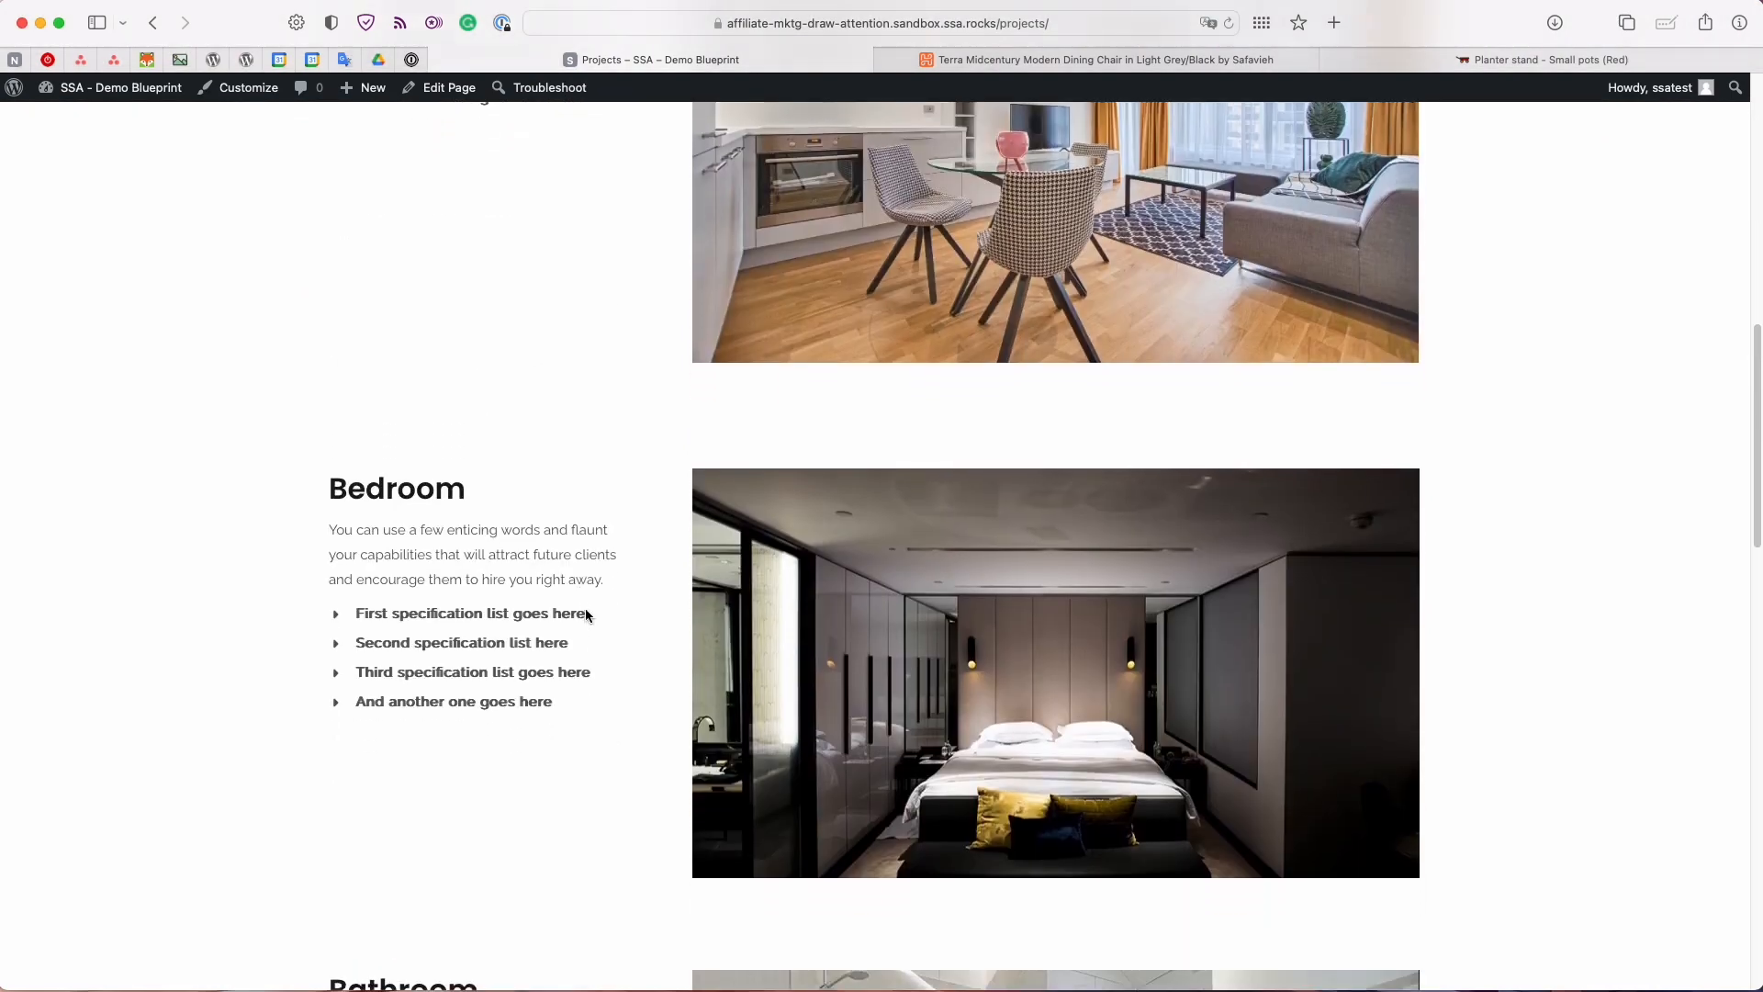
scroll(585, 614, down, 3)
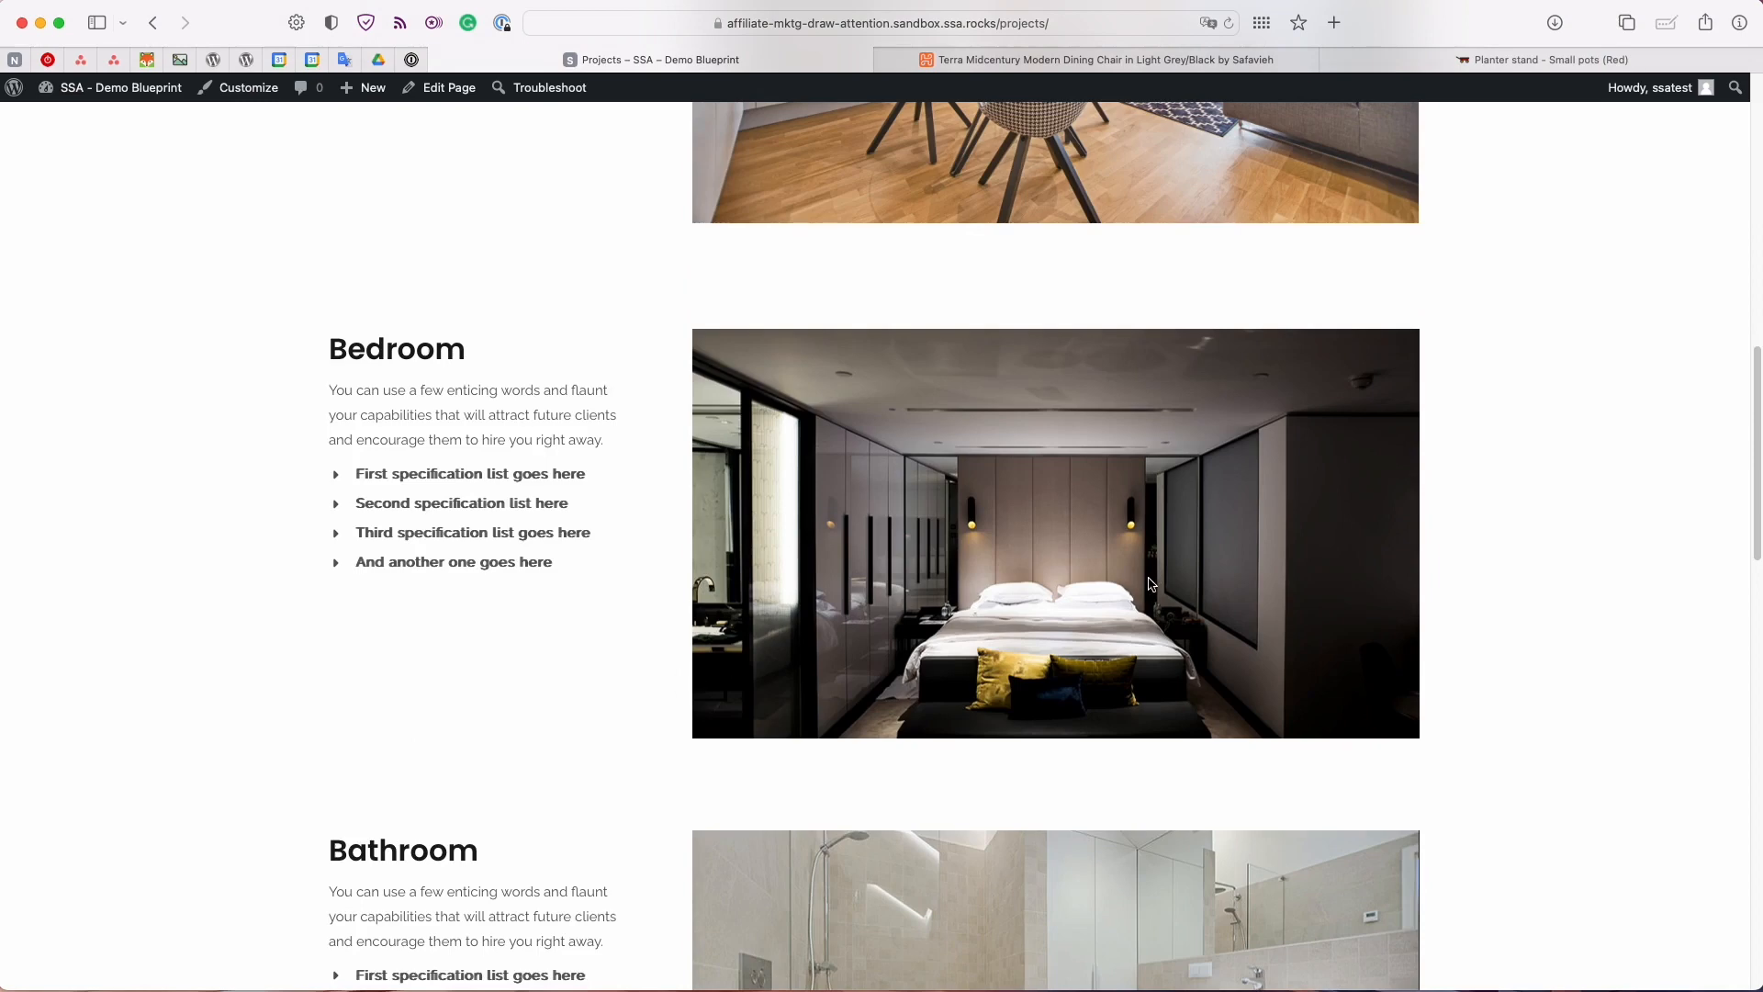
scroll(629, 331, up, 3)
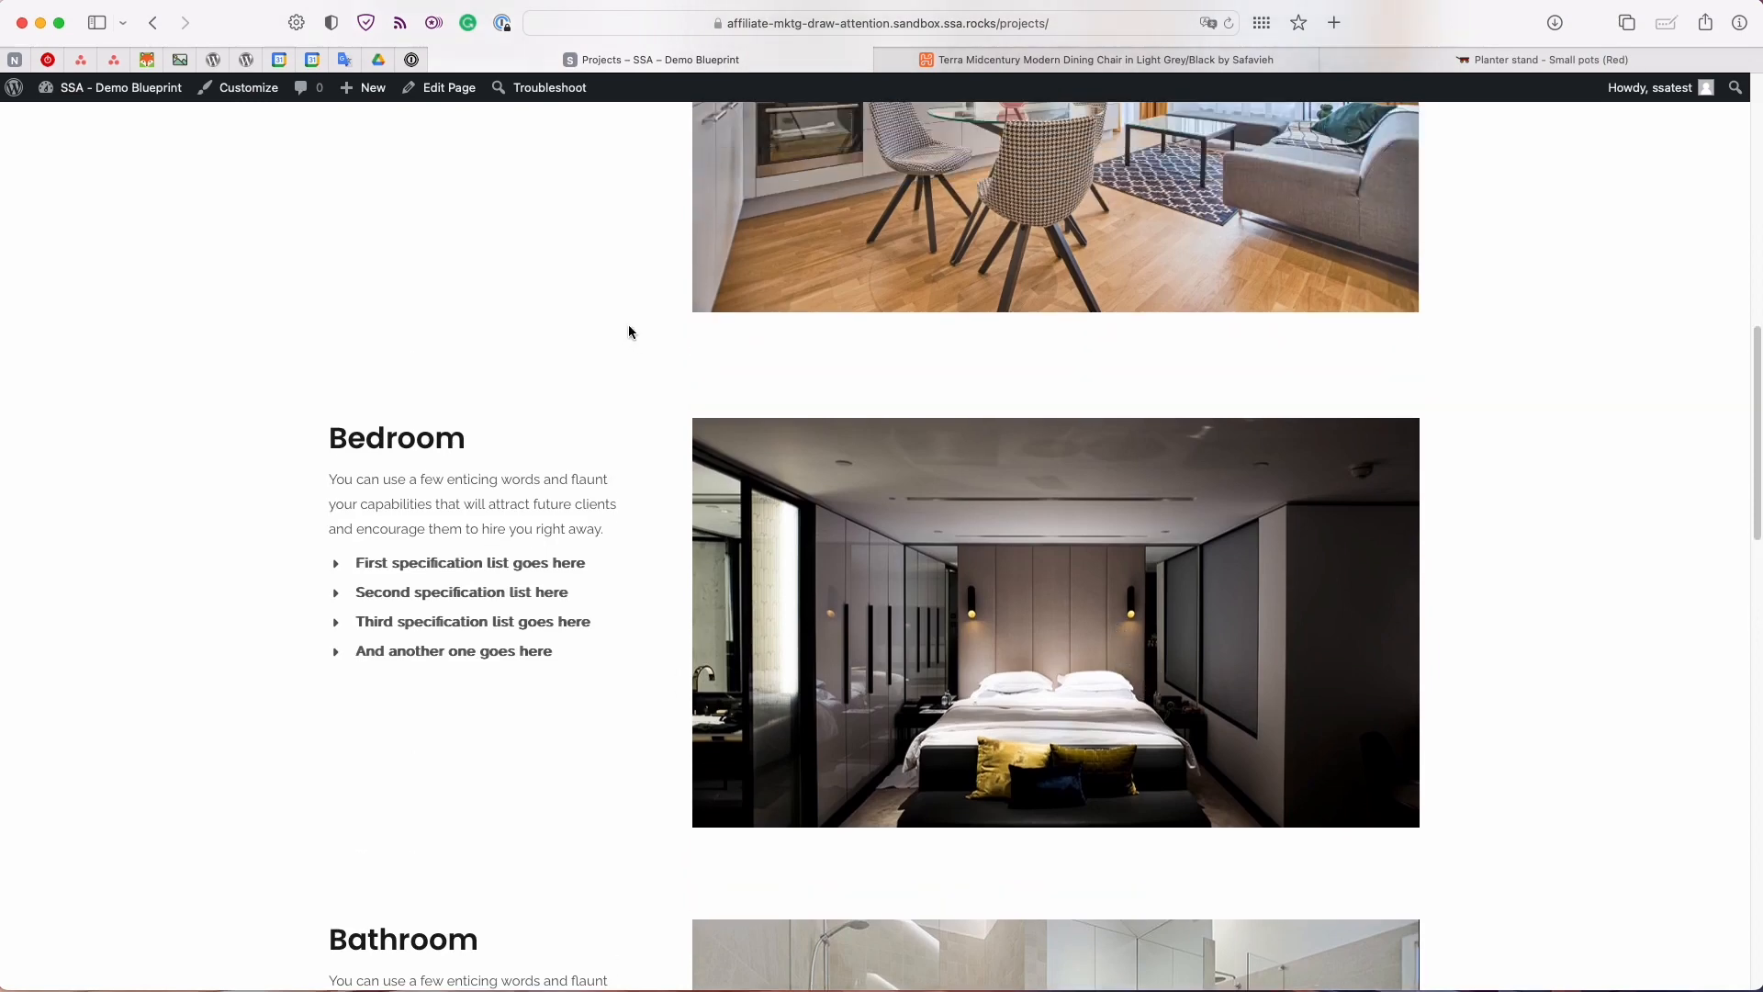
- Open the site's WordPress dashboard and go to the plugin management page
click(104, 89)
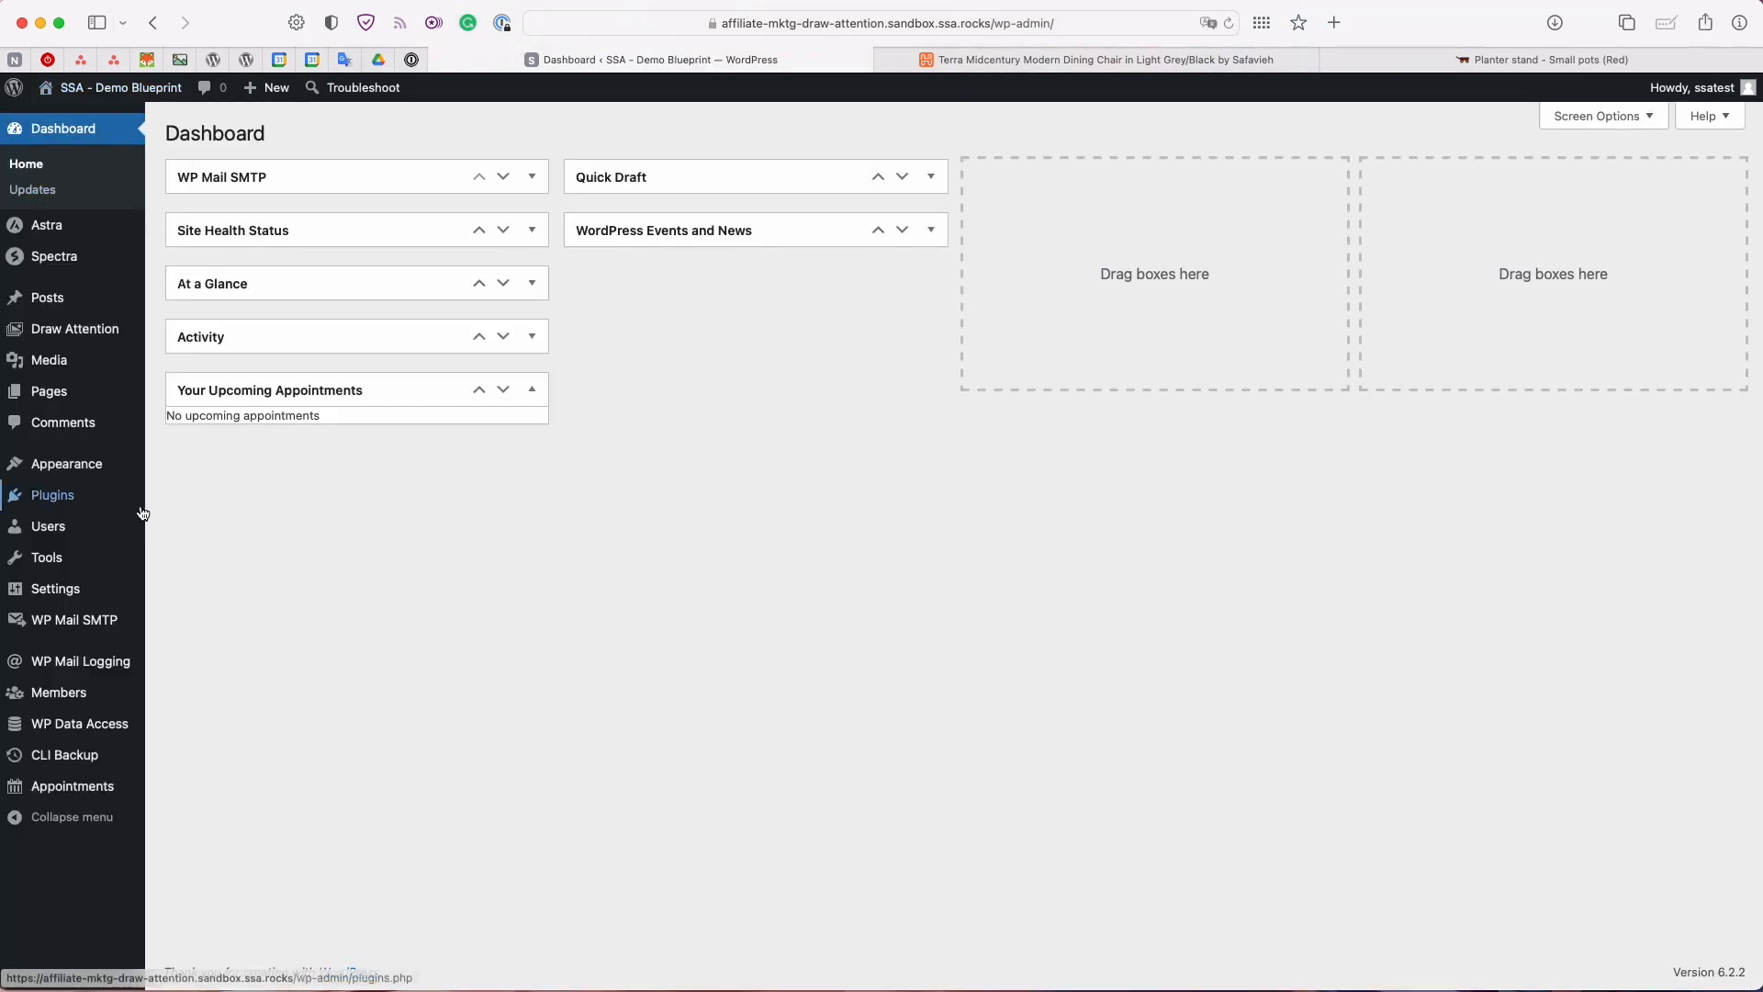
click(44, 507)
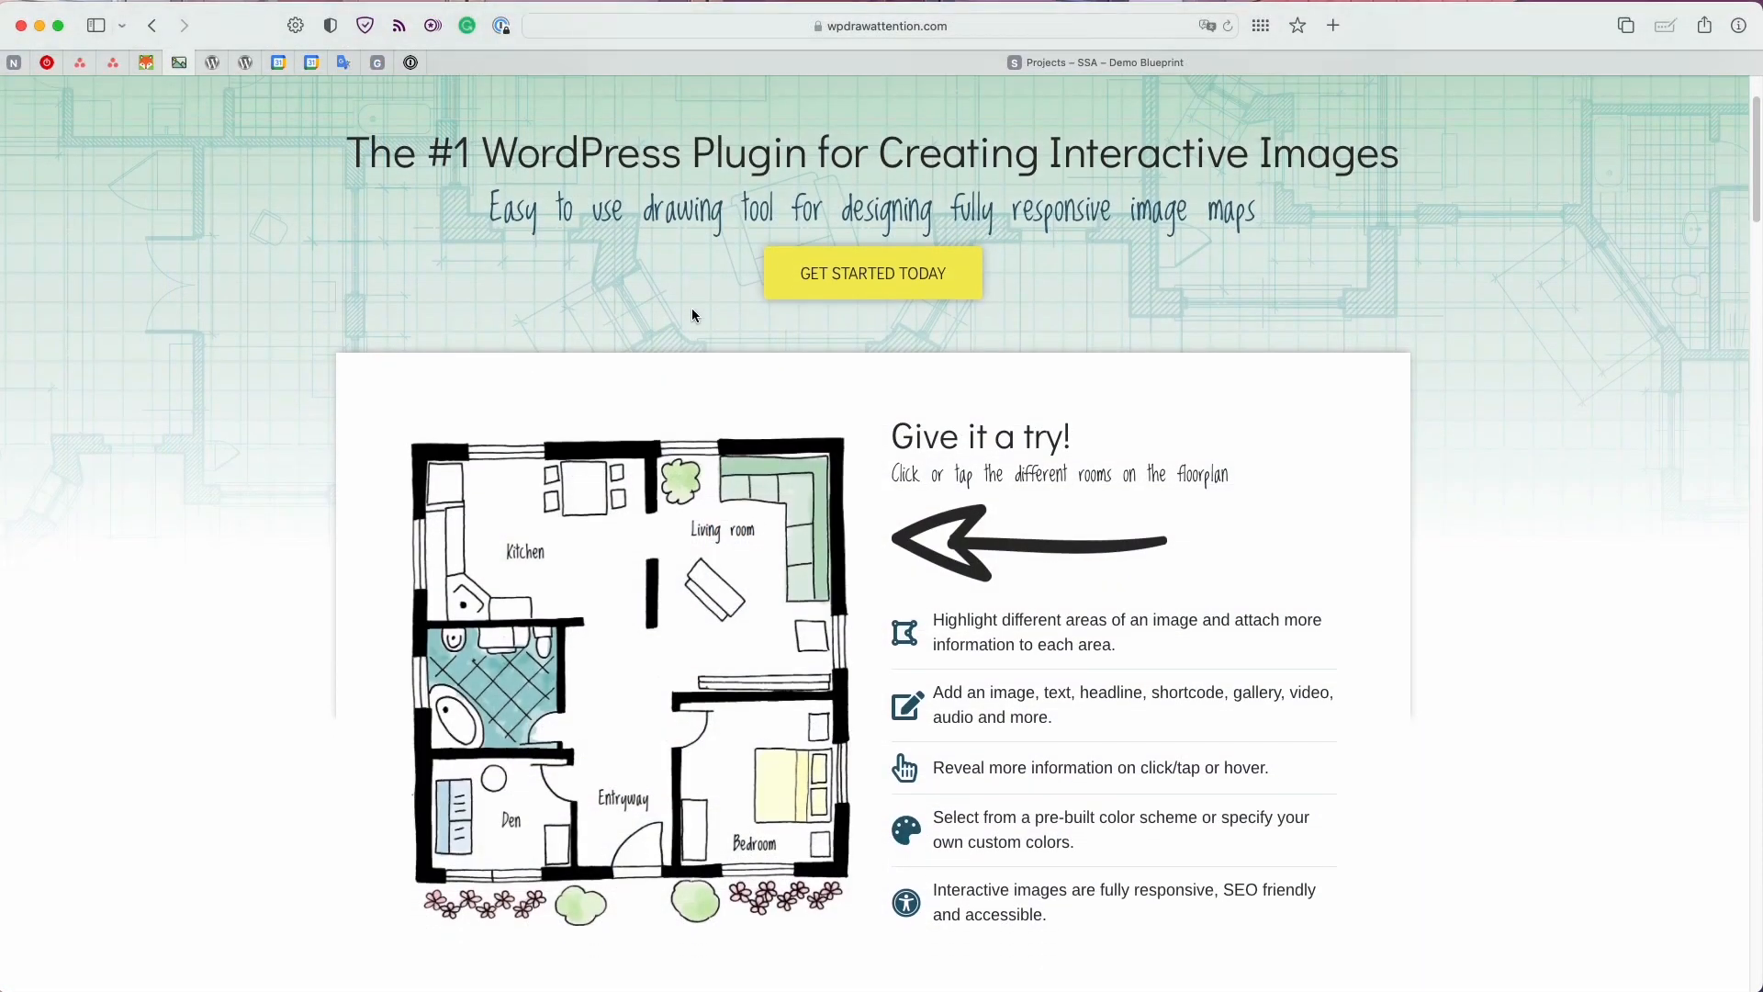
- Try the Living room and Bathroom areas on the Draw Attention website's demo floor plan, closing each pop-up
scroll(691, 307, down, 2)
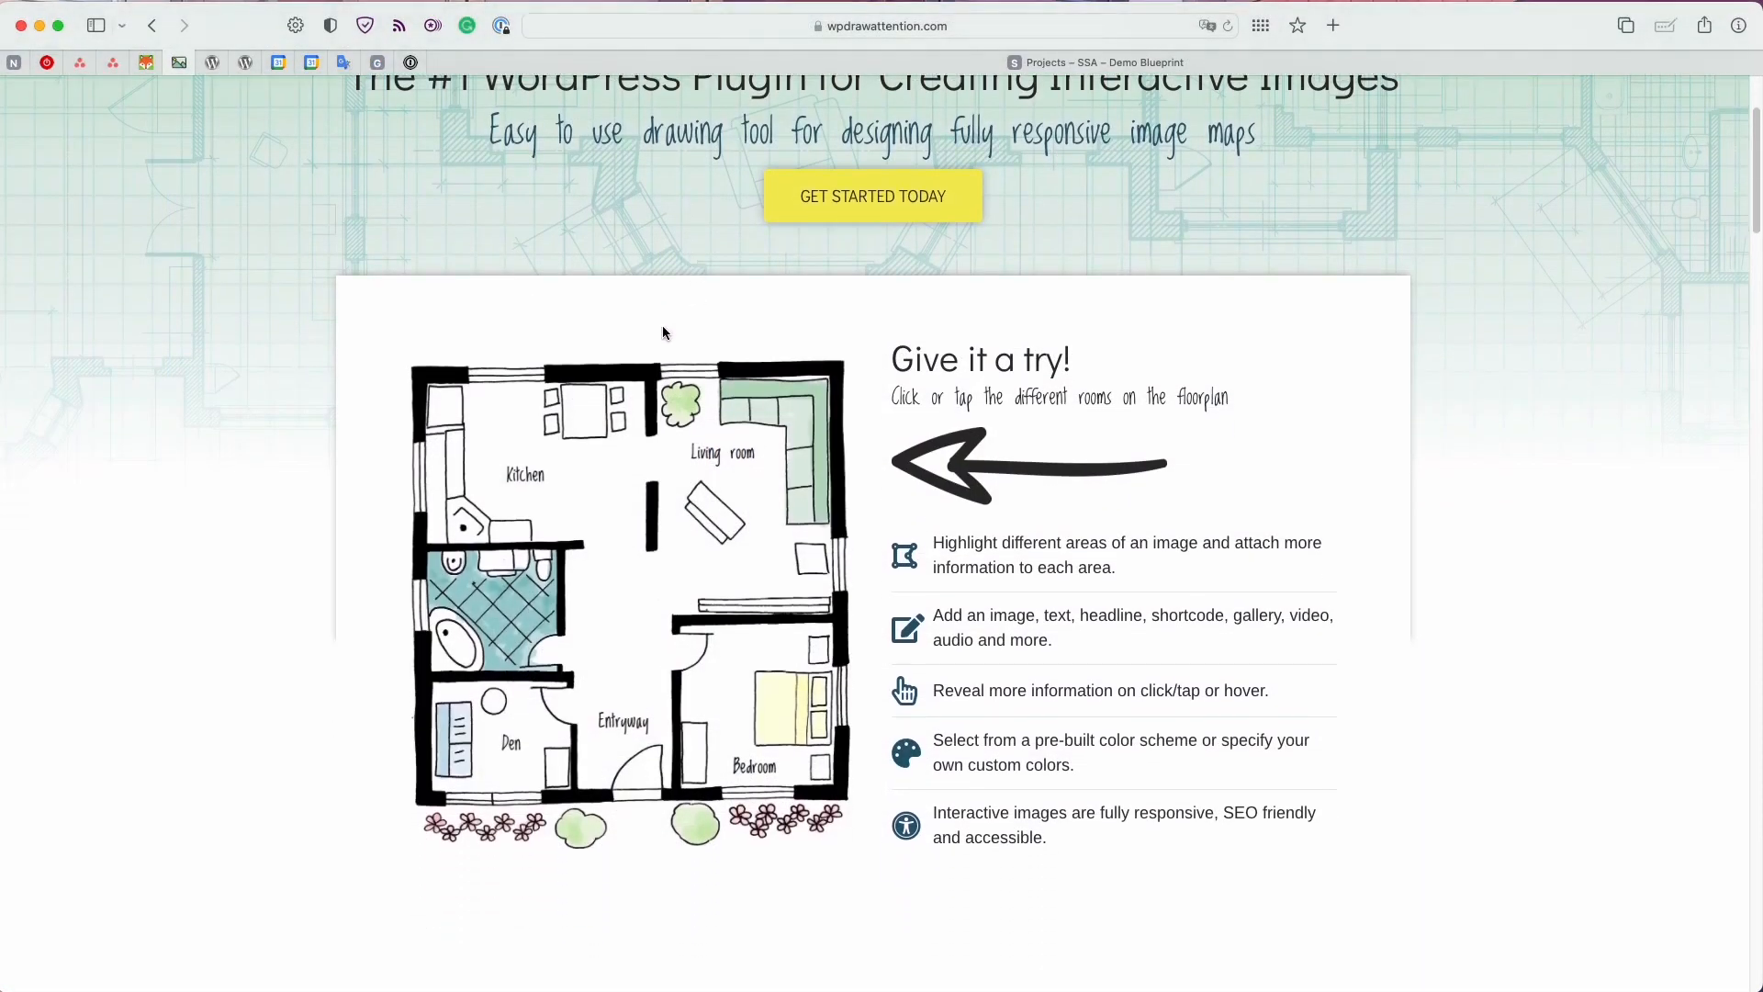
click(688, 469)
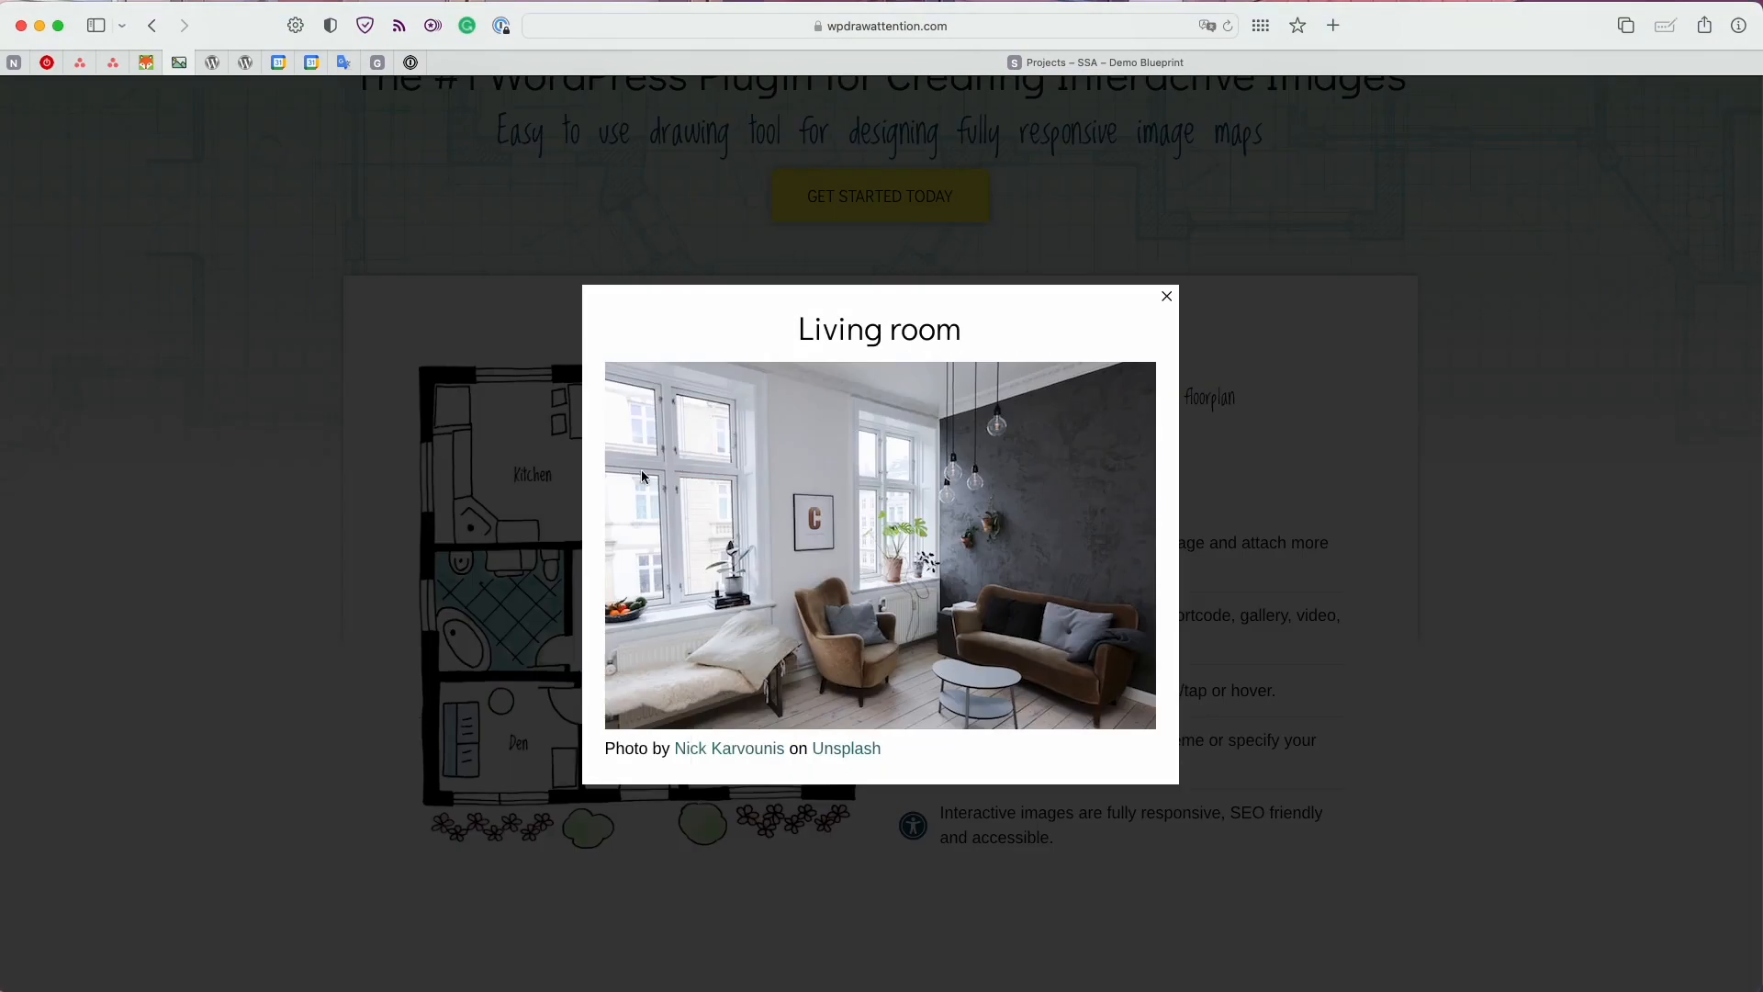
click(400, 514)
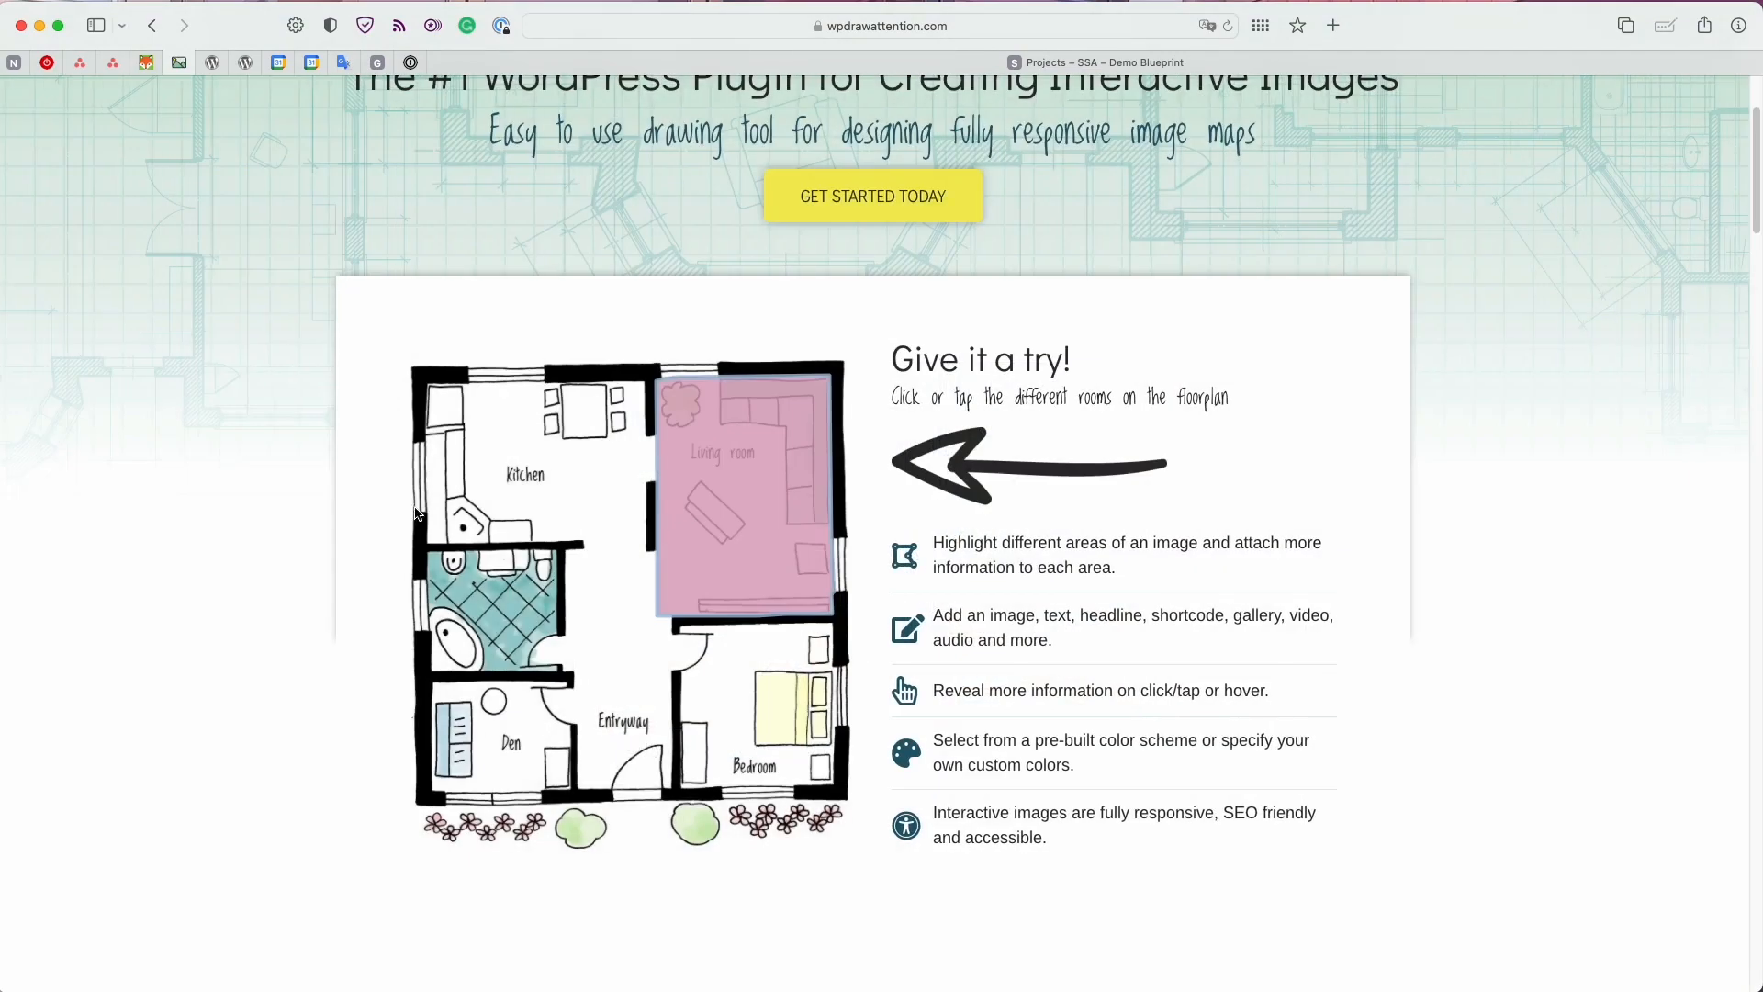
click(472, 585)
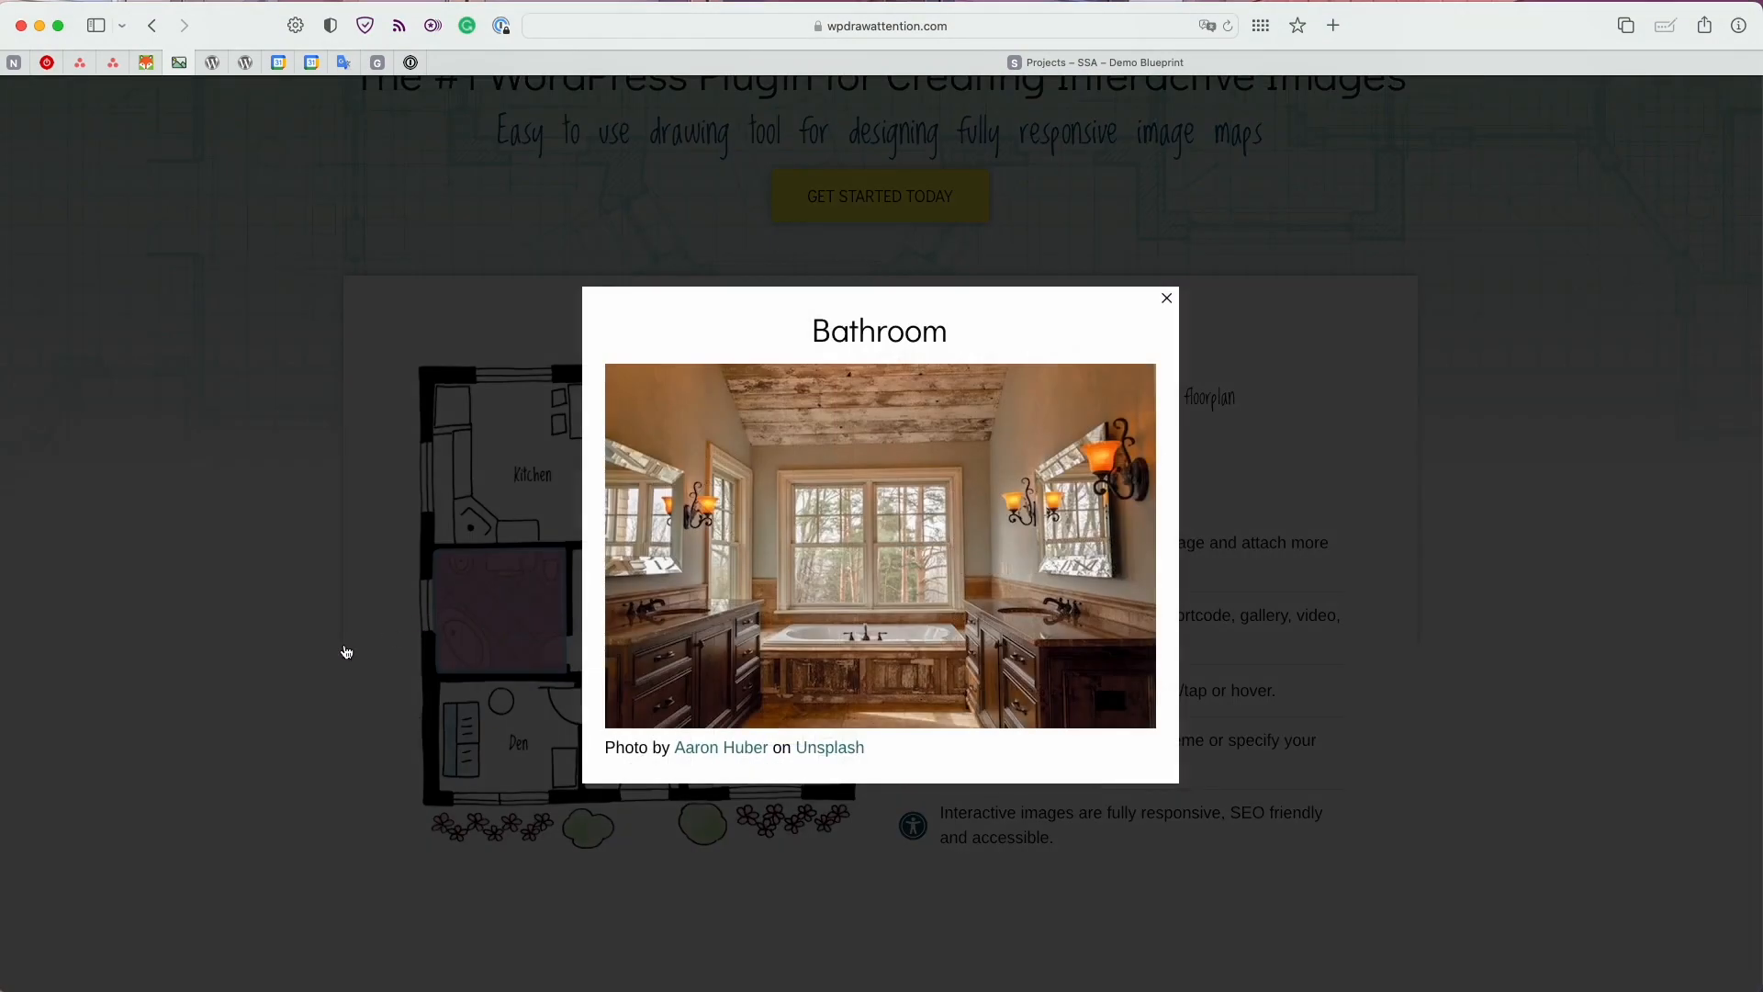
click(346, 652)
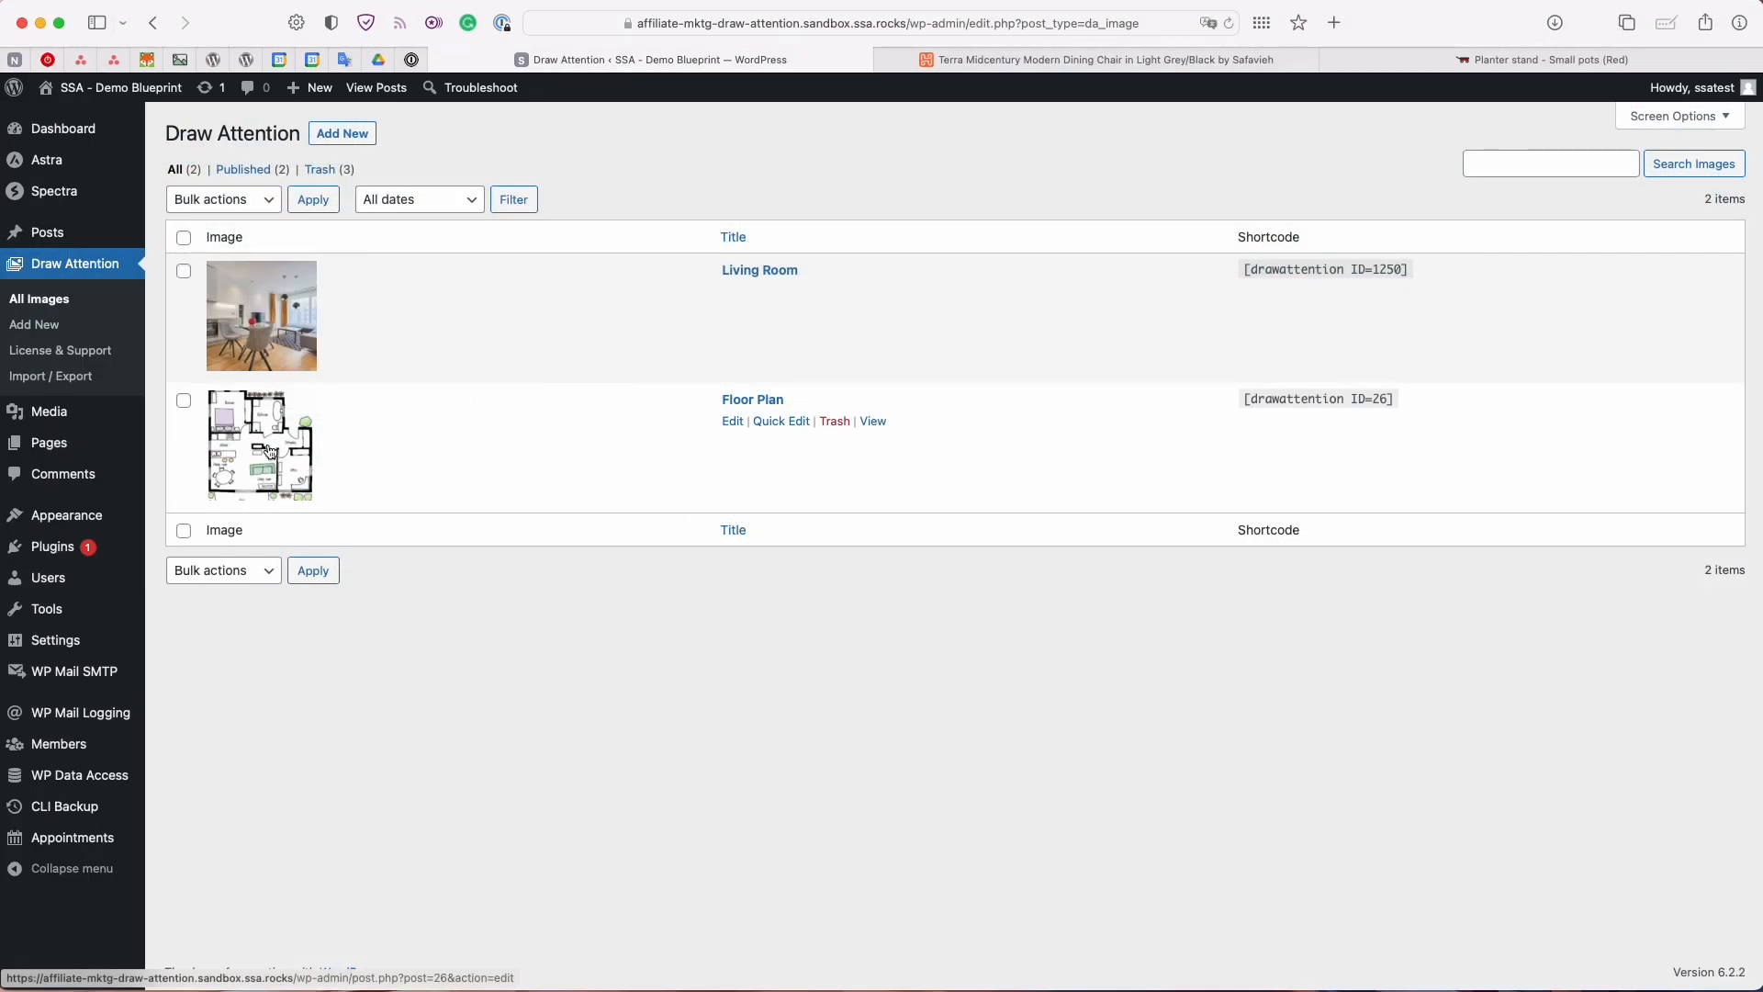
- Create a new Draw Attention image titled Bedroom with the bedroom photo from the Media Library, and publish it
mouse_move(128, 406)
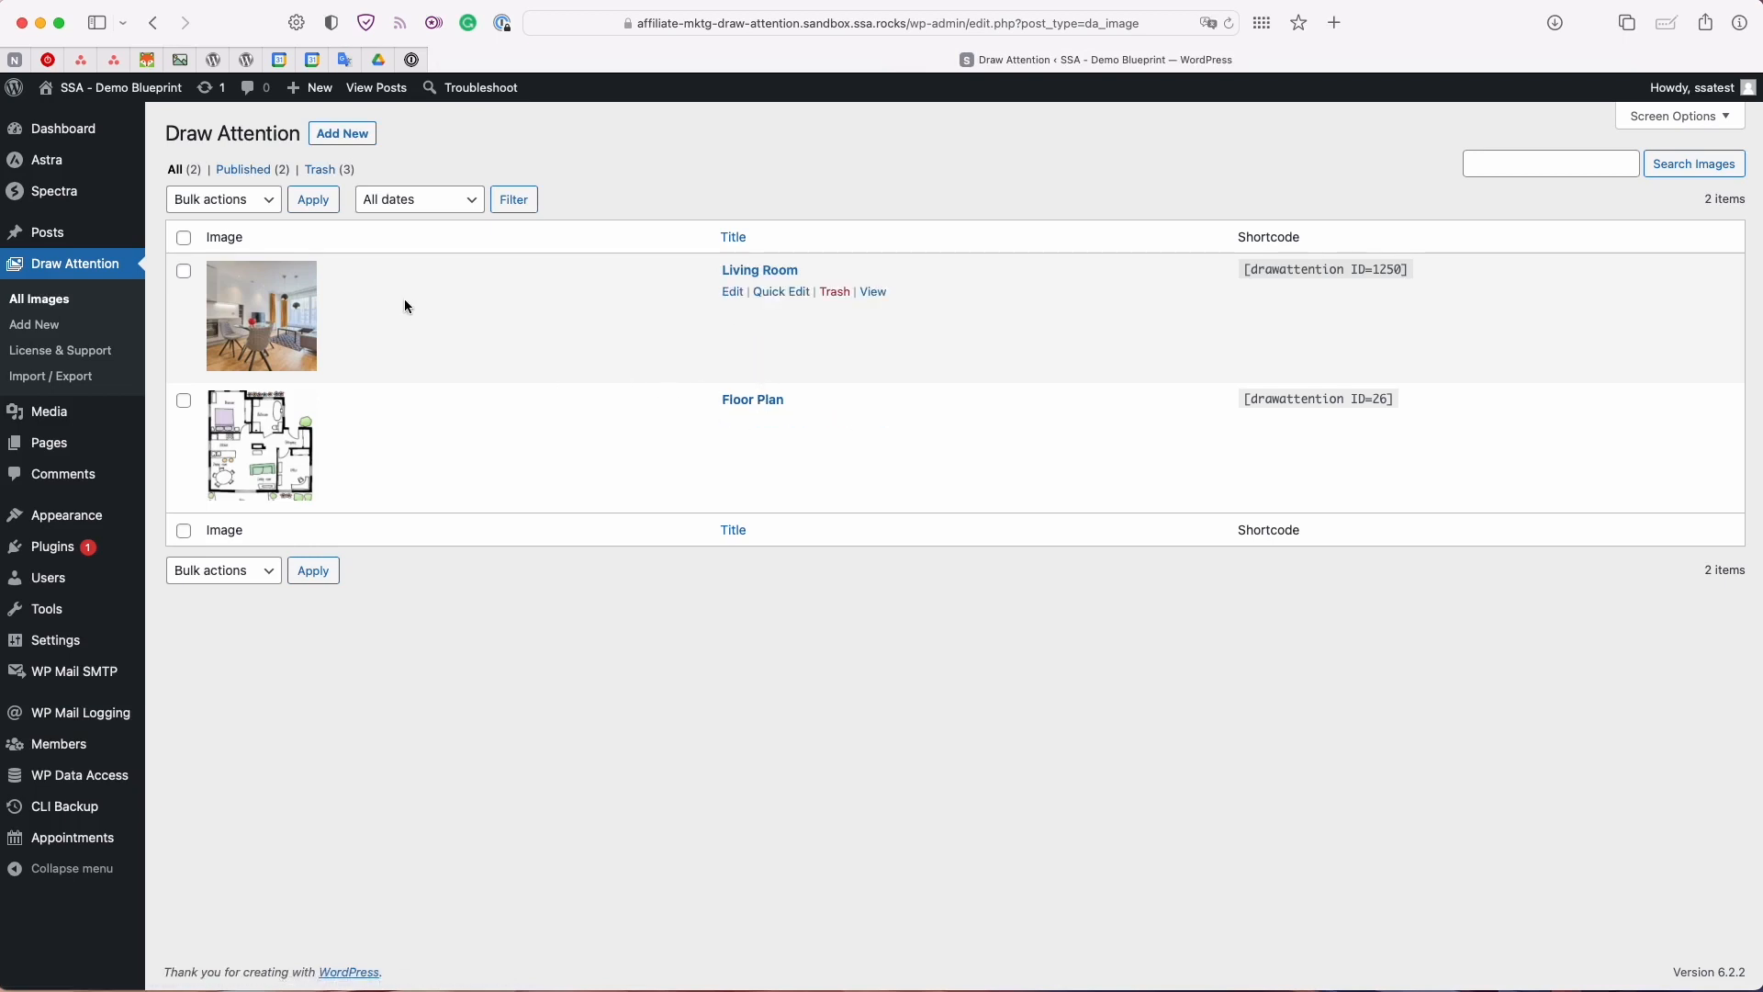
click(332, 138)
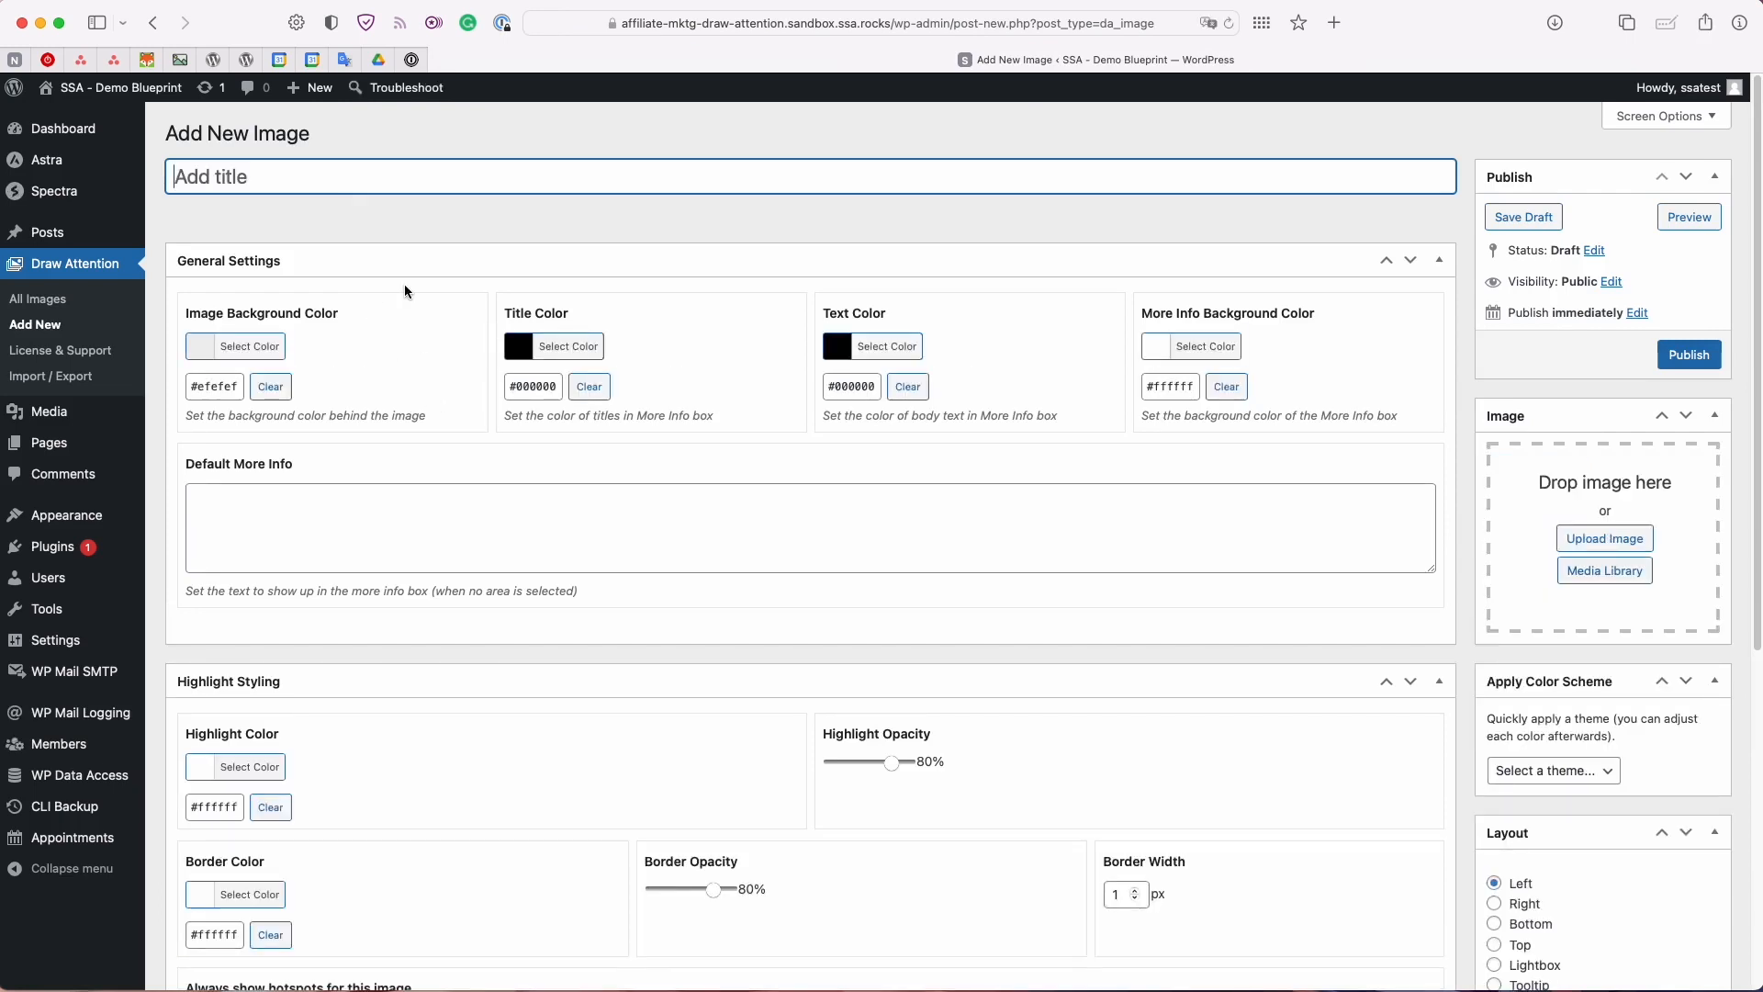
text(Bedroom)
click(1602, 572)
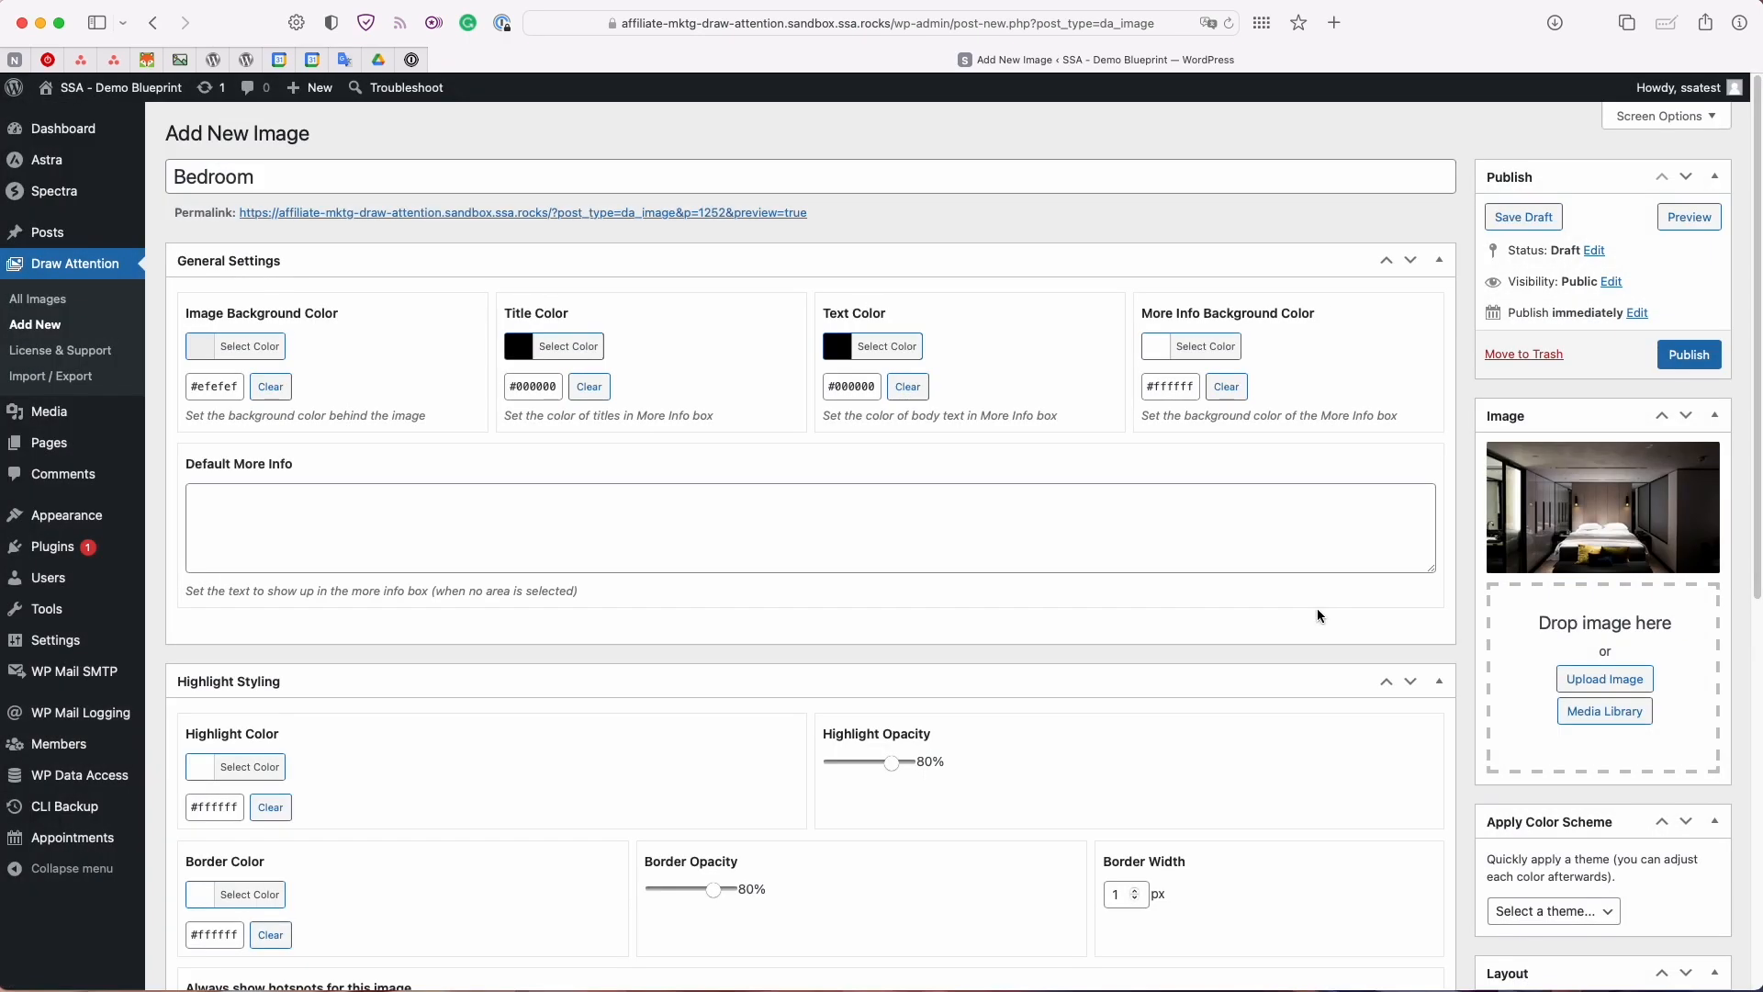
click(1680, 365)
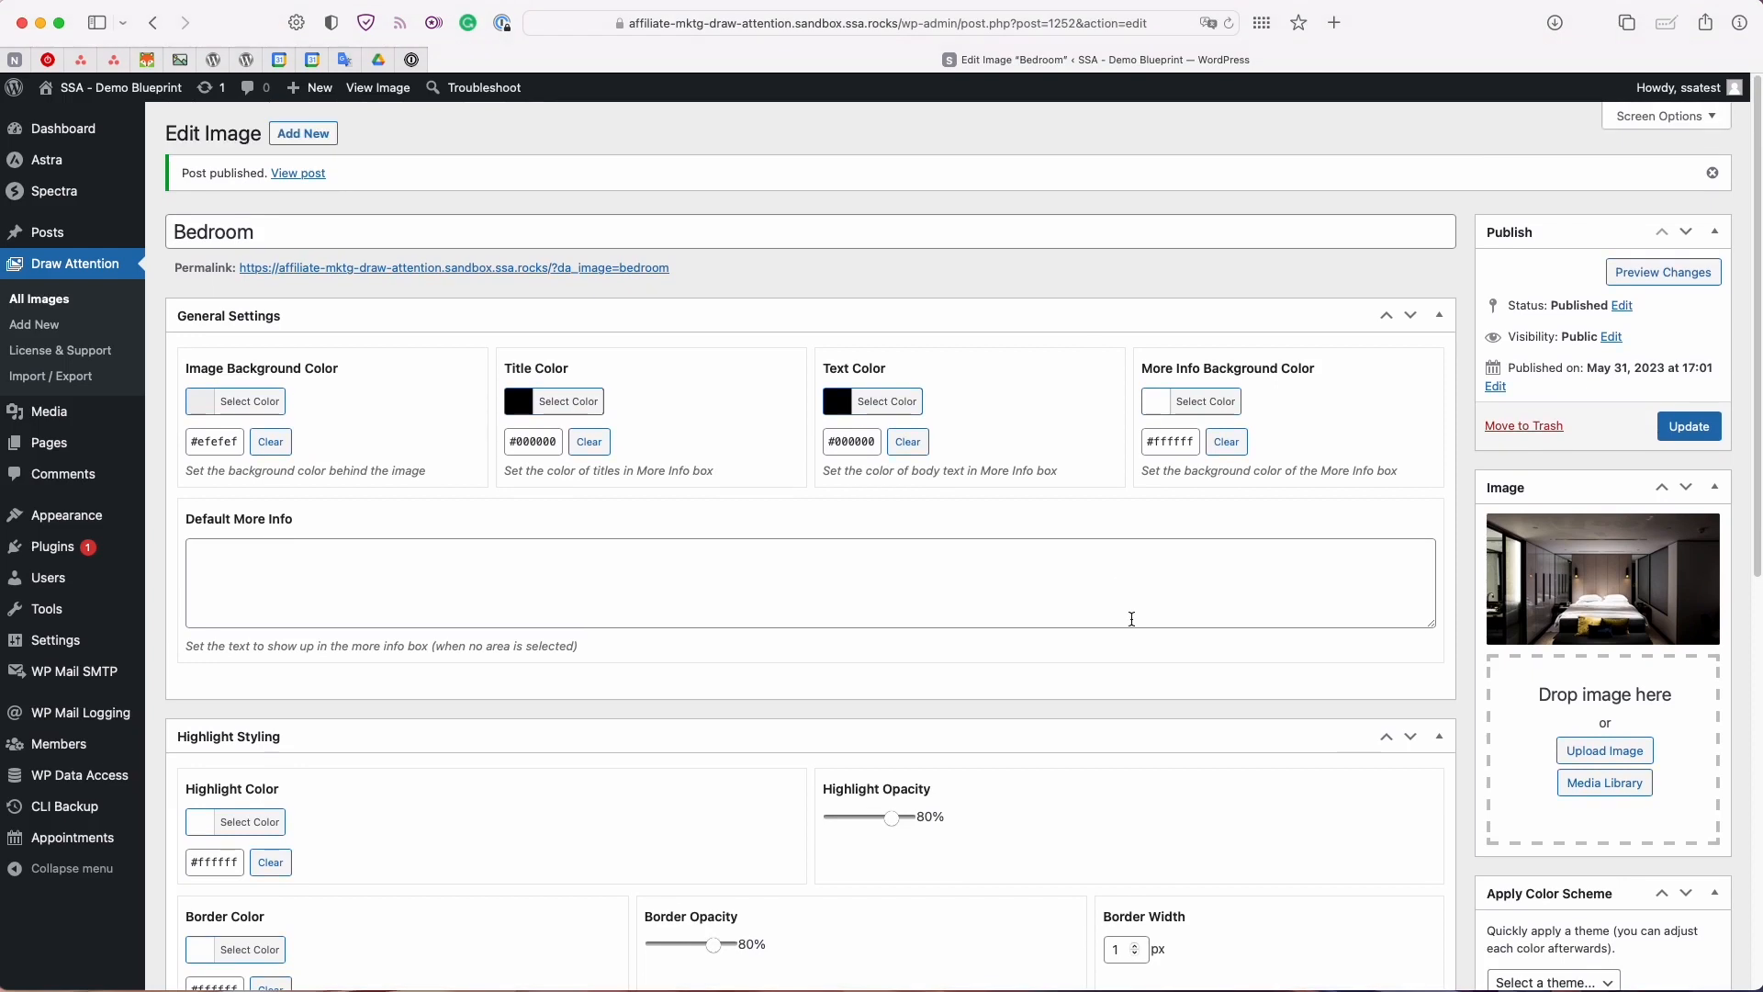
- Expand Clickable Area #1 in the Bedroom image's Hotspot Areas and try zooming its drawing canvas in and out
scroll(1131, 618, down, 1)
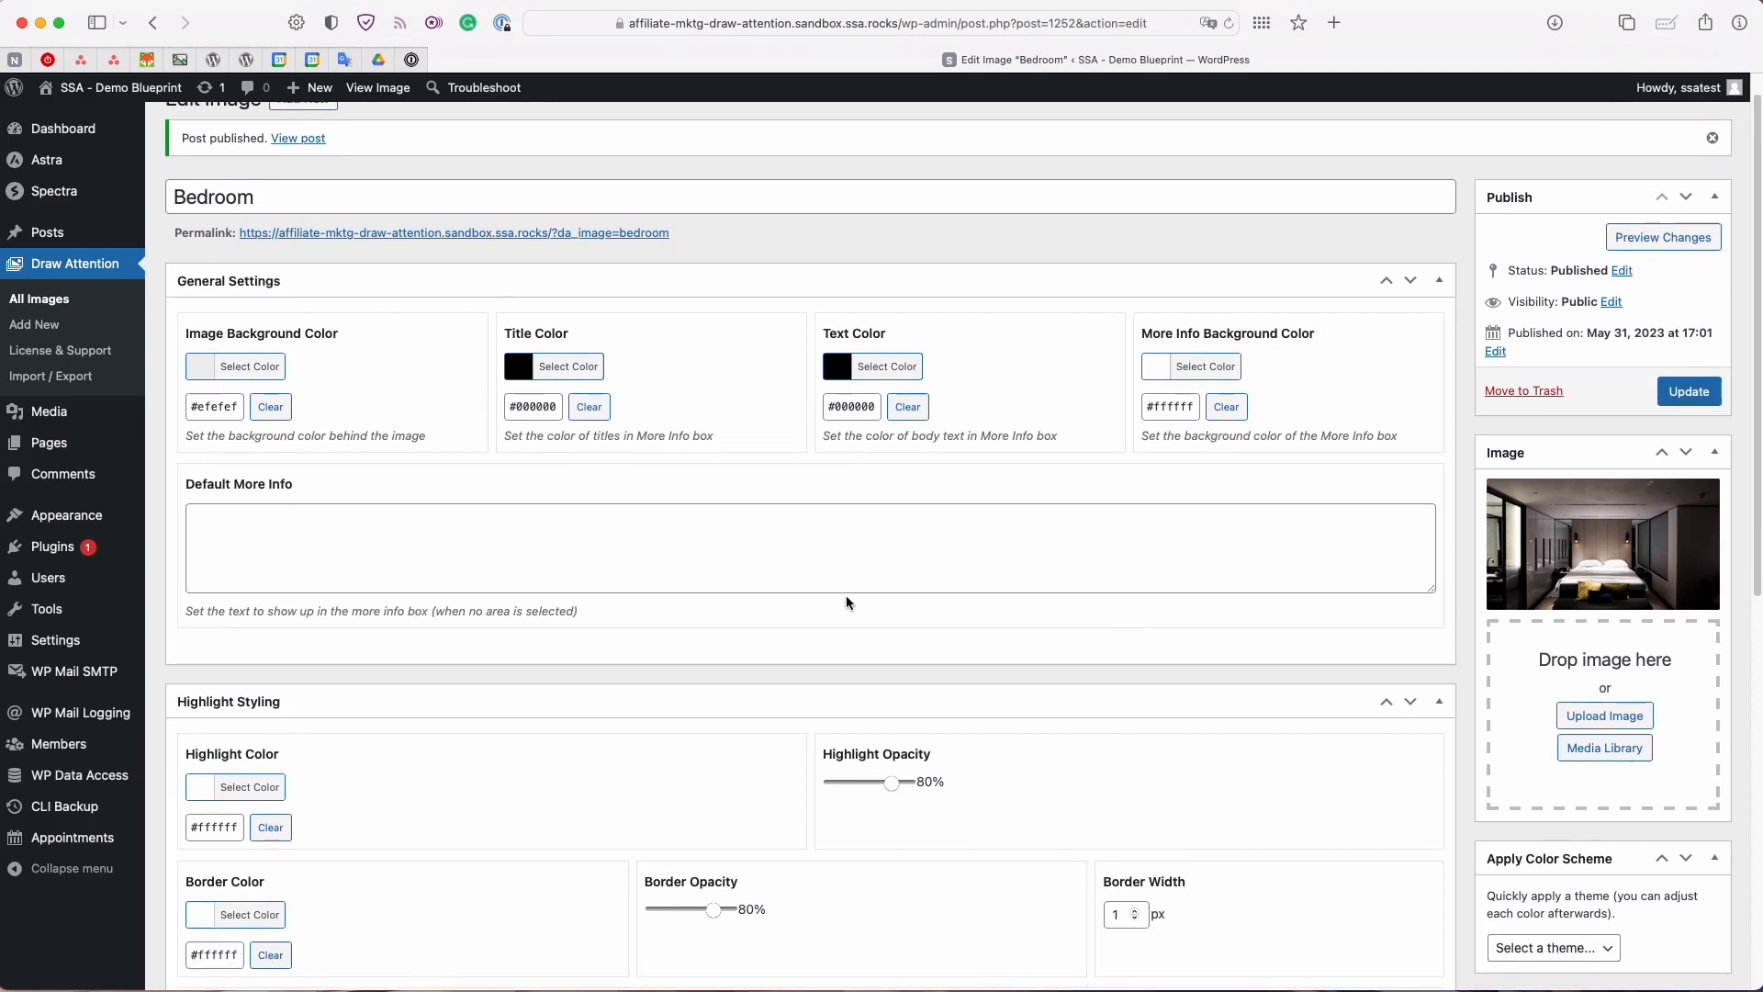
scroll(846, 601, down, 1)
scroll(844, 606, down, 5)
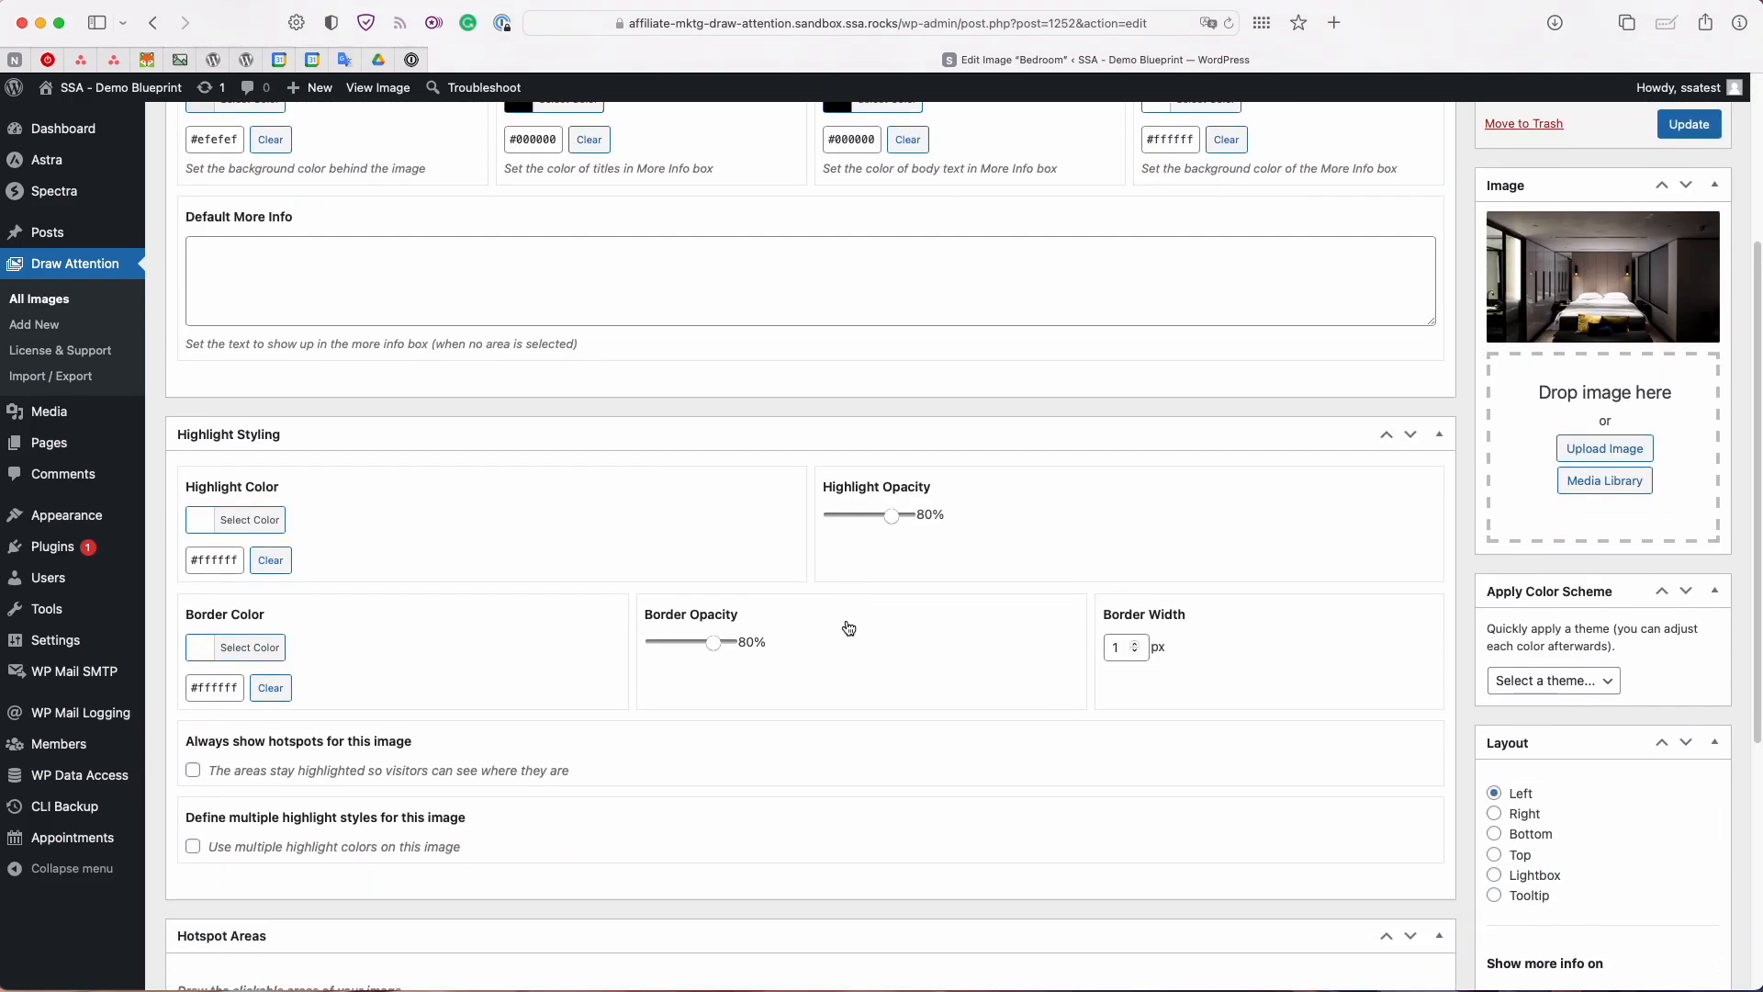
scroll(847, 621, down, 1)
scroll(846, 621, down, 6)
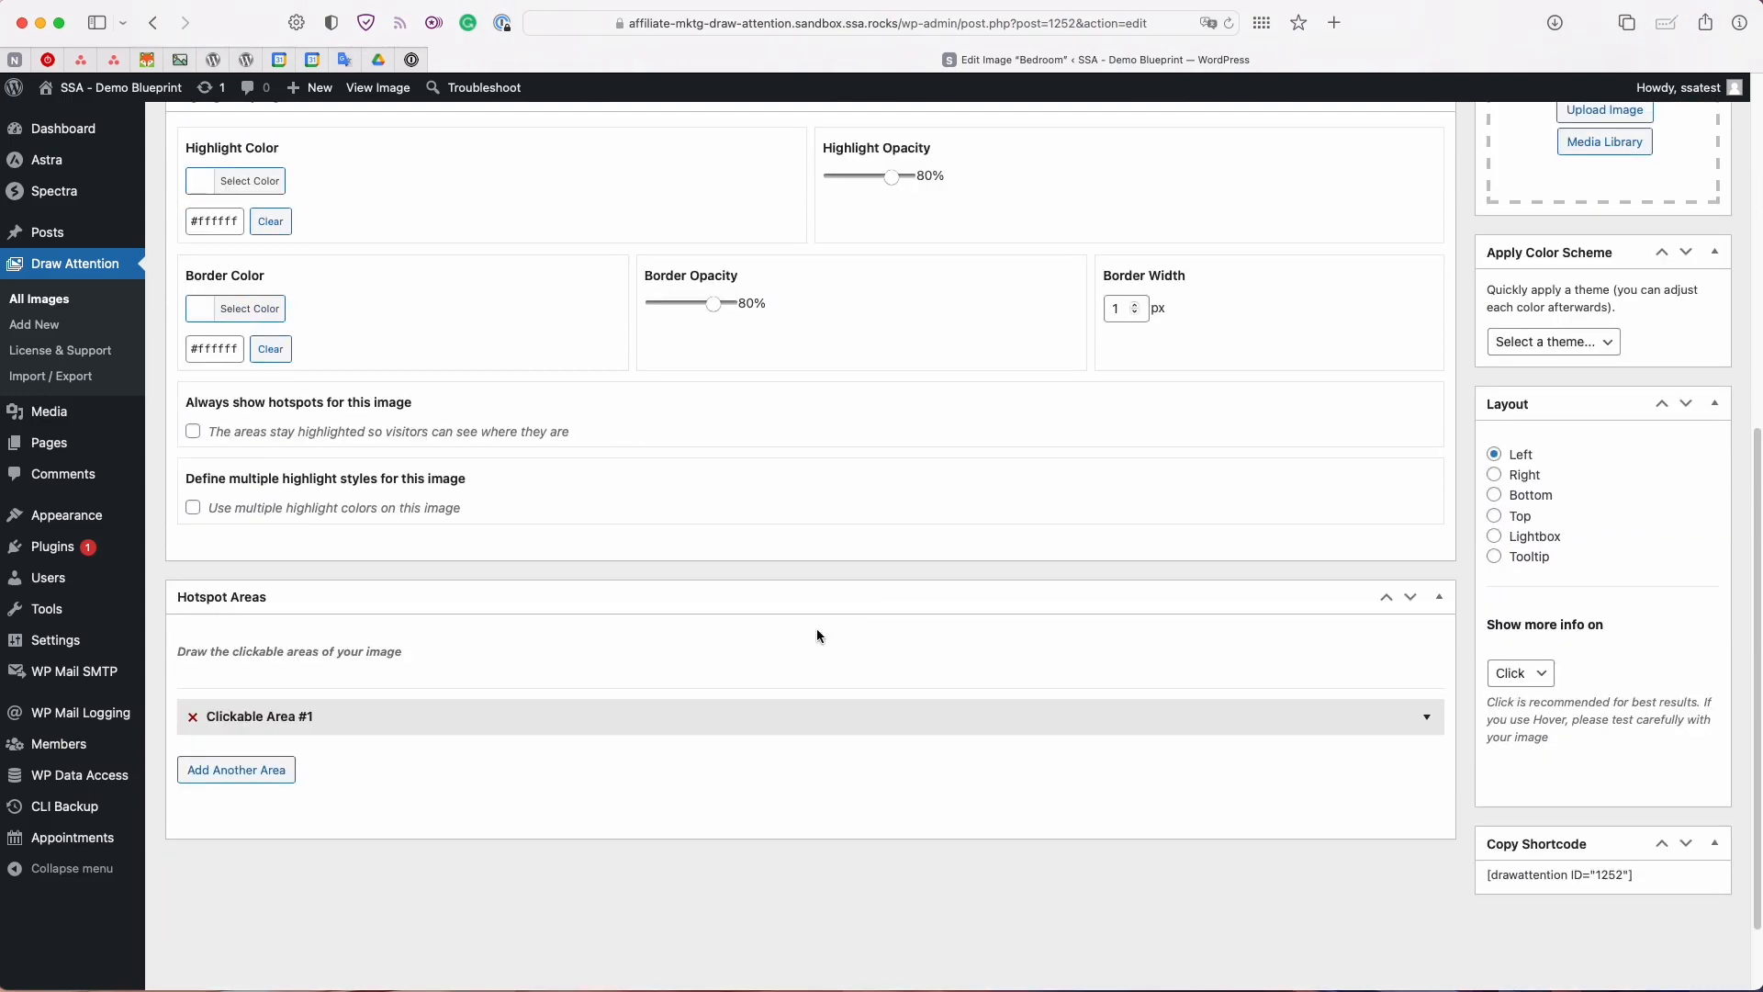
scroll(500, 647, down, 1)
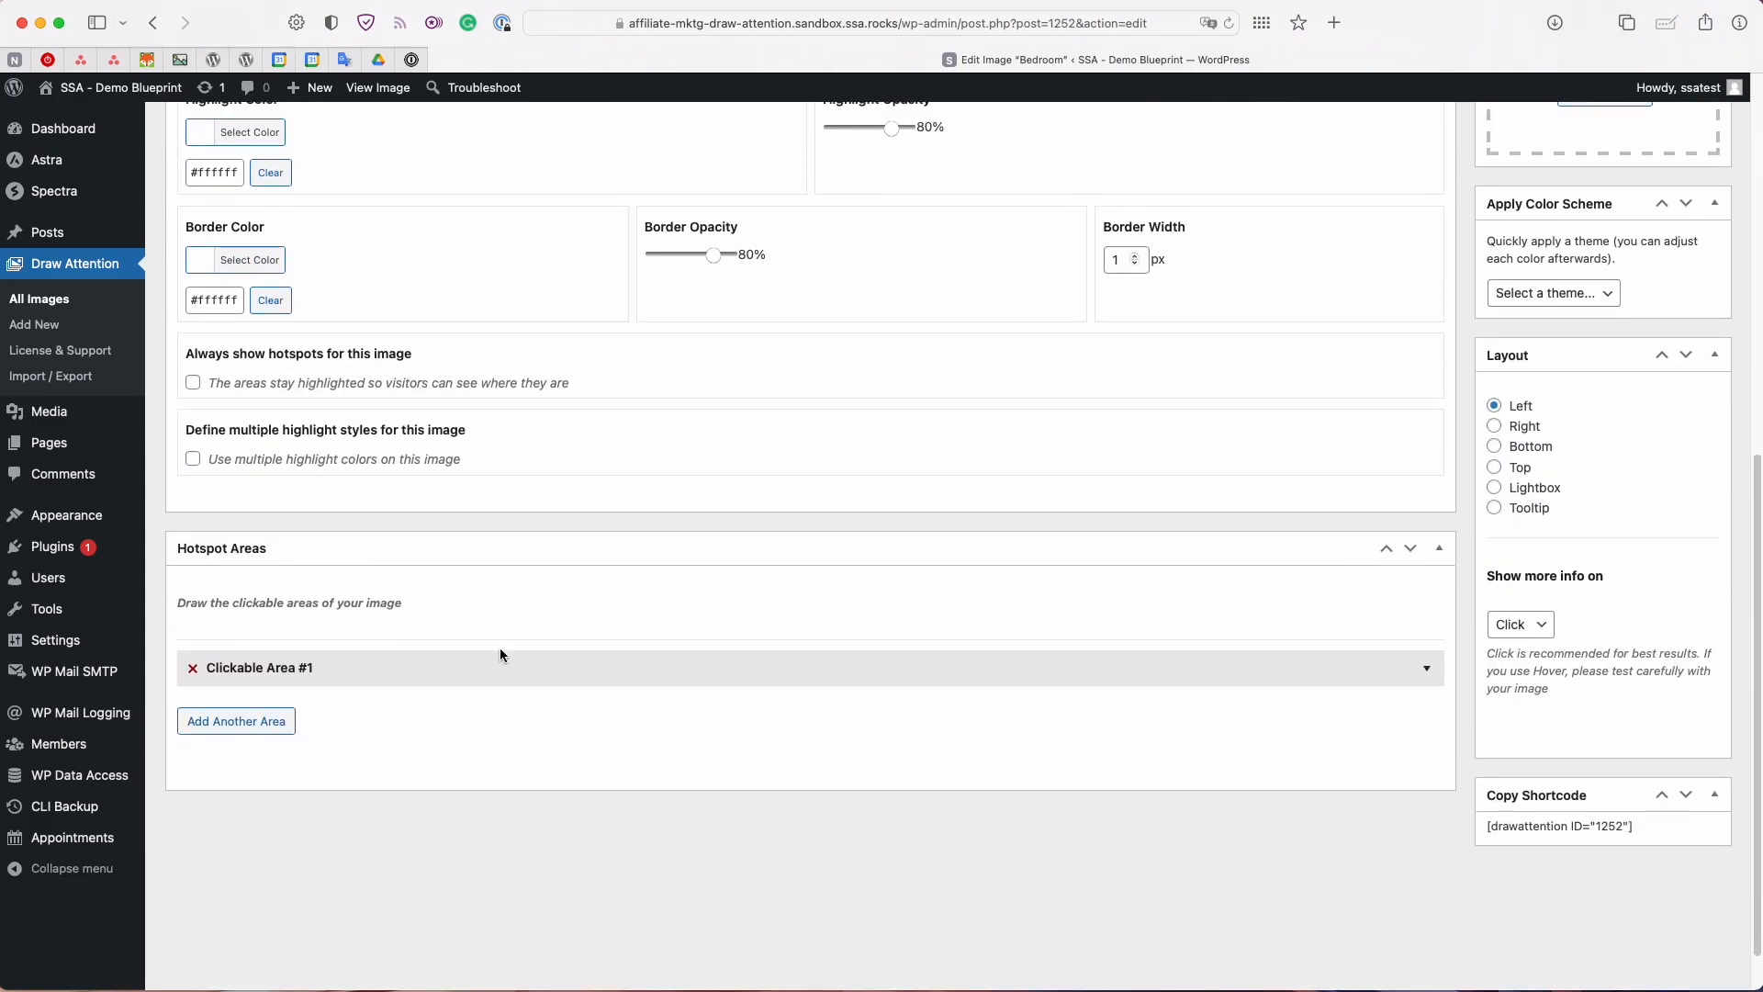
click(507, 663)
scroll(509, 662, down, 5)
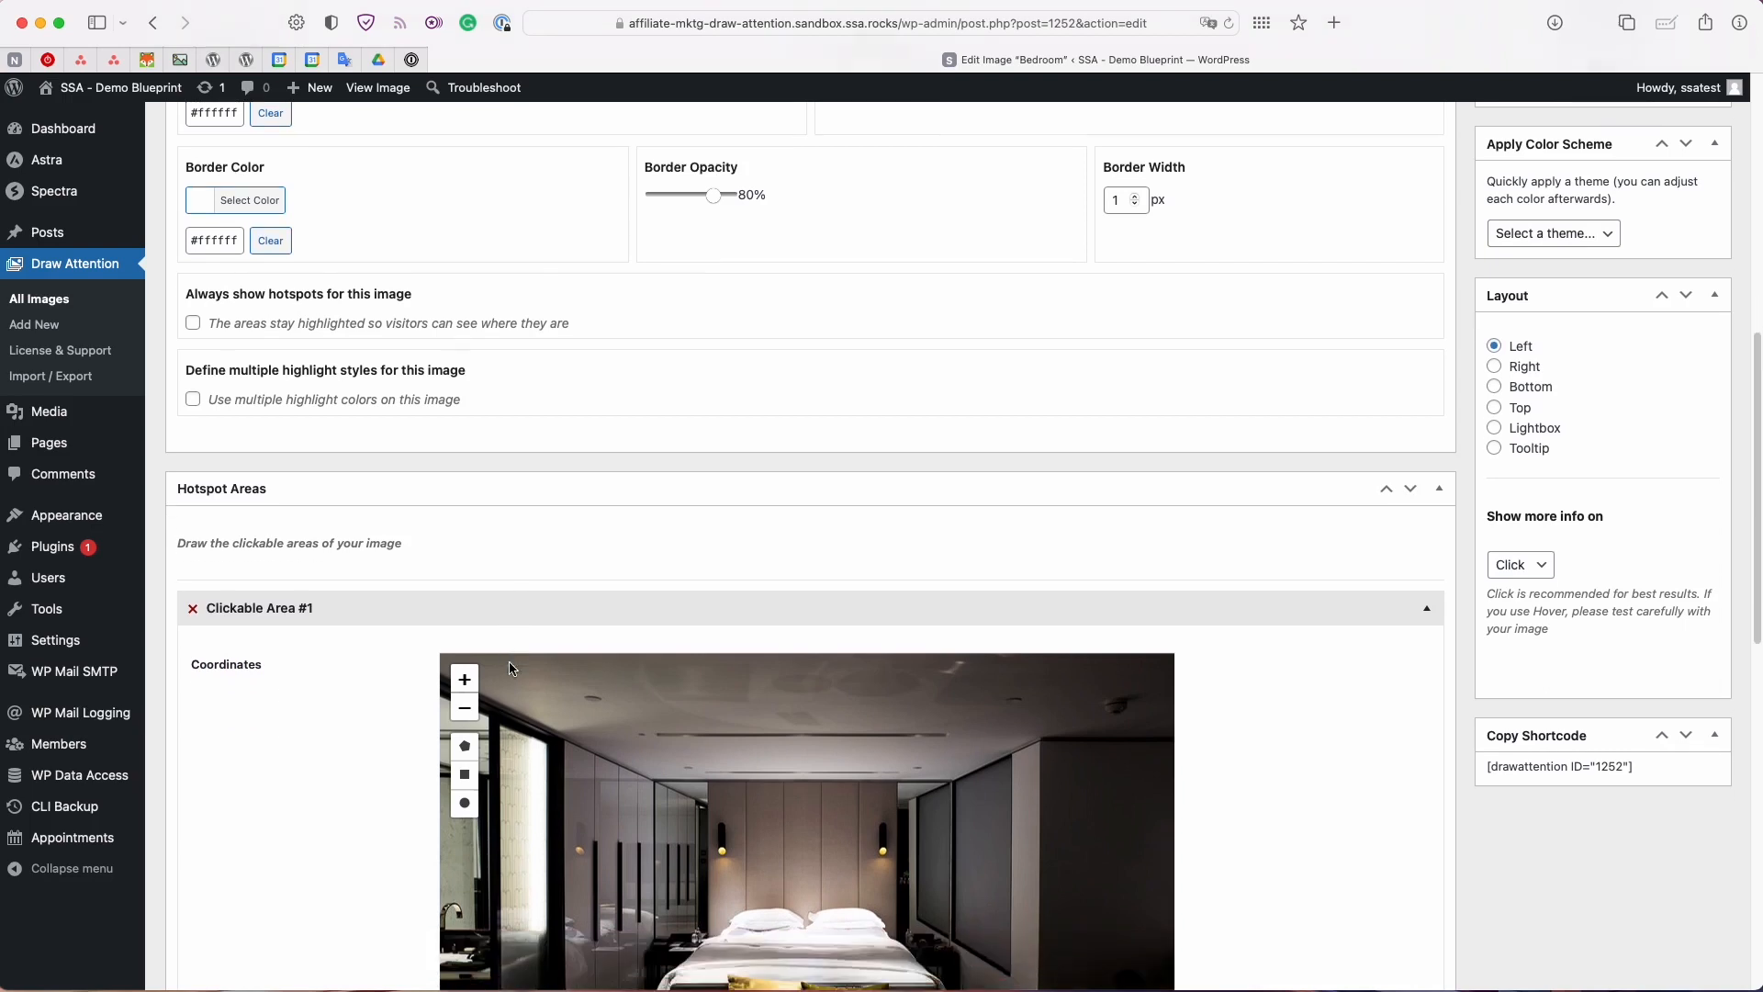
scroll(508, 661, down, 5)
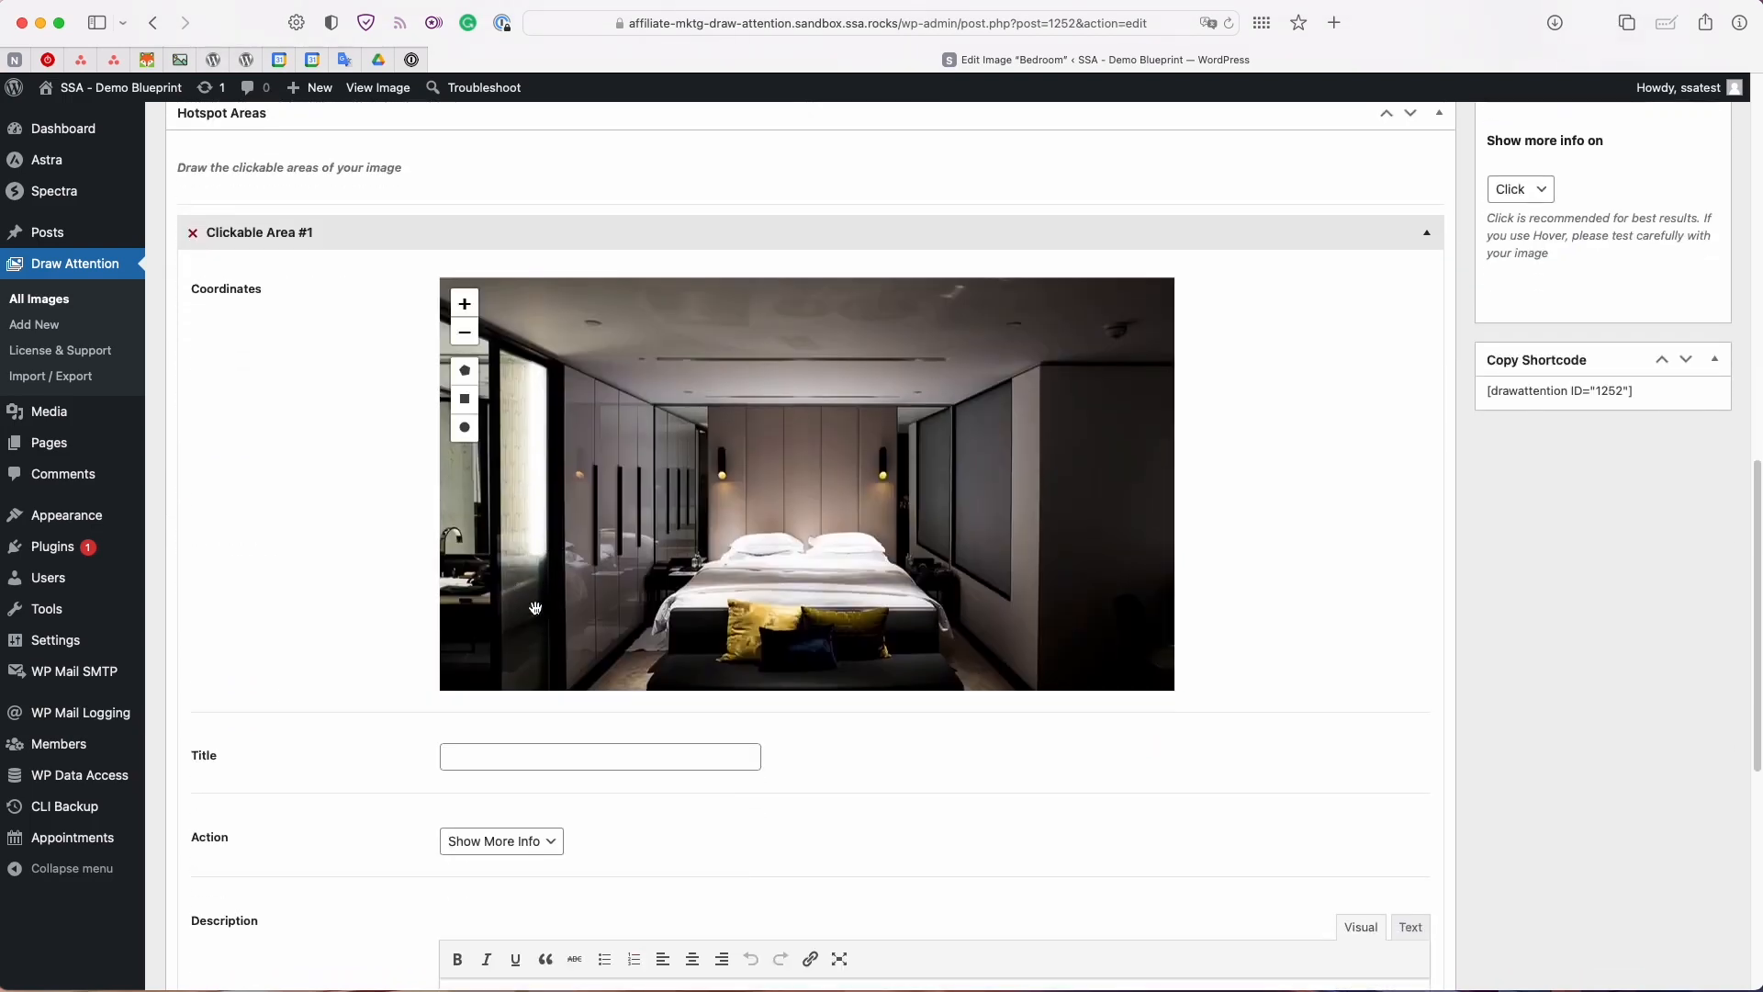
scroll(536, 608, down, 2)
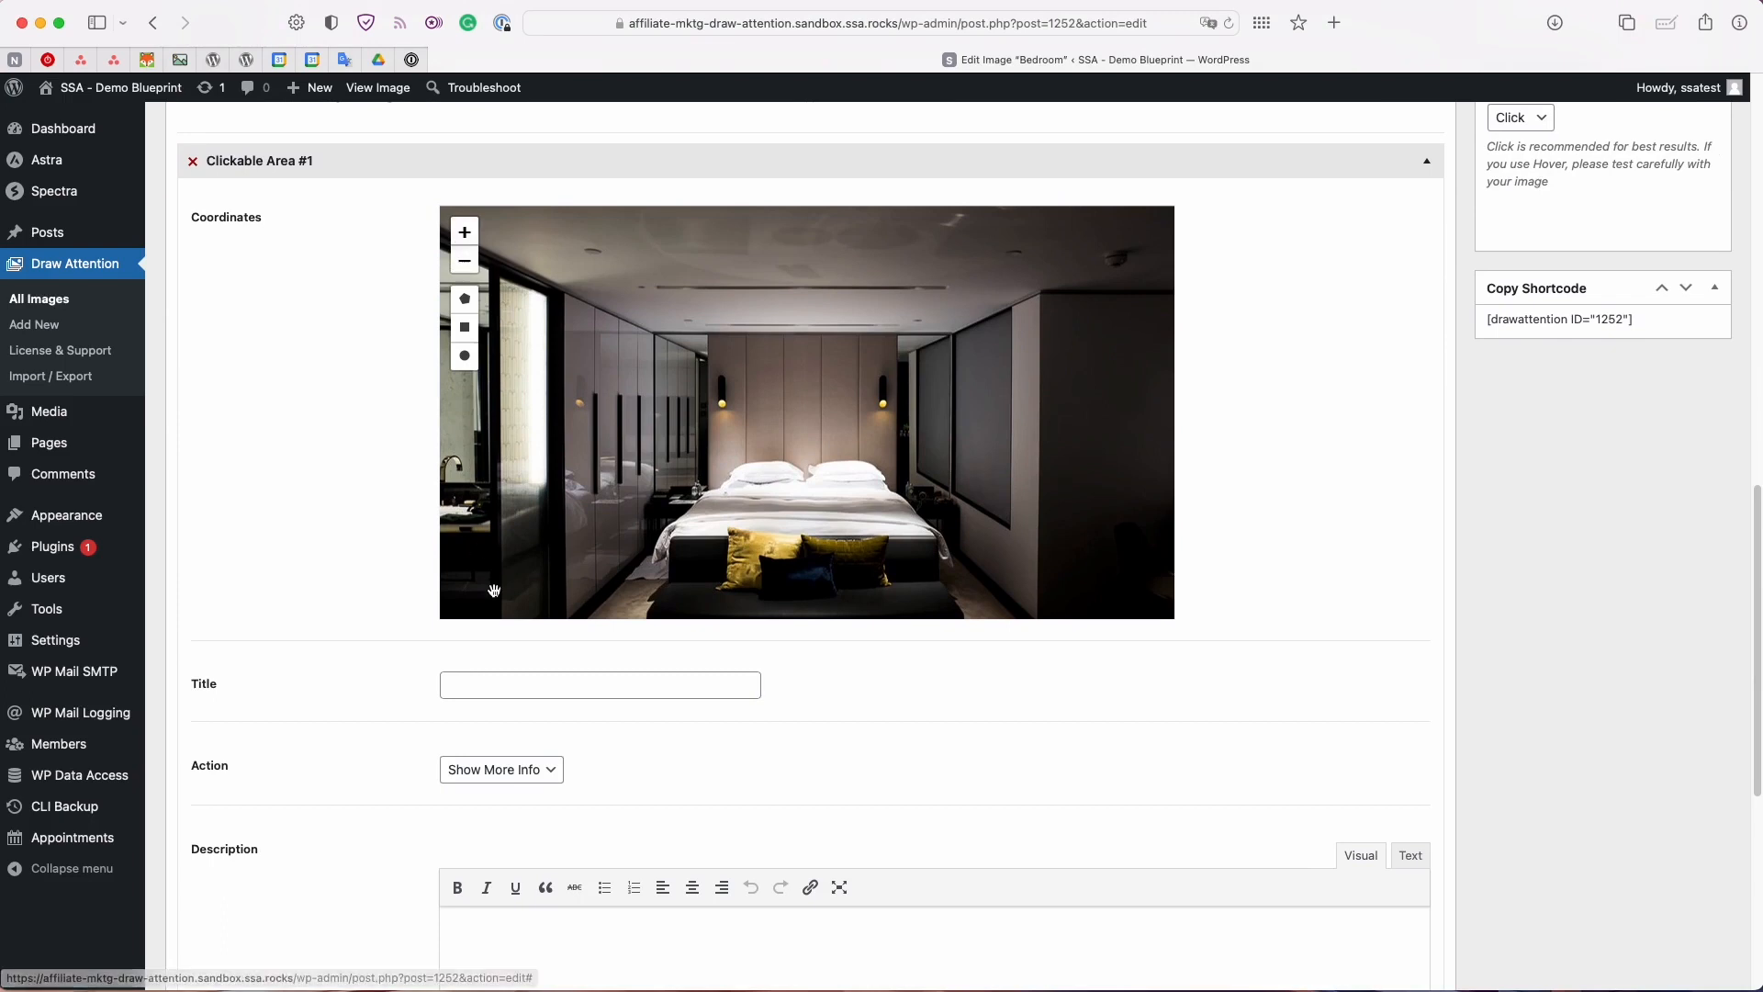
click(465, 231)
click(465, 259)
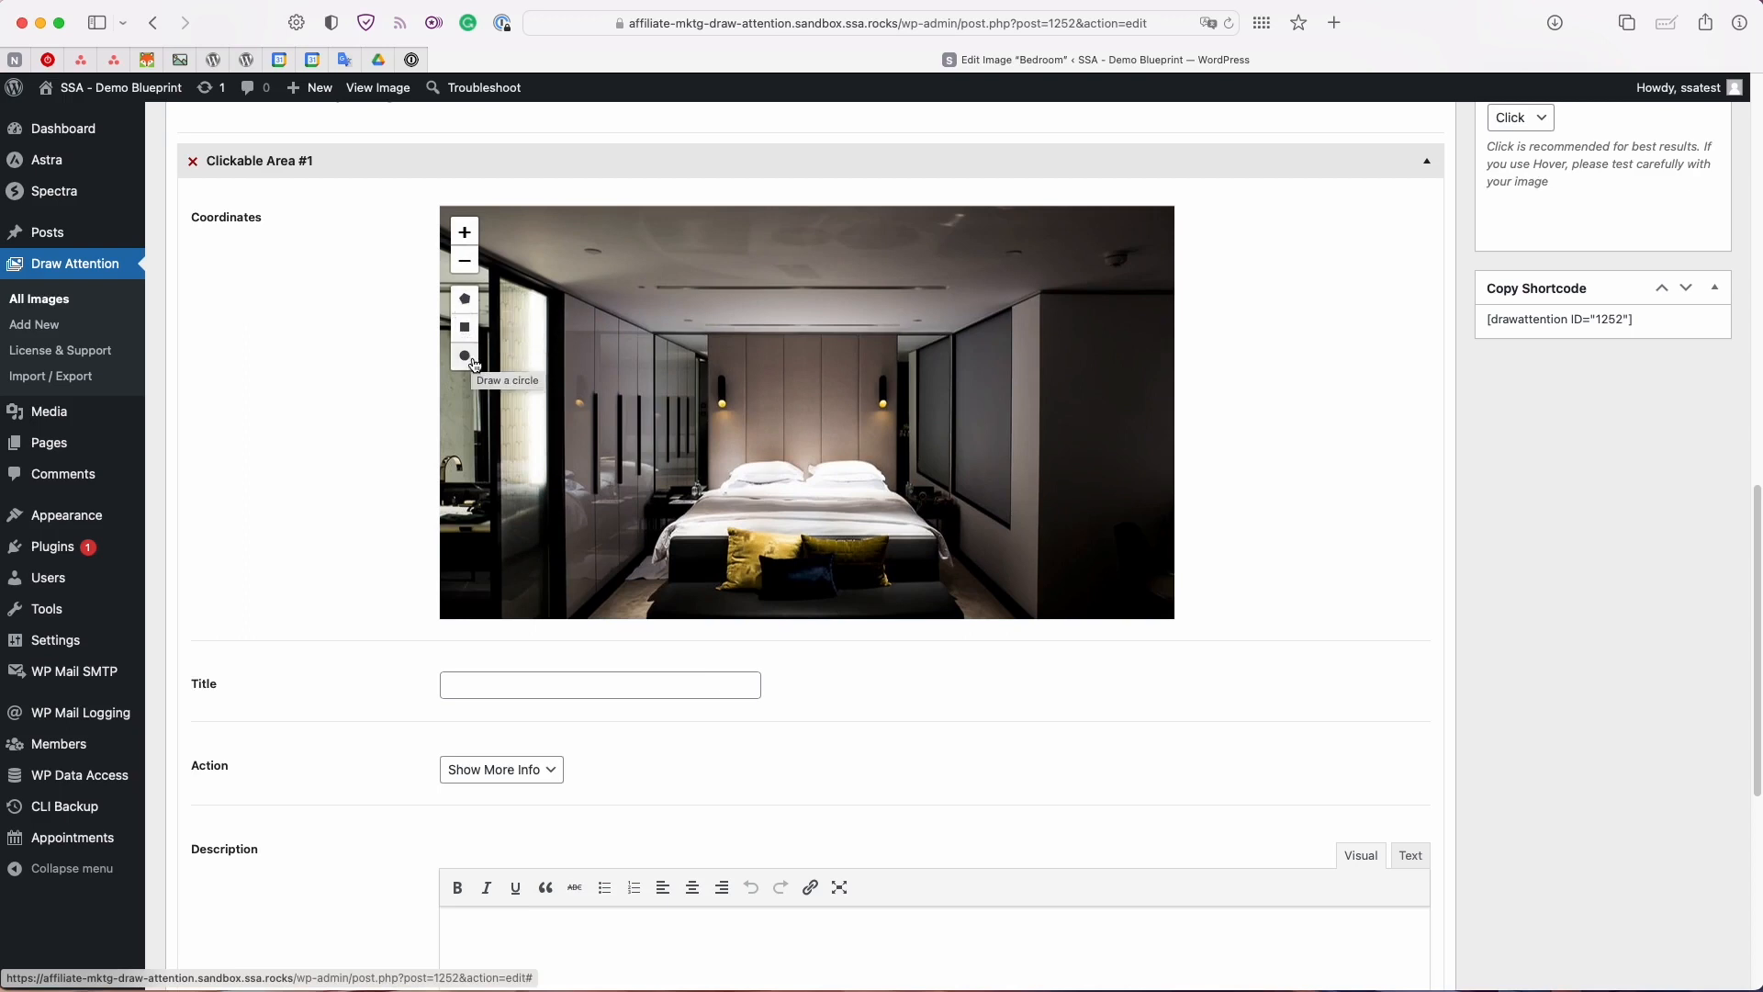
- Set Clickable Area #1's action to Go to URL and make the link open in a new window
scroll(290, 528, down, 3)
scroll(293, 537, down, 2)
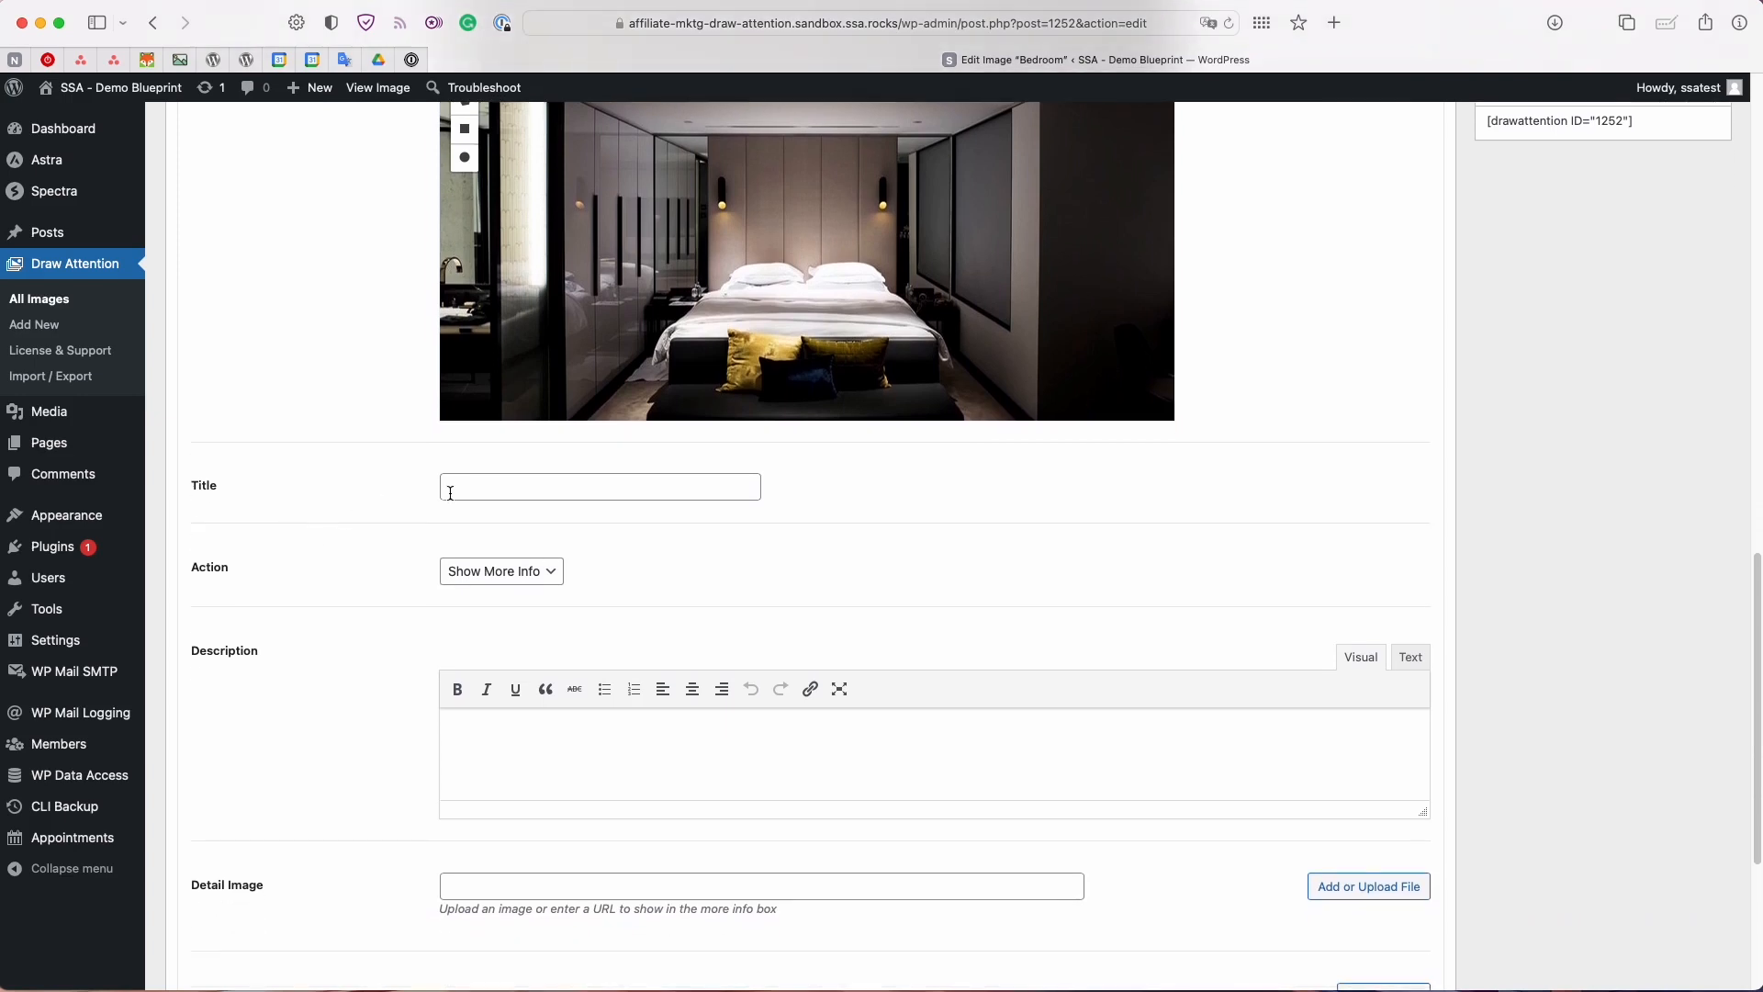
scroll(422, 544, down, 5)
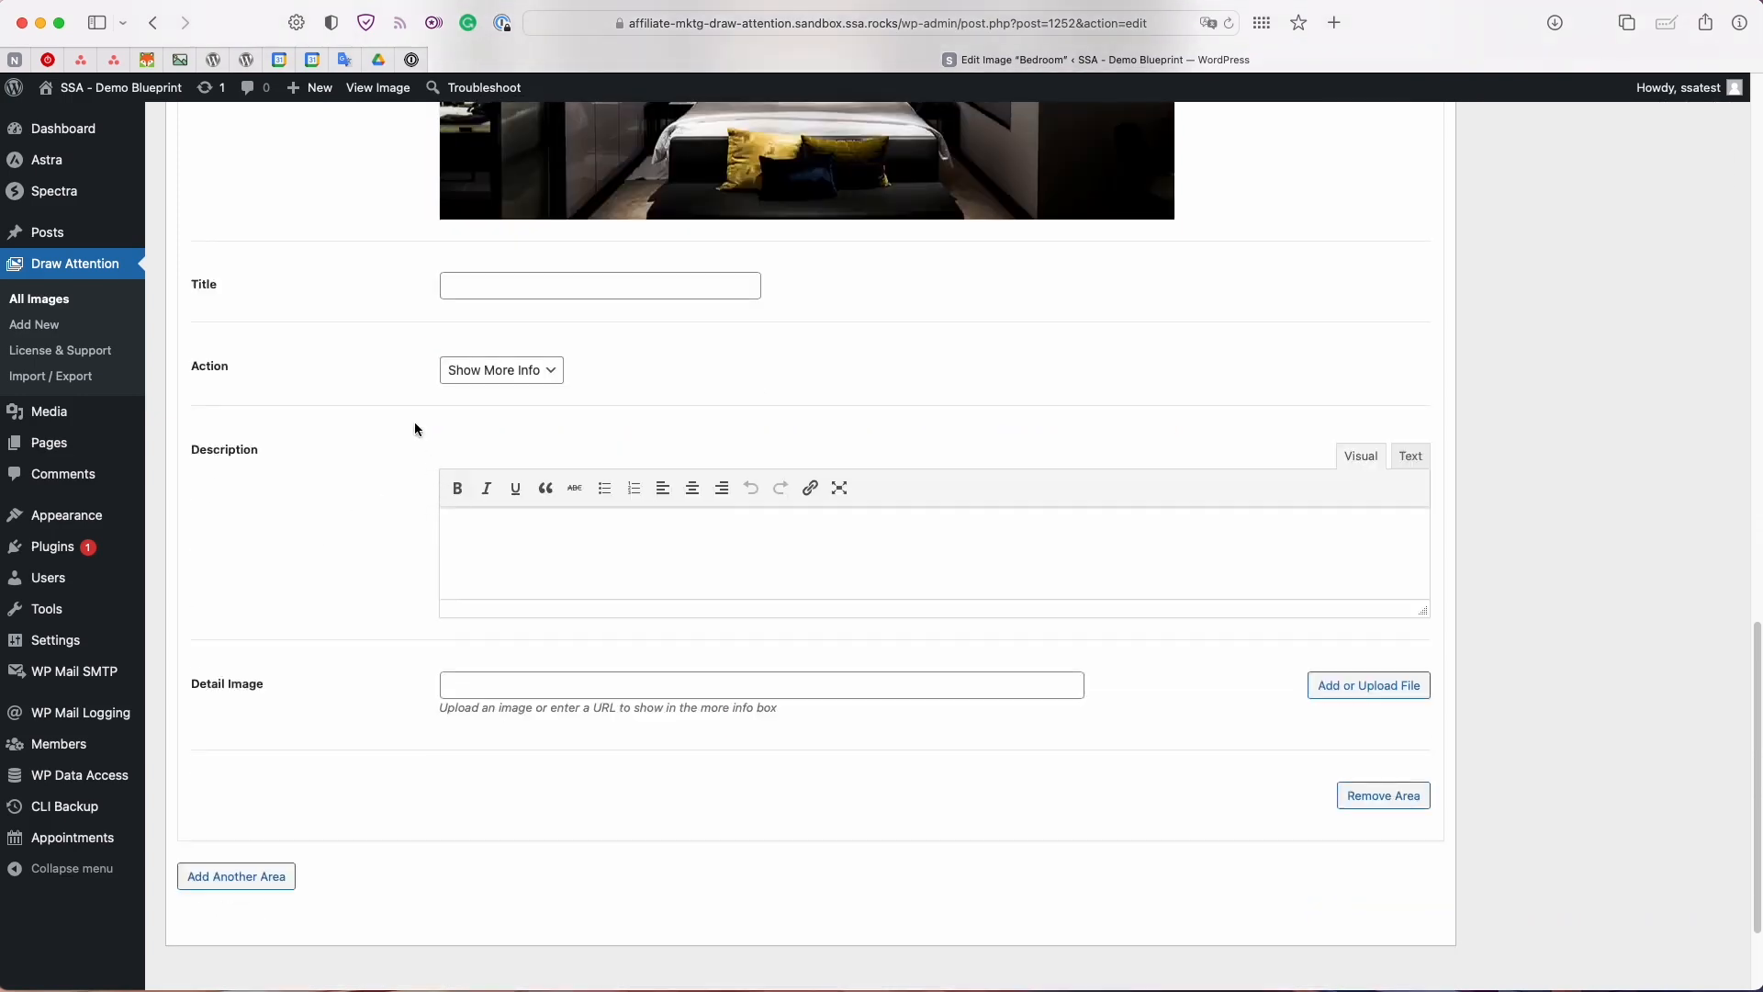
click(474, 381)
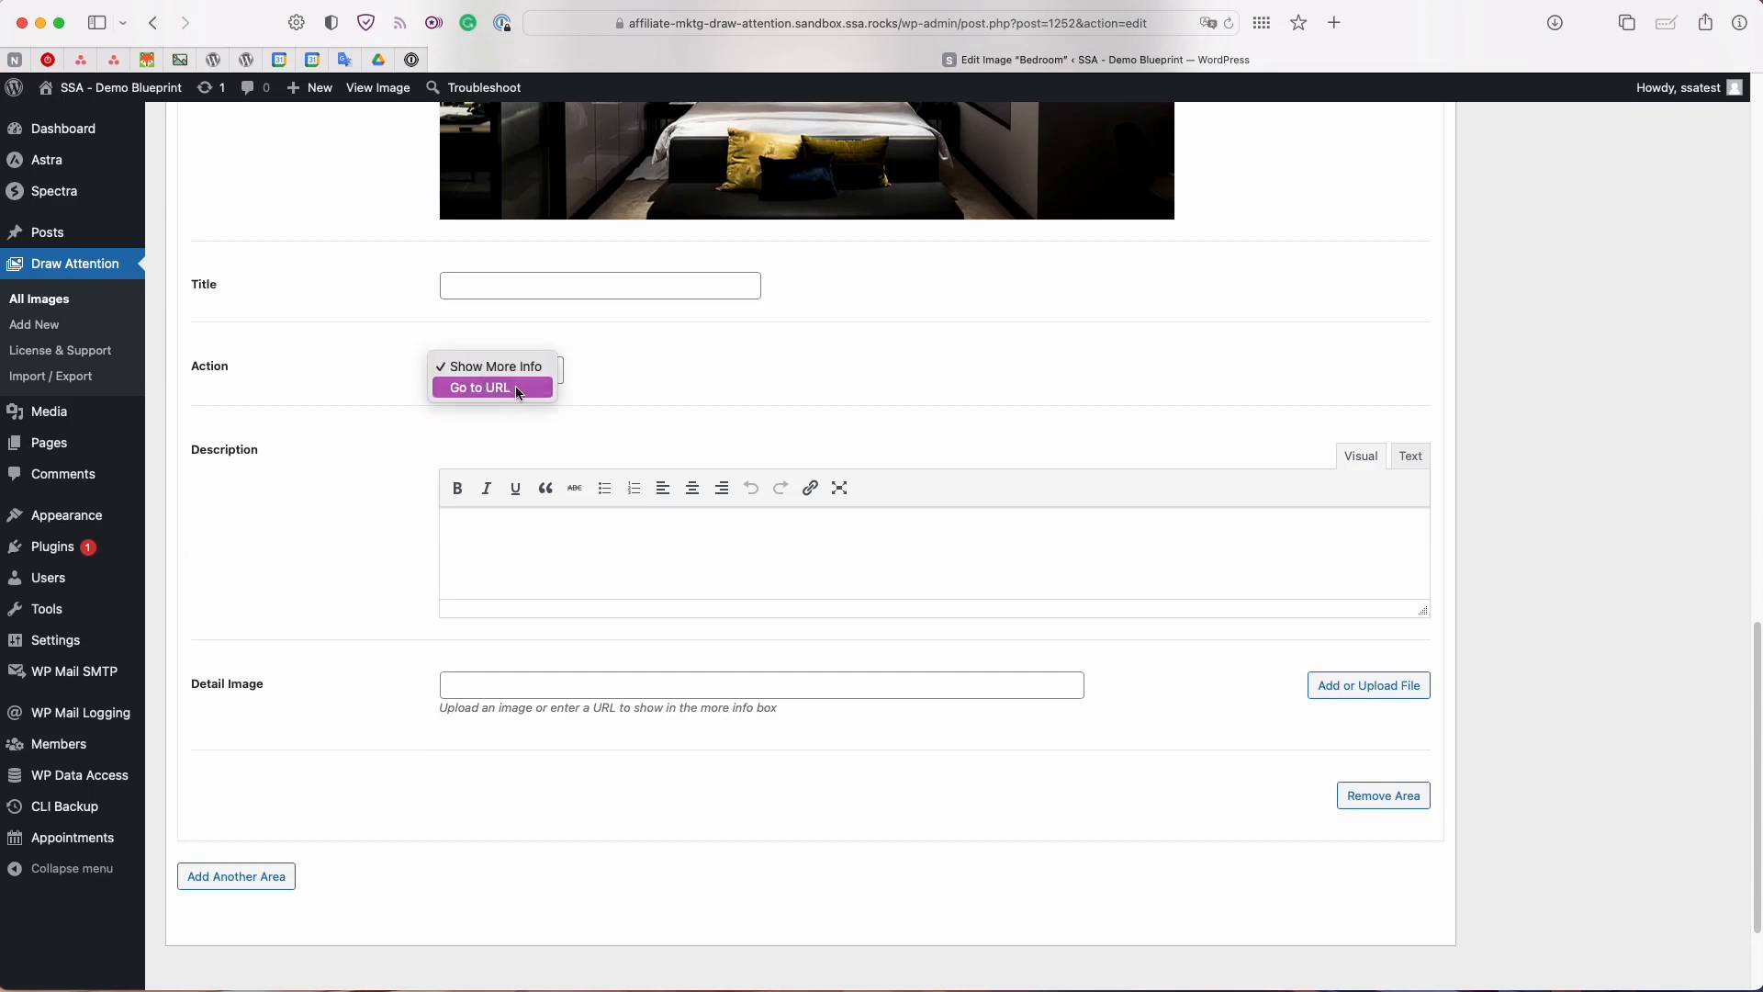
click(517, 390)
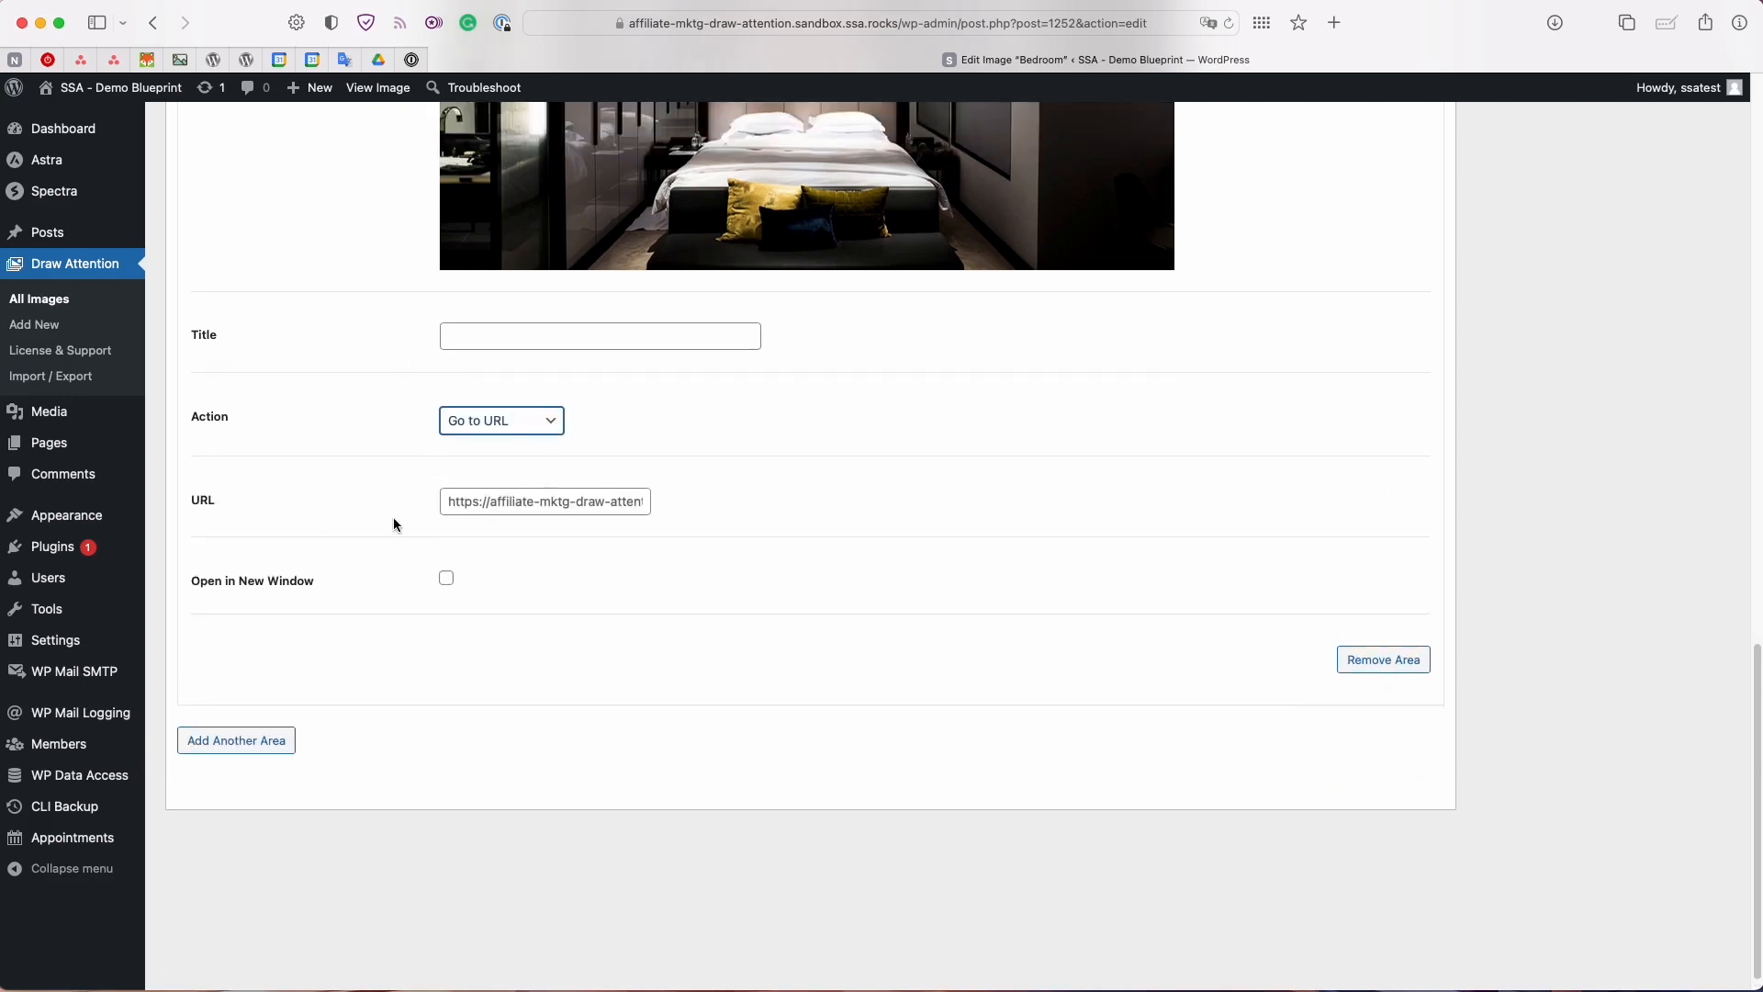
click(528, 495)
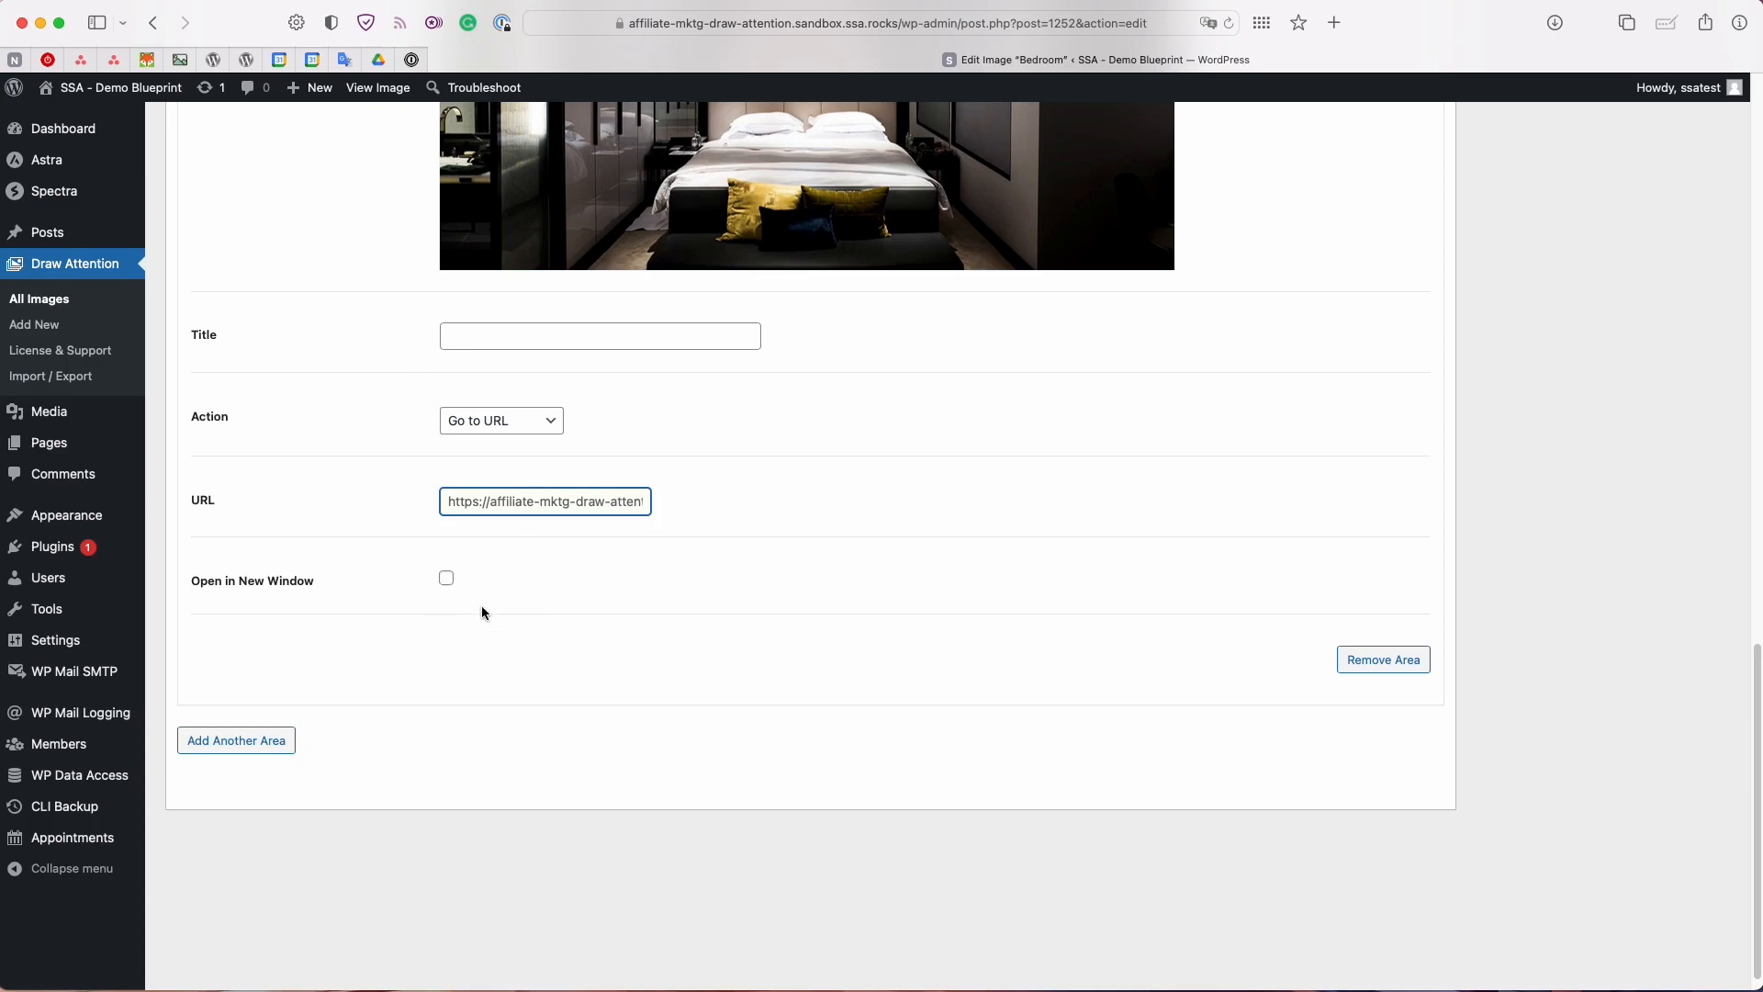
click(447, 579)
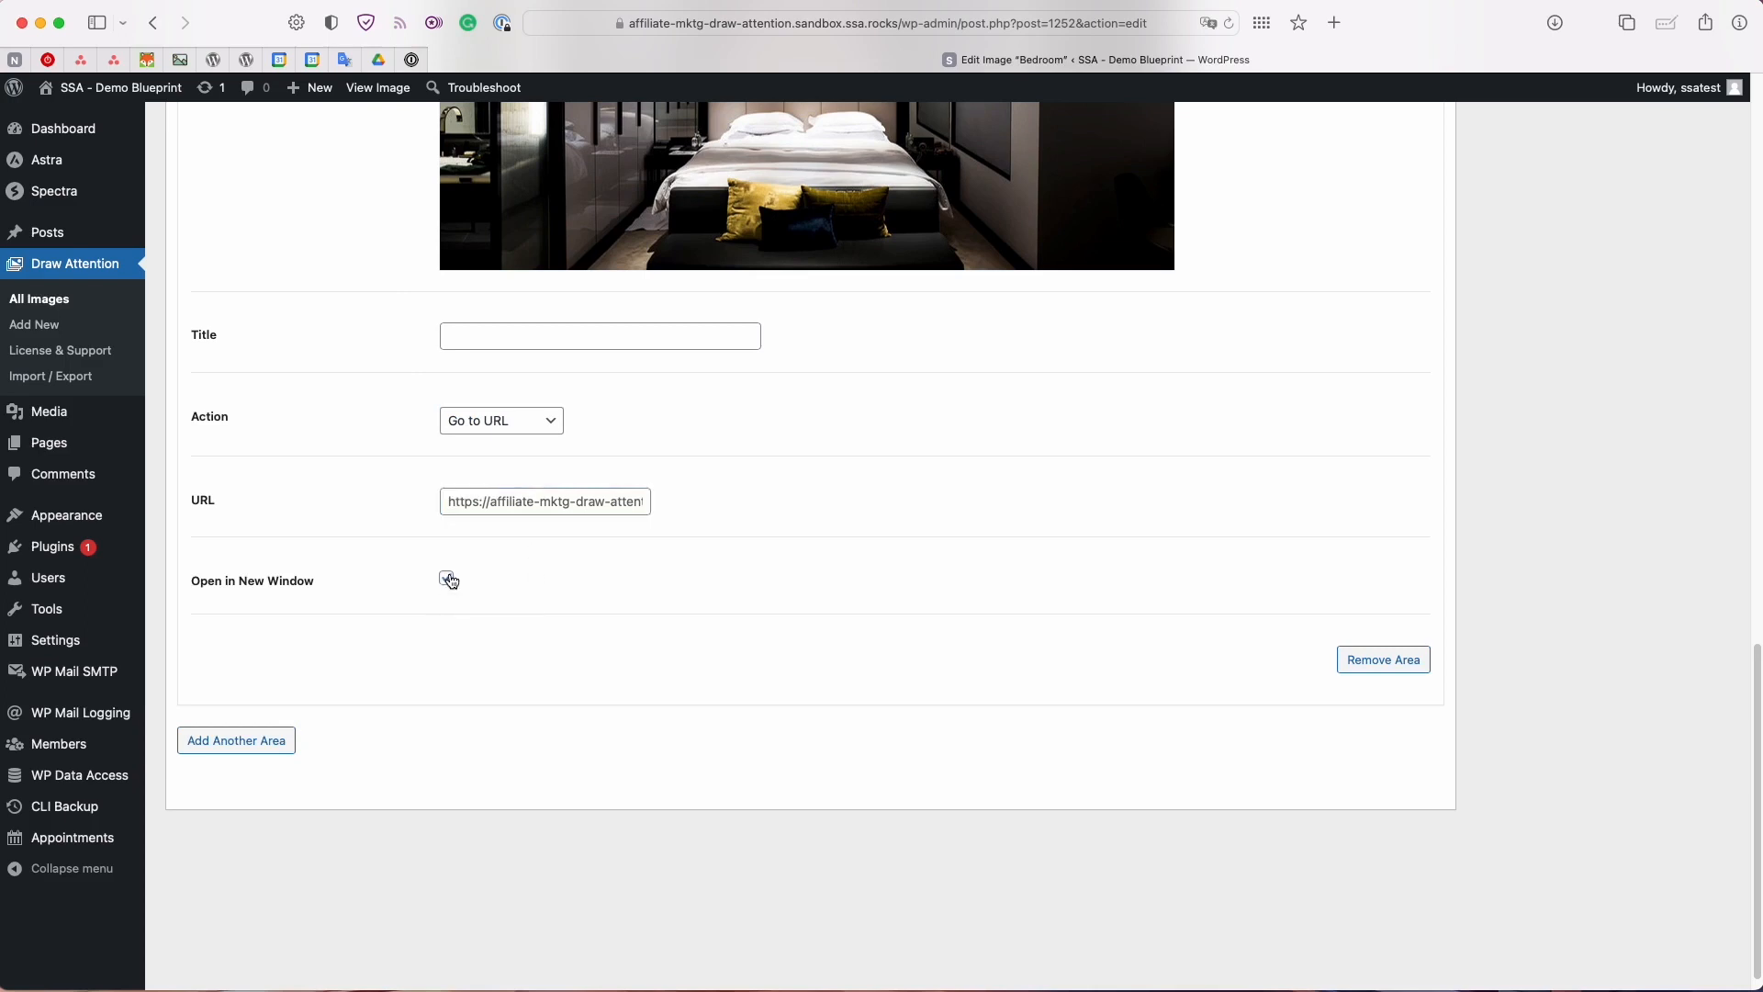
scroll(774, 610, up, 8)
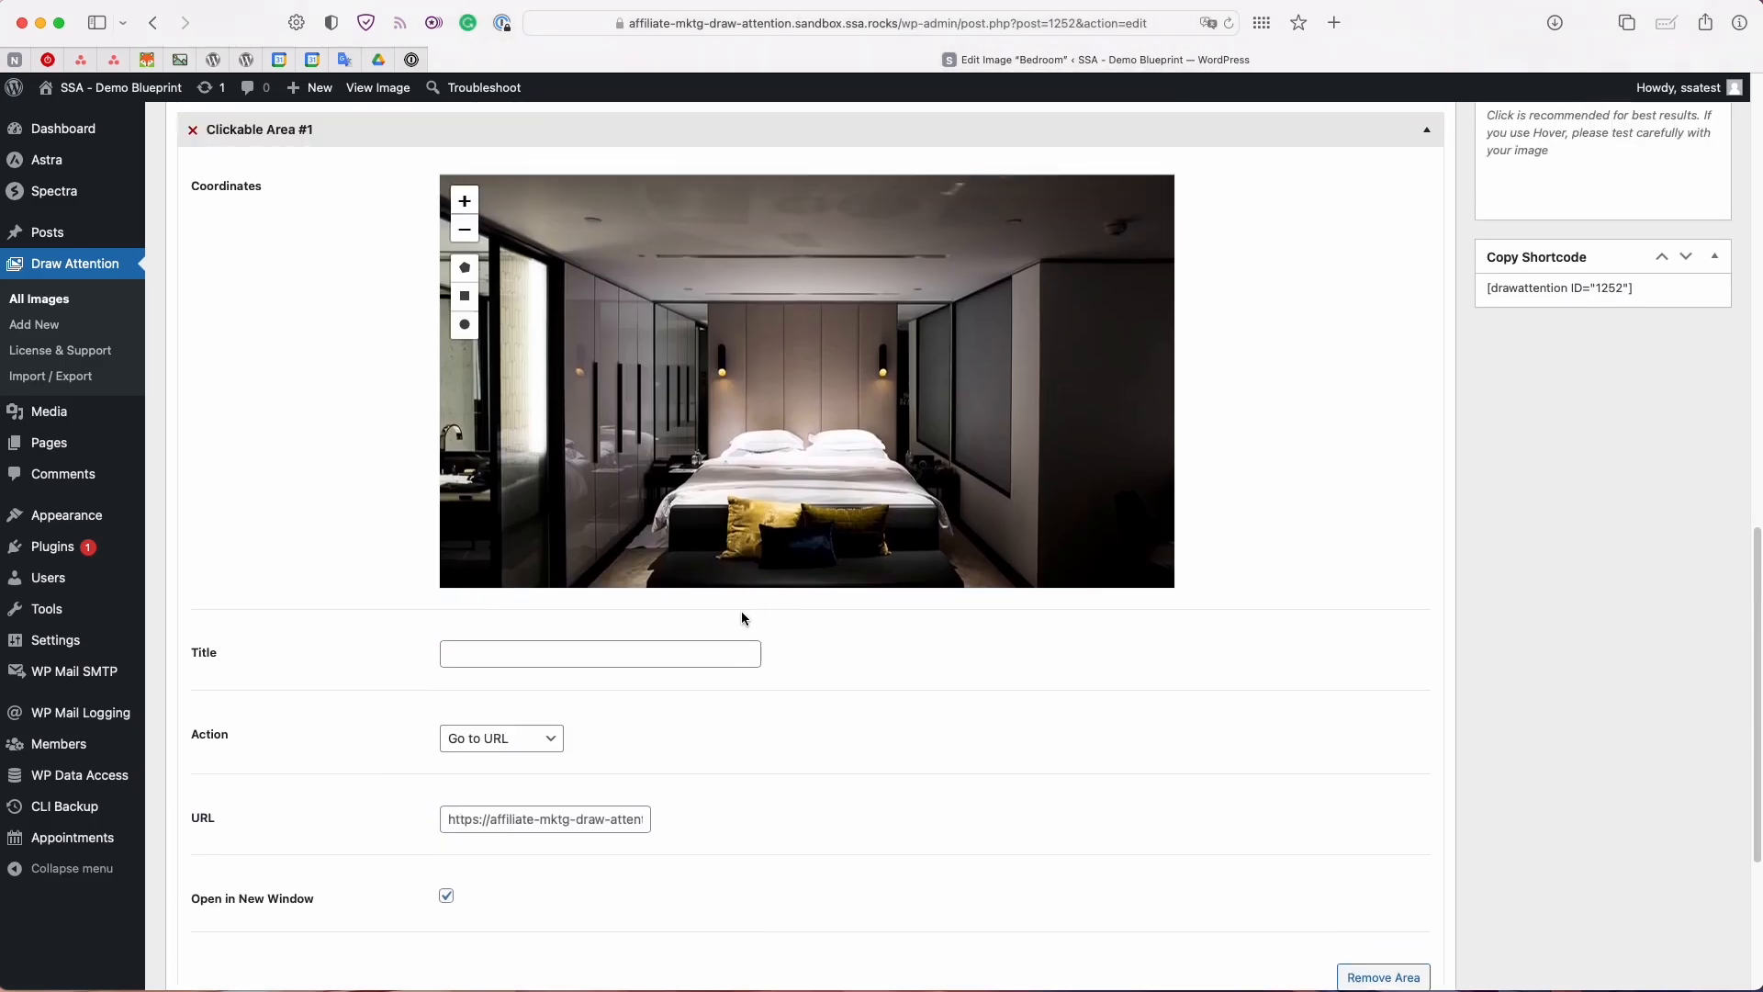
scroll(738, 611, up, 1)
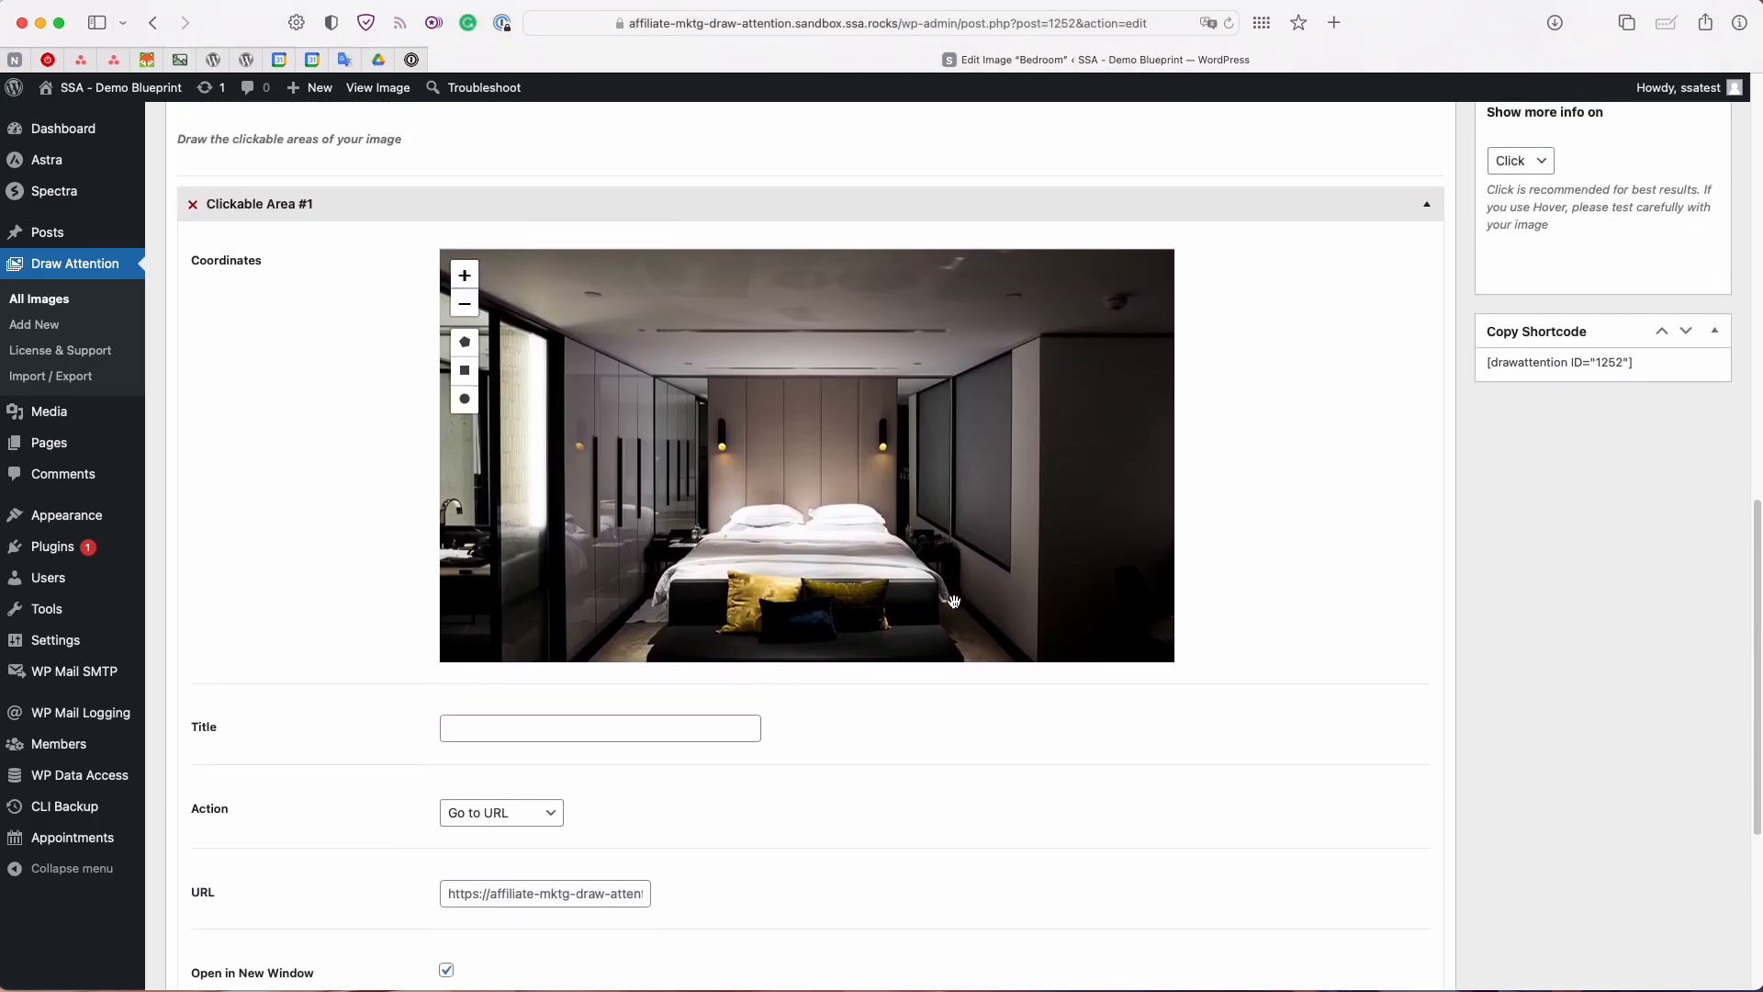
- Draw a polygon hotspot for Clickable Area #1 around the wall lamp to the right of the bed
scroll(958, 602, up, 1)
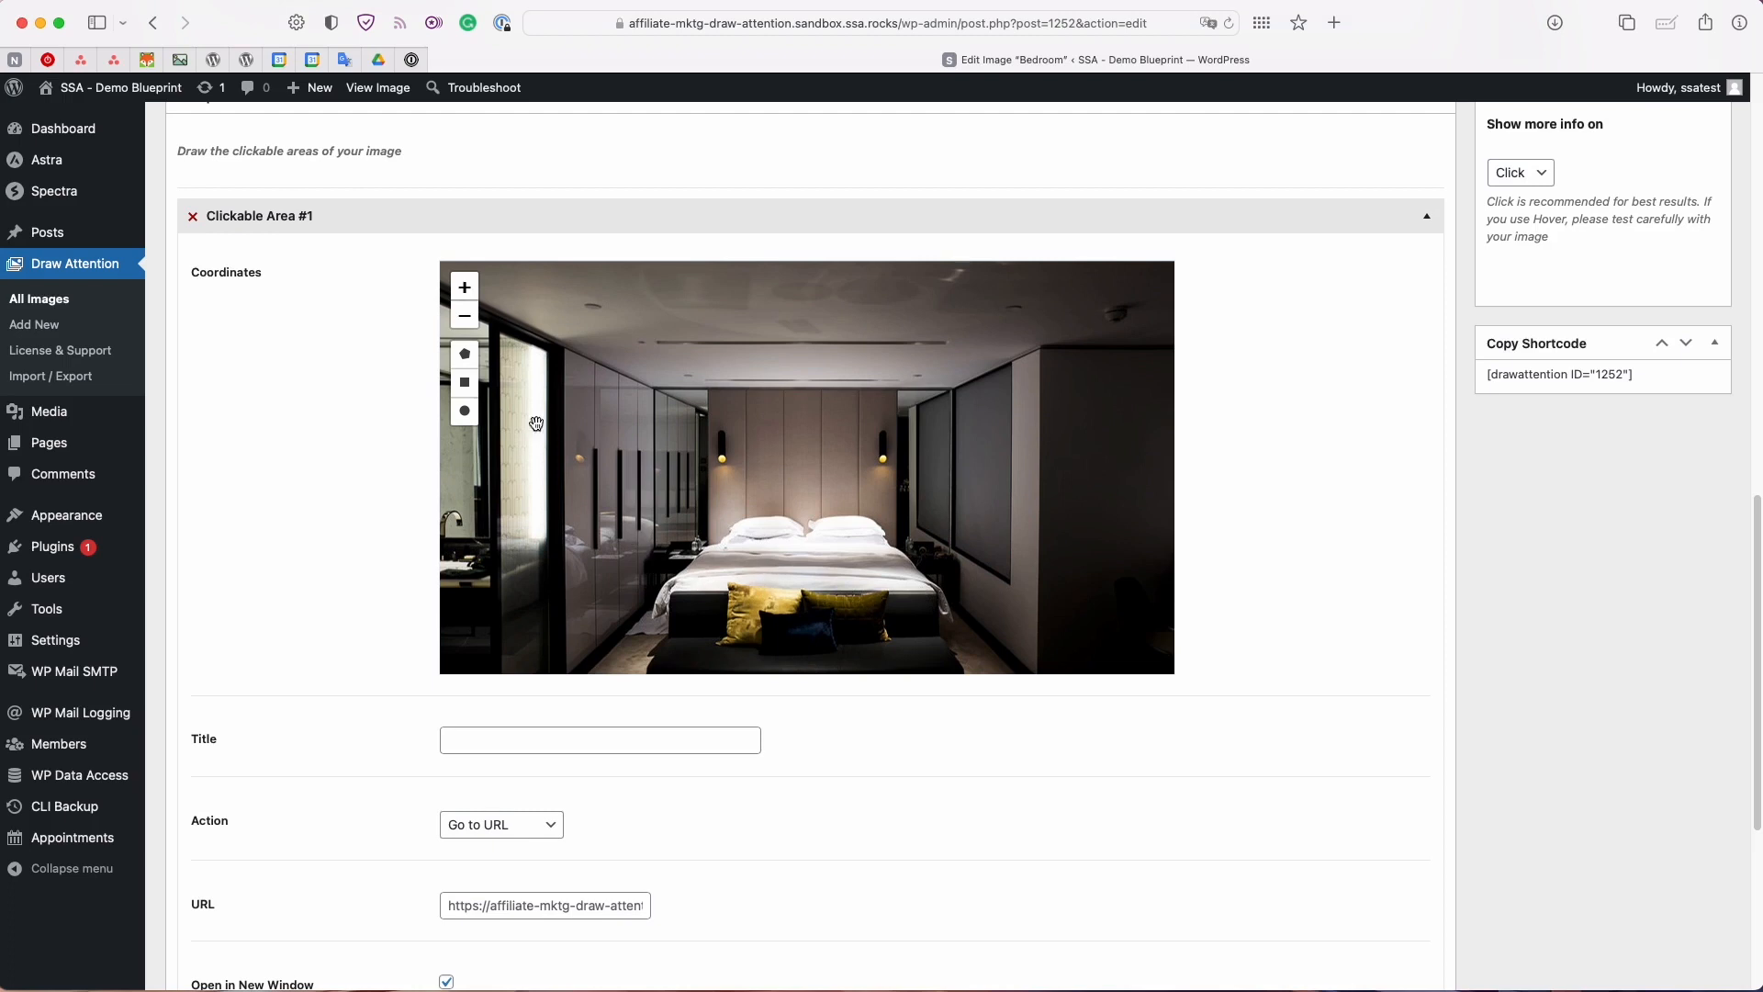
click(465, 288)
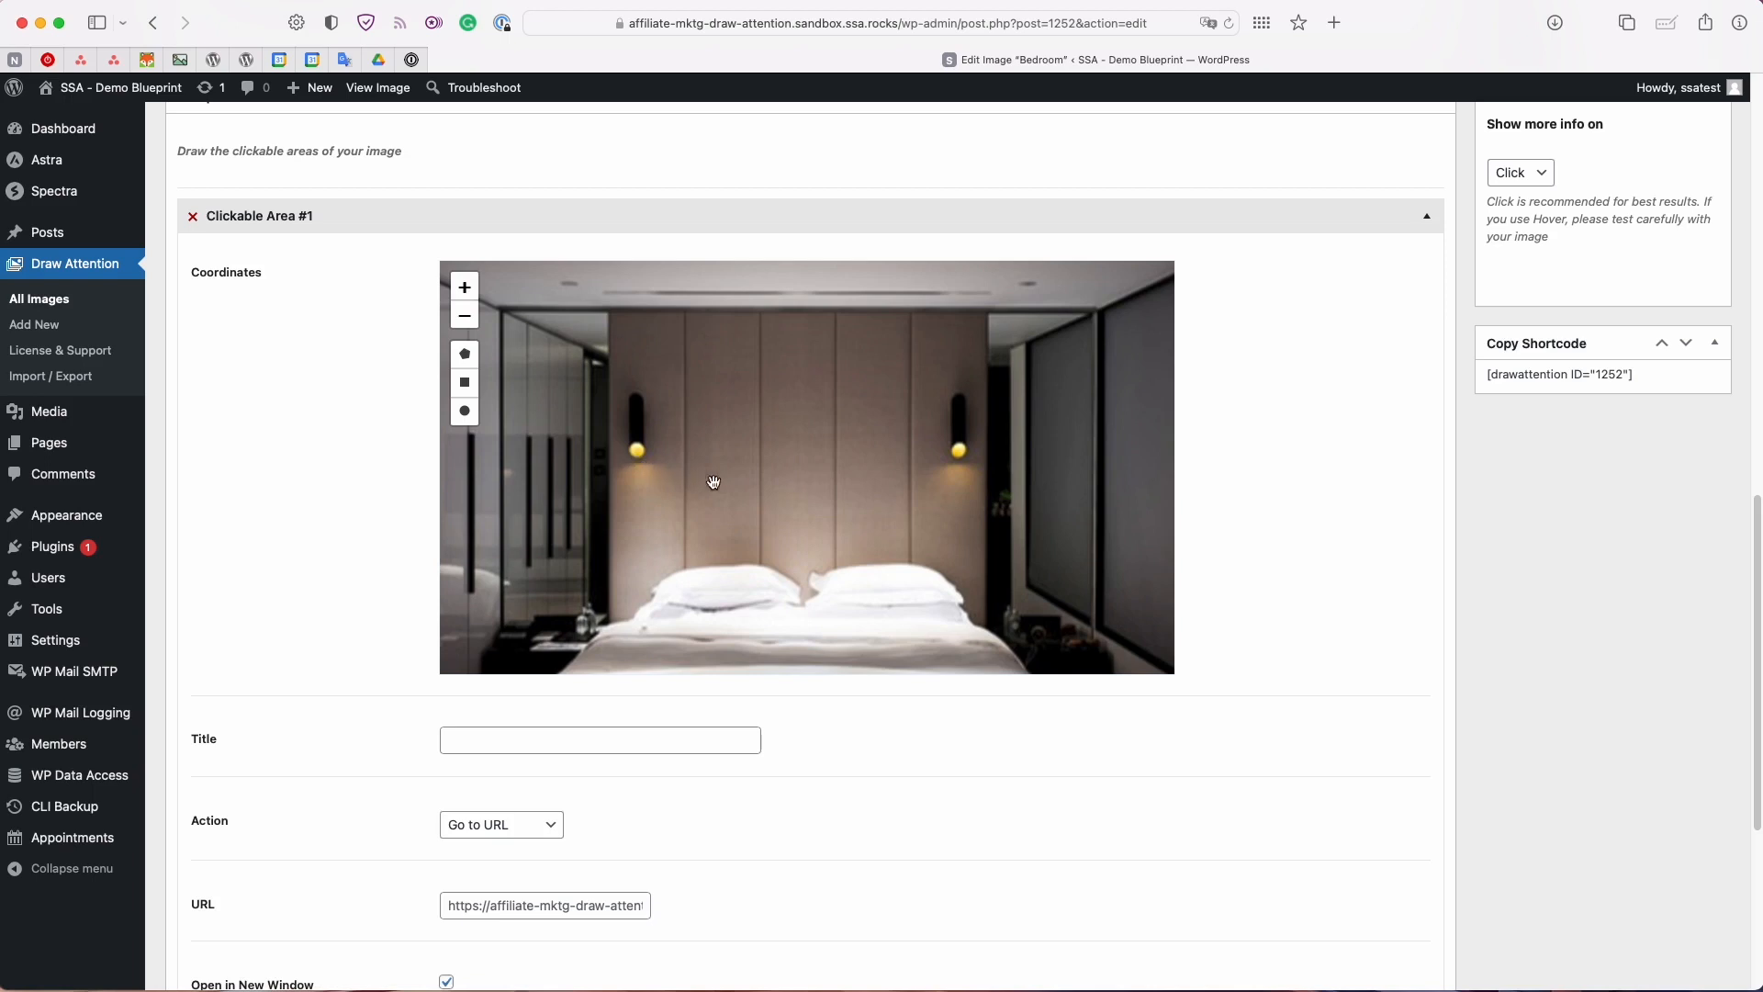
drag(721, 477, 520, 457)
click(464, 287)
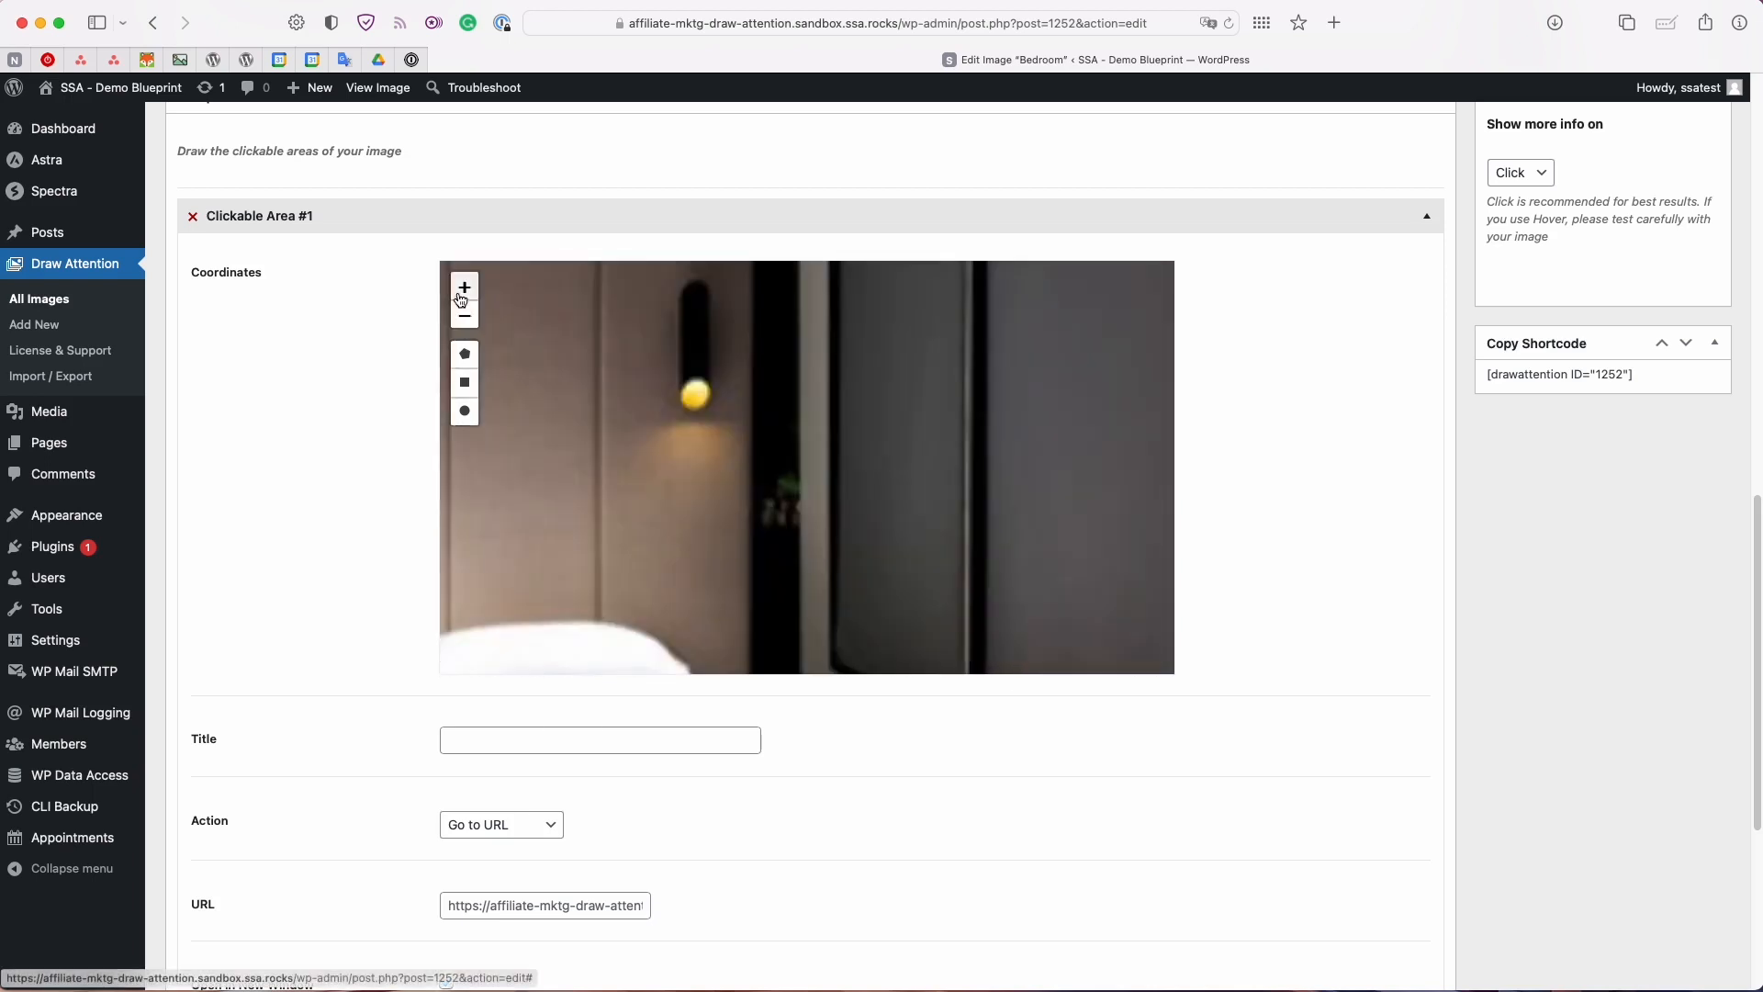
drag(642, 360, 718, 502)
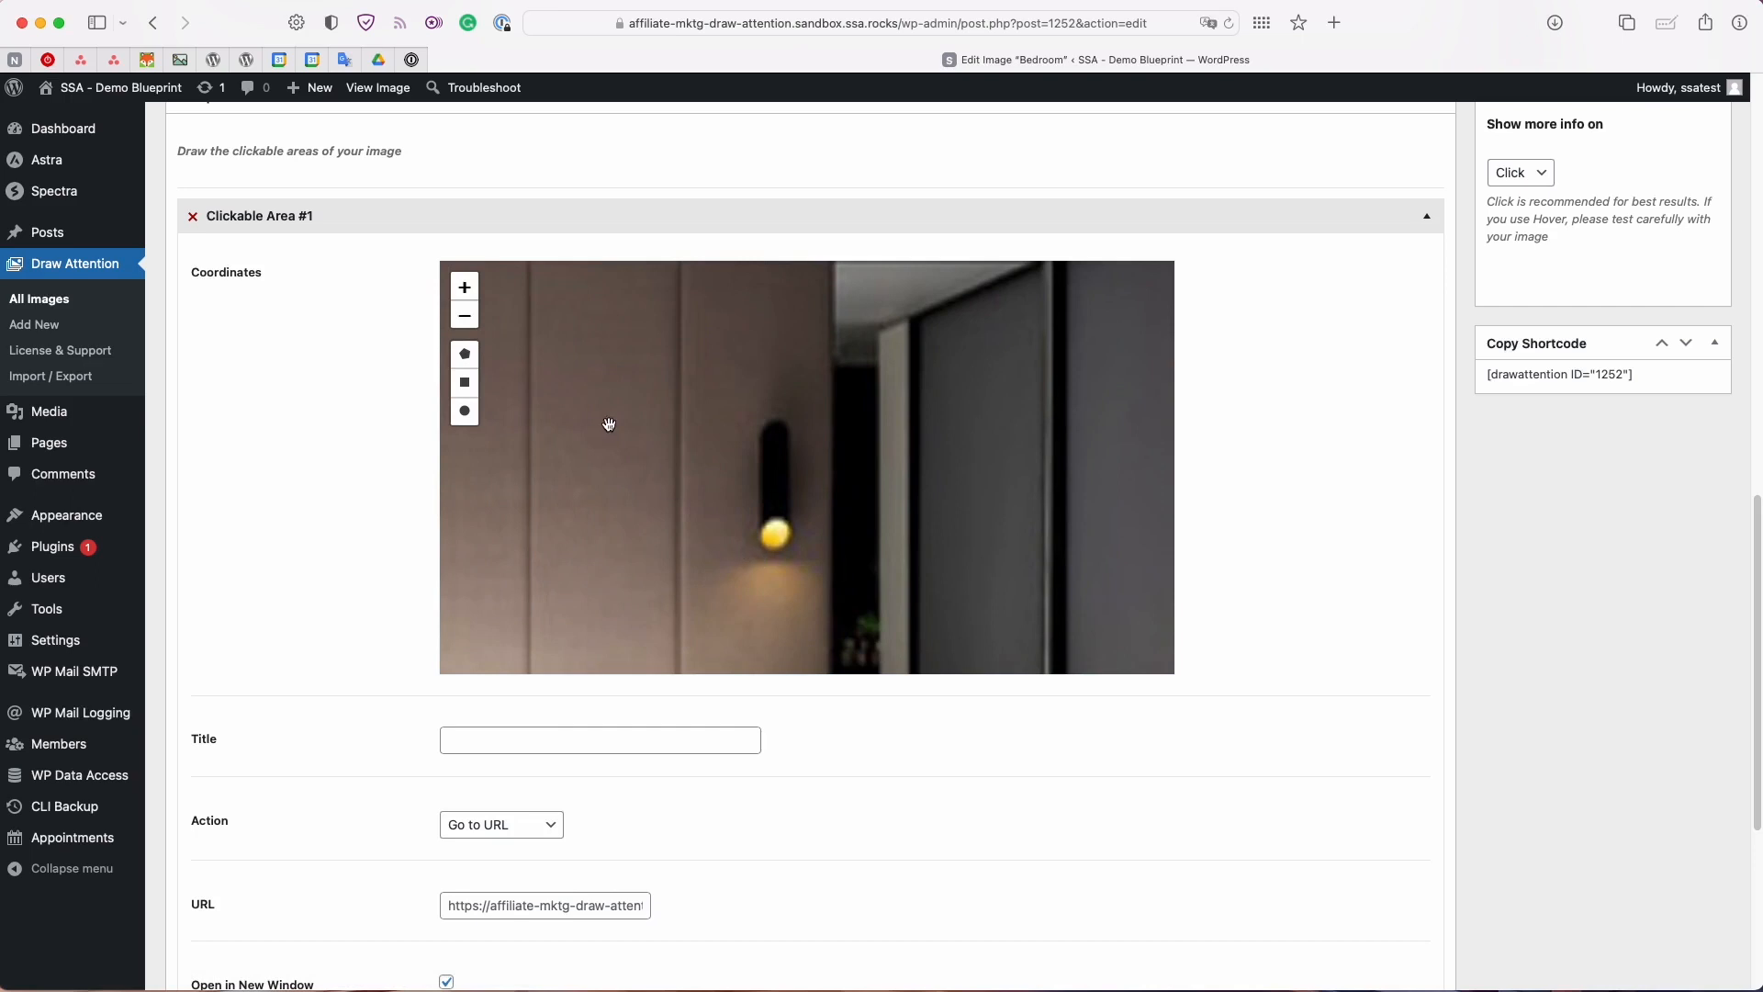
click(466, 355)
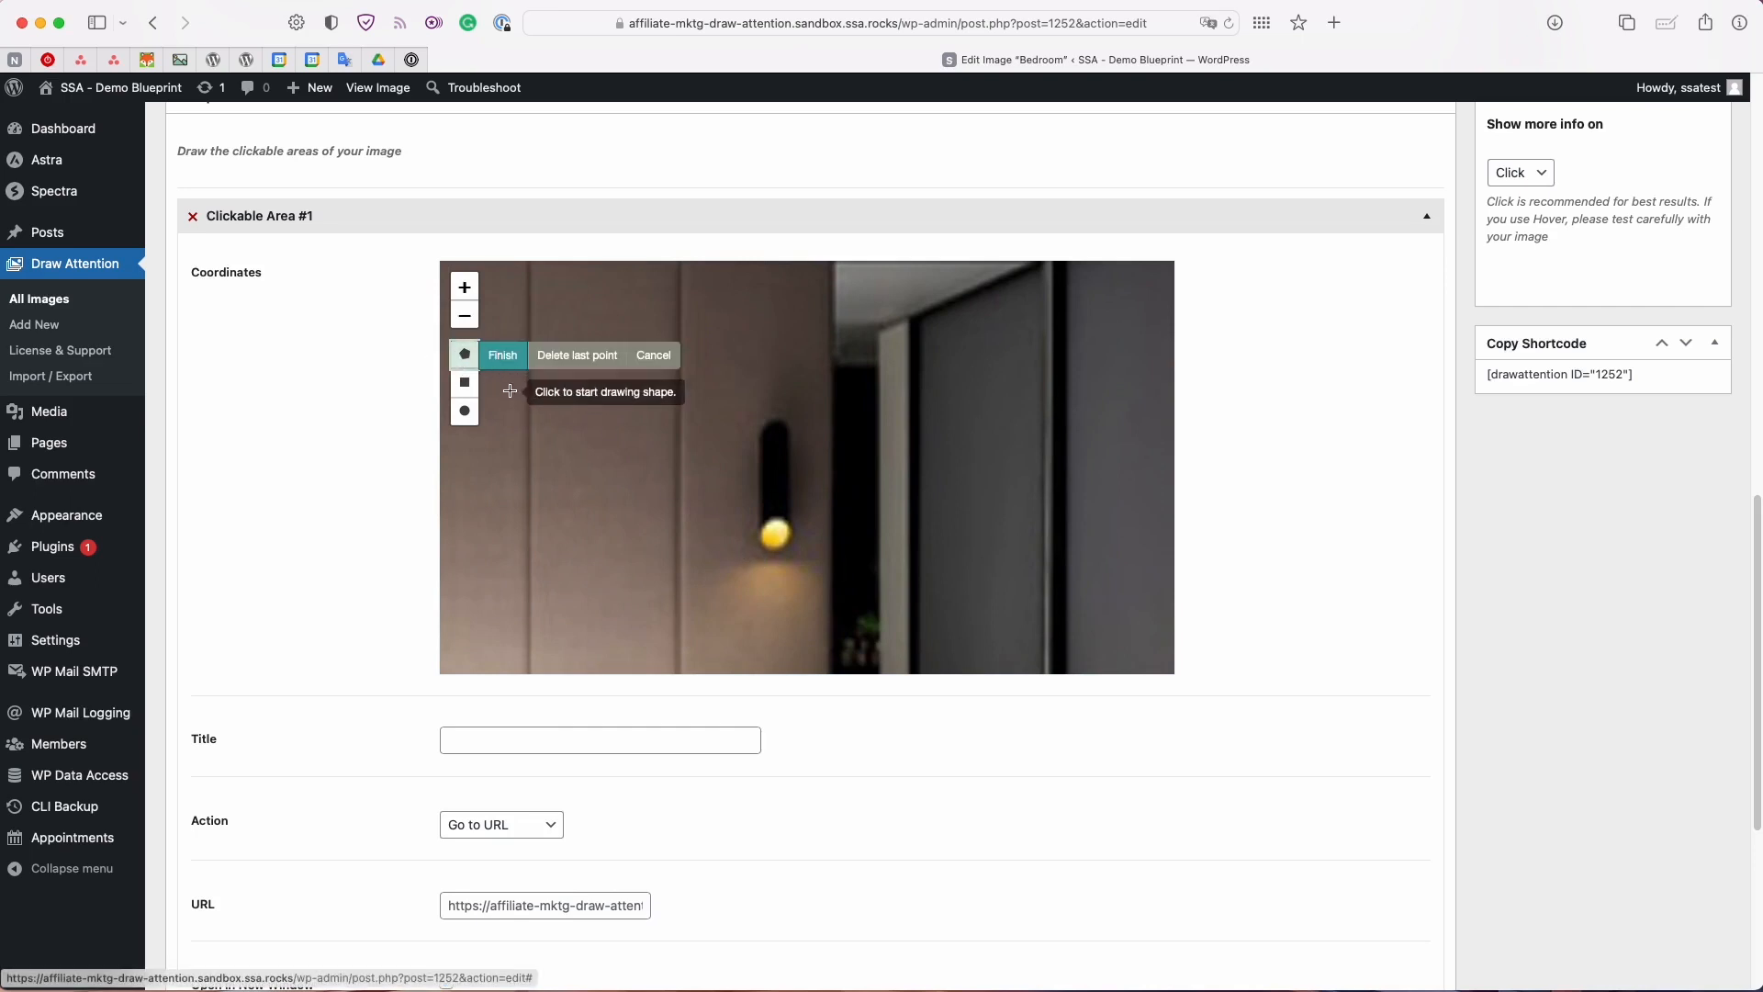
click(465, 290)
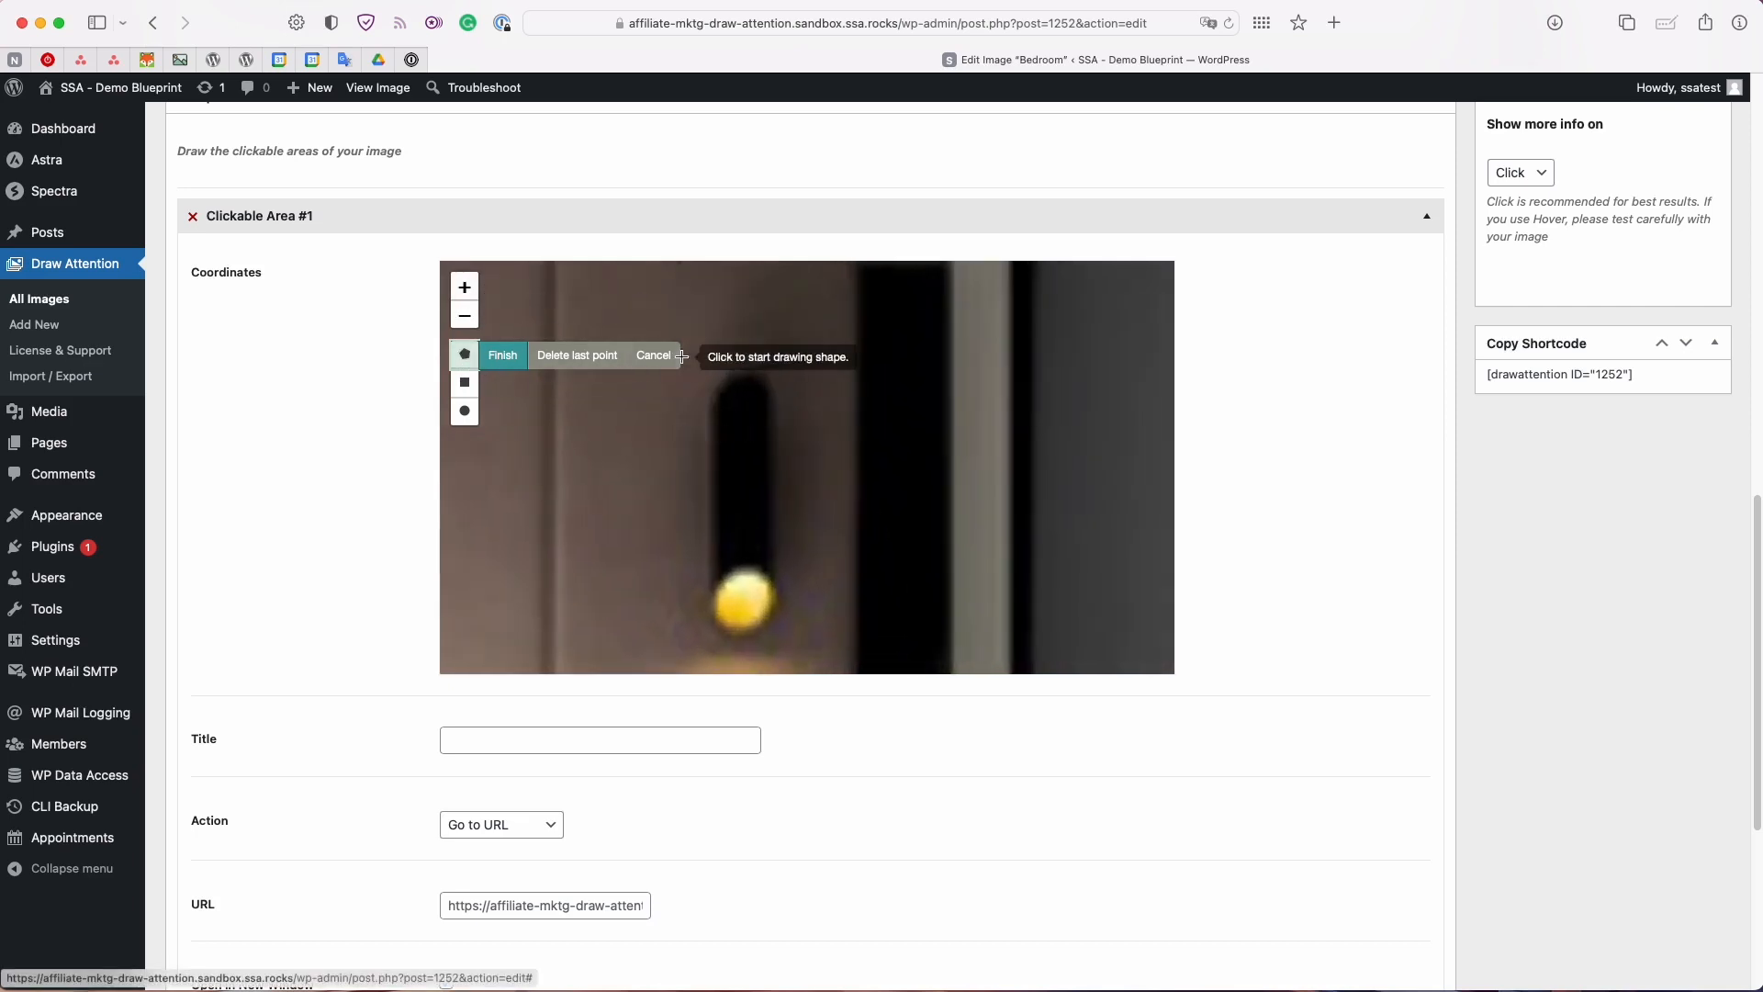
drag(546, 380, 716, 459)
click(777, 388)
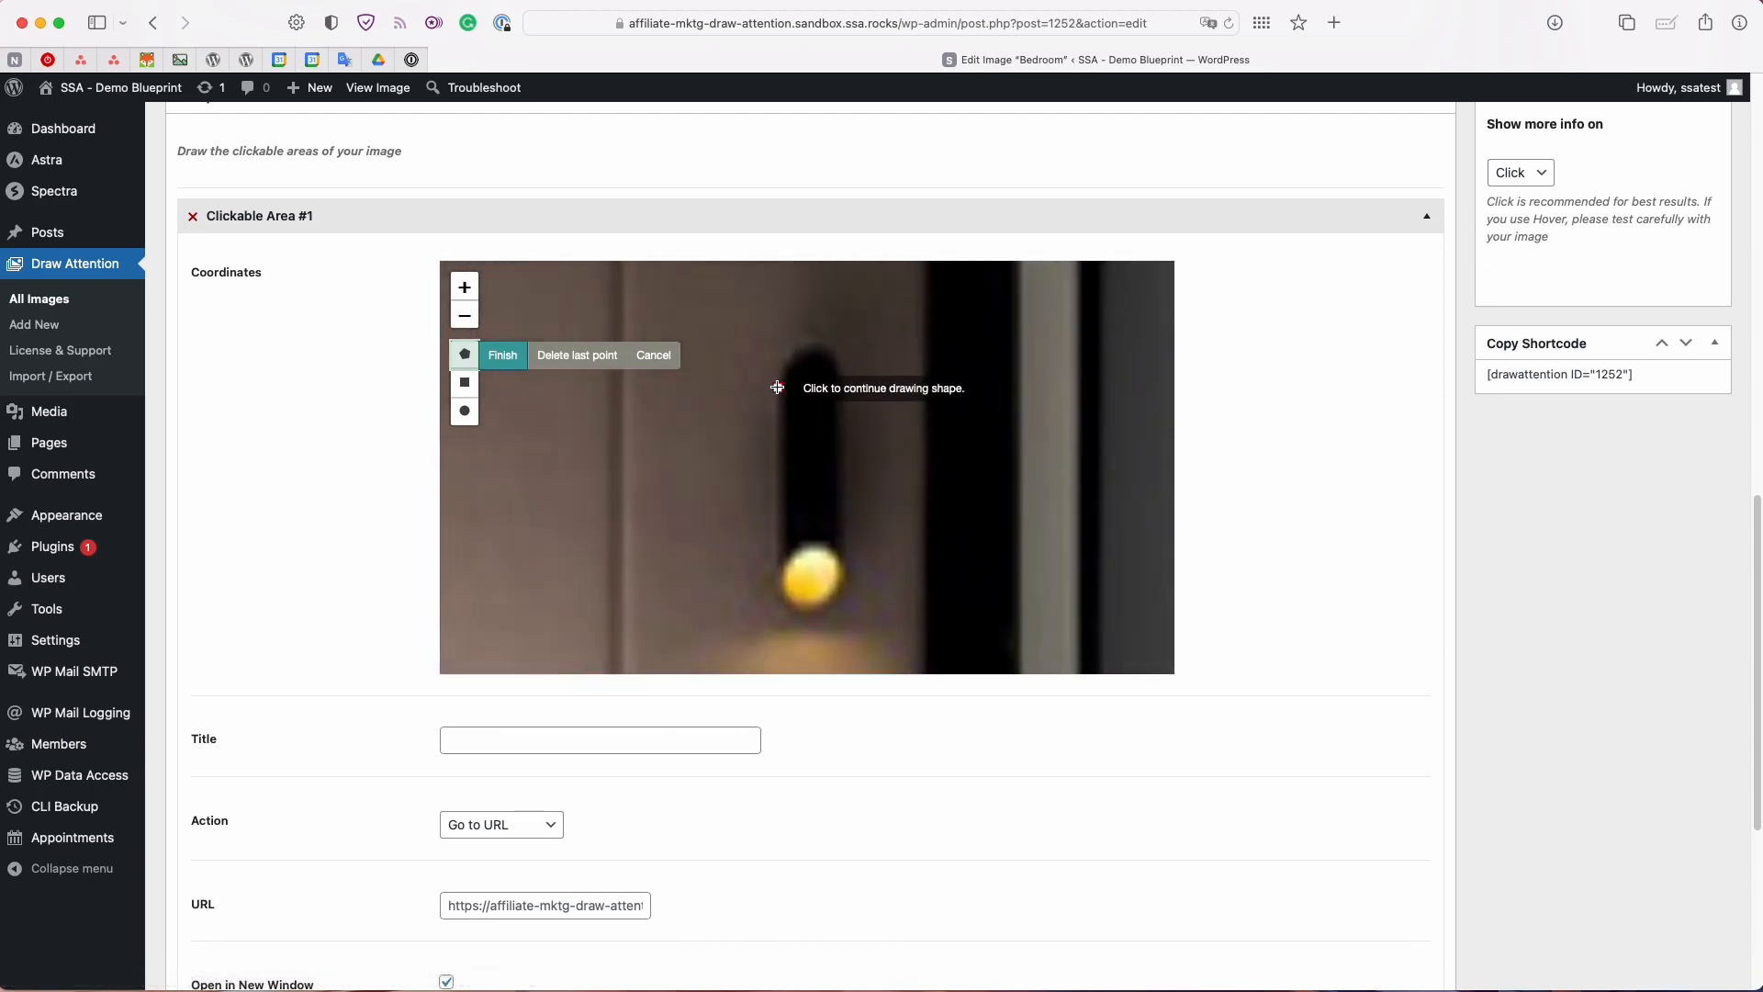
click(779, 566)
click(794, 601)
click(824, 603)
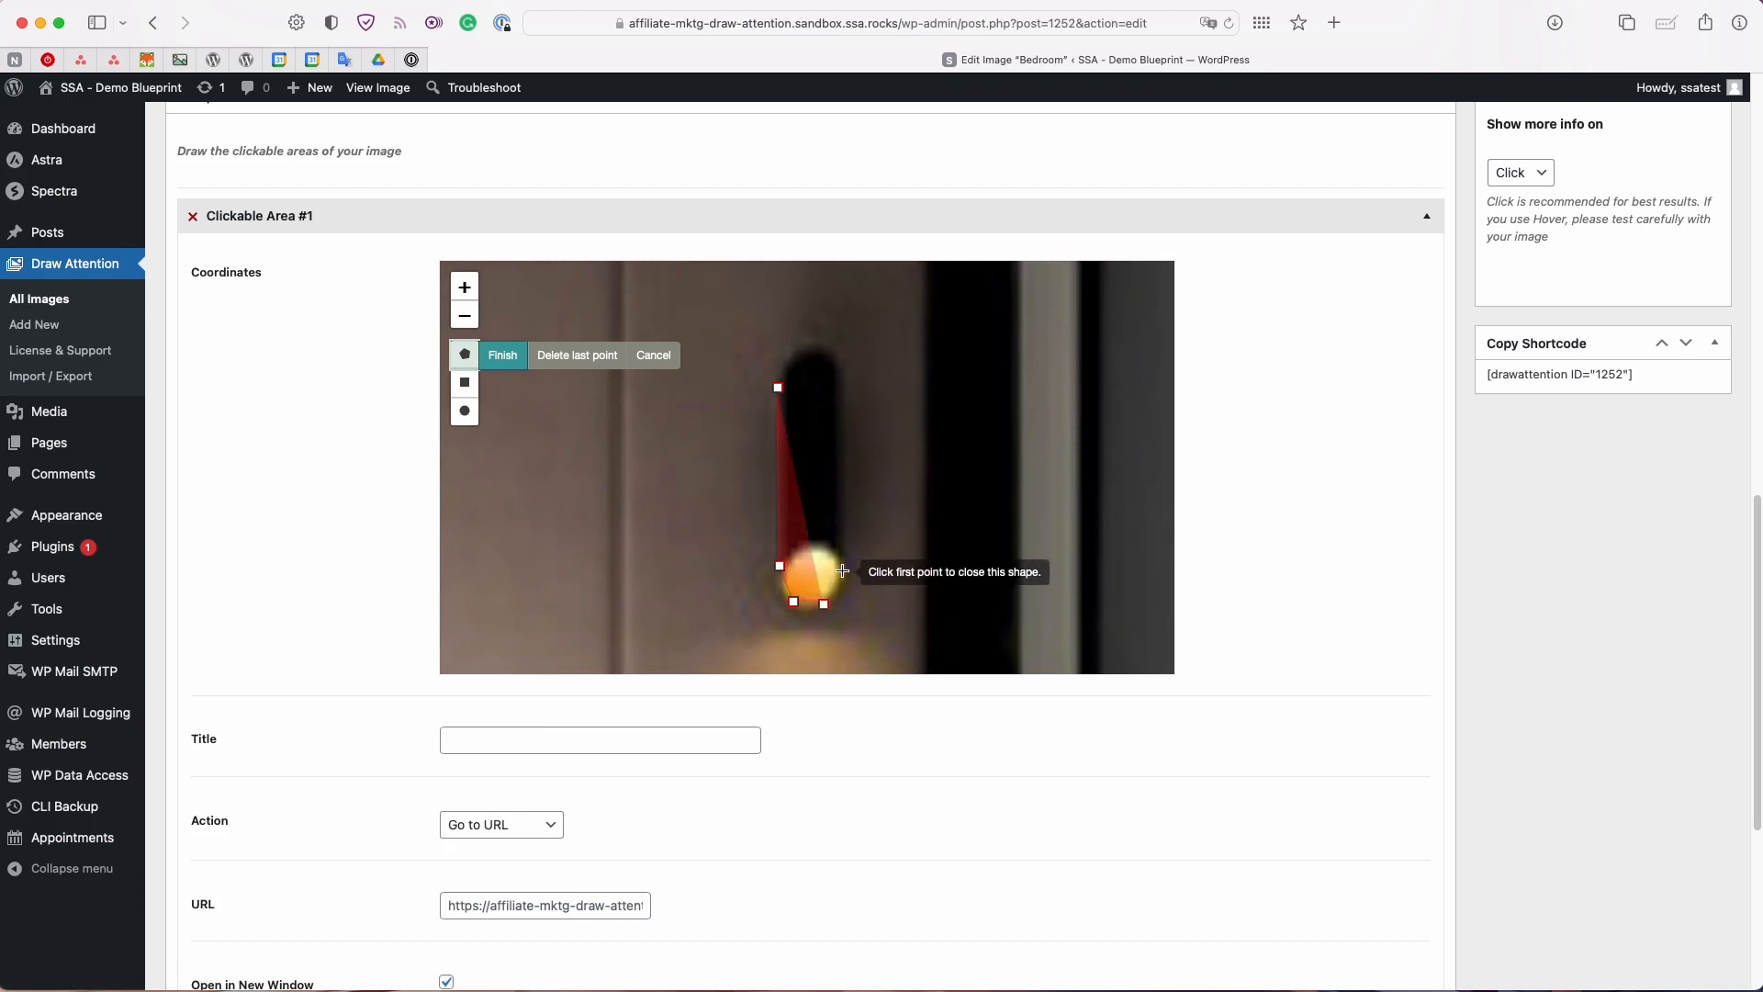
click(843, 571)
click(846, 370)
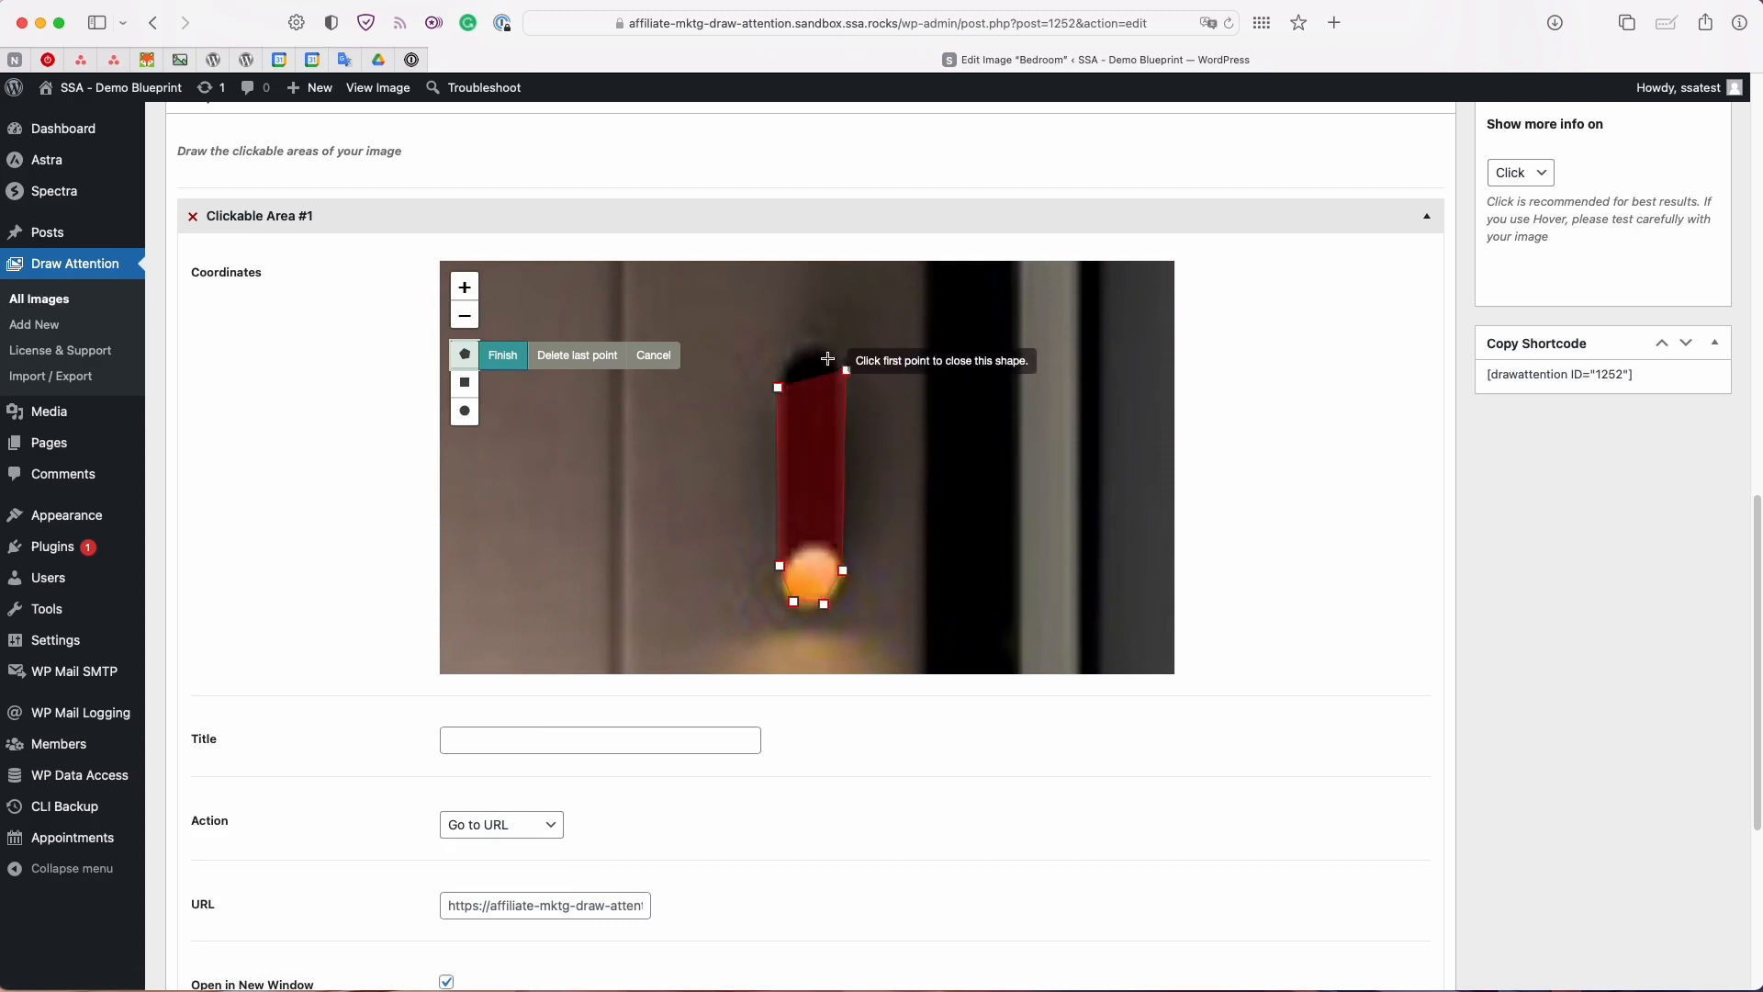
click(816, 349)
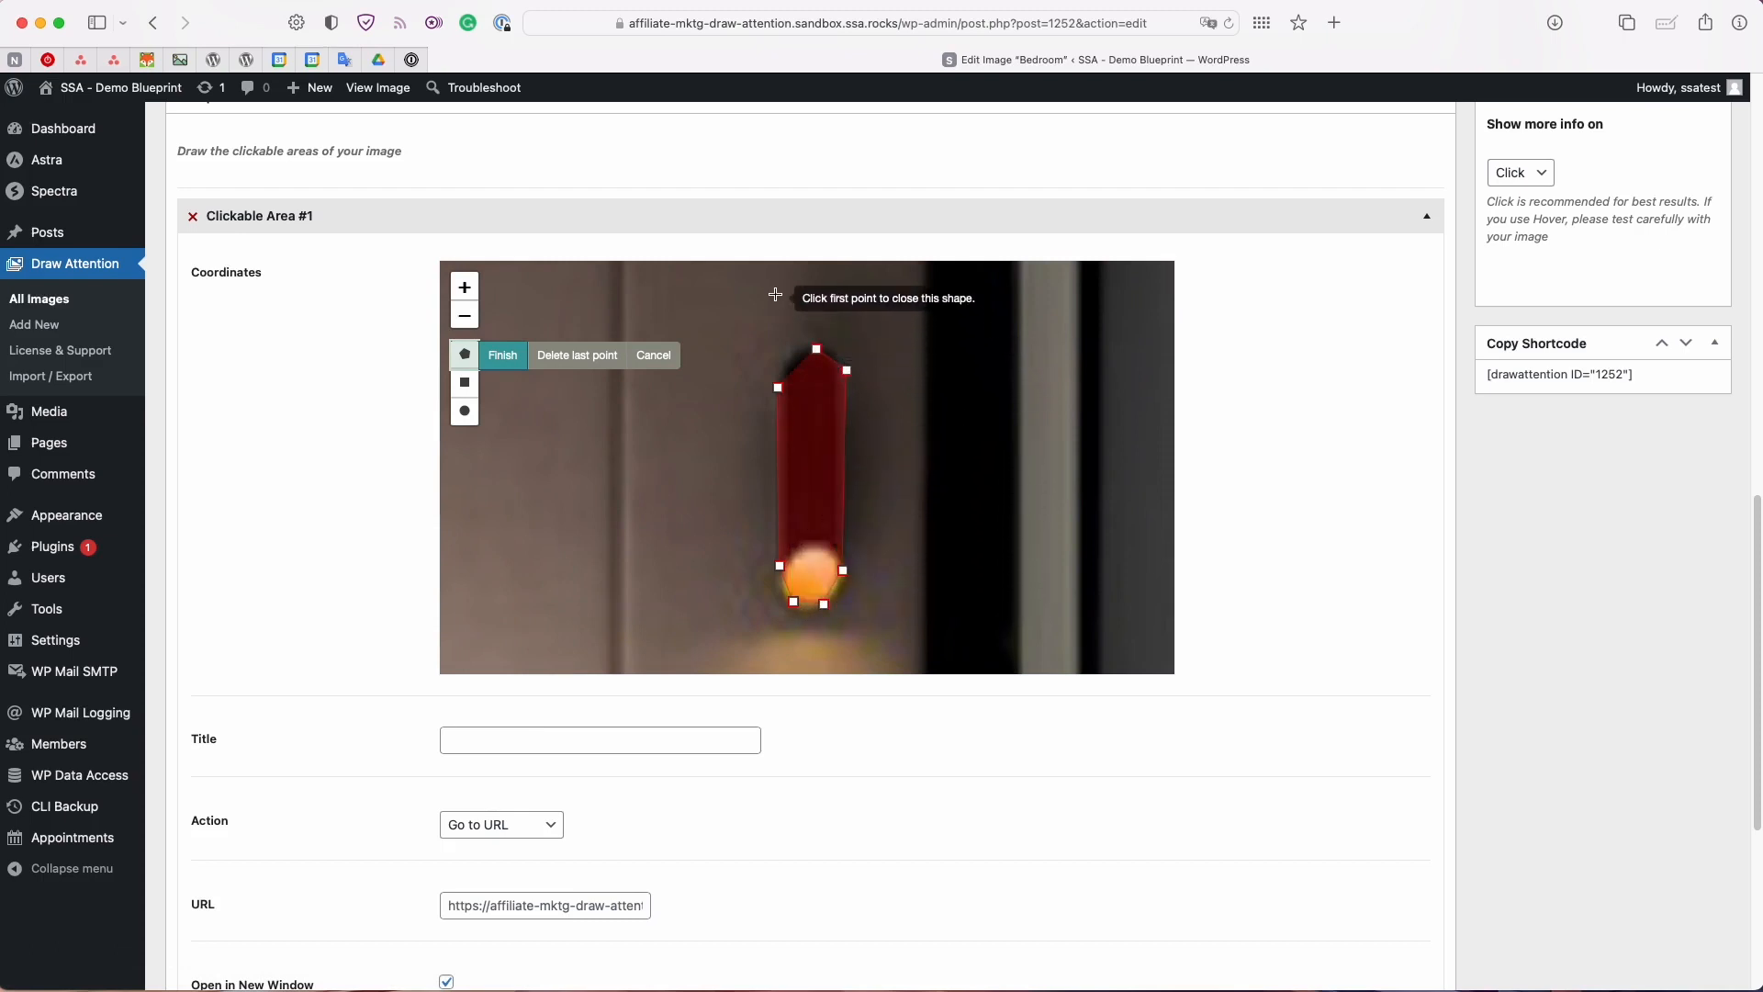
click(765, 284)
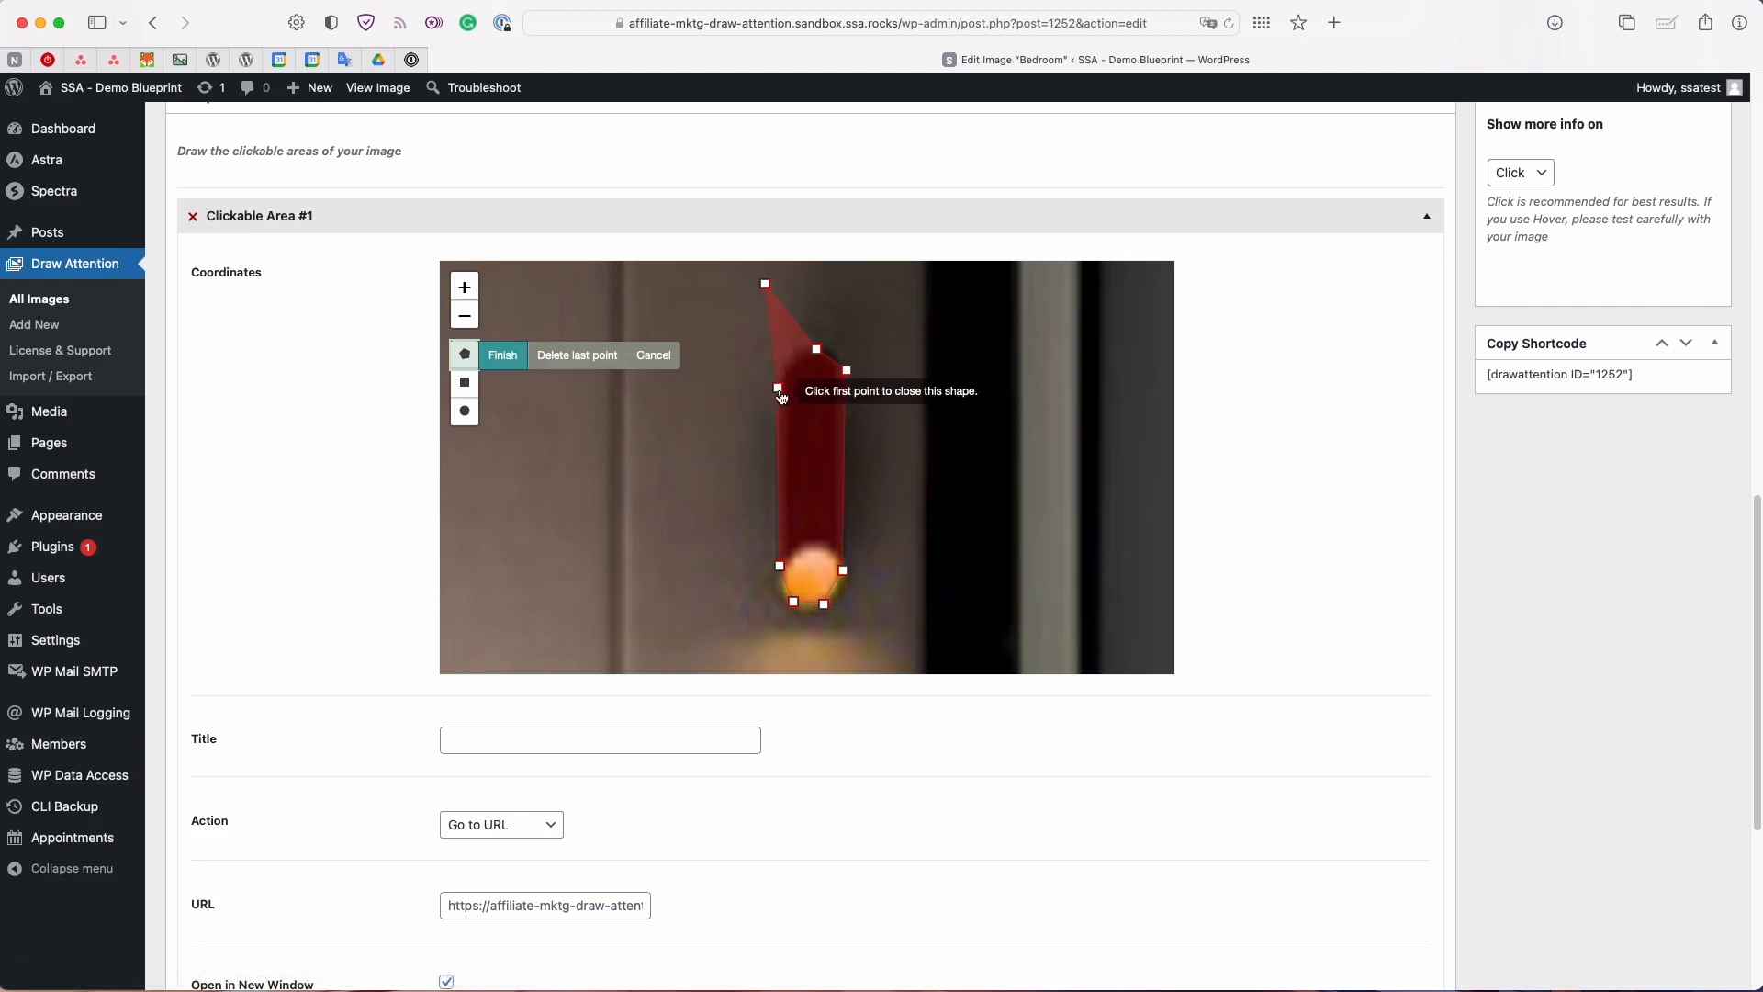
click(780, 391)
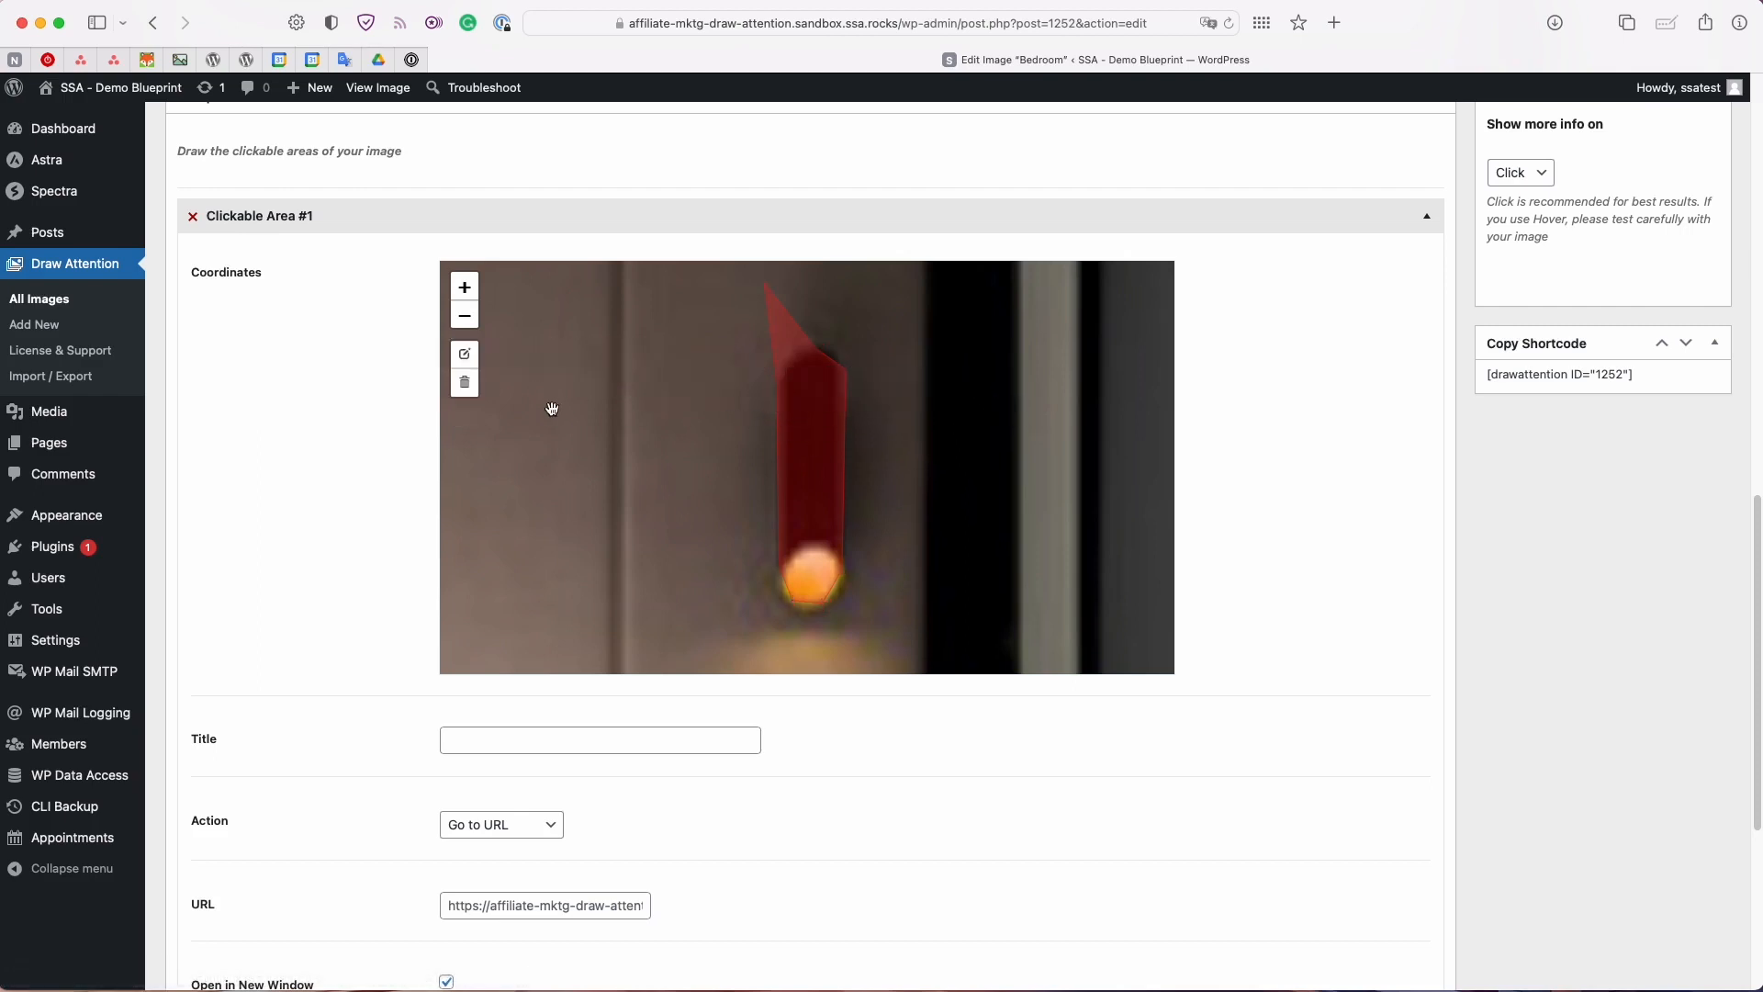
- Edit the polygon's points, moving the stray upper point onto the lamp's top and fitting the lower outline around the bulb
click(466, 356)
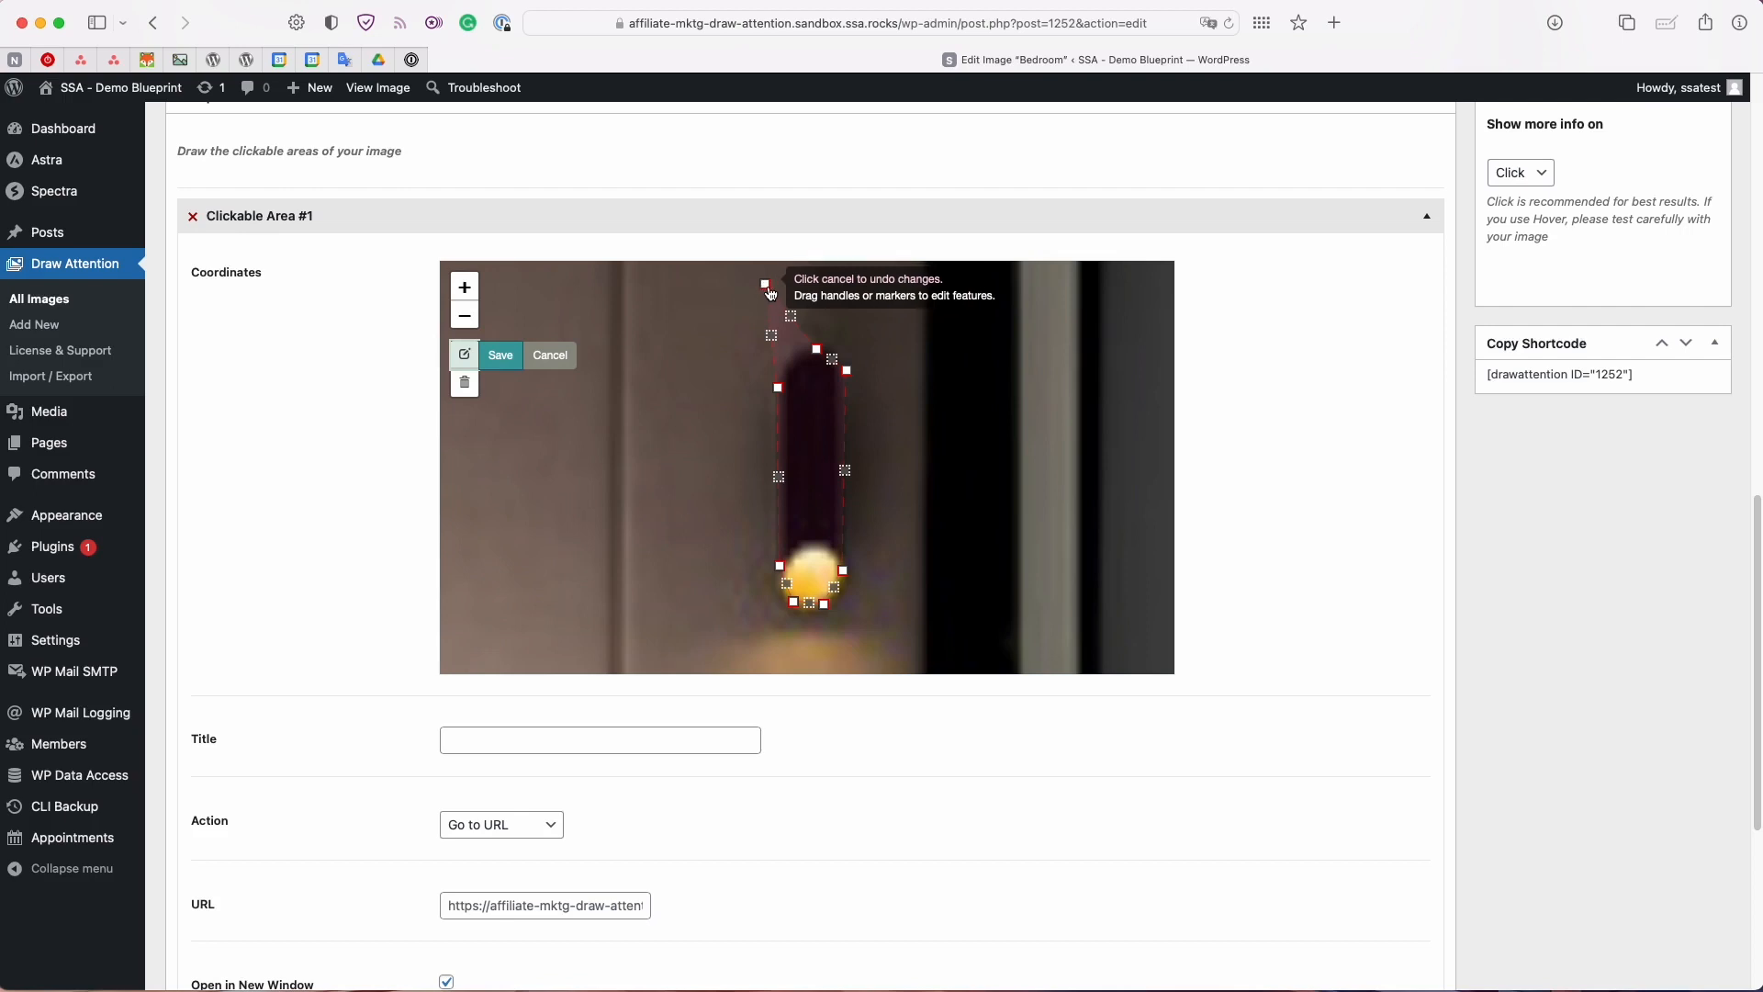
drag(765, 290, 793, 361)
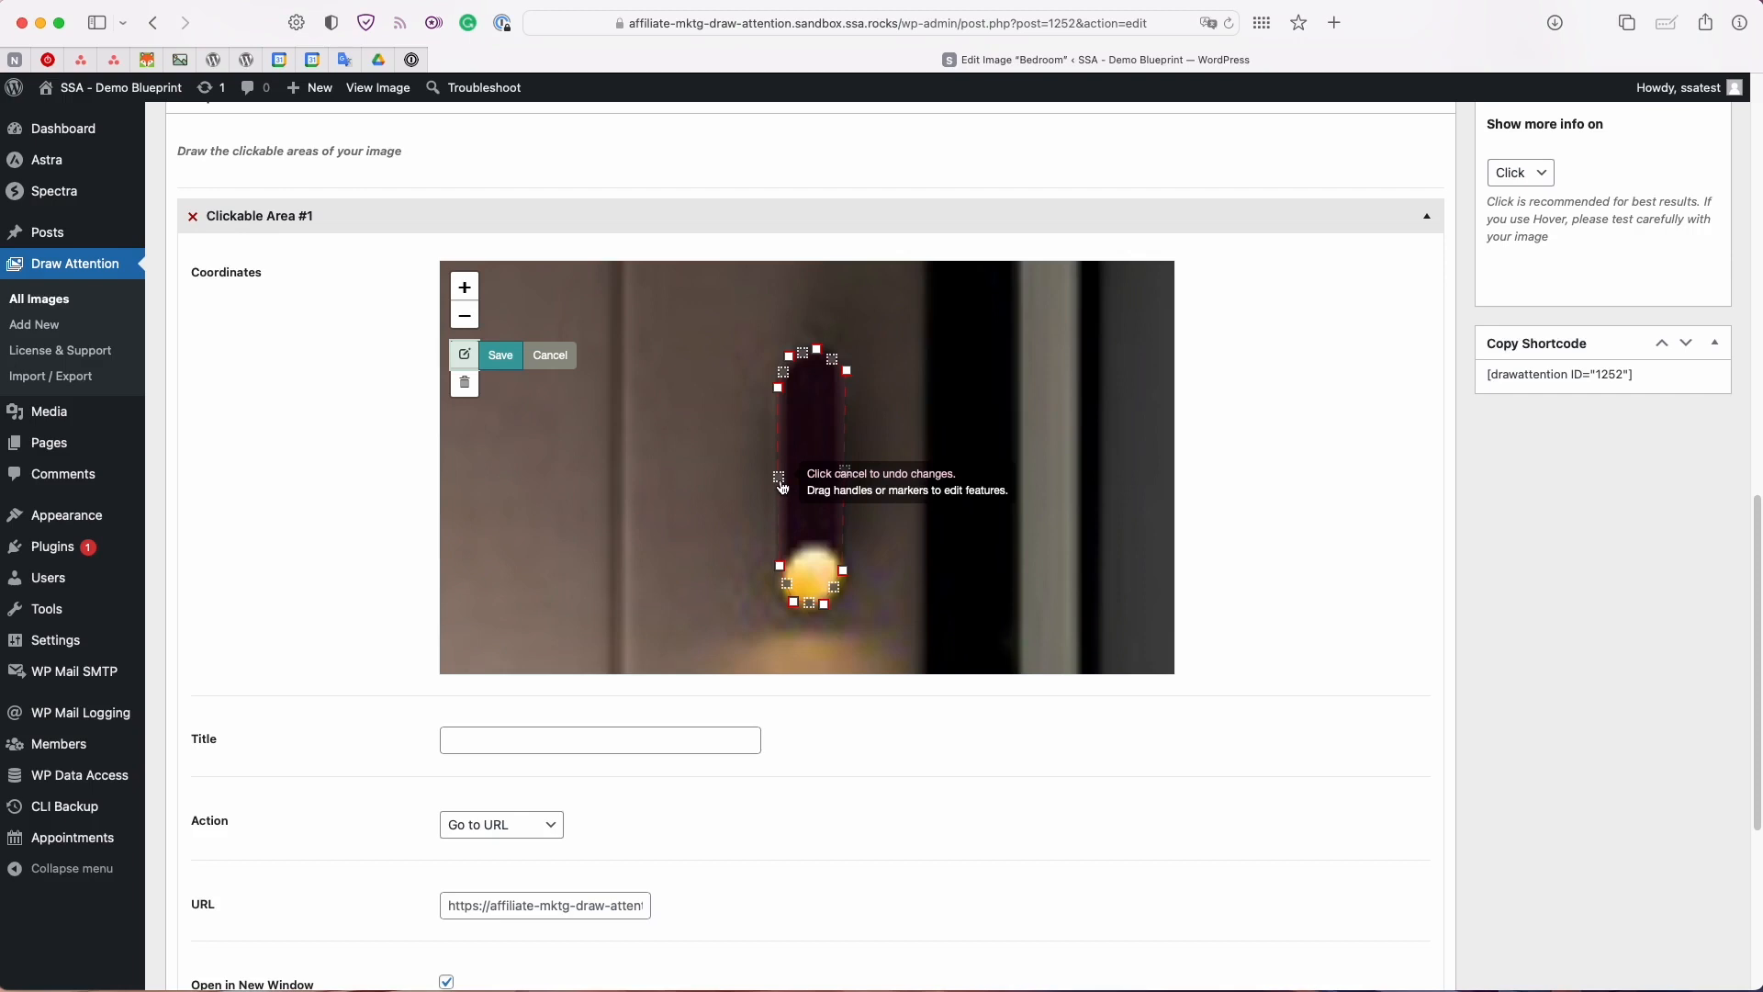
click(795, 605)
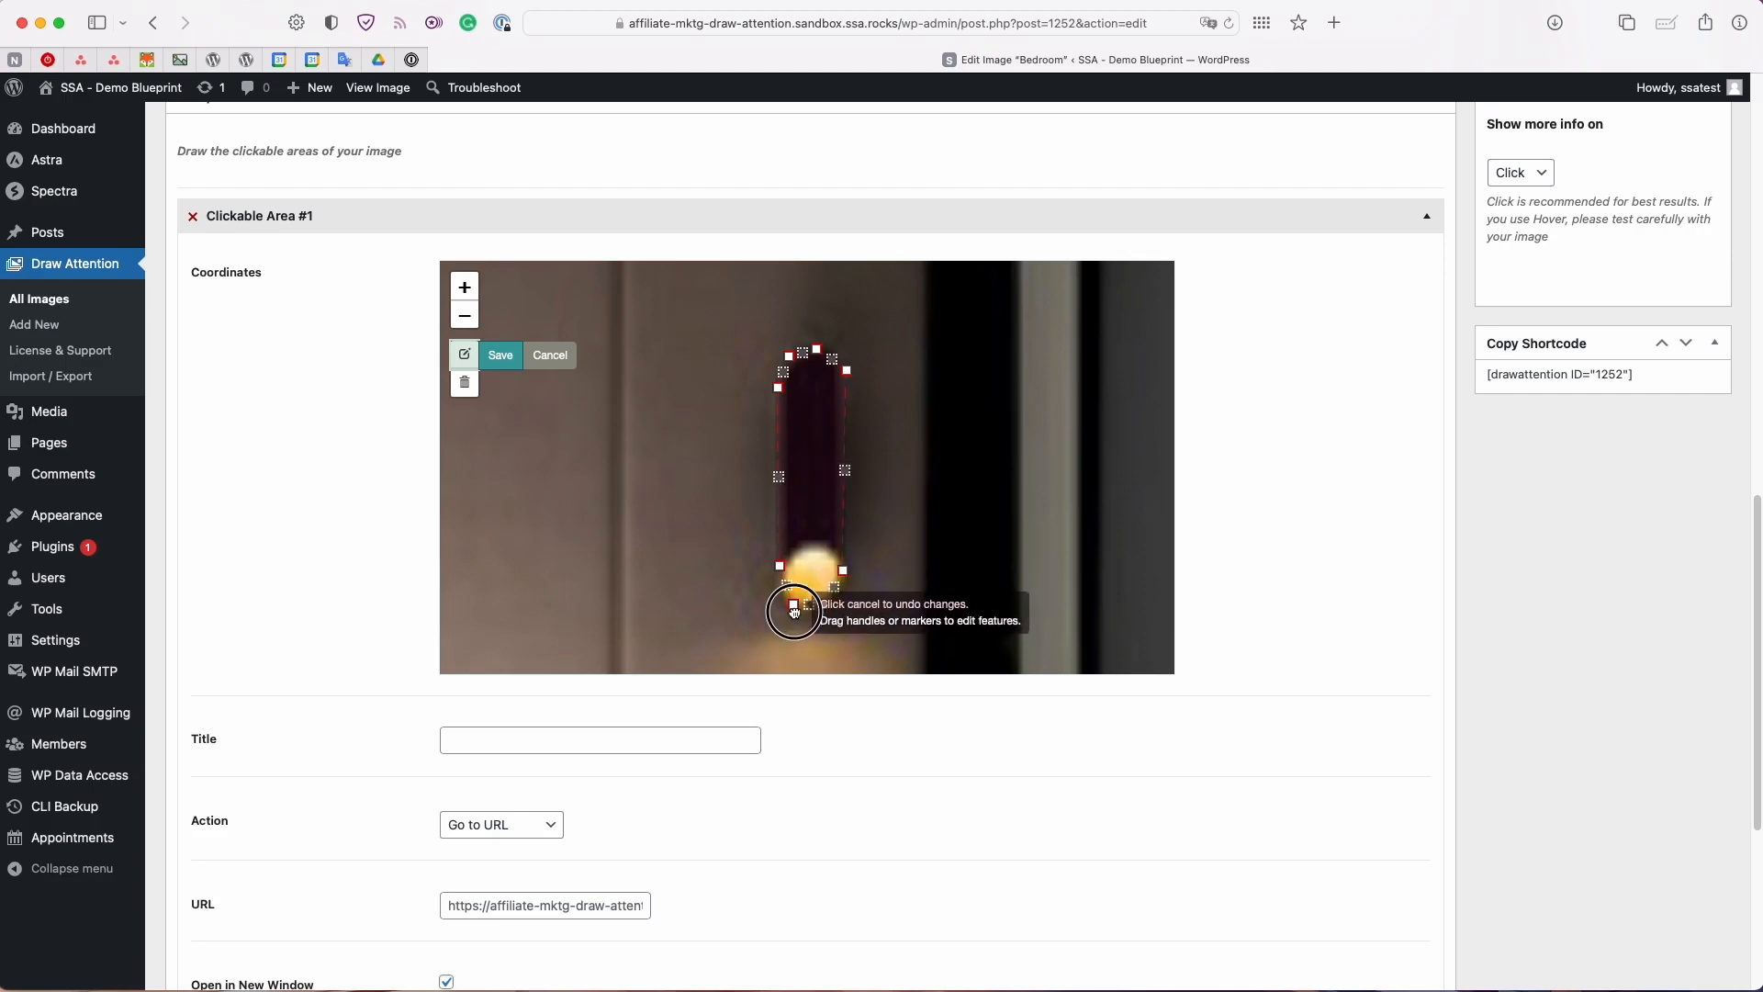
mouse_move(794, 612)
mouse_down()
mouse_move(821, 613)
mouse_move(846, 575)
mouse_up()
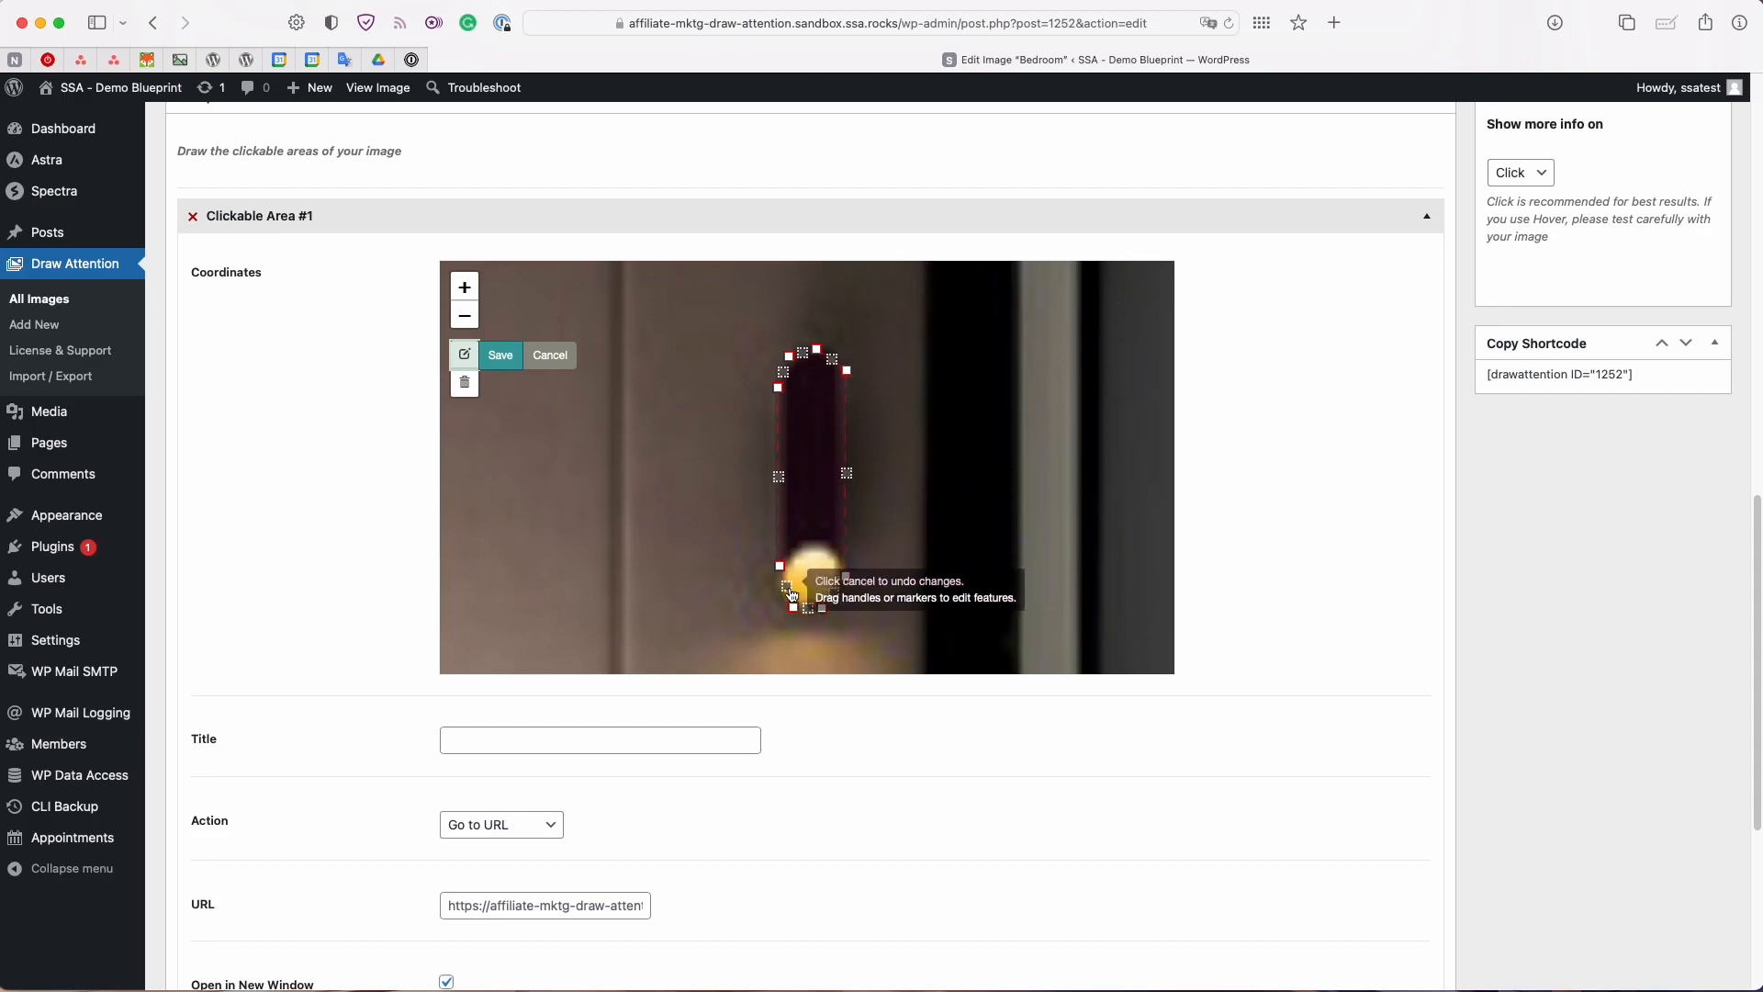
click(463, 288)
drag(630, 574, 557, 321)
drag(697, 463, 804, 493)
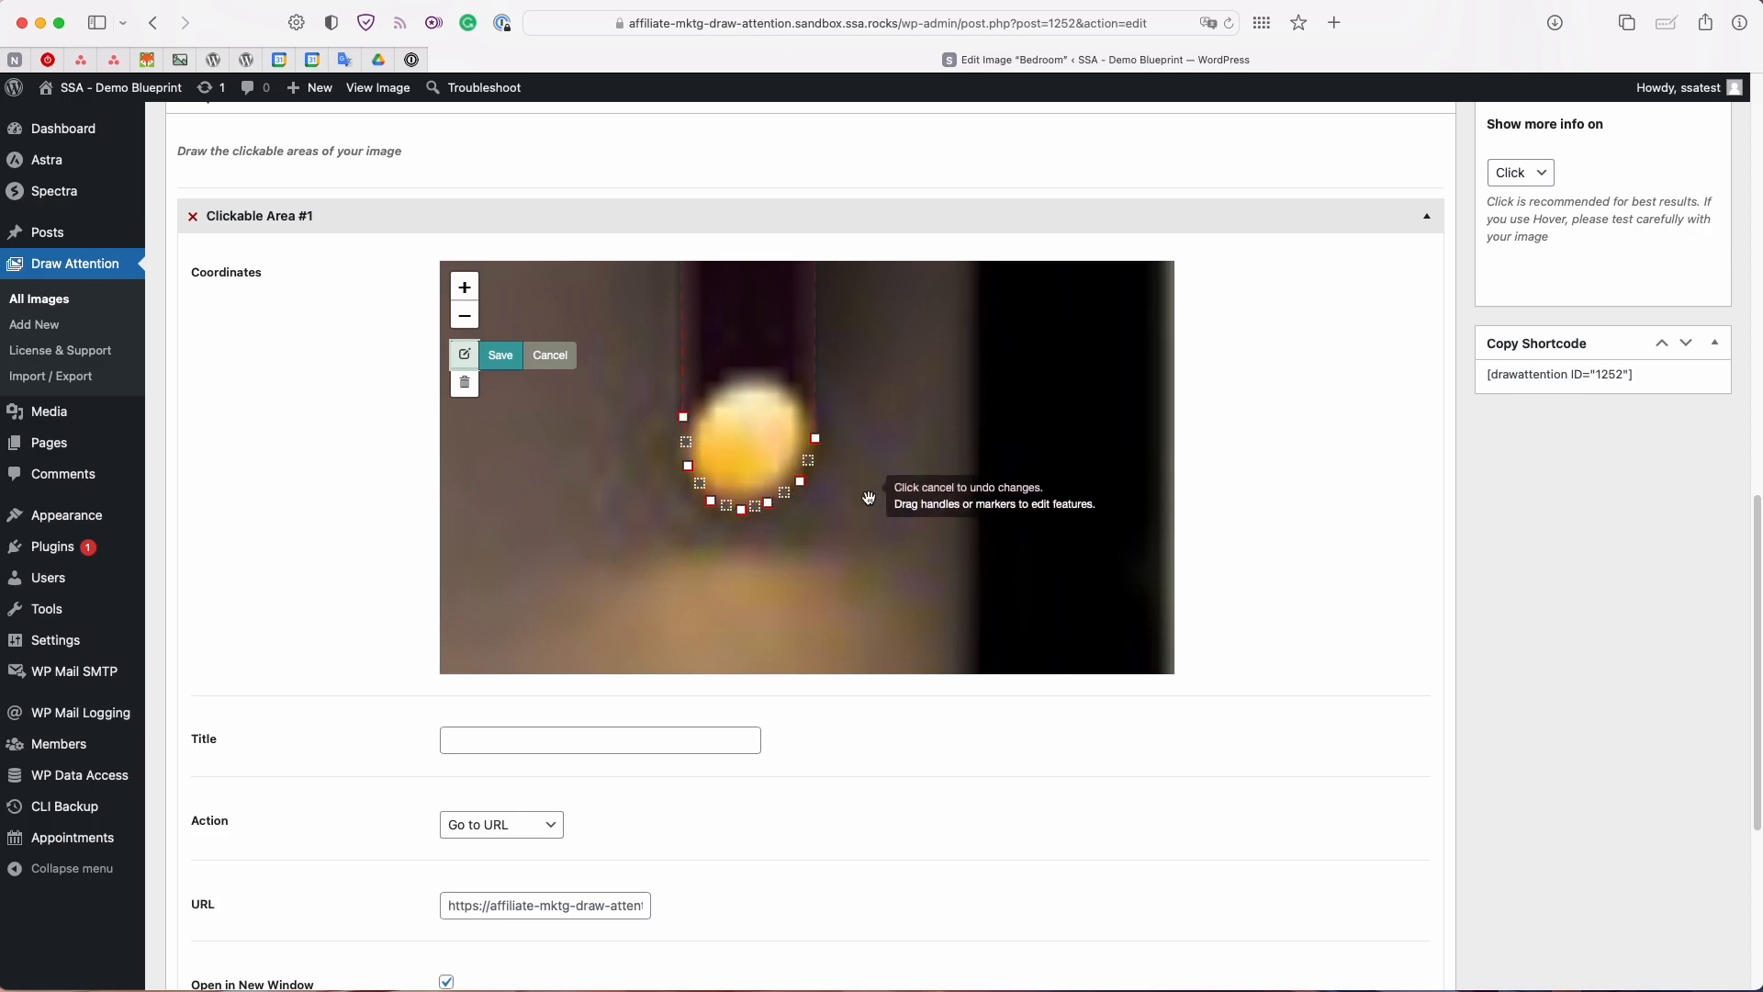
- Refine the polygon's points around the lamp's rounded top and save the shape edits
drag(867, 388, 879, 603)
drag(860, 337, 869, 611)
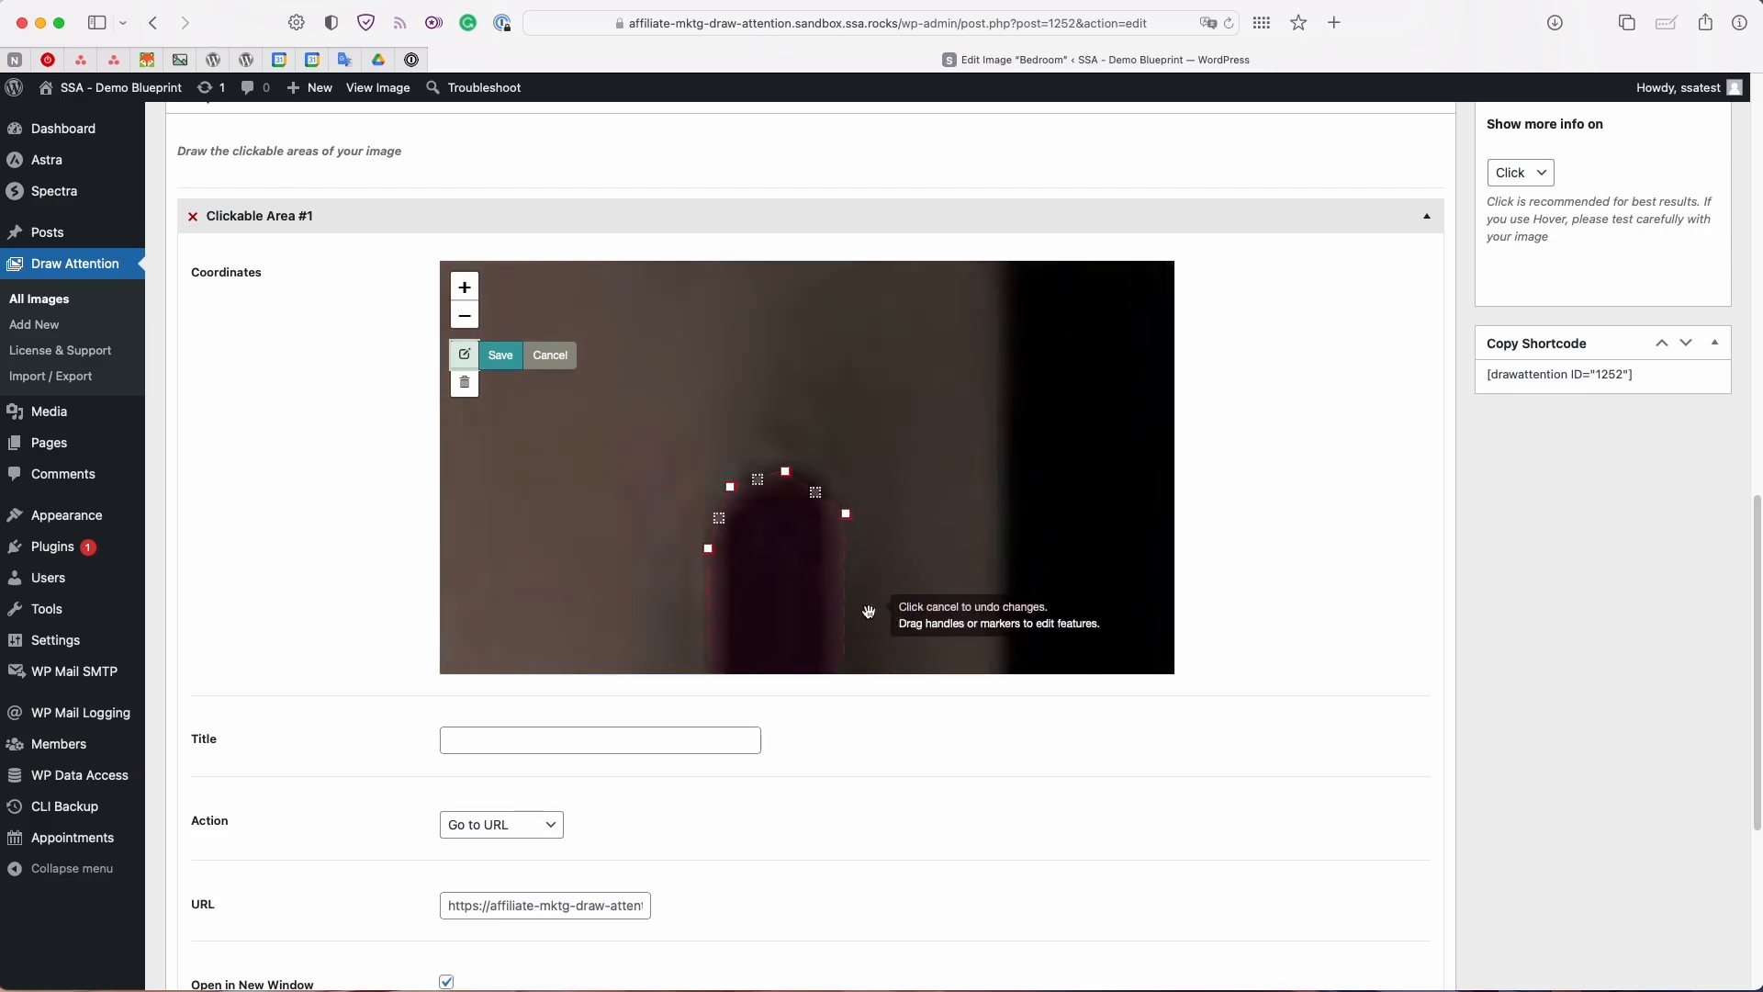
click(757, 474)
mouse_move(757, 474)
mouse_down()
mouse_move(824, 482)
mouse_move(790, 471)
mouse_up()
drag(719, 518, 717, 512)
drag(966, 574, 951, 280)
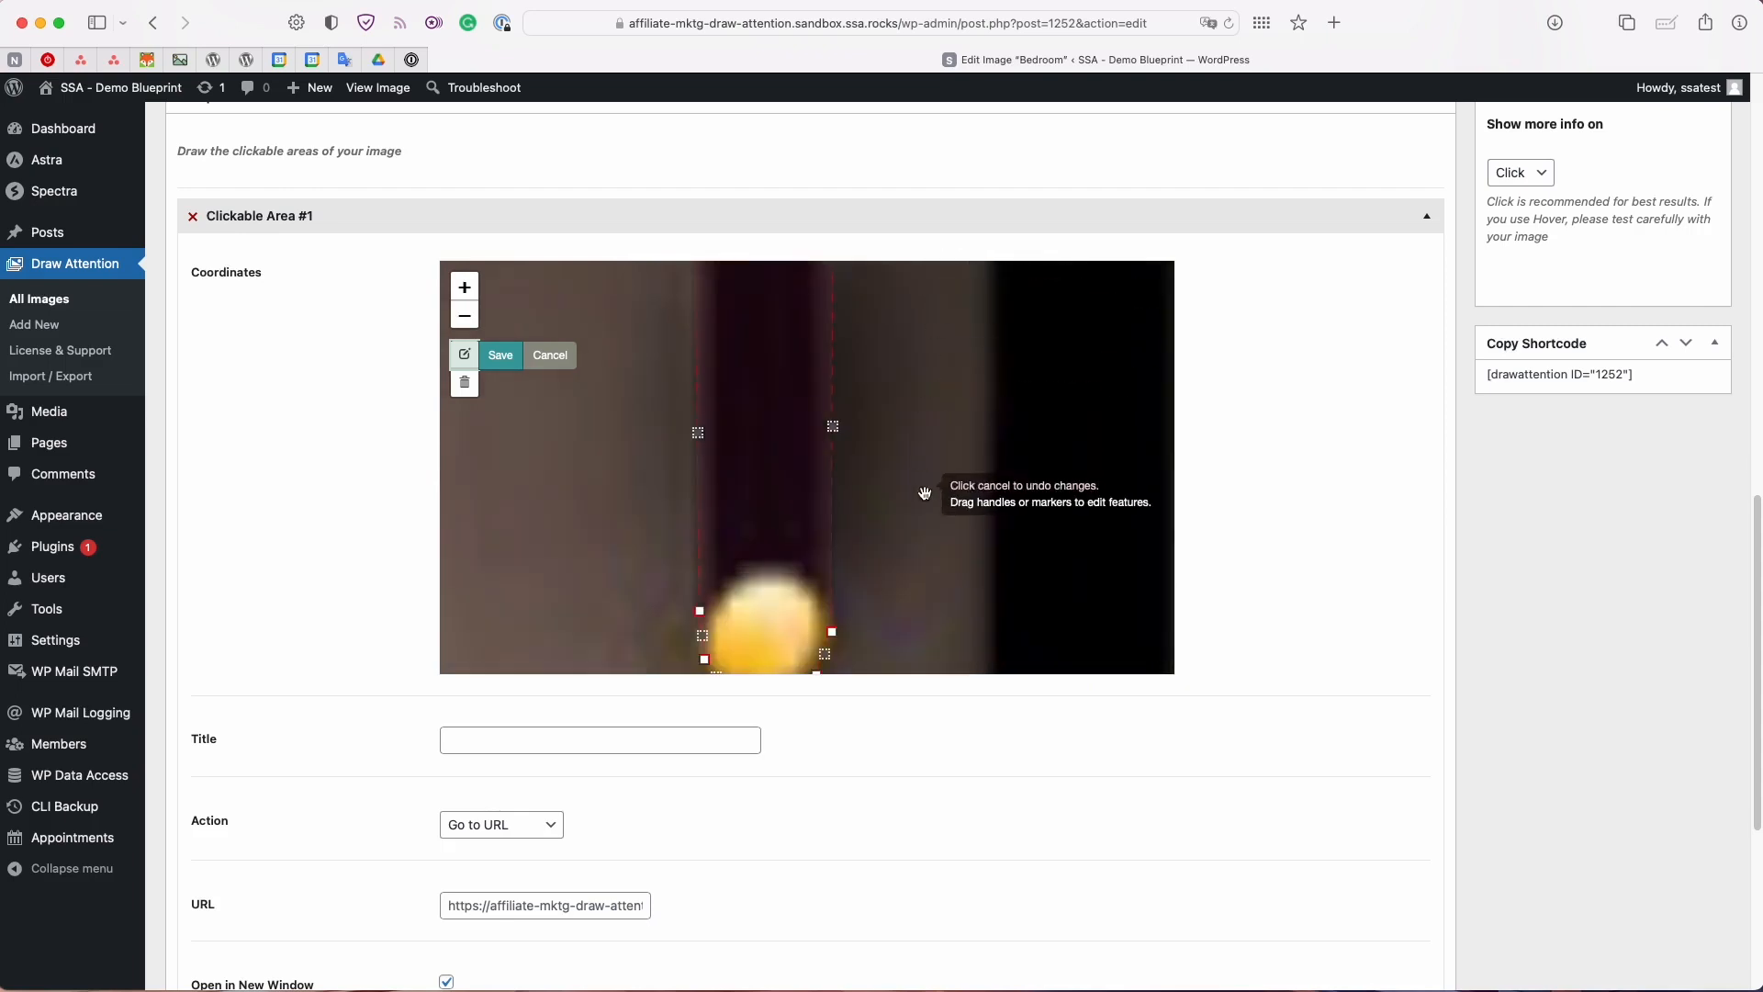
drag(926, 492, 994, 407)
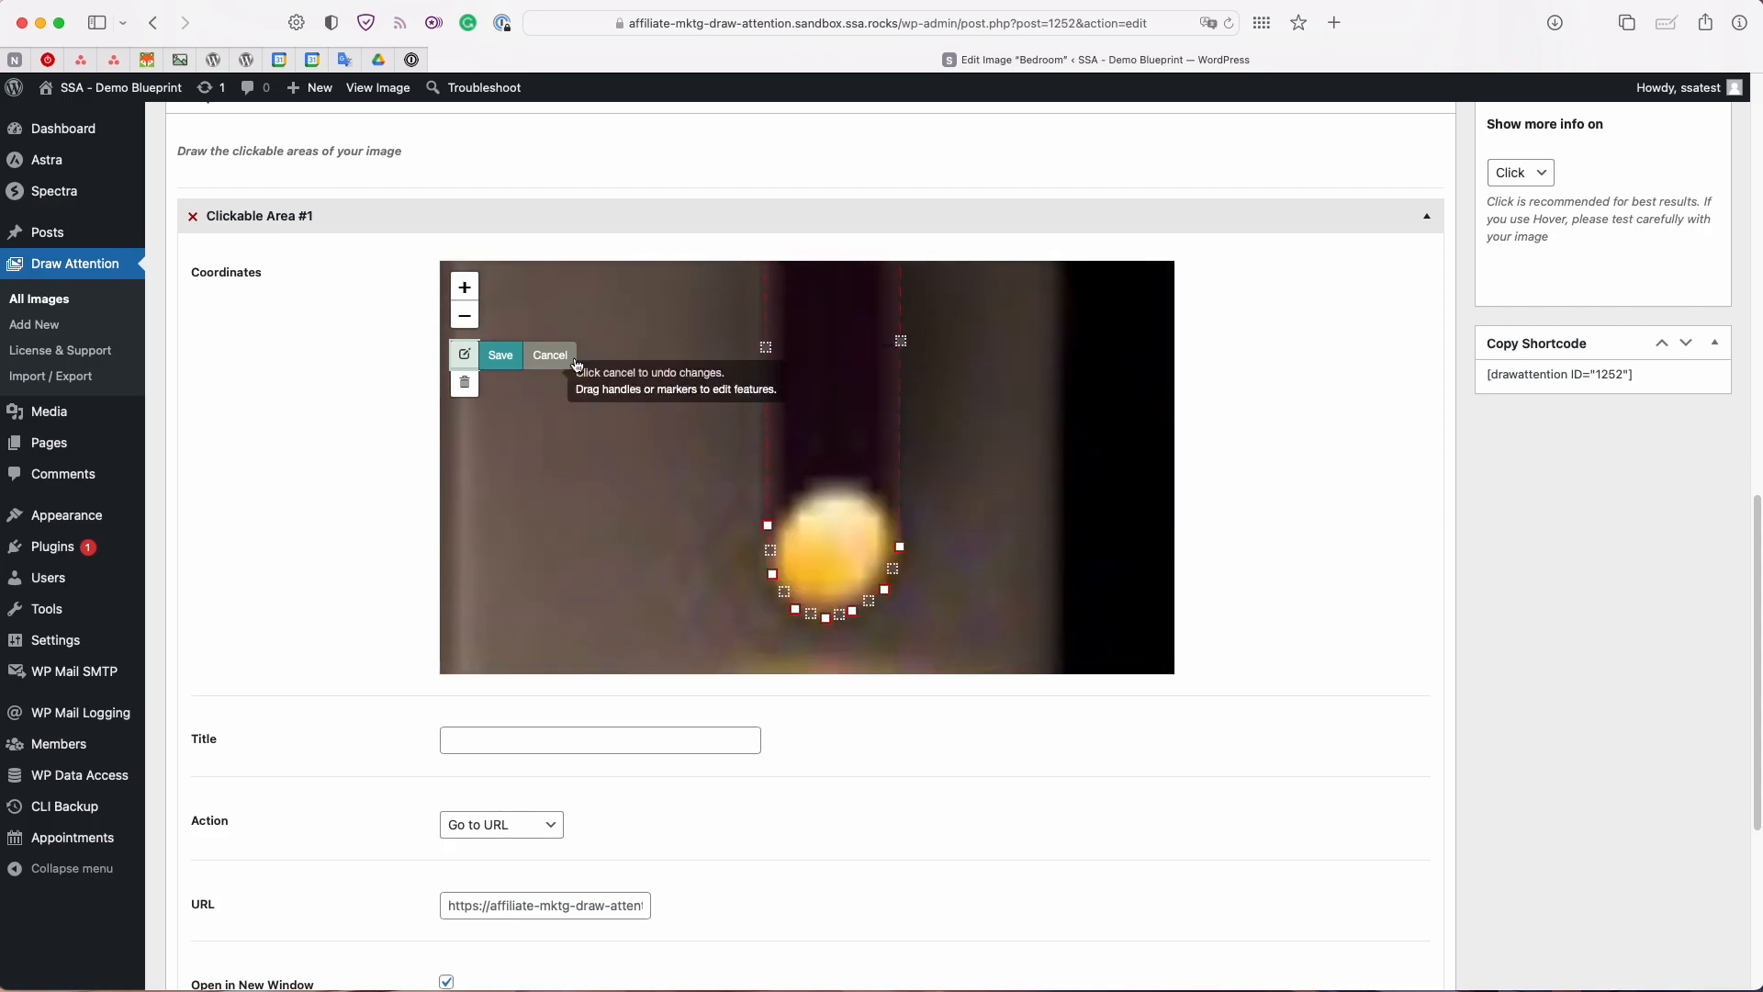
click(501, 354)
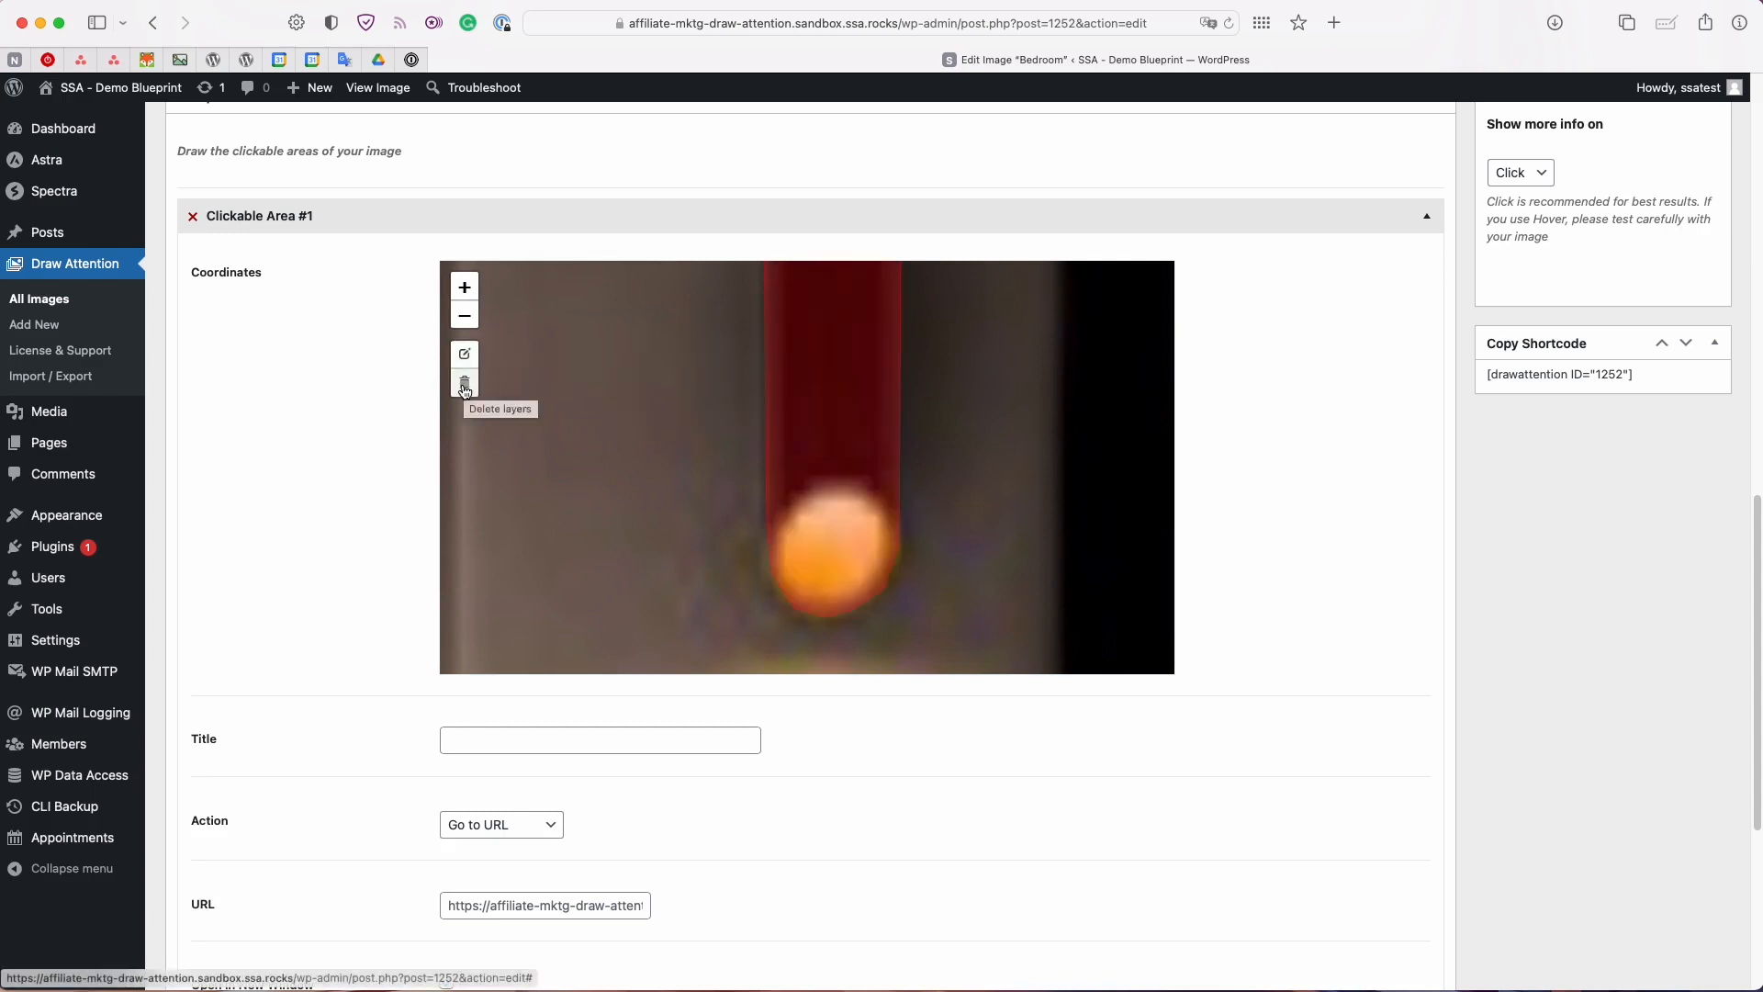
- Title the clickable area Light Fixture and set its URL to the light's product page in the workstead.com shop
click(464, 316)
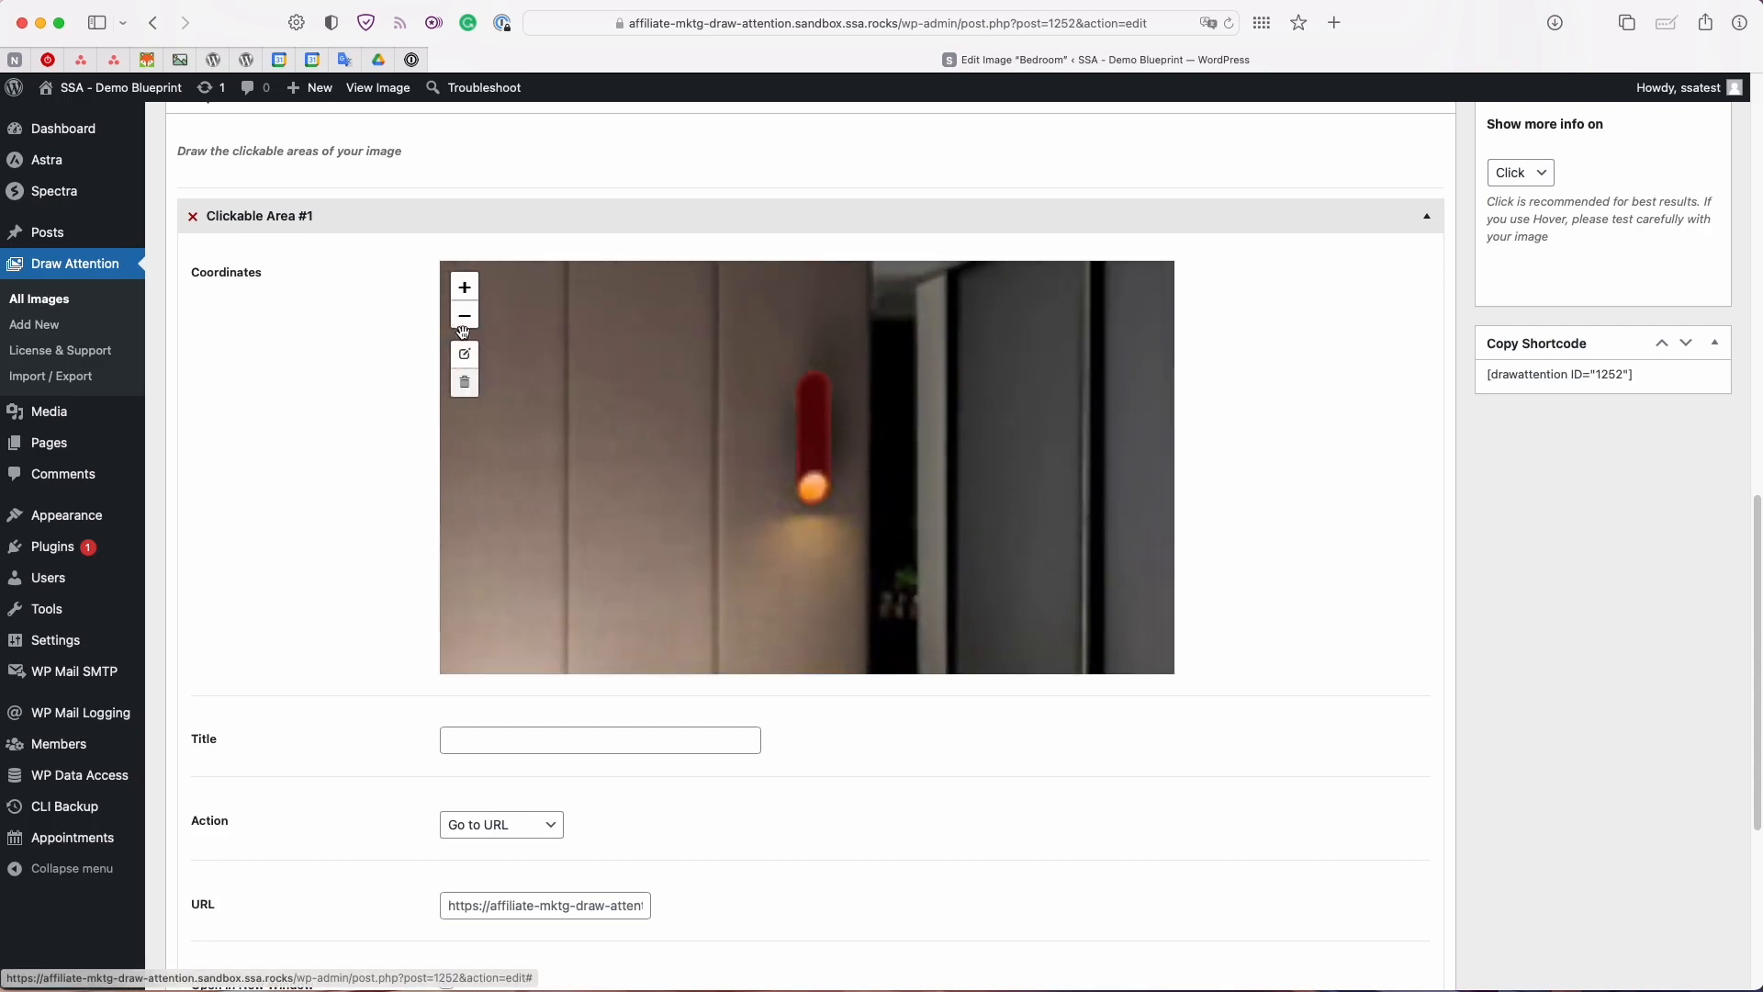
click(465, 321)
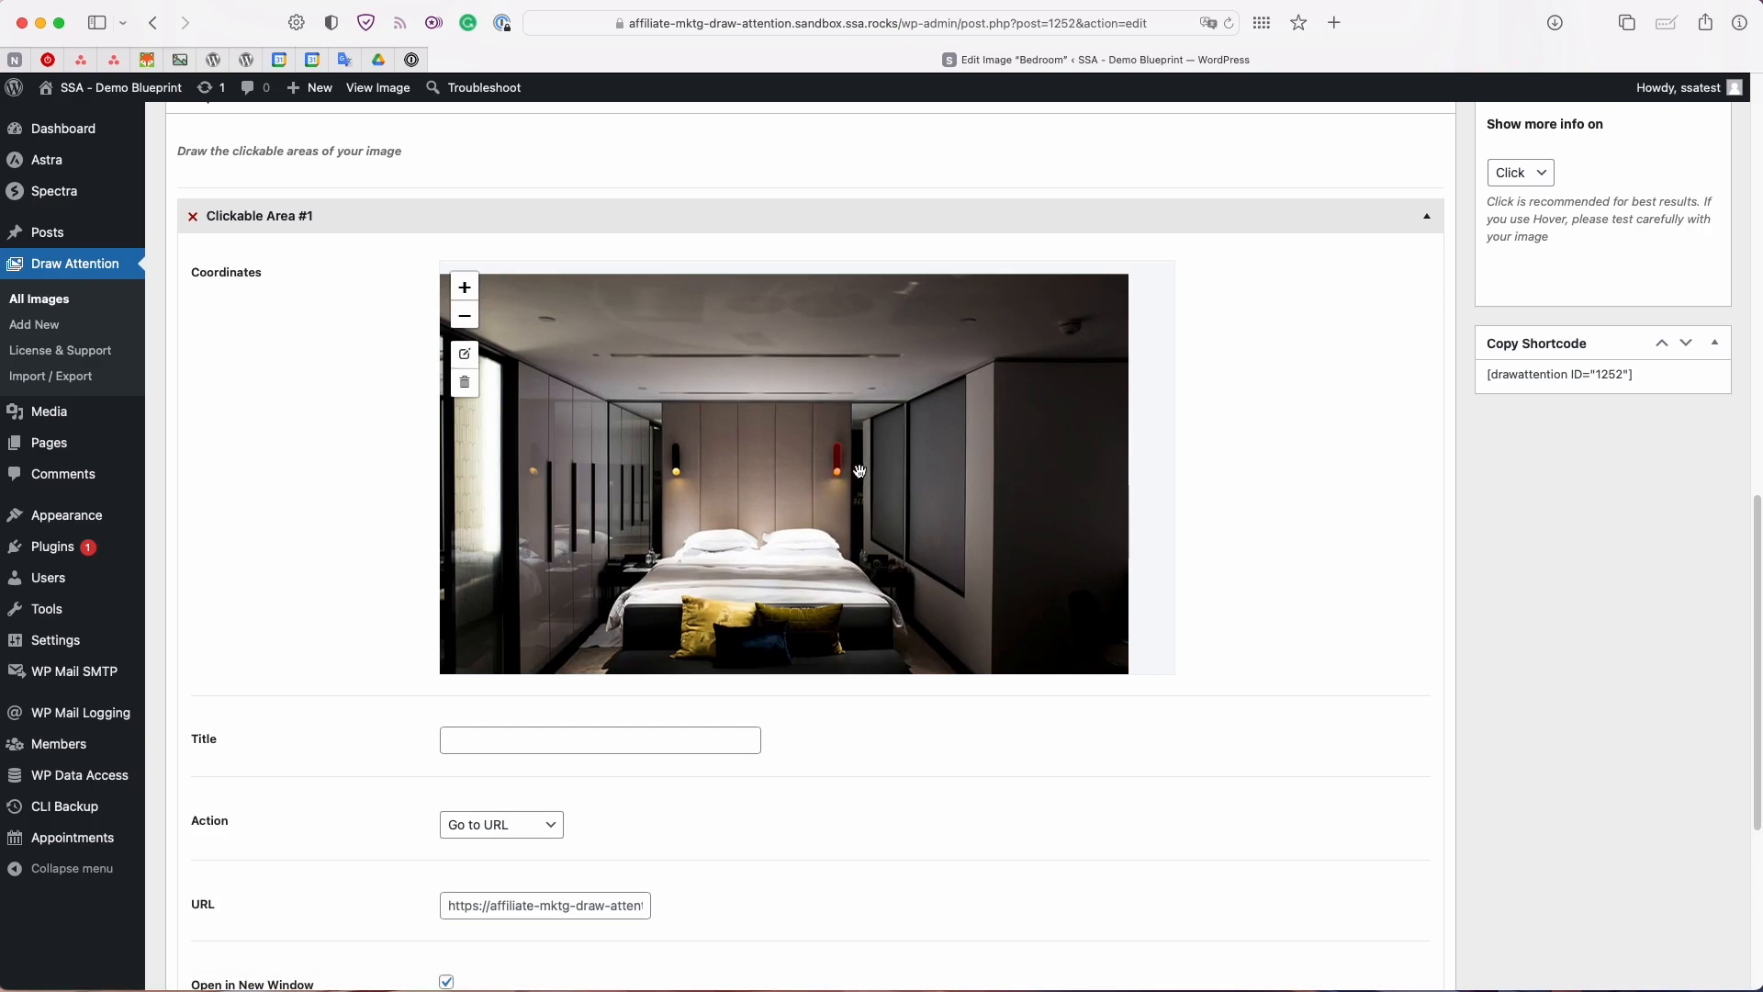
click(750, 737)
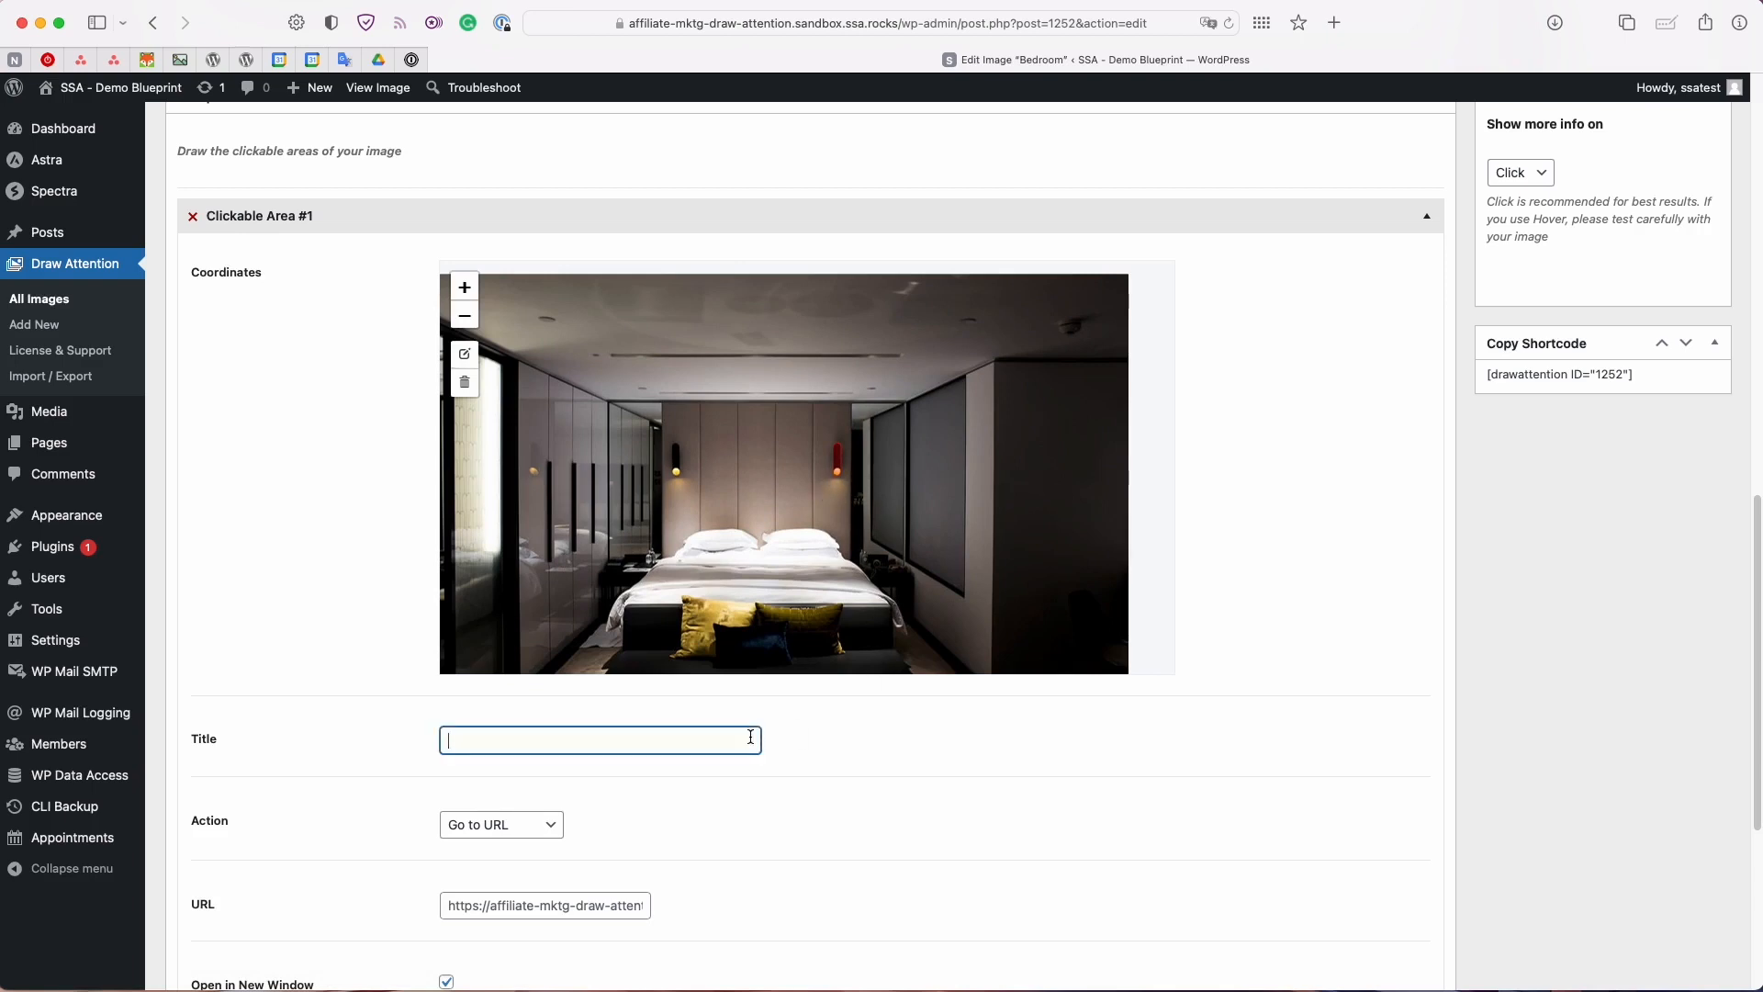
text(Lights)
scroll(752, 737, down, 2)
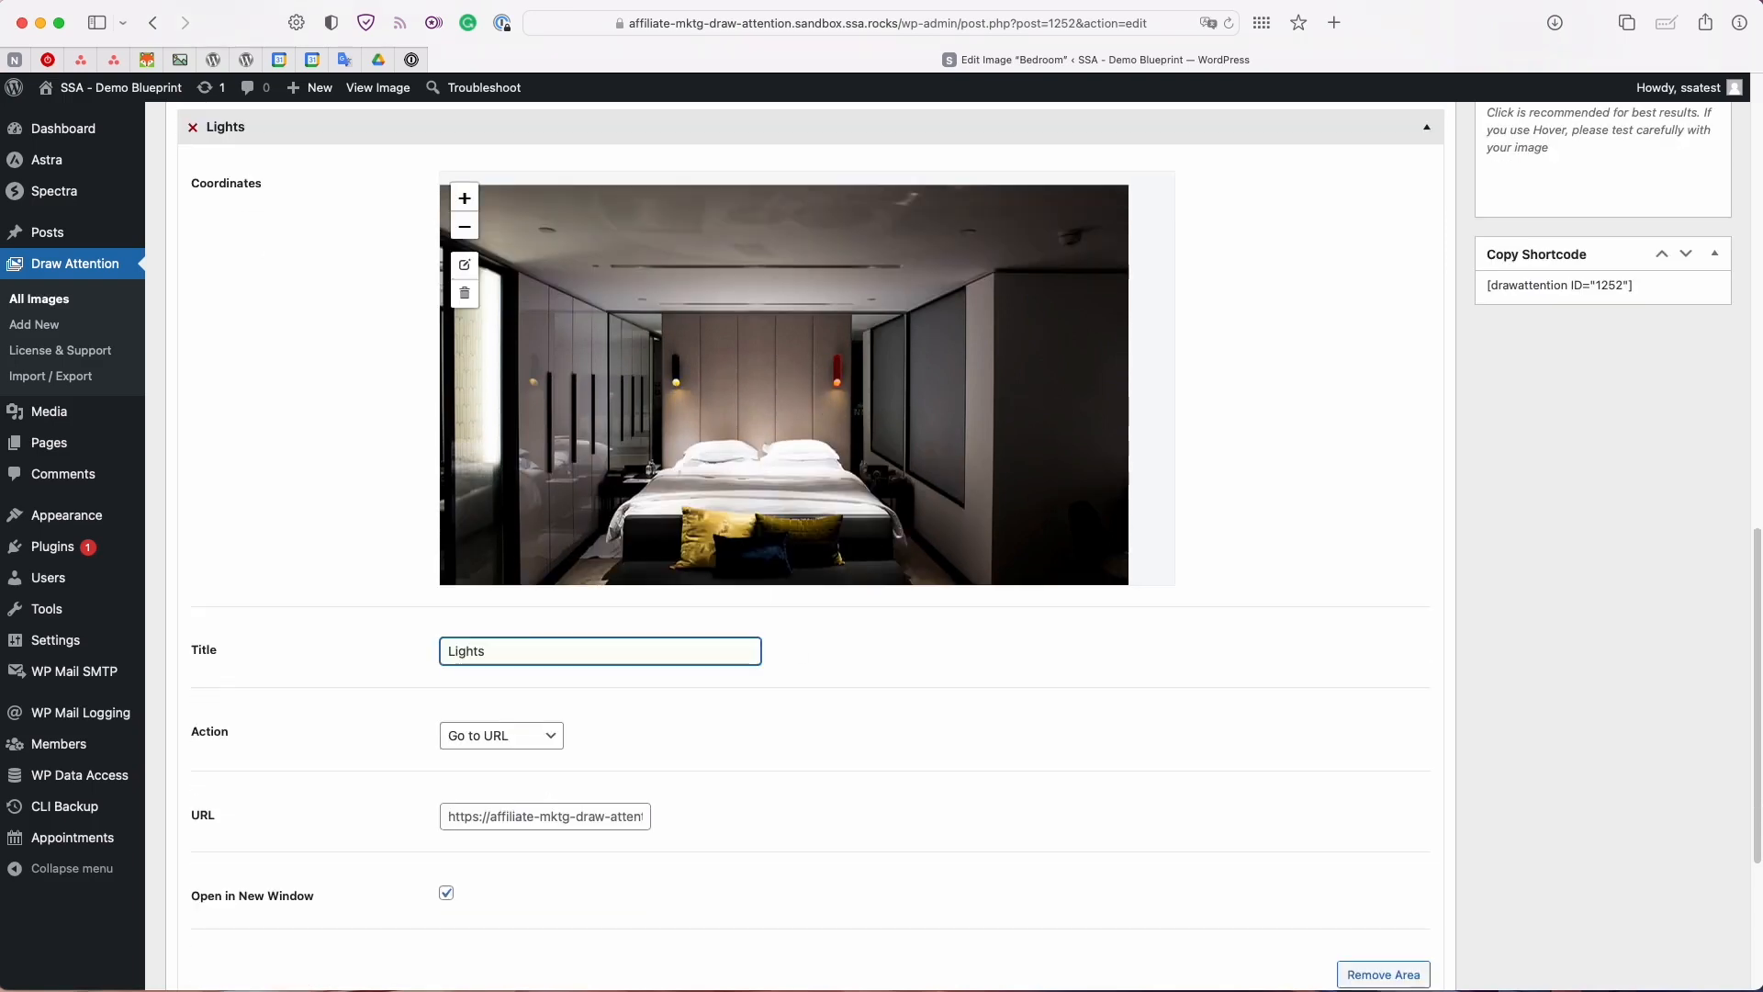
key(BackSpace)
text(Fixture)
scroll(762, 819, down, 1)
scroll(645, 753, down, 1)
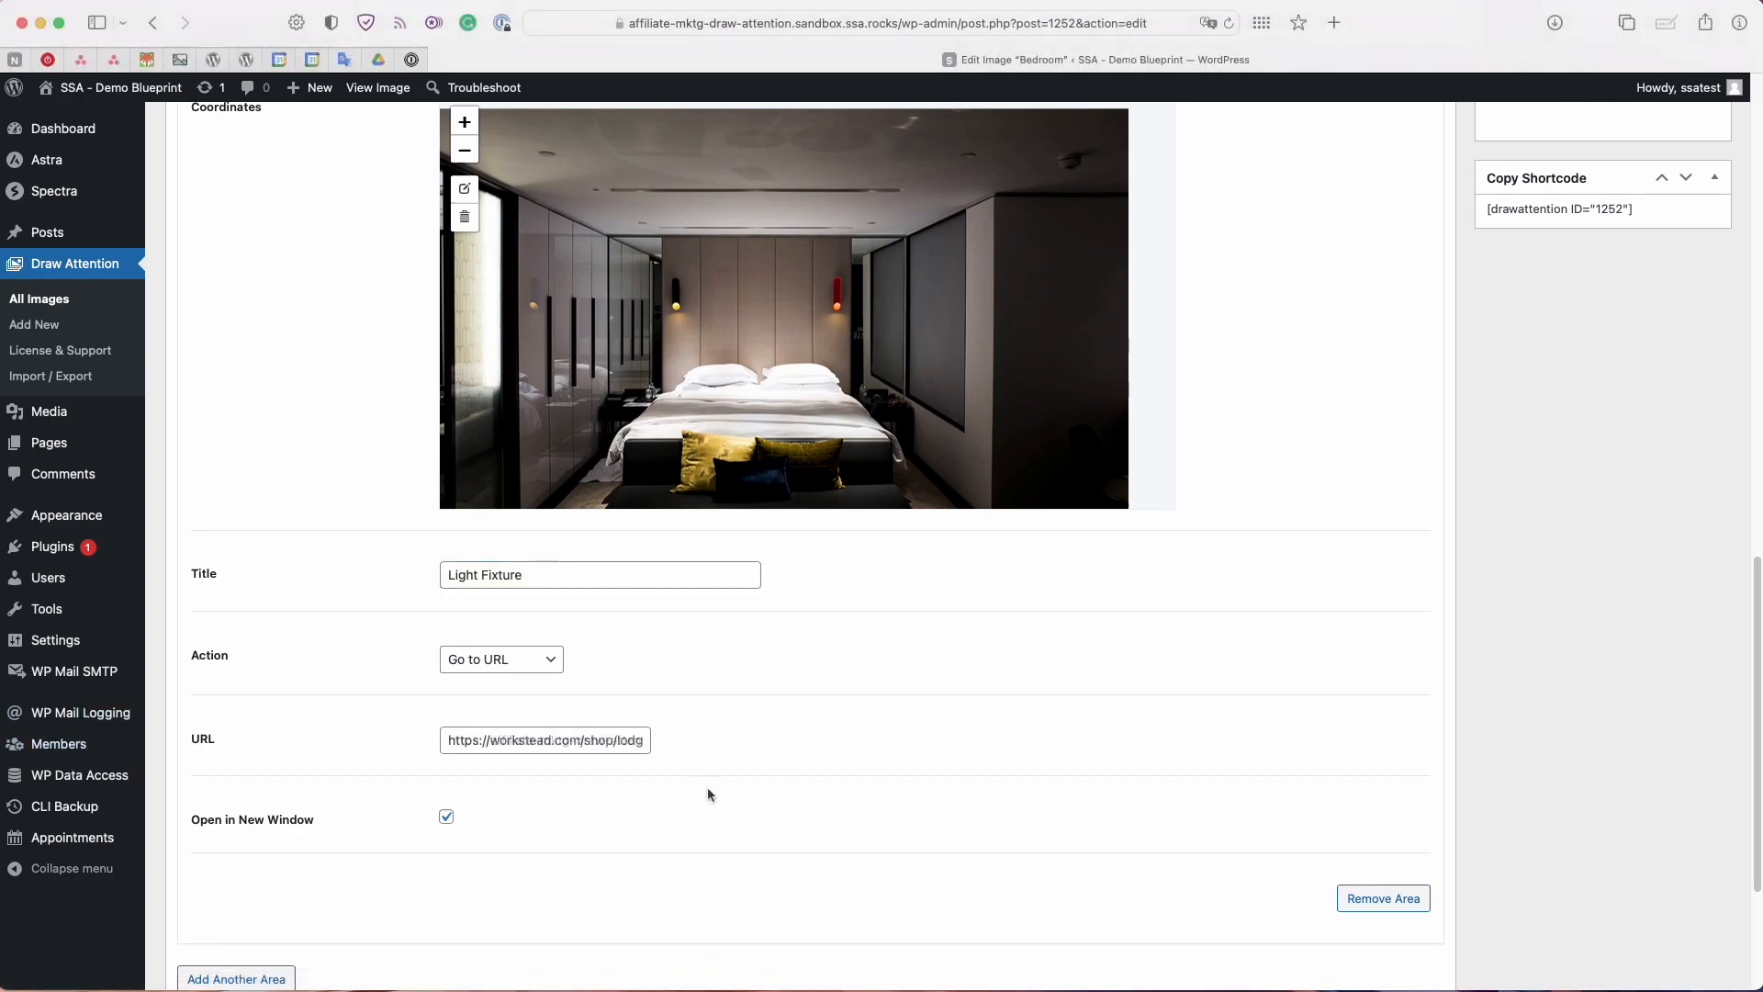
- Check the Light Fixture area's settings and collapse the area in Hotspot Areas
scroll(585, 771, down, 2)
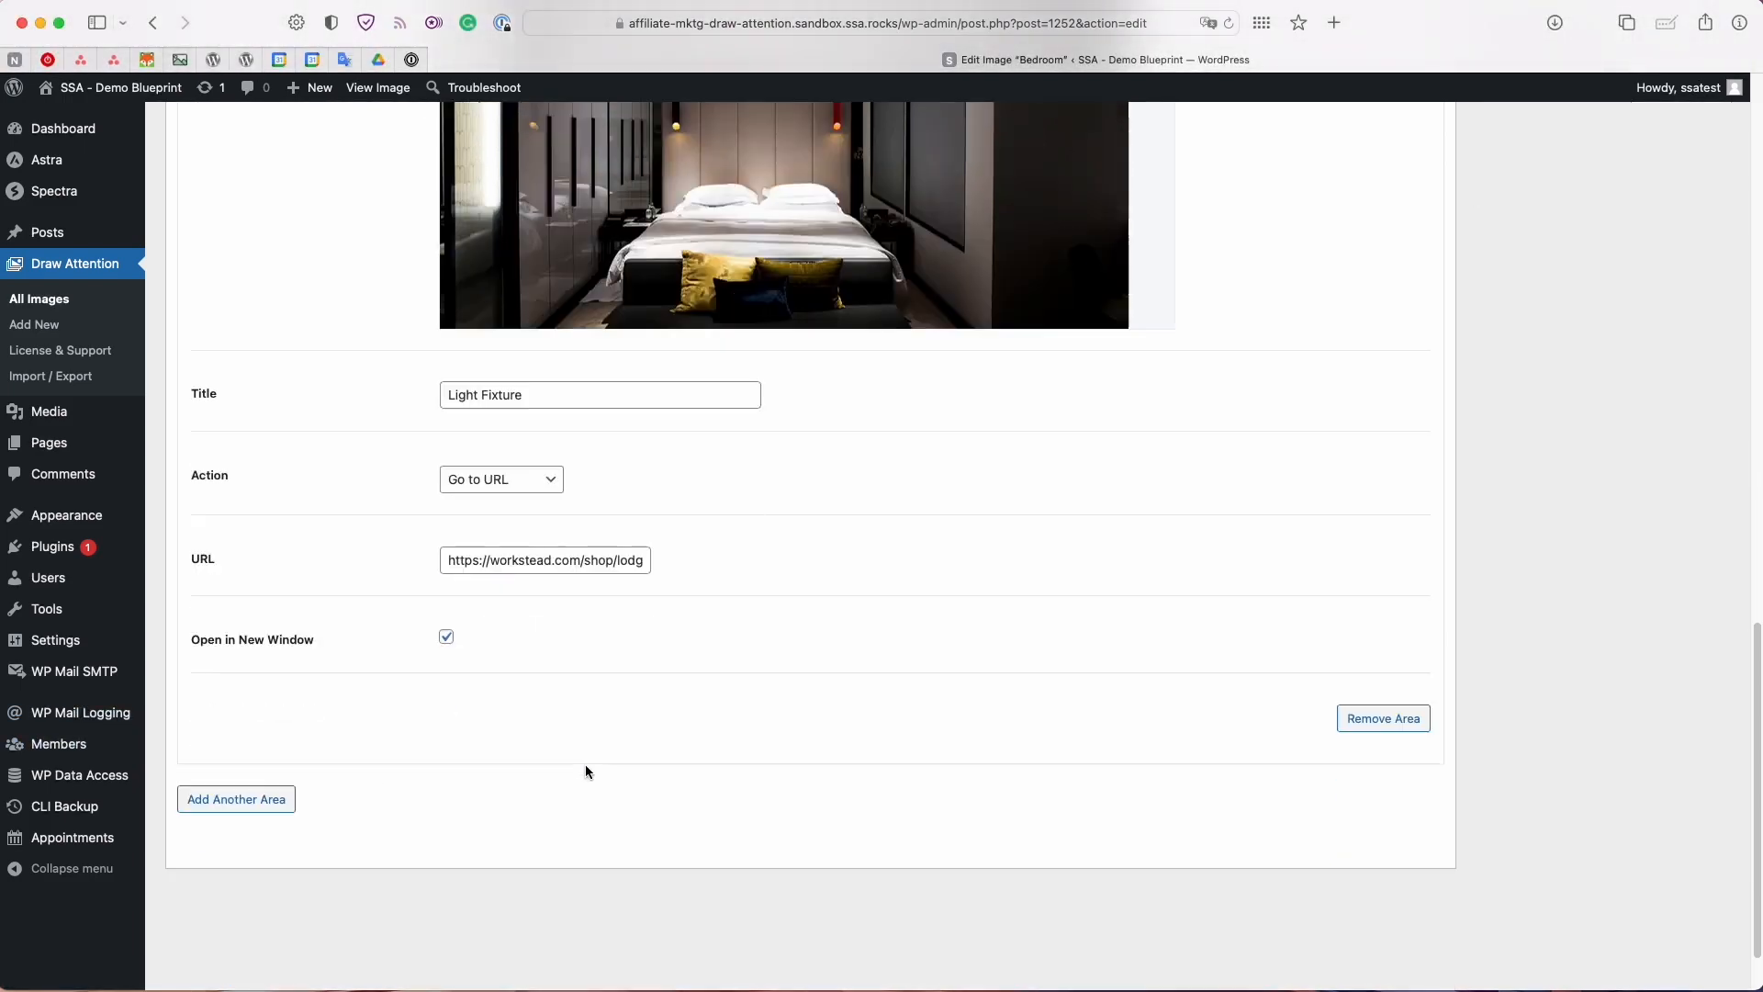
scroll(588, 771, up, 5)
scroll(595, 771, down, 5)
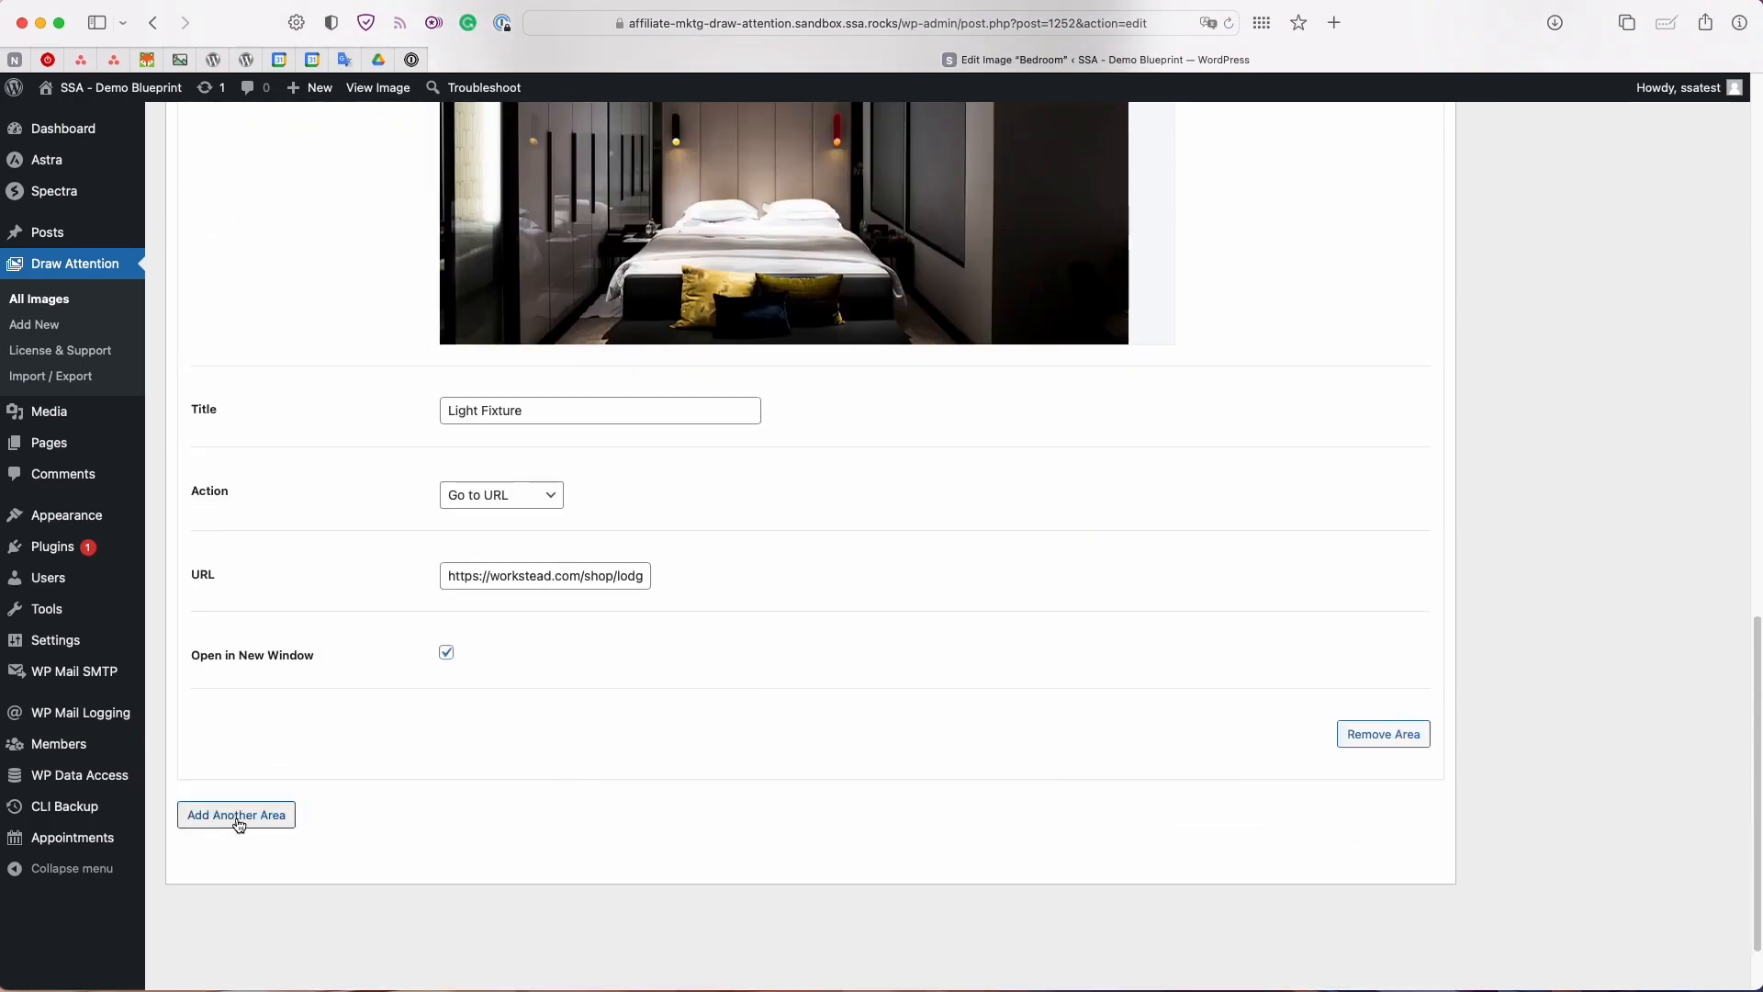
scroll(733, 854, up, 1)
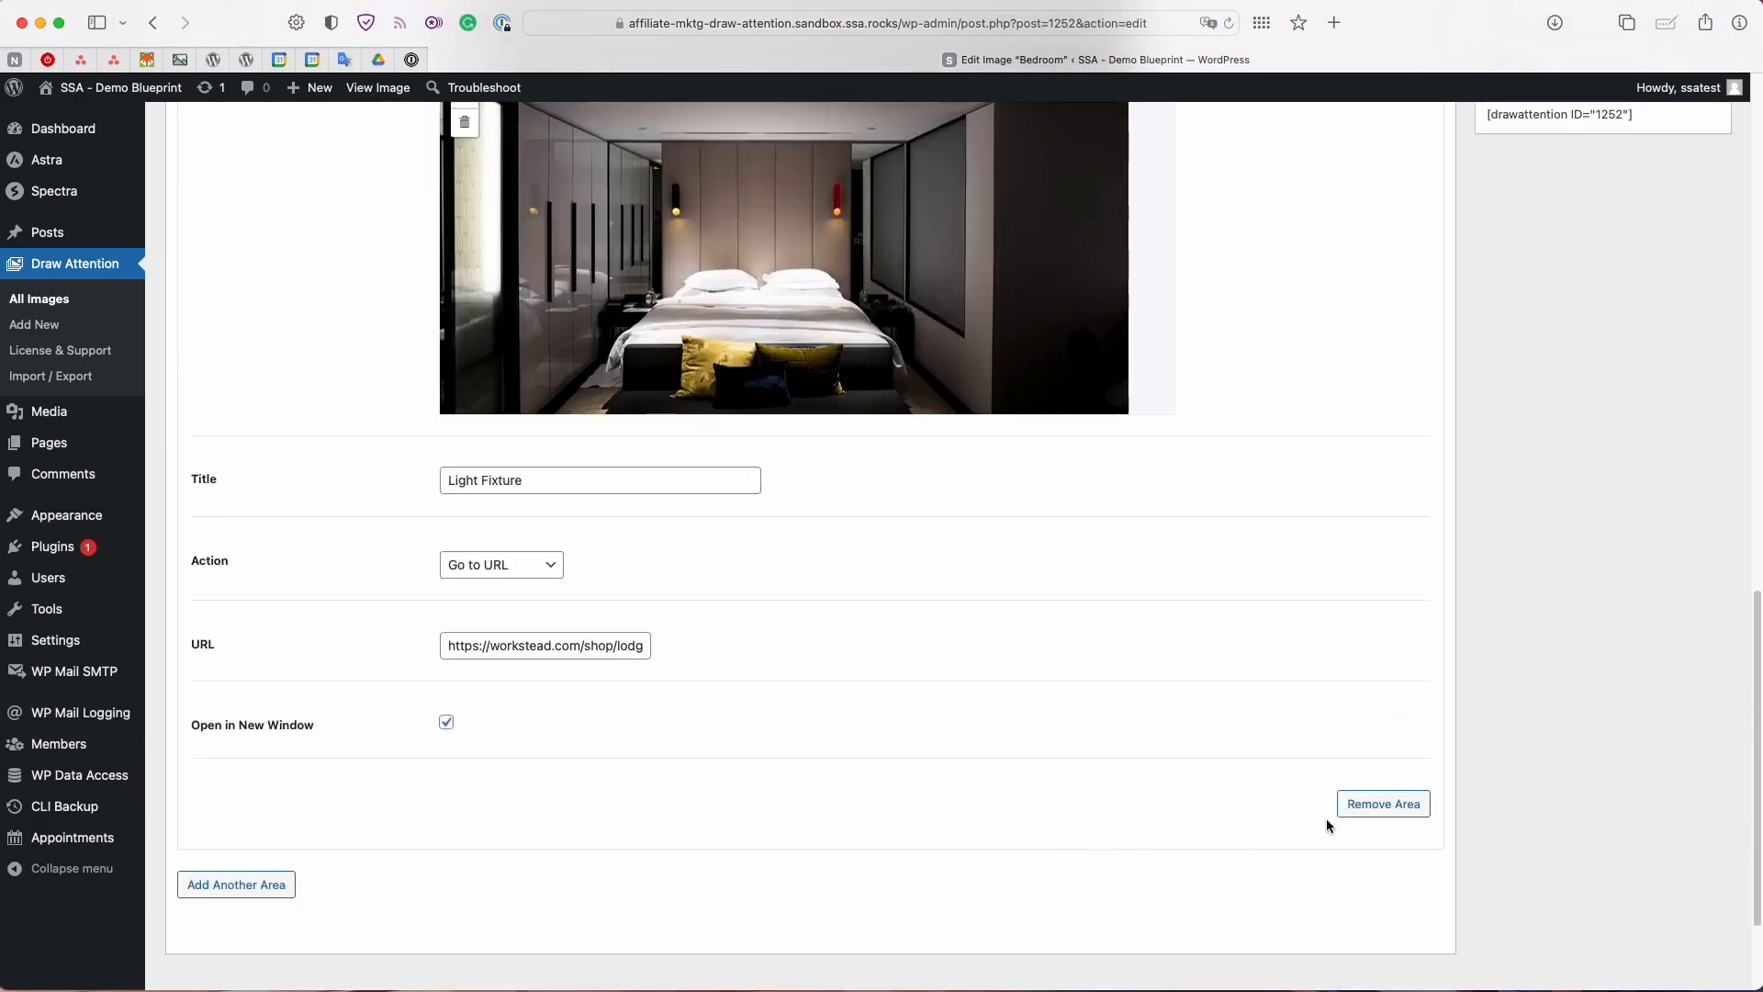
scroll(1357, 779, up, 1)
scroll(1356, 776, up, 6)
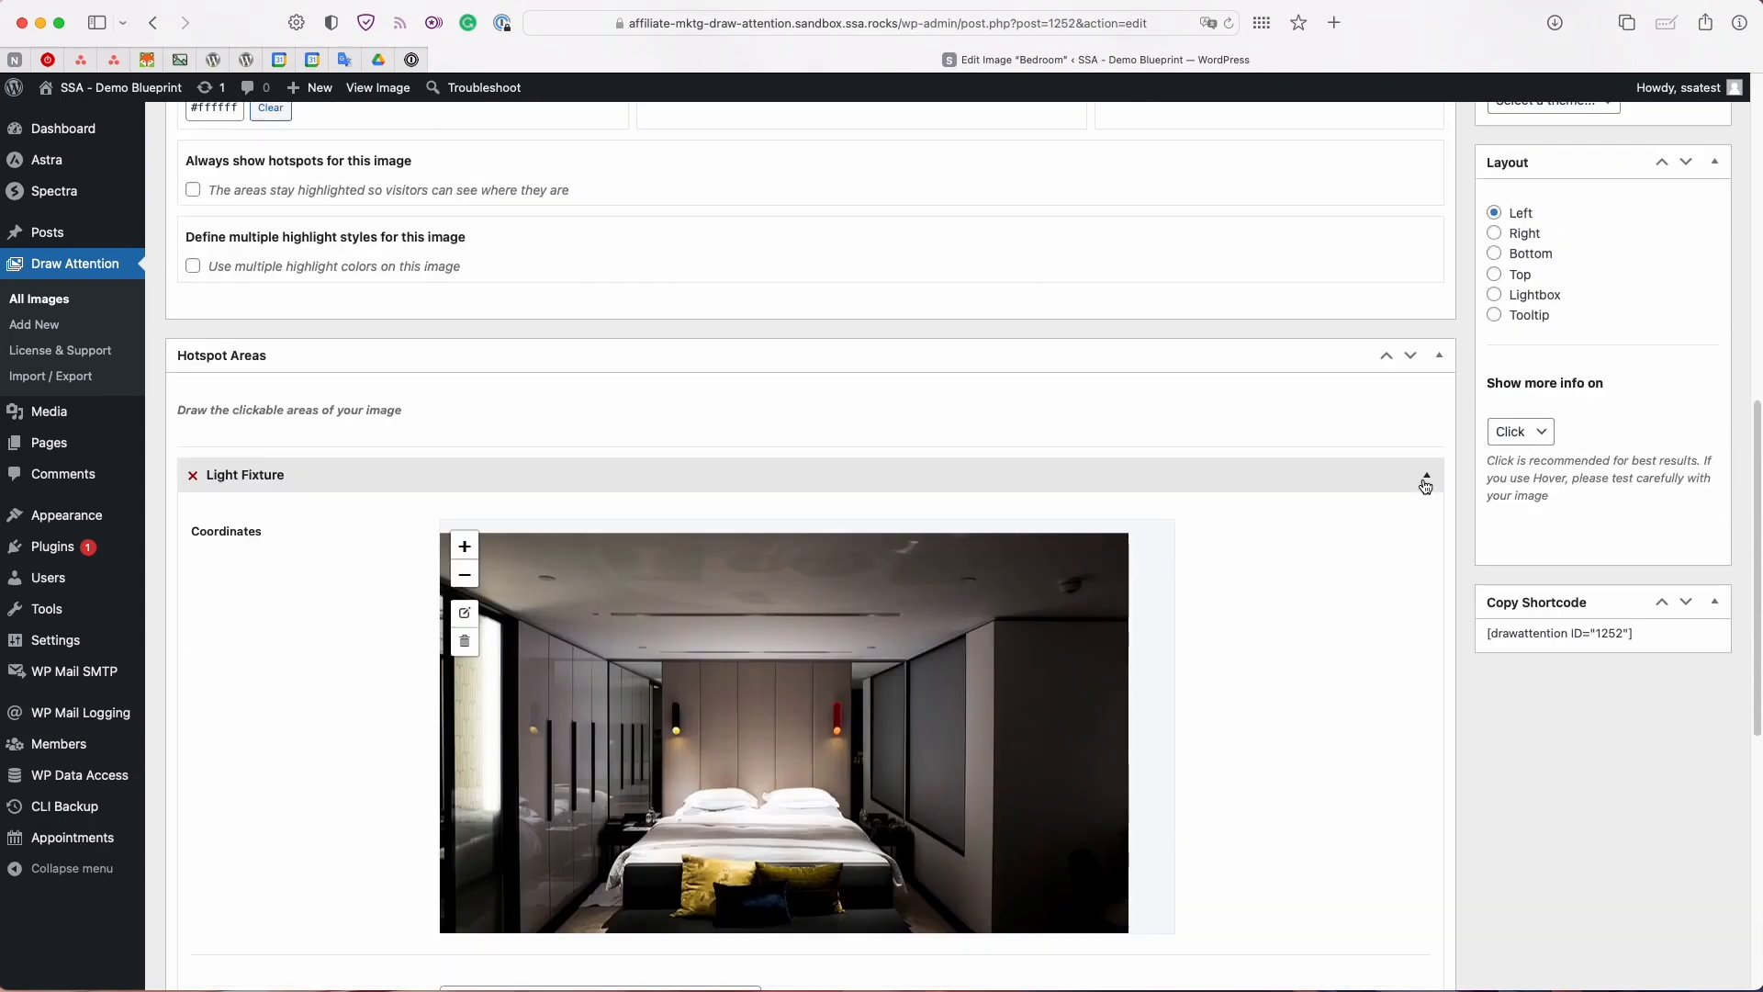
click(1425, 480)
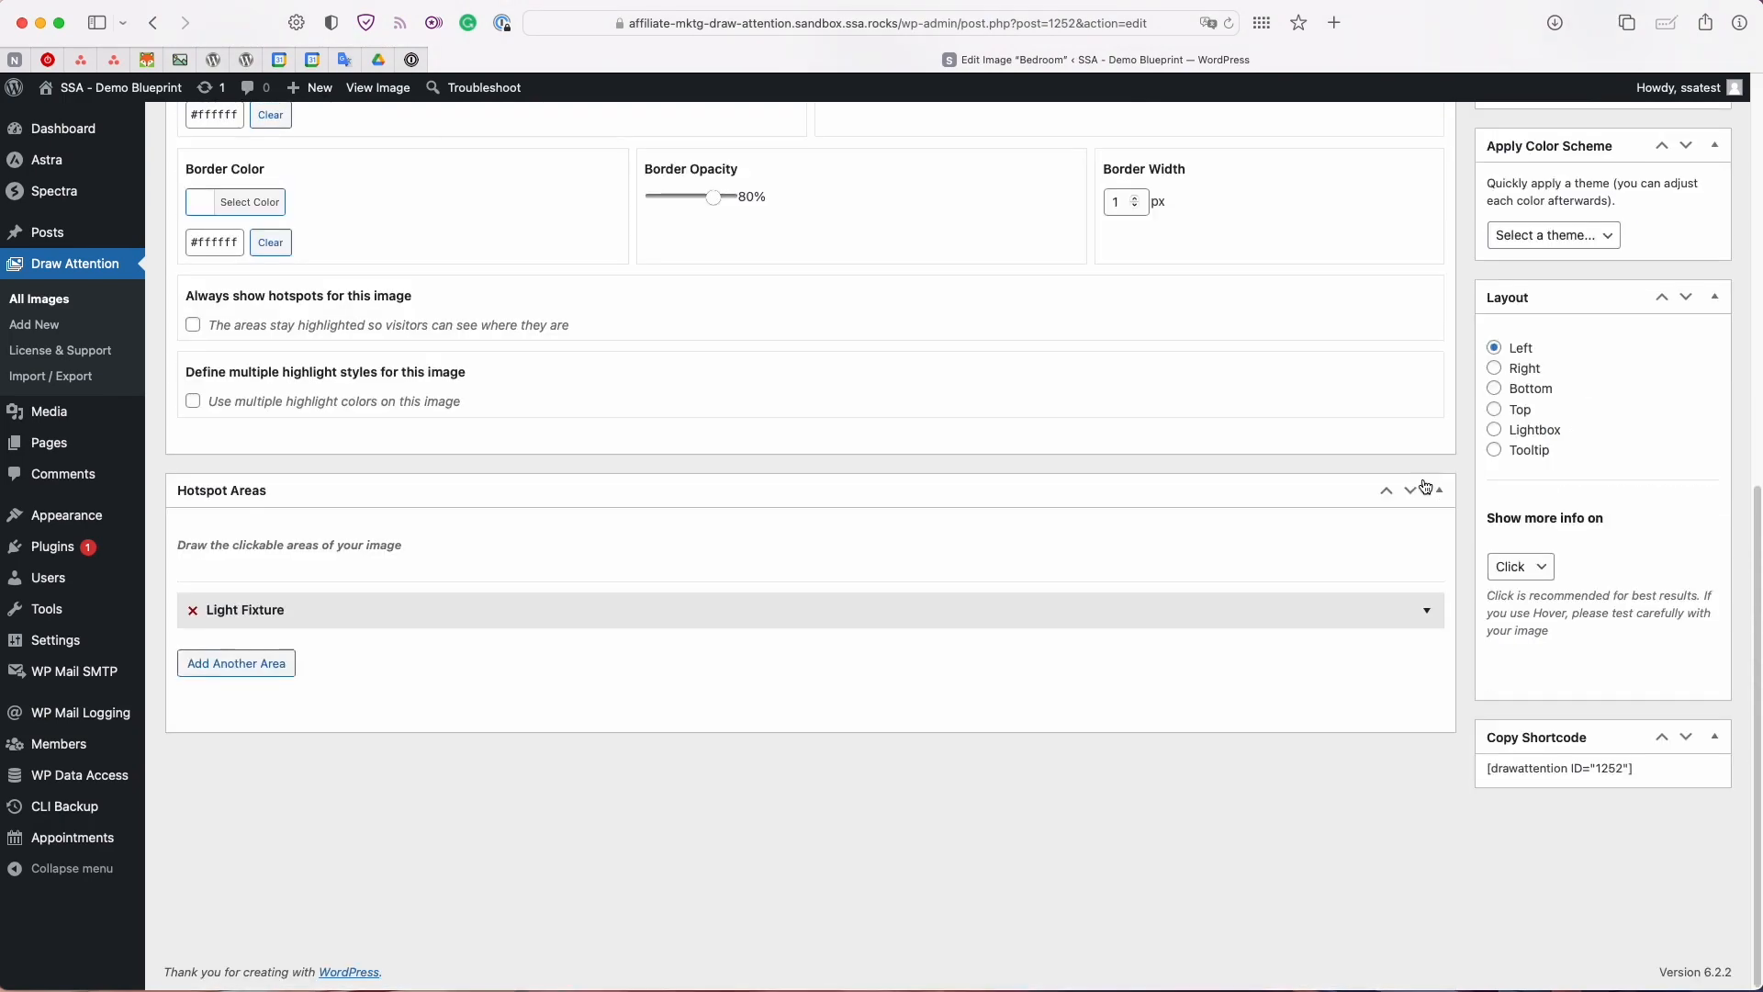
- Review the General Settings and Highlight Styling options of the Bedroom image
scroll(901, 657, up, 3)
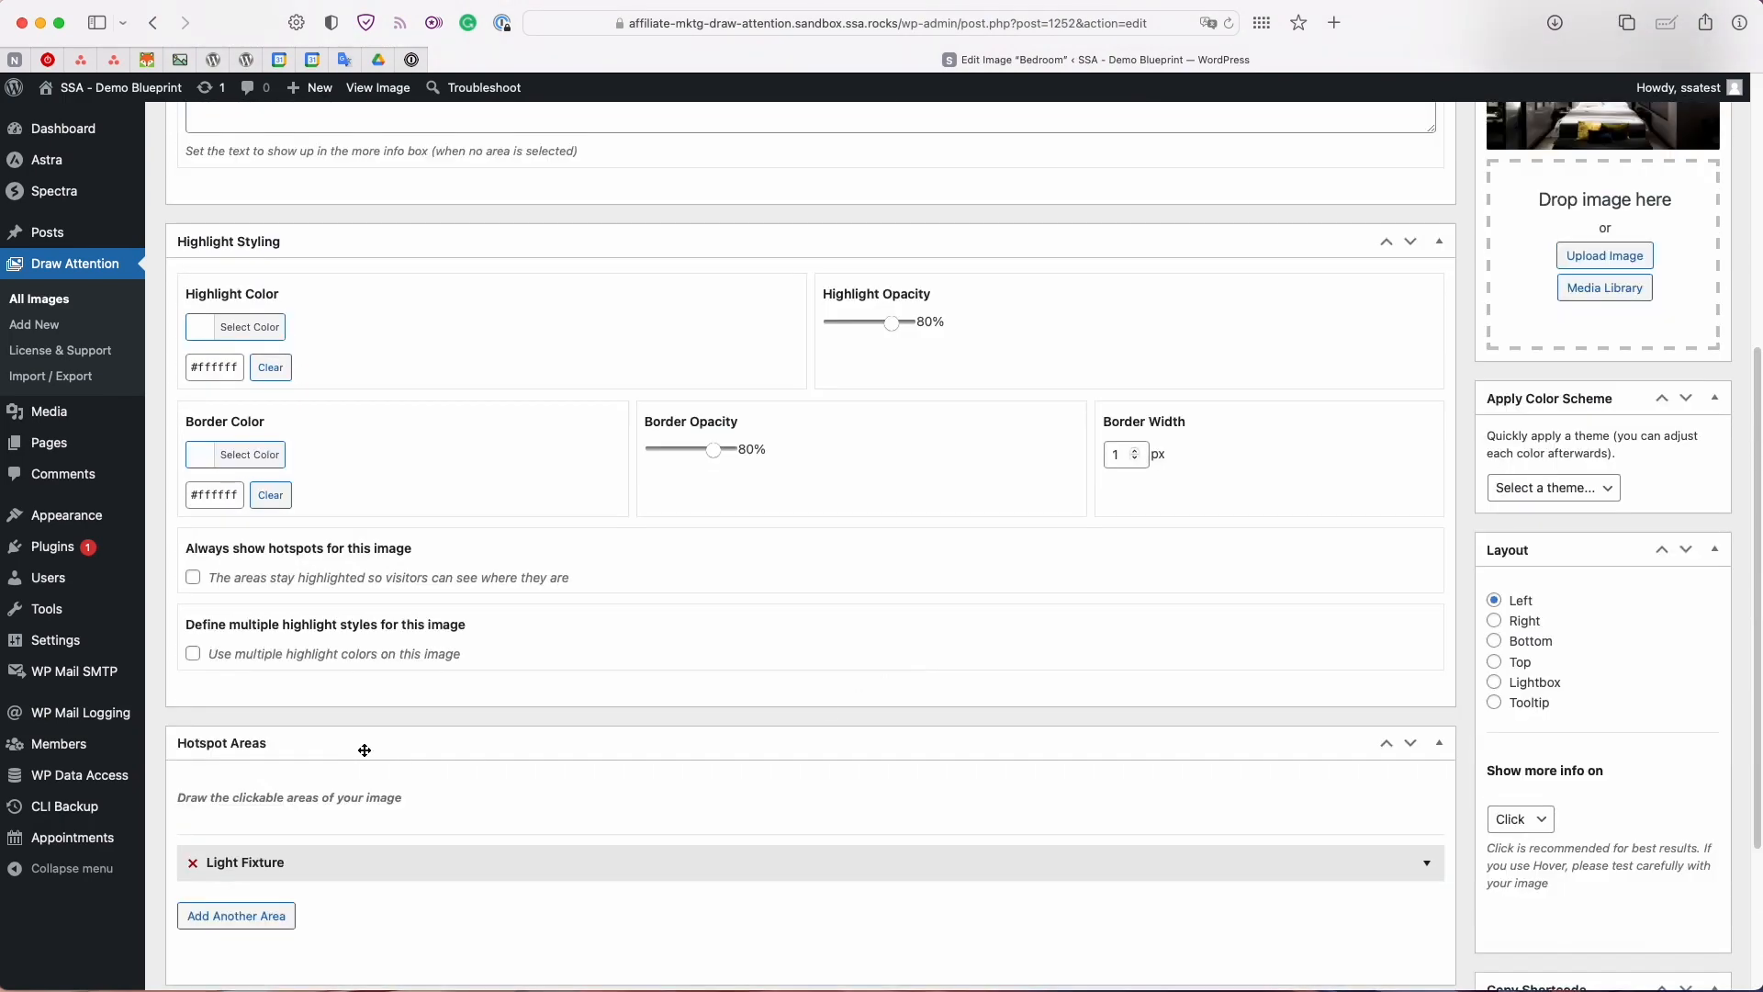
scroll(367, 751, up, 1)
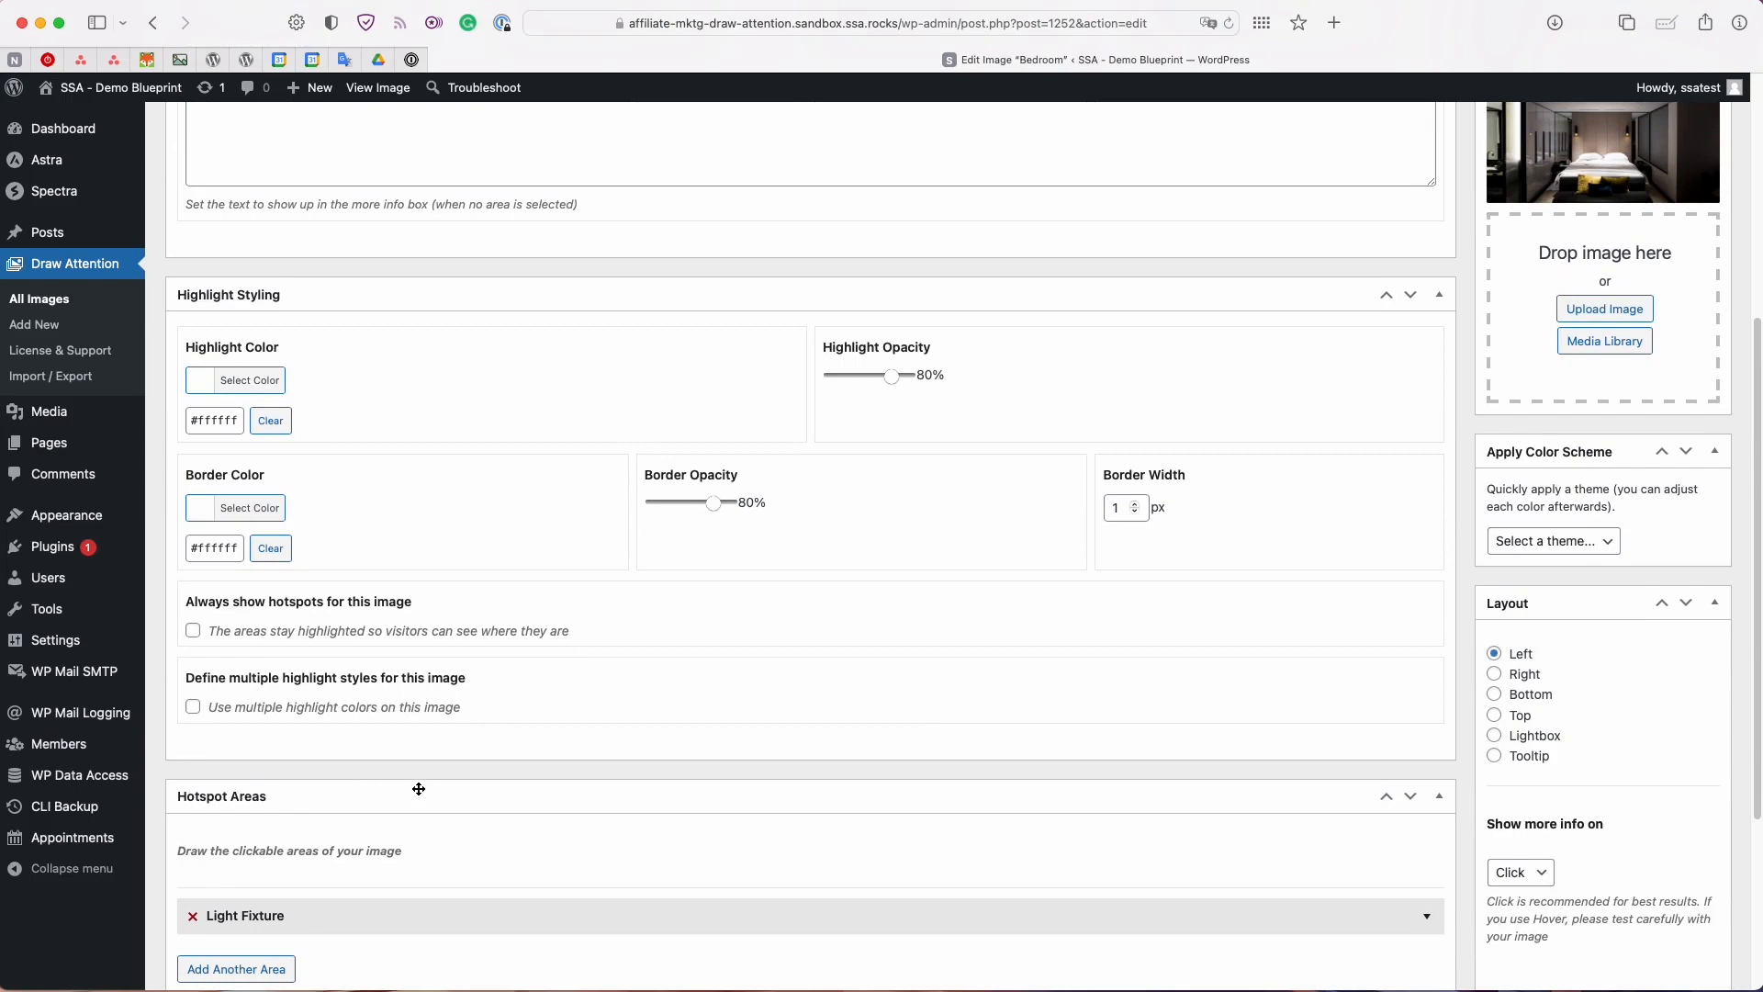
scroll(442, 811, up, 5)
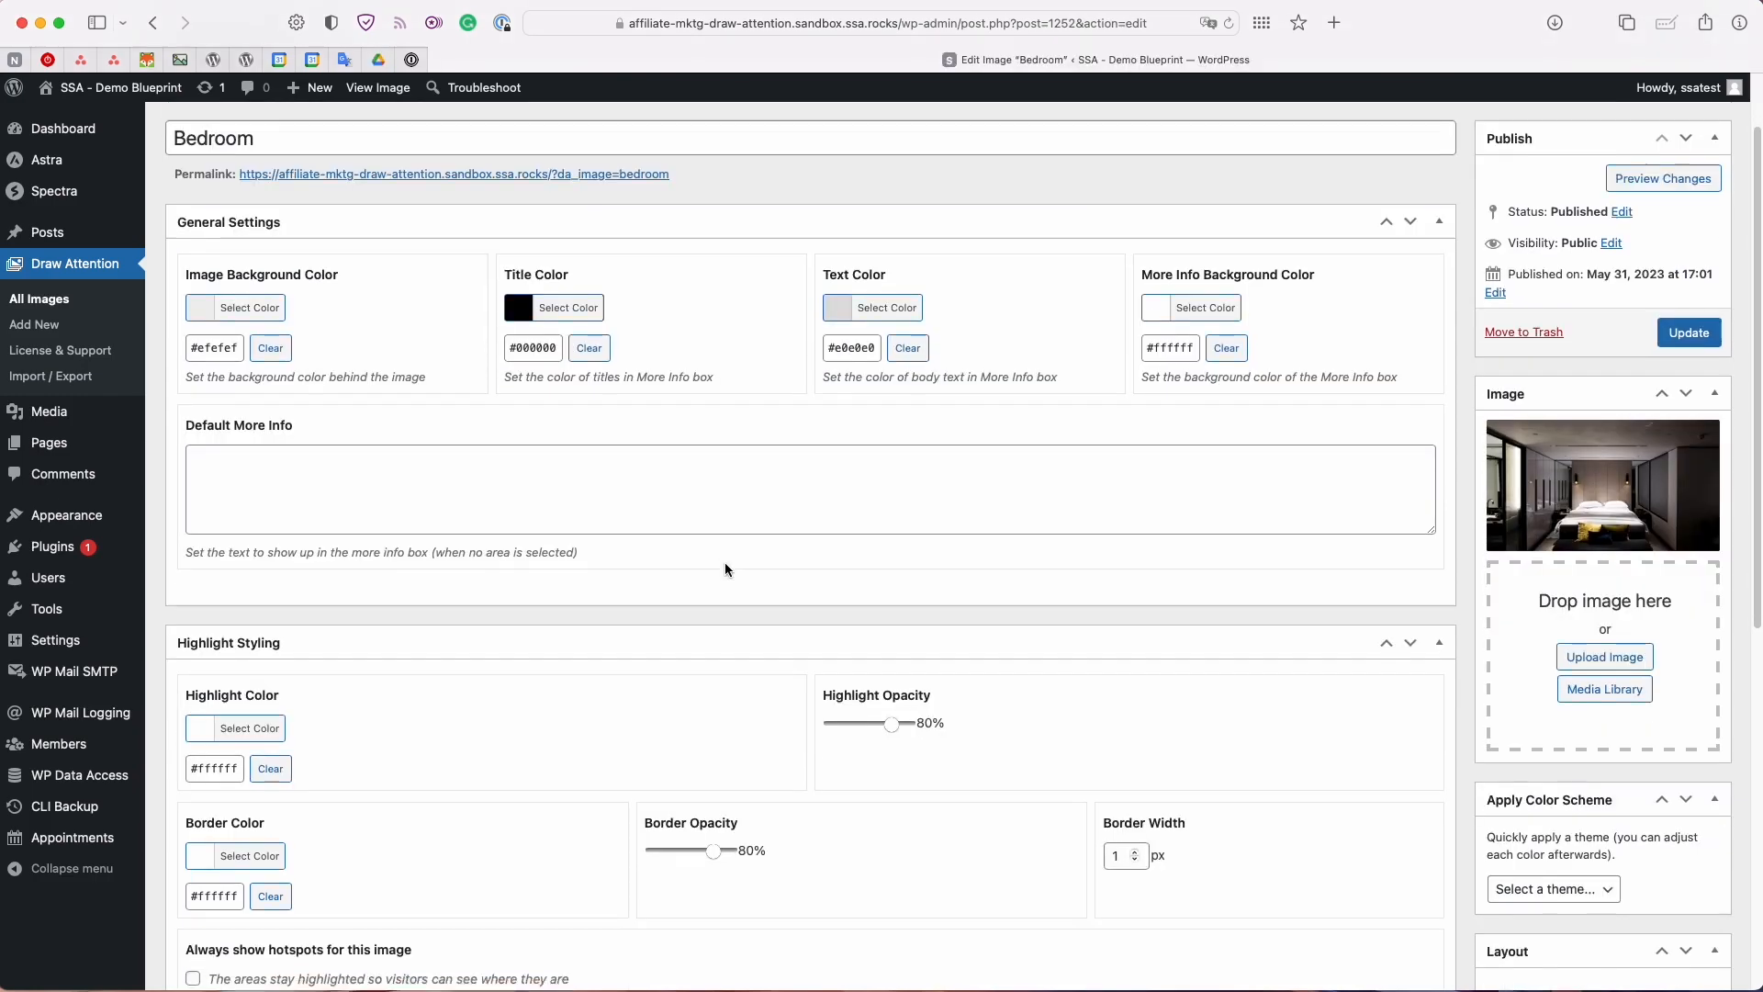
scroll(724, 562, down, 6)
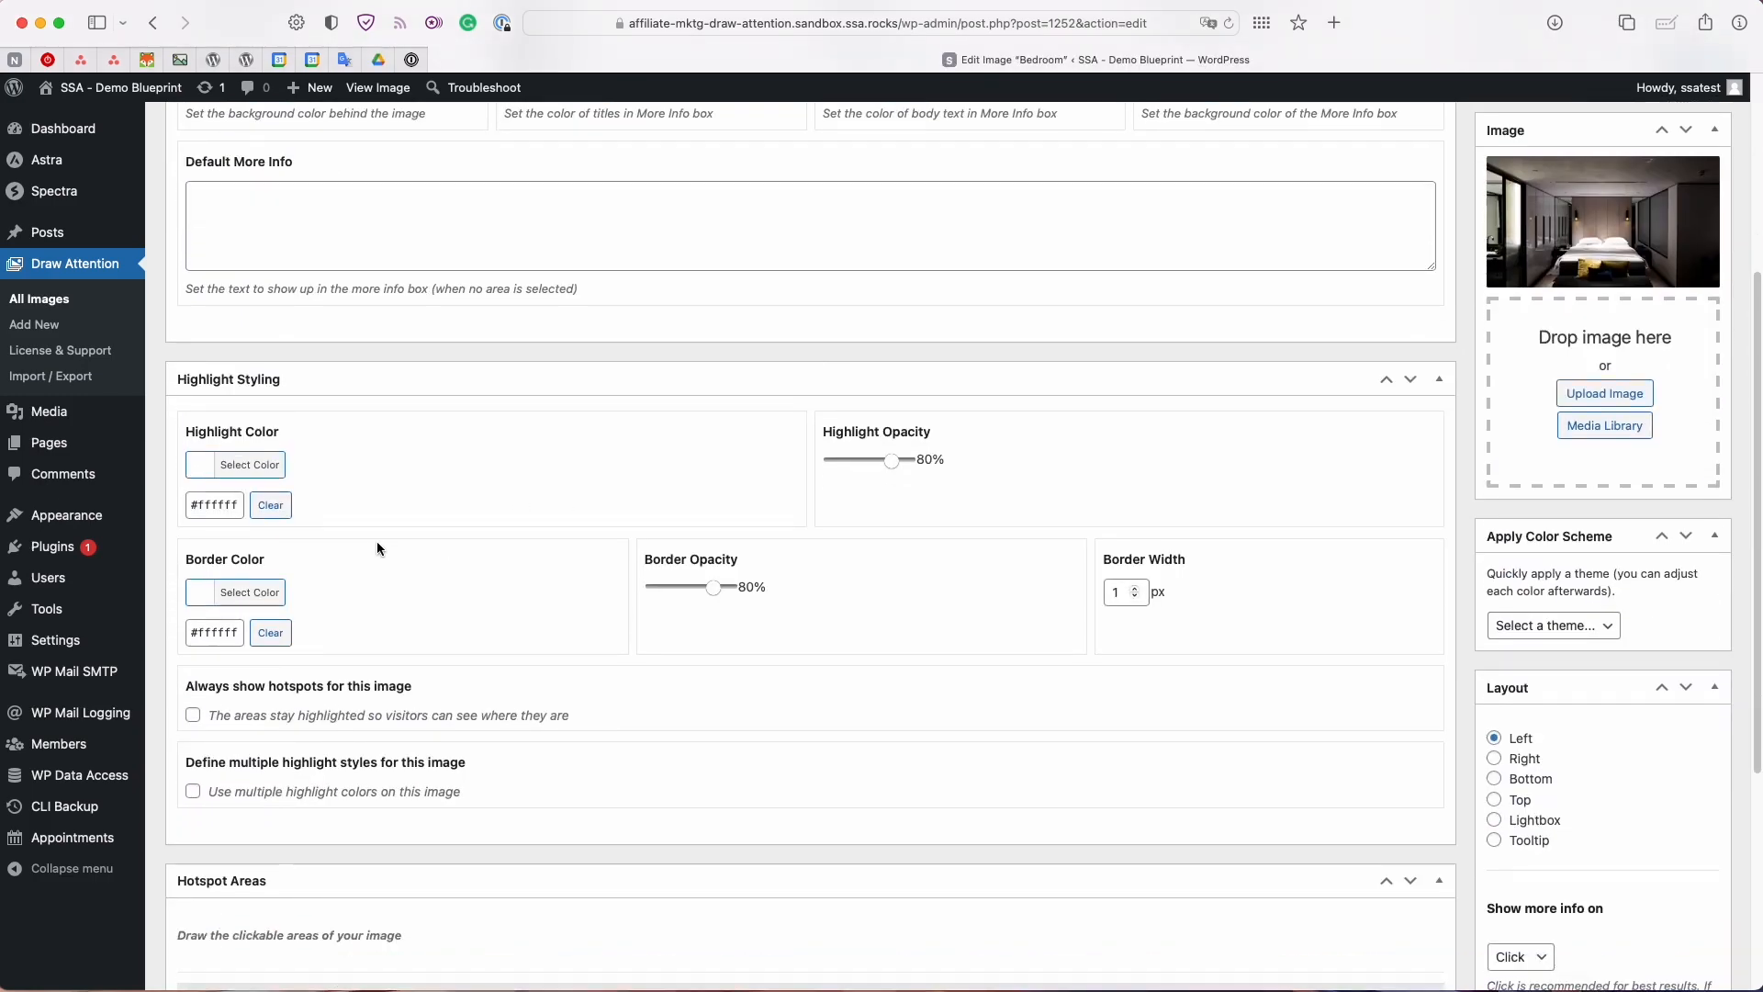
- Try out defining multiple highlight styles for the Bedroom image and check the Styles section it offers
scroll(338, 573, down, 1)
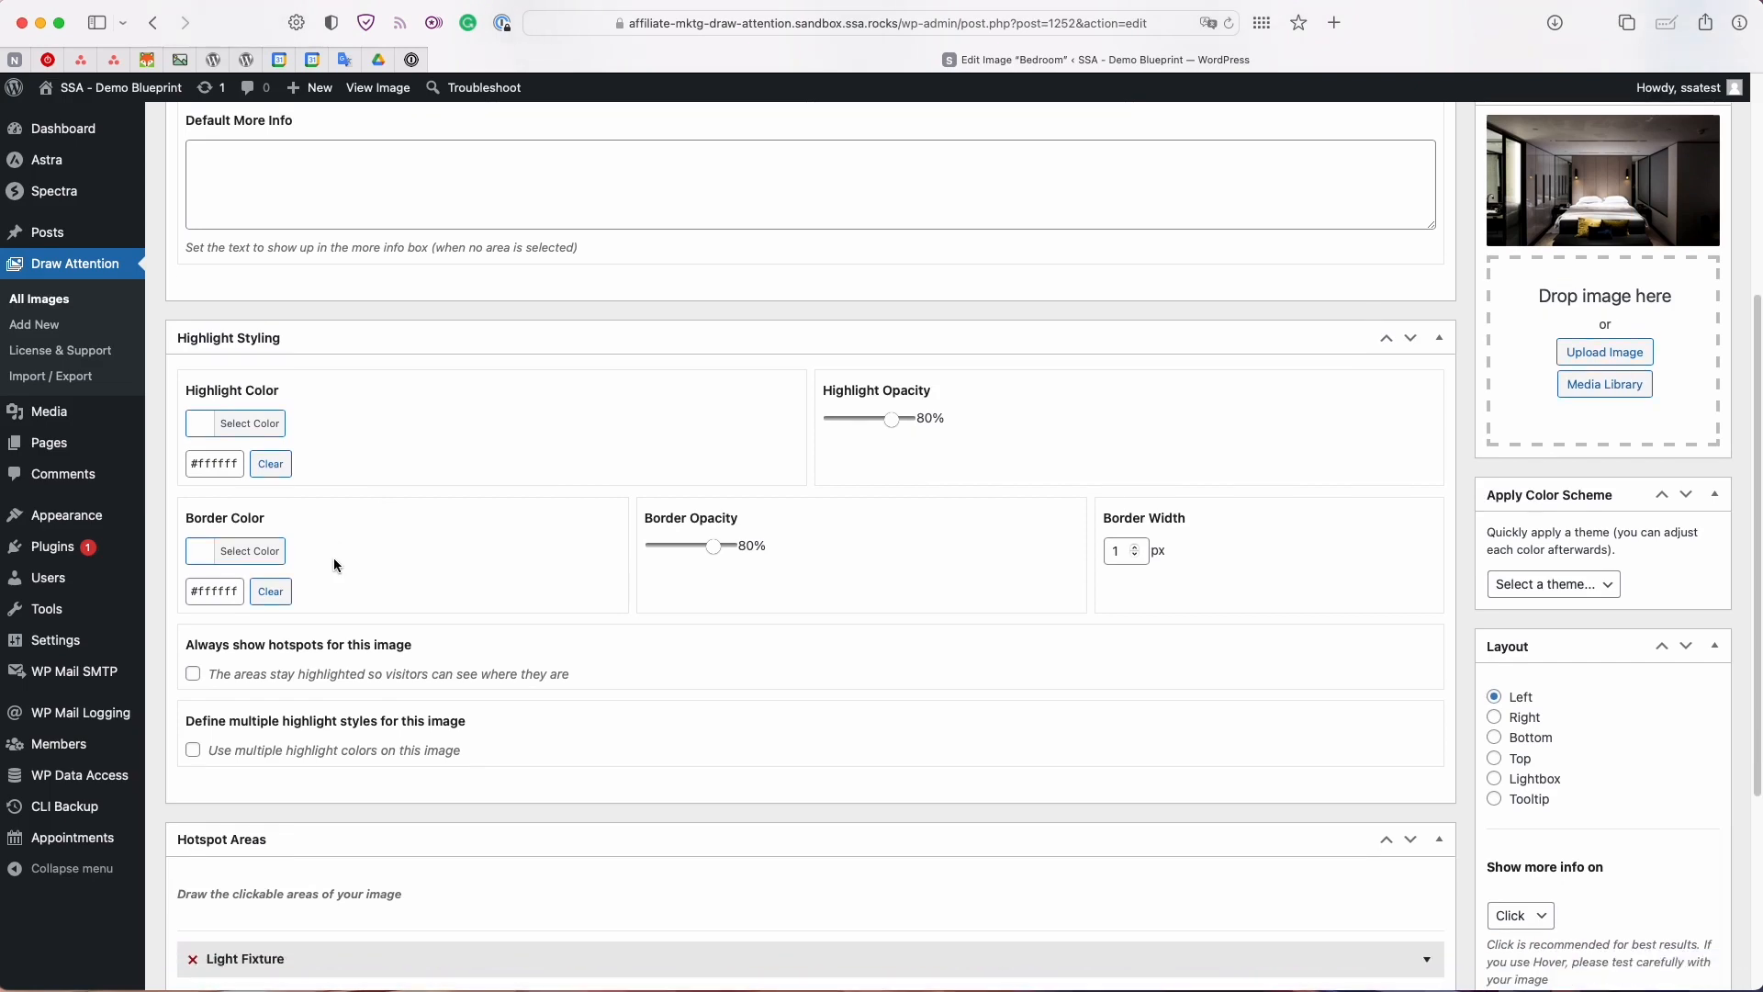
scroll(333, 570, down, 1)
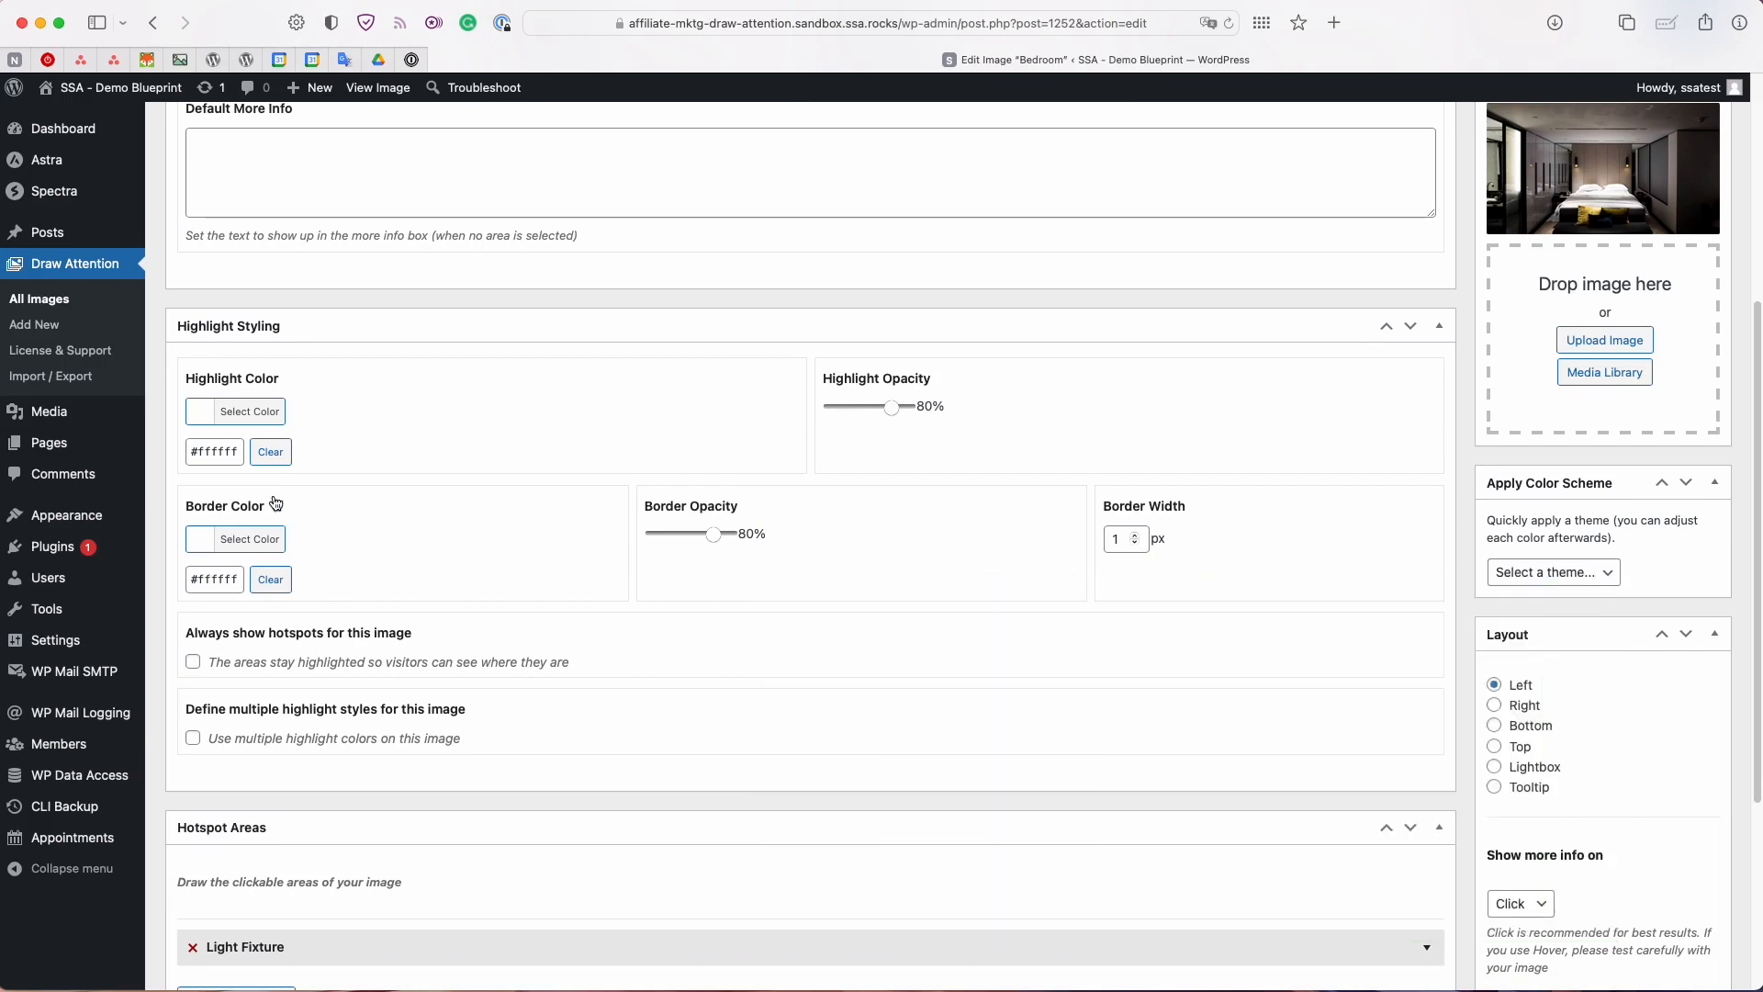
scroll(280, 513, down, 3)
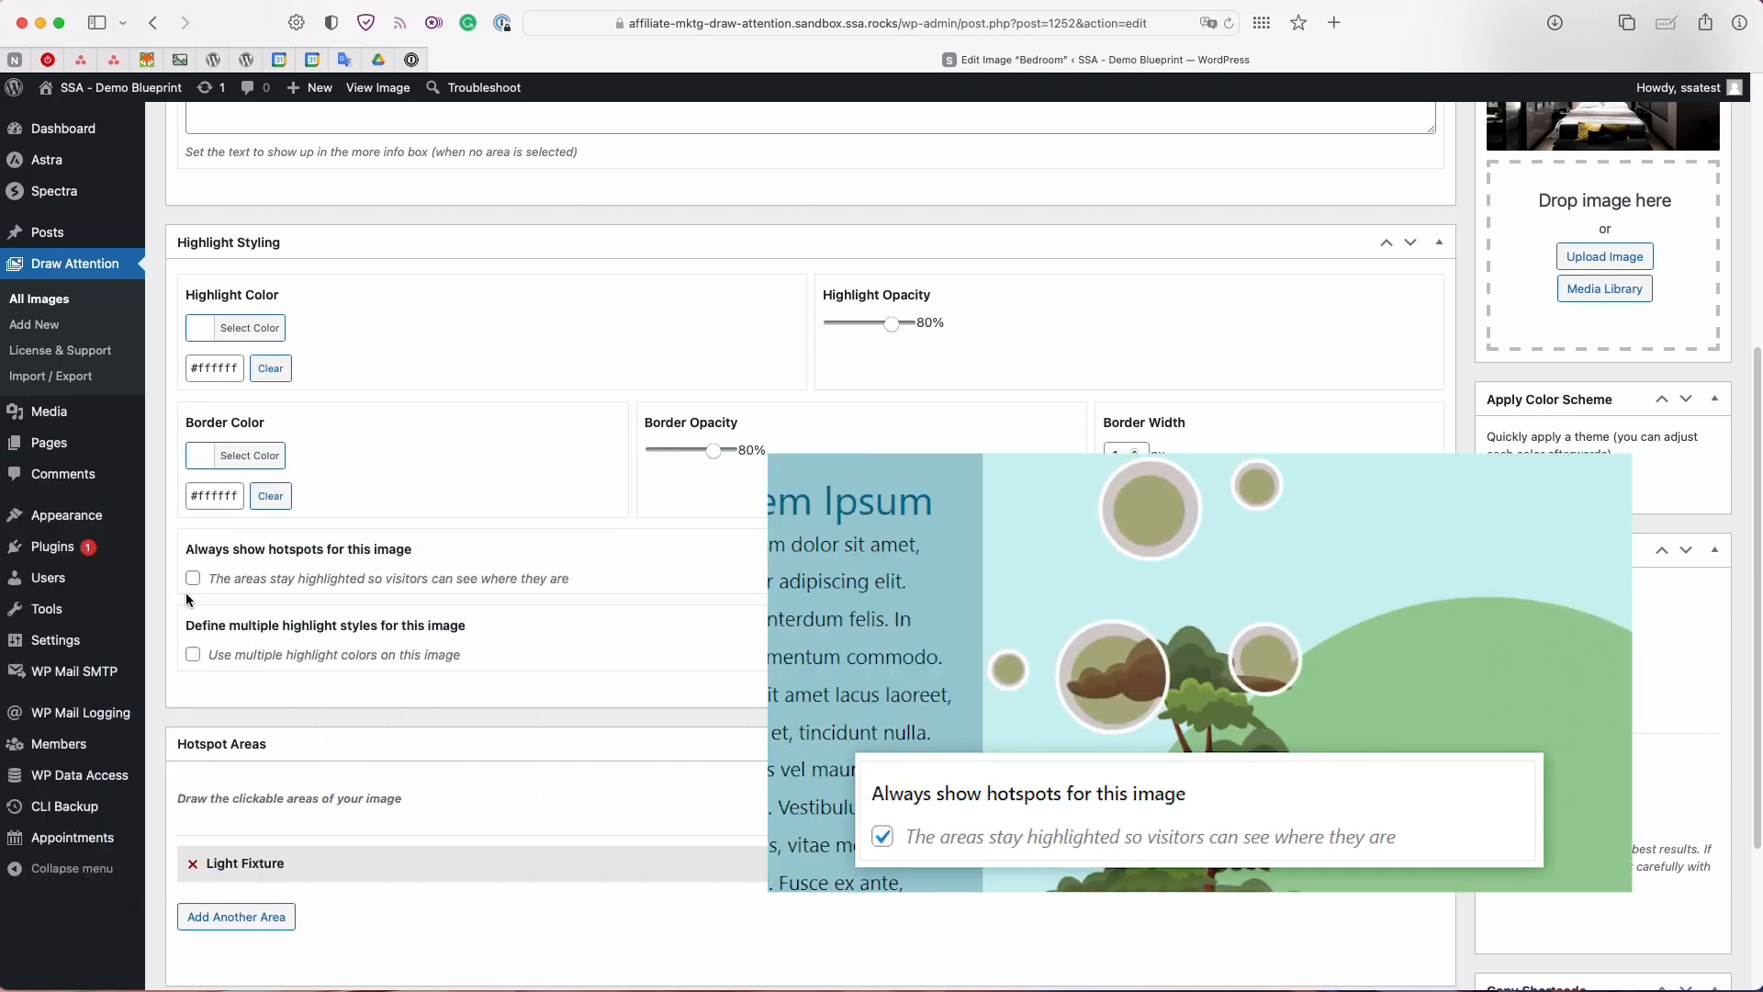
scroll(224, 634, down, 2)
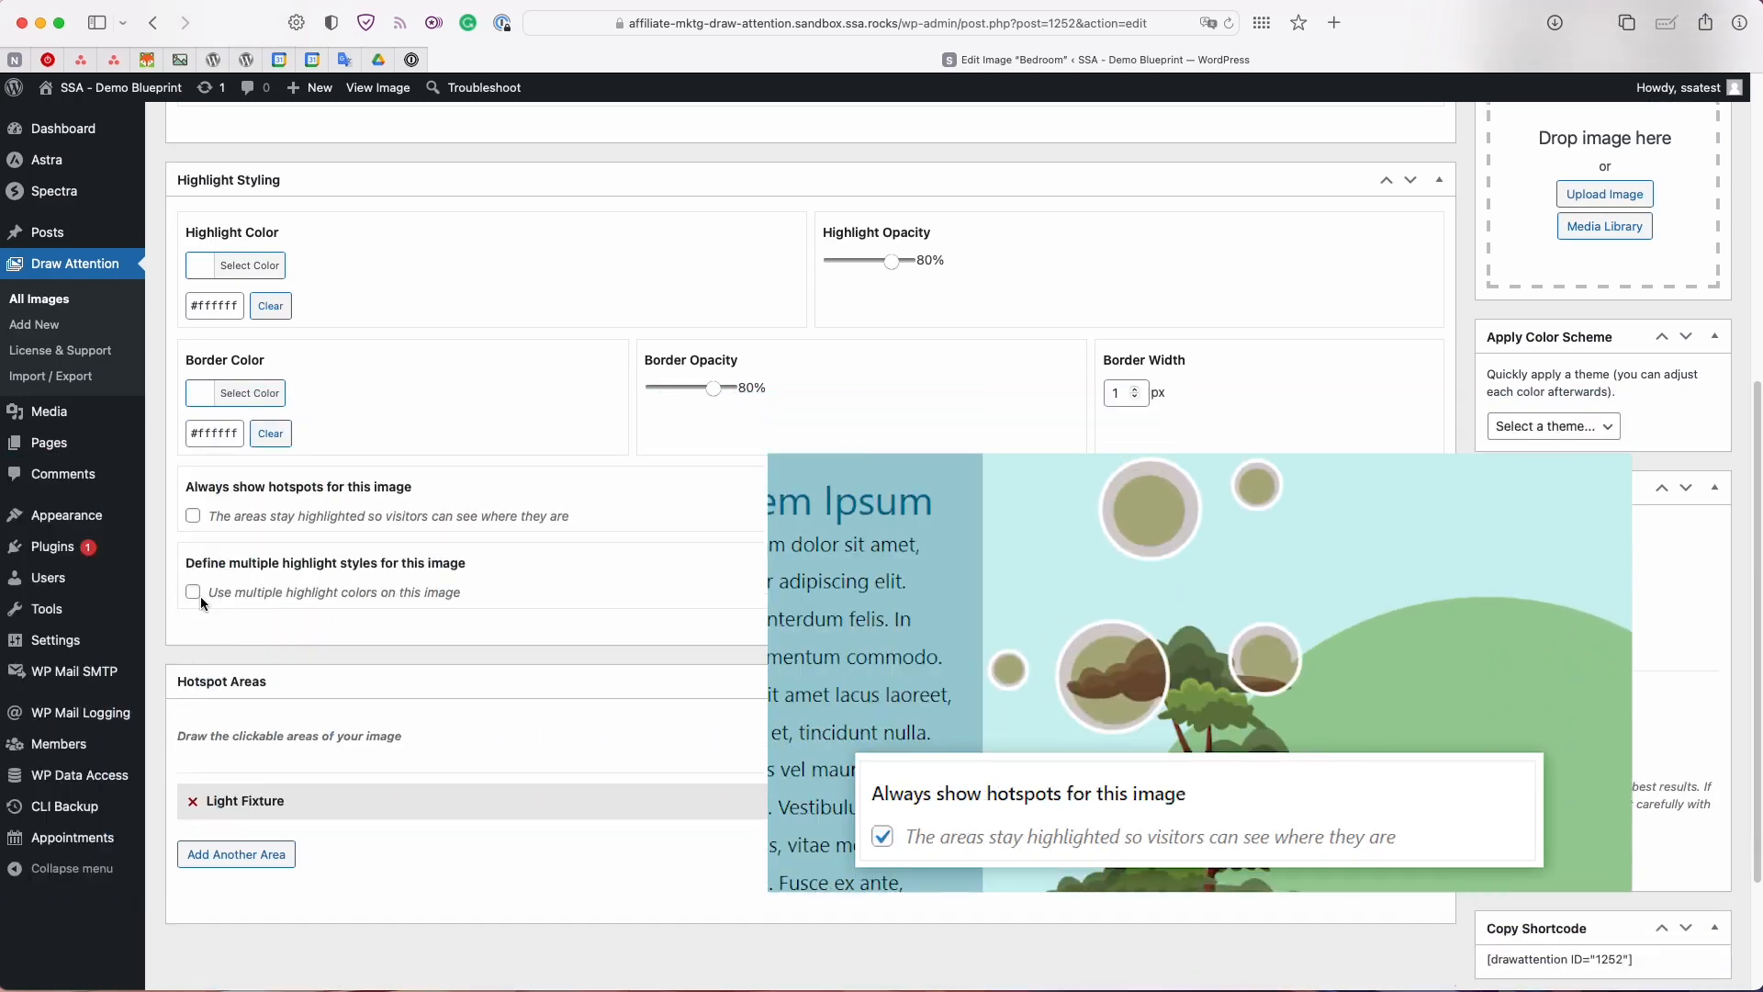
click(192, 592)
scroll(198, 599, down, 2)
scroll(198, 598, down, 5)
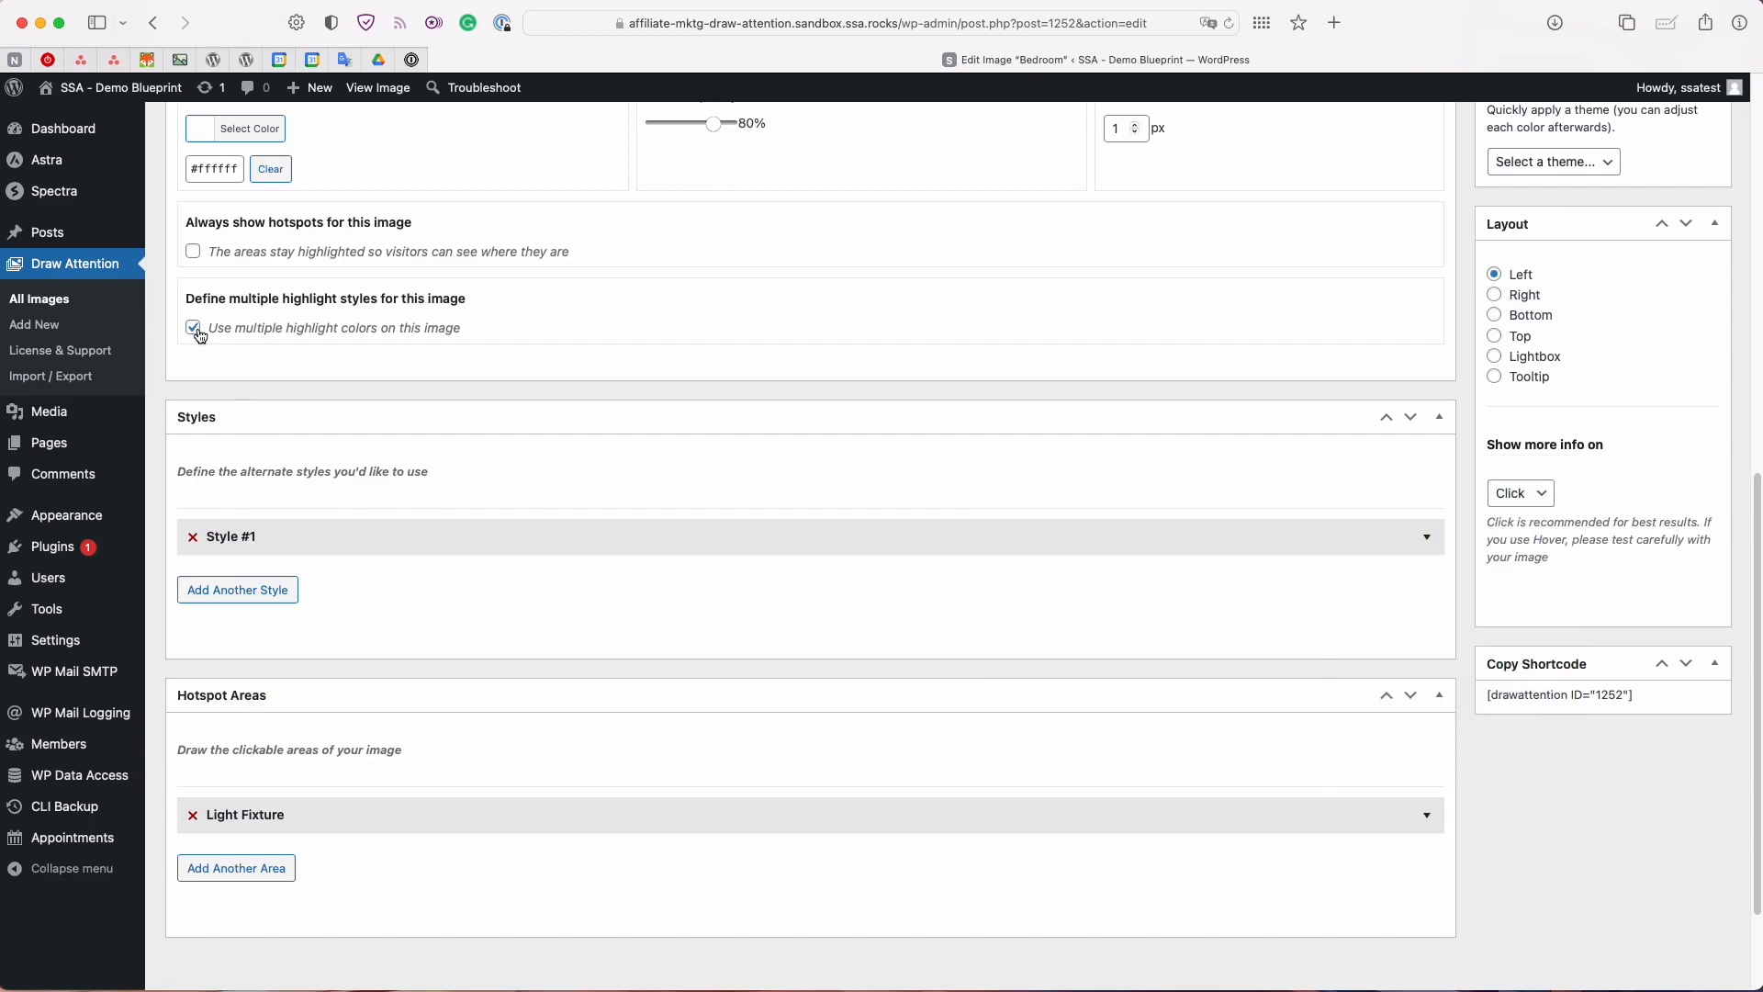
click(198, 332)
- Save the Bedroom image by updating the published post
scroll(677, 607, up, 10)
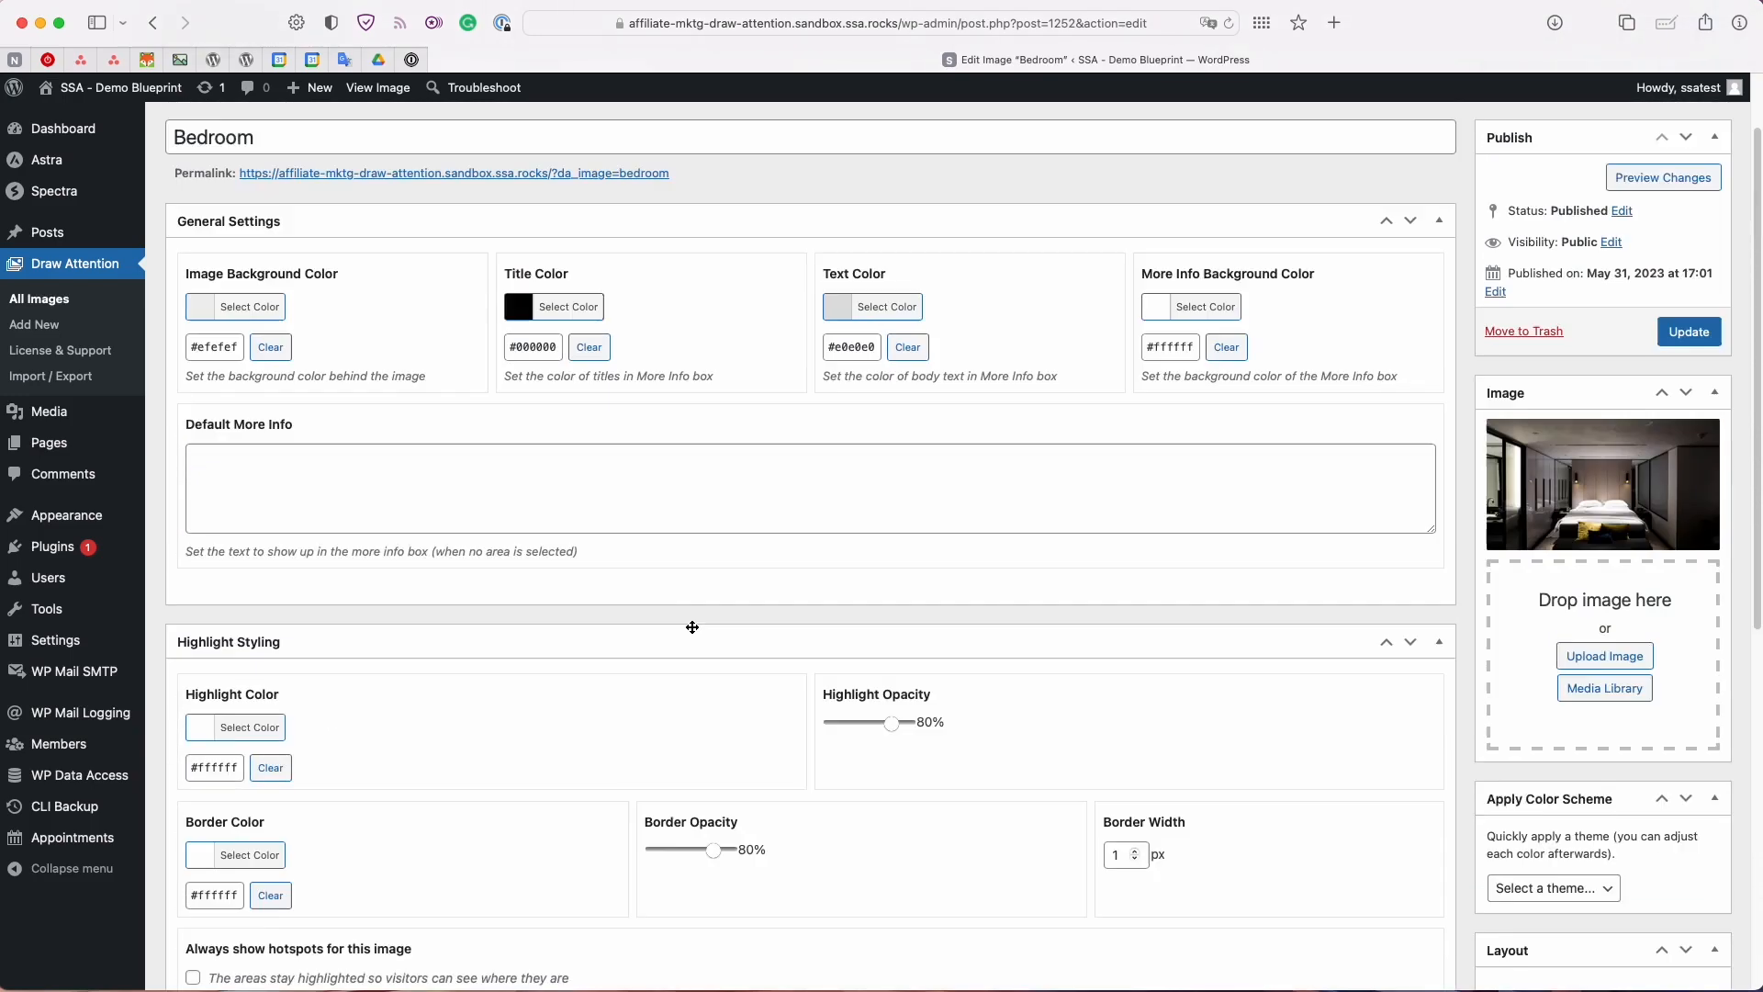
scroll(695, 628, up, 2)
scroll(1621, 650, down, 3)
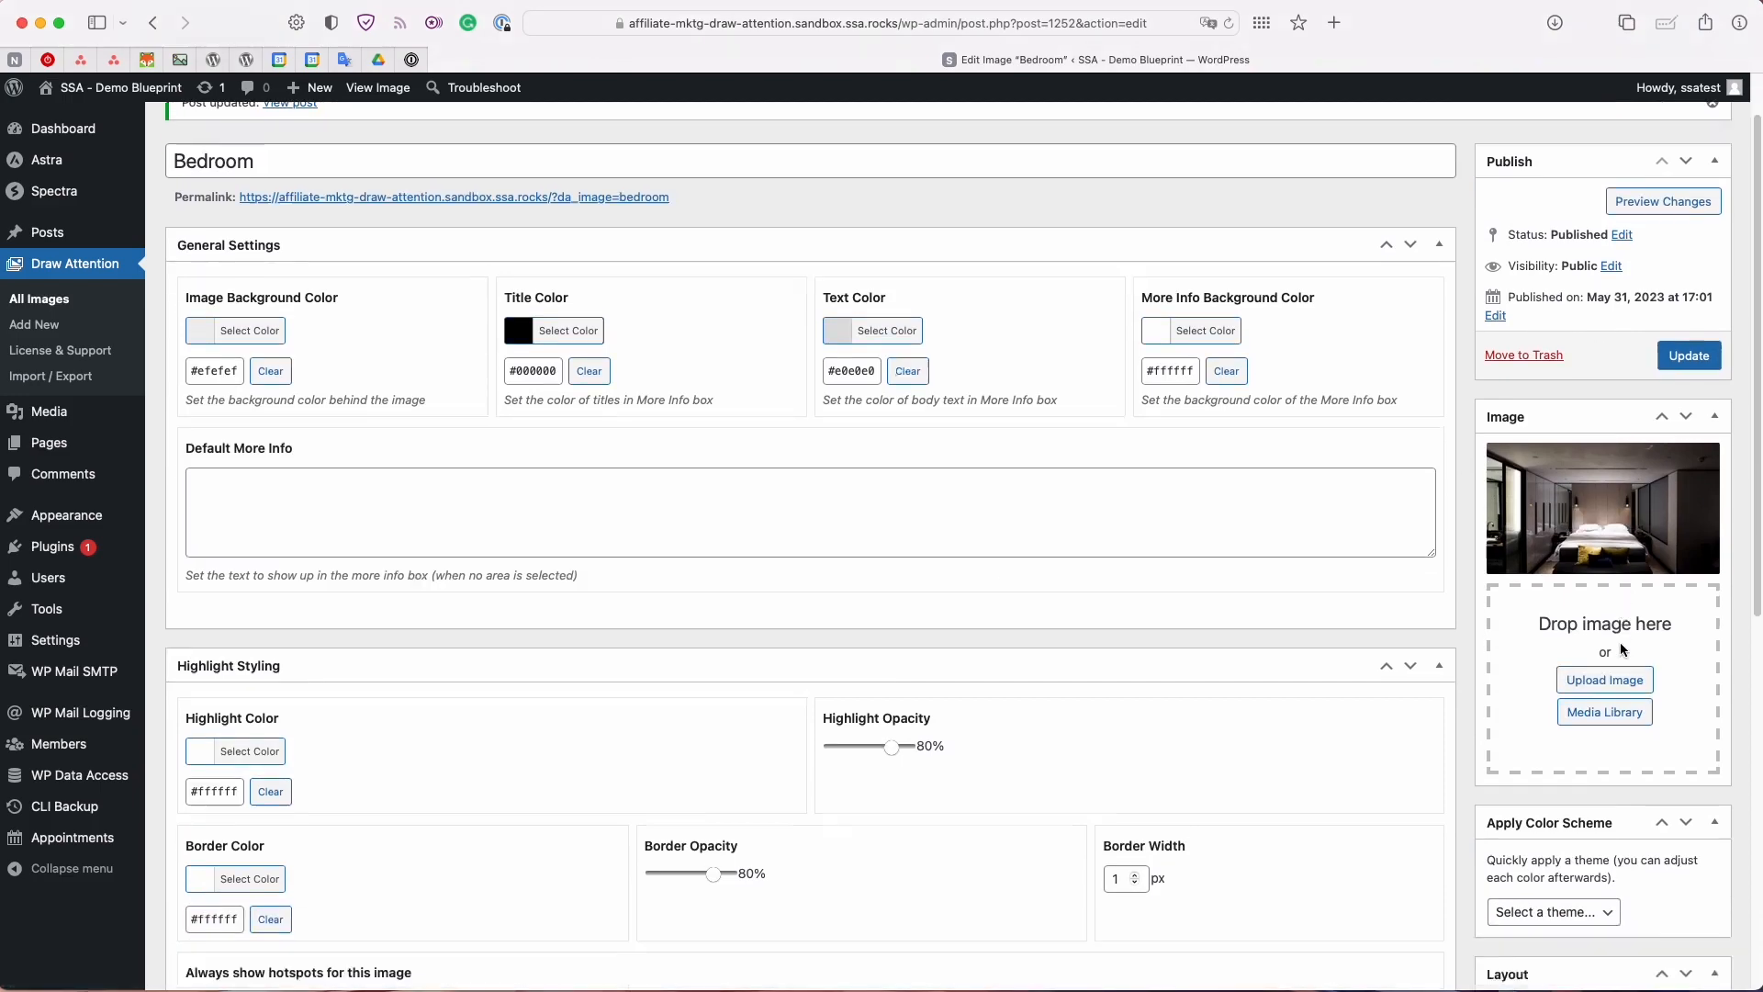
scroll(1621, 650, up, 2)
scroll(1710, 463, down, 1)
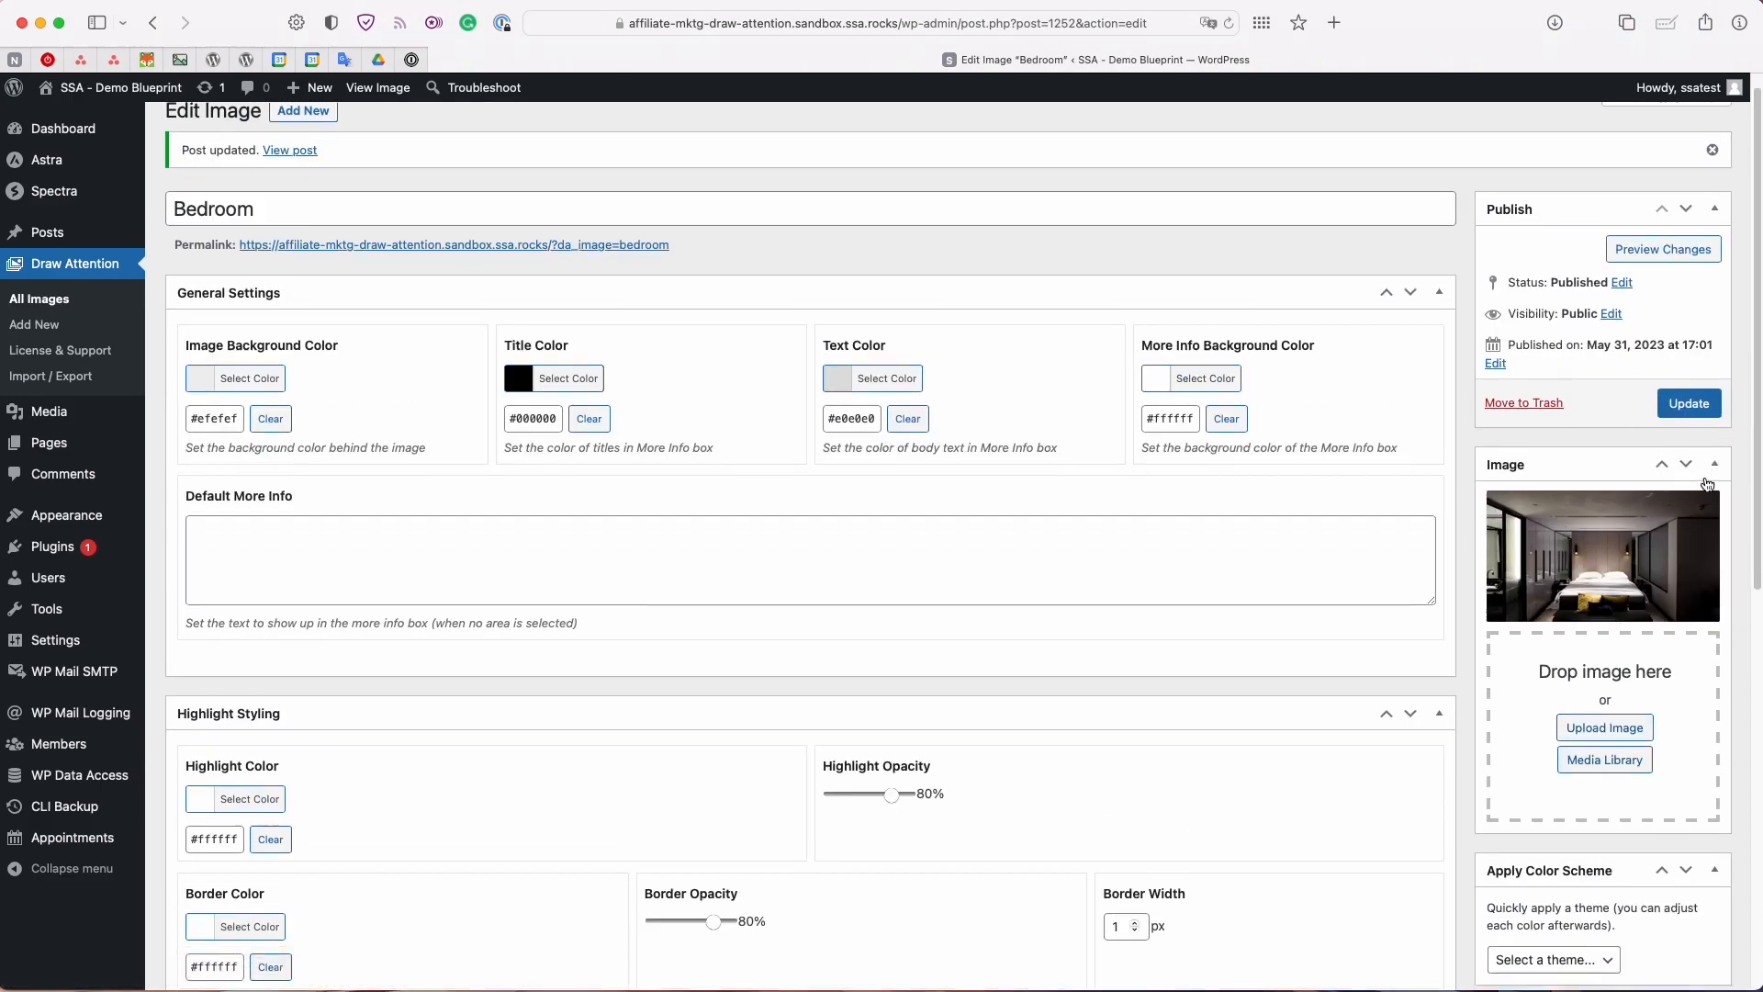
scroll(1706, 484, down, 1)
click(1705, 389)
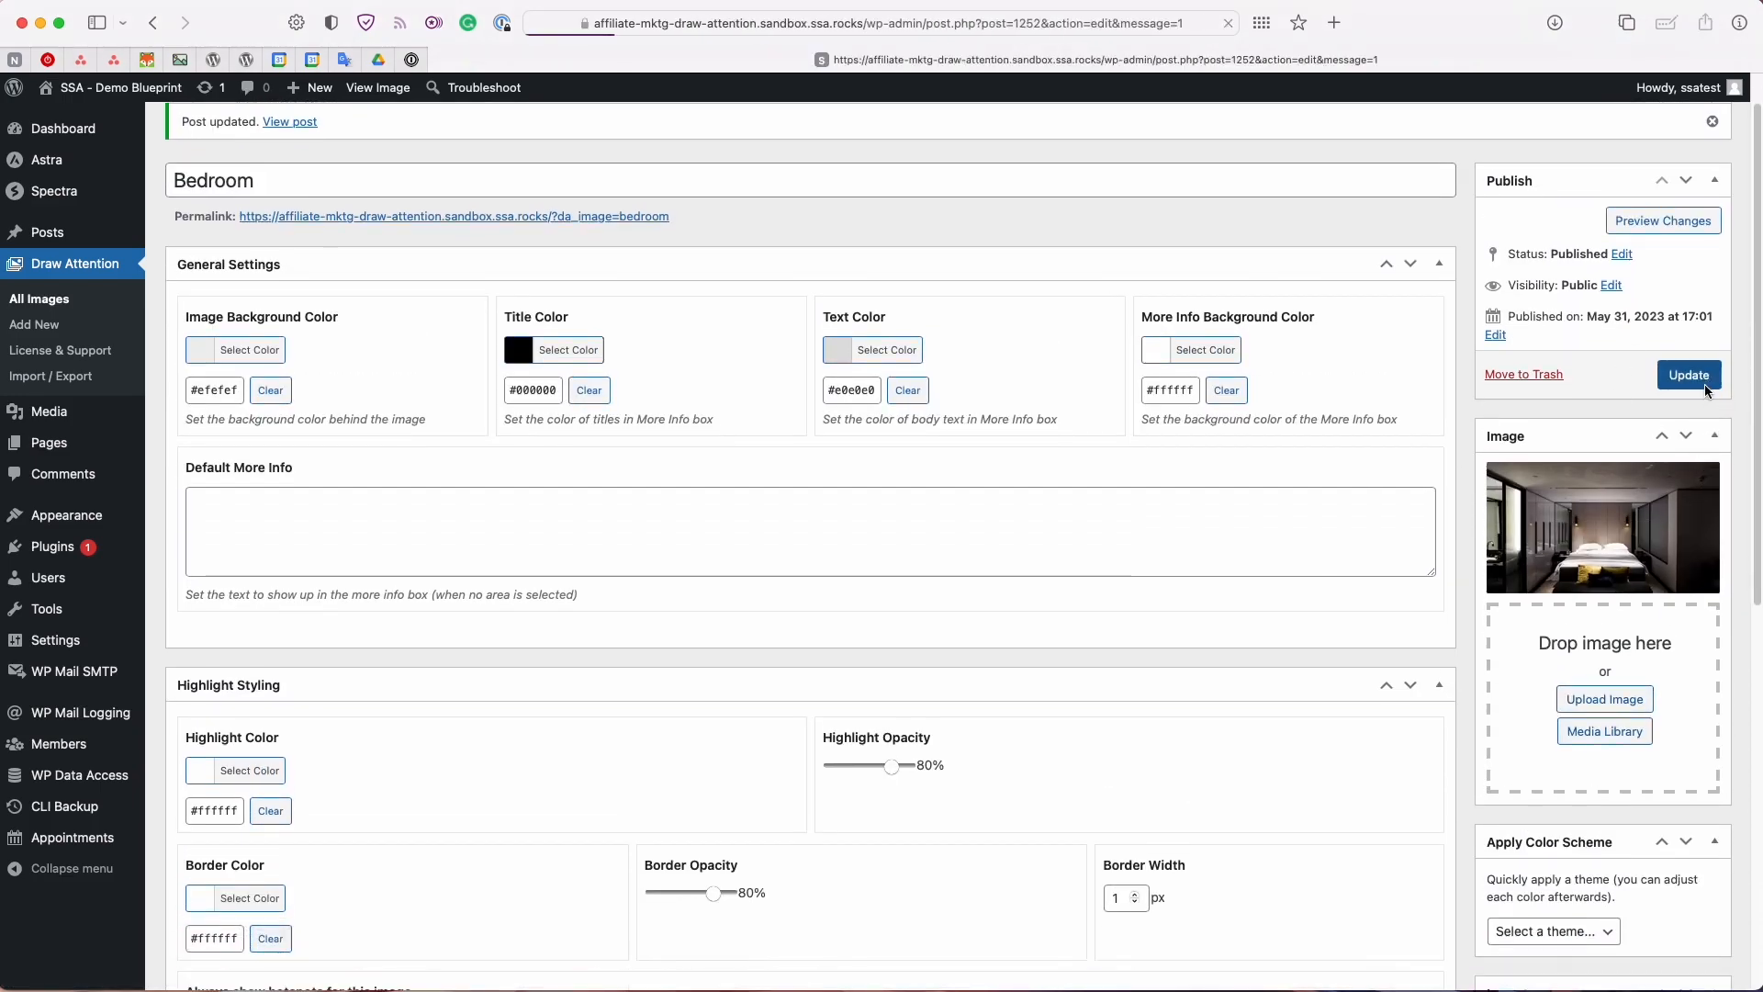
- Examine the Image settings and the Apply Color Scheme options of the Bedroom image
scroll(1601, 193, down, 5)
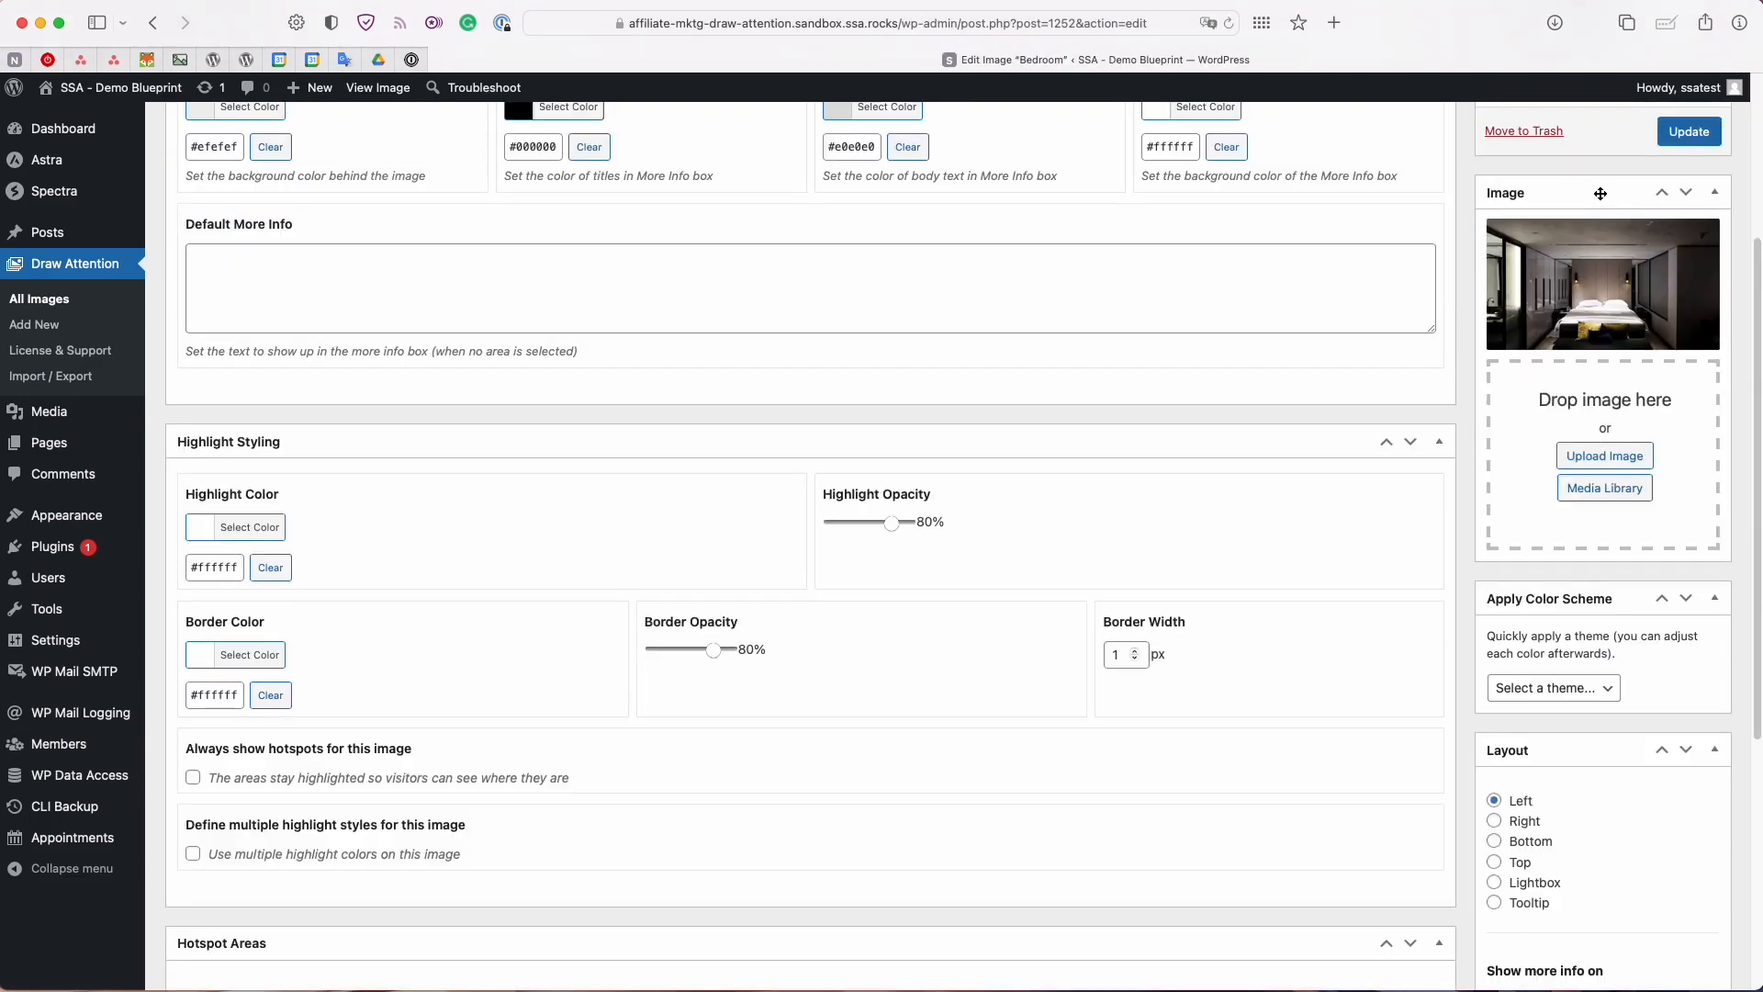
scroll(1600, 194, down, 1)
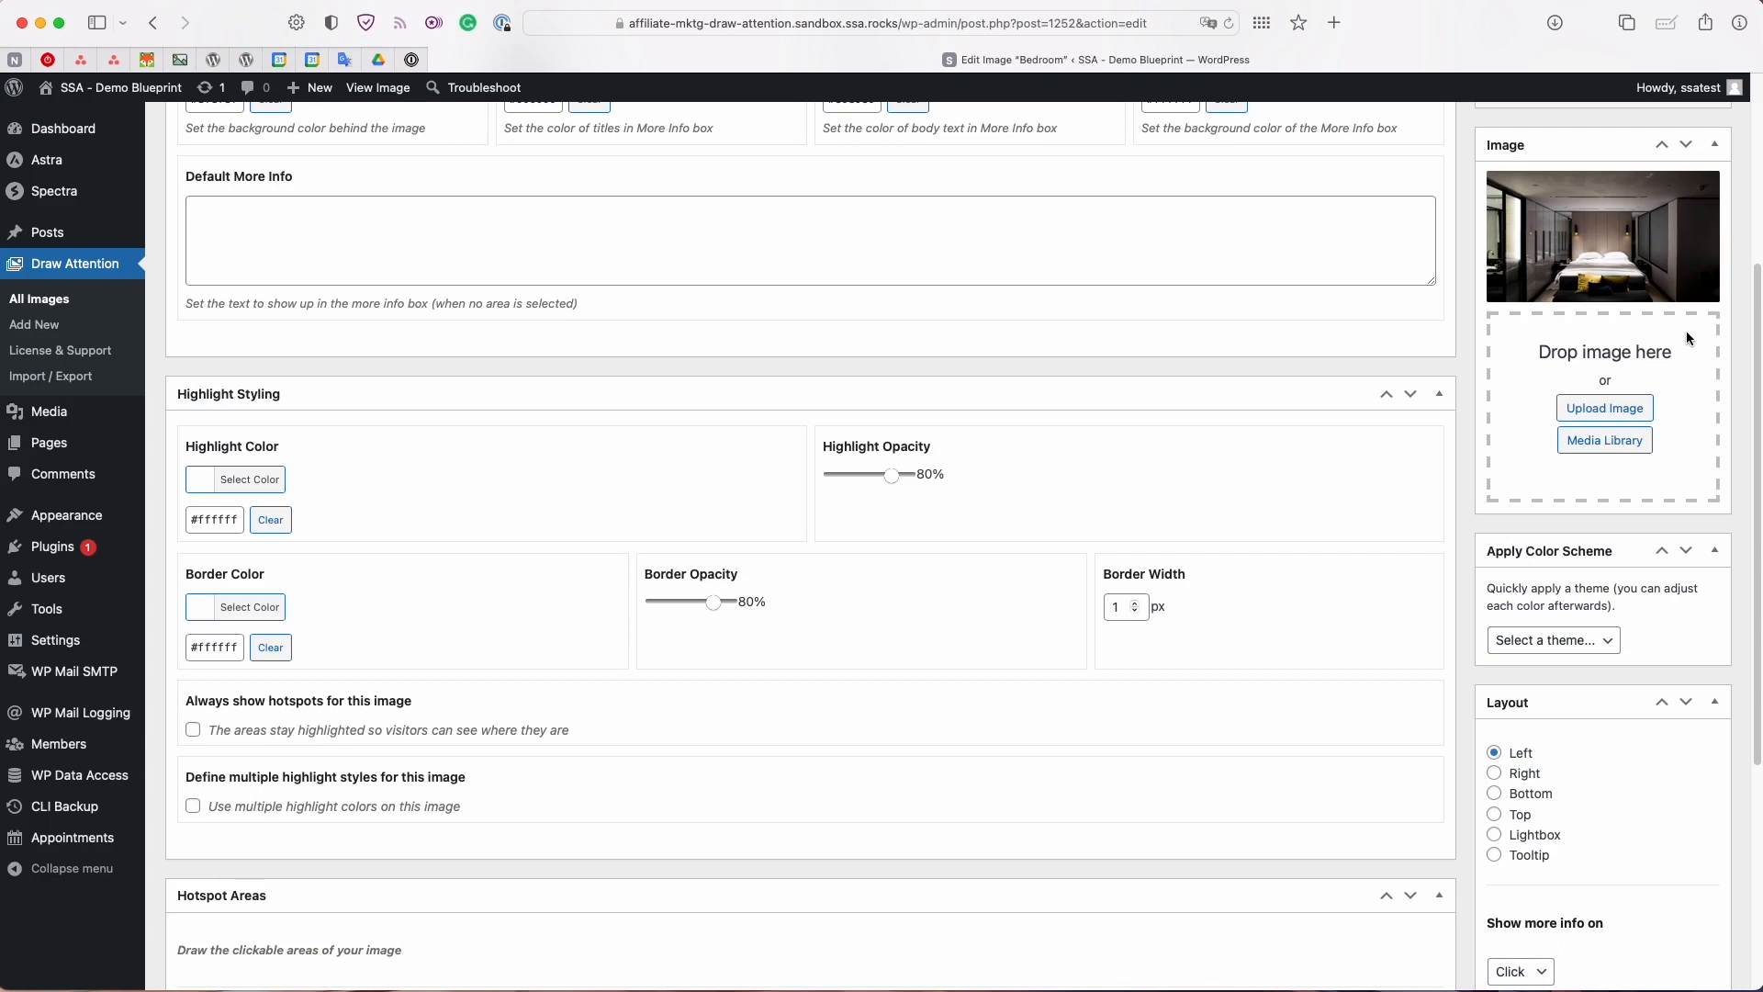
scroll(1685, 338, down, 1)
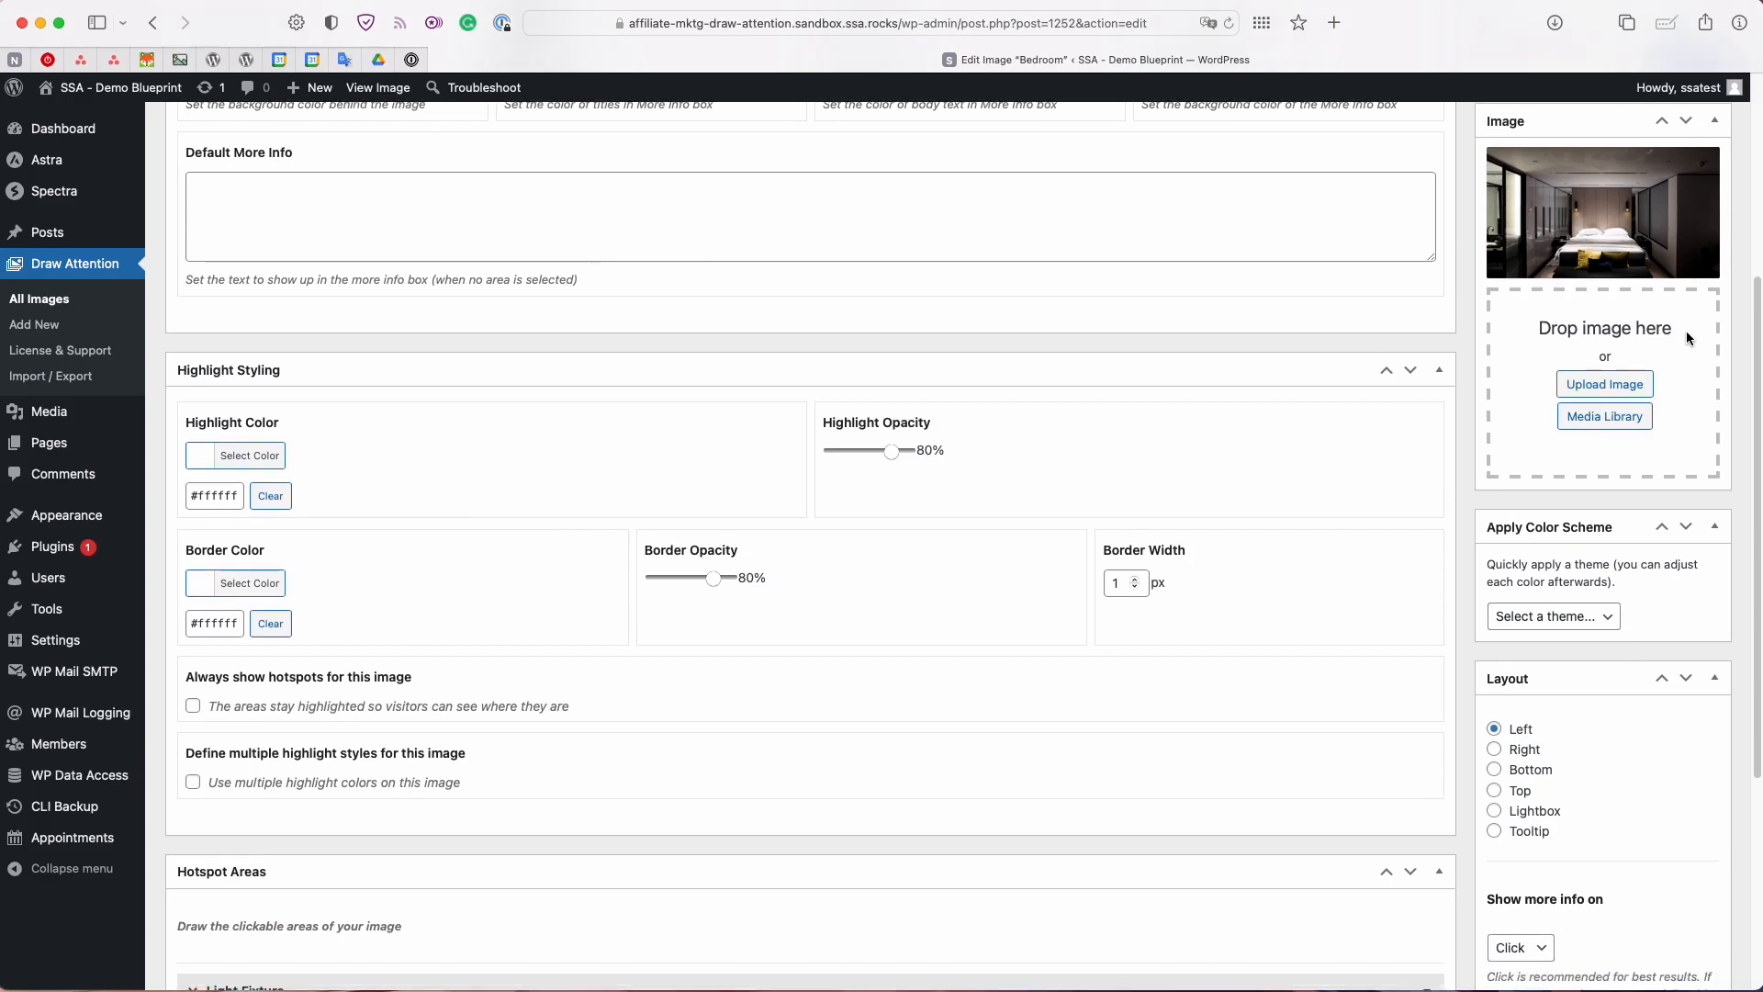
scroll(1686, 338, up, 2)
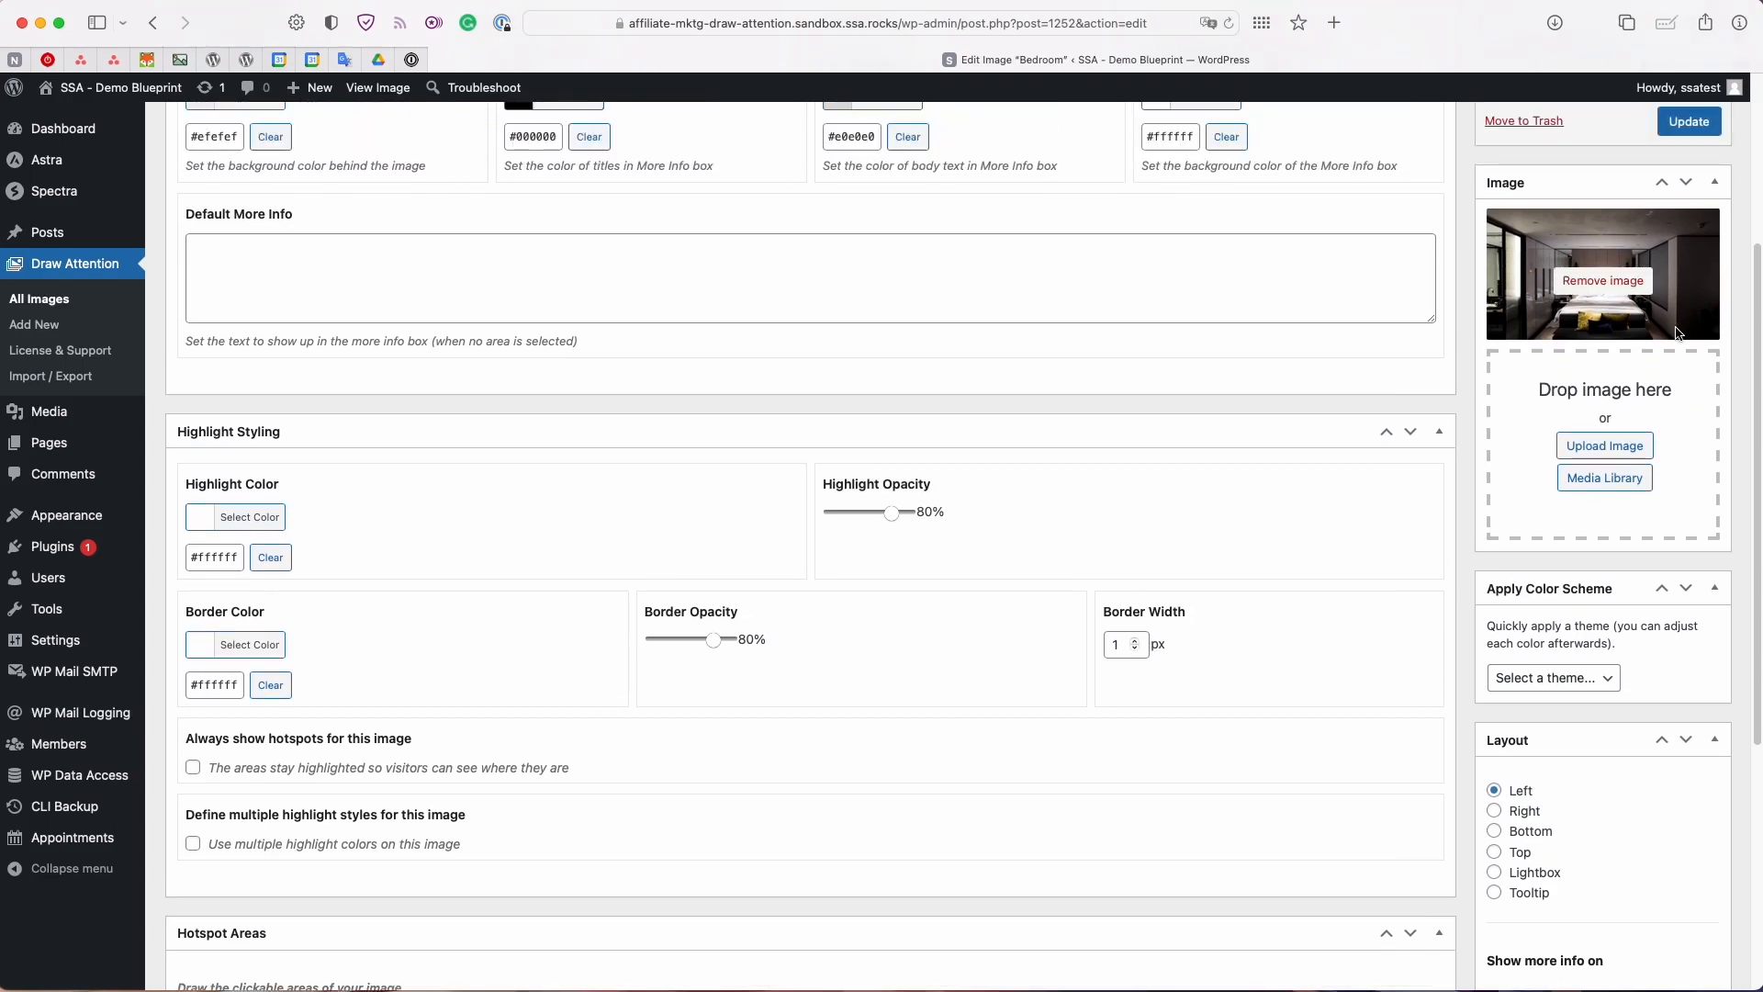
scroll(1677, 333, up, 1)
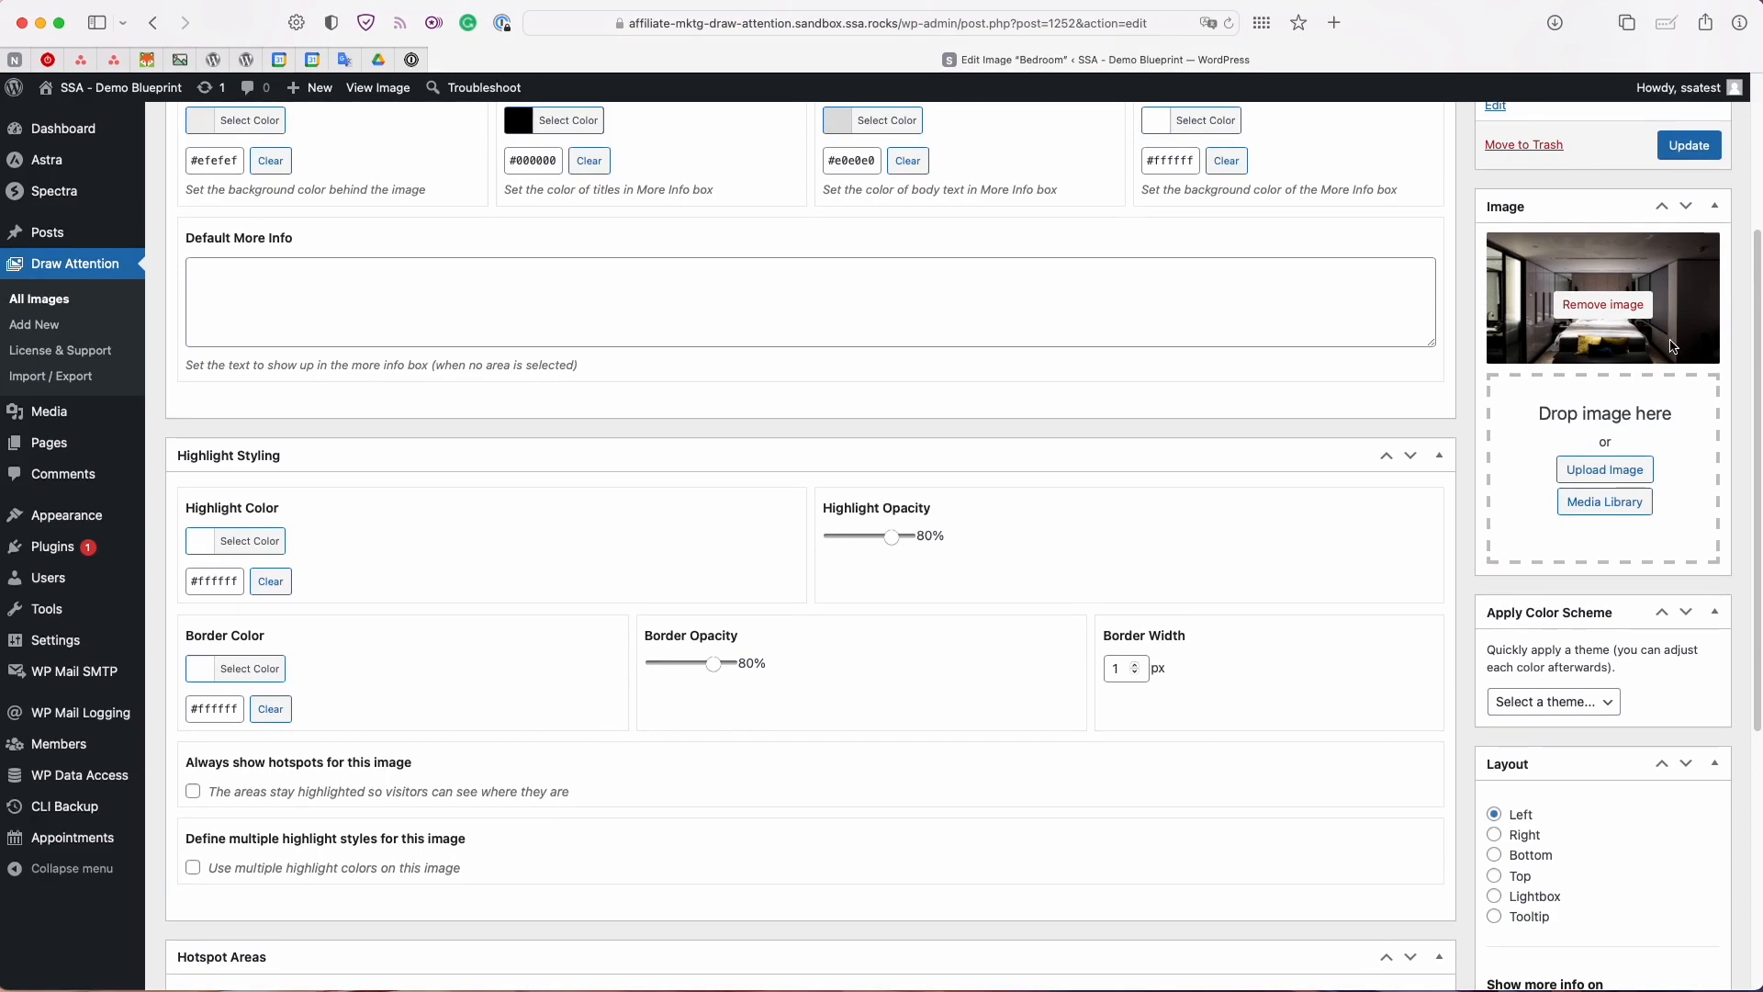
scroll(1671, 367, down, 1)
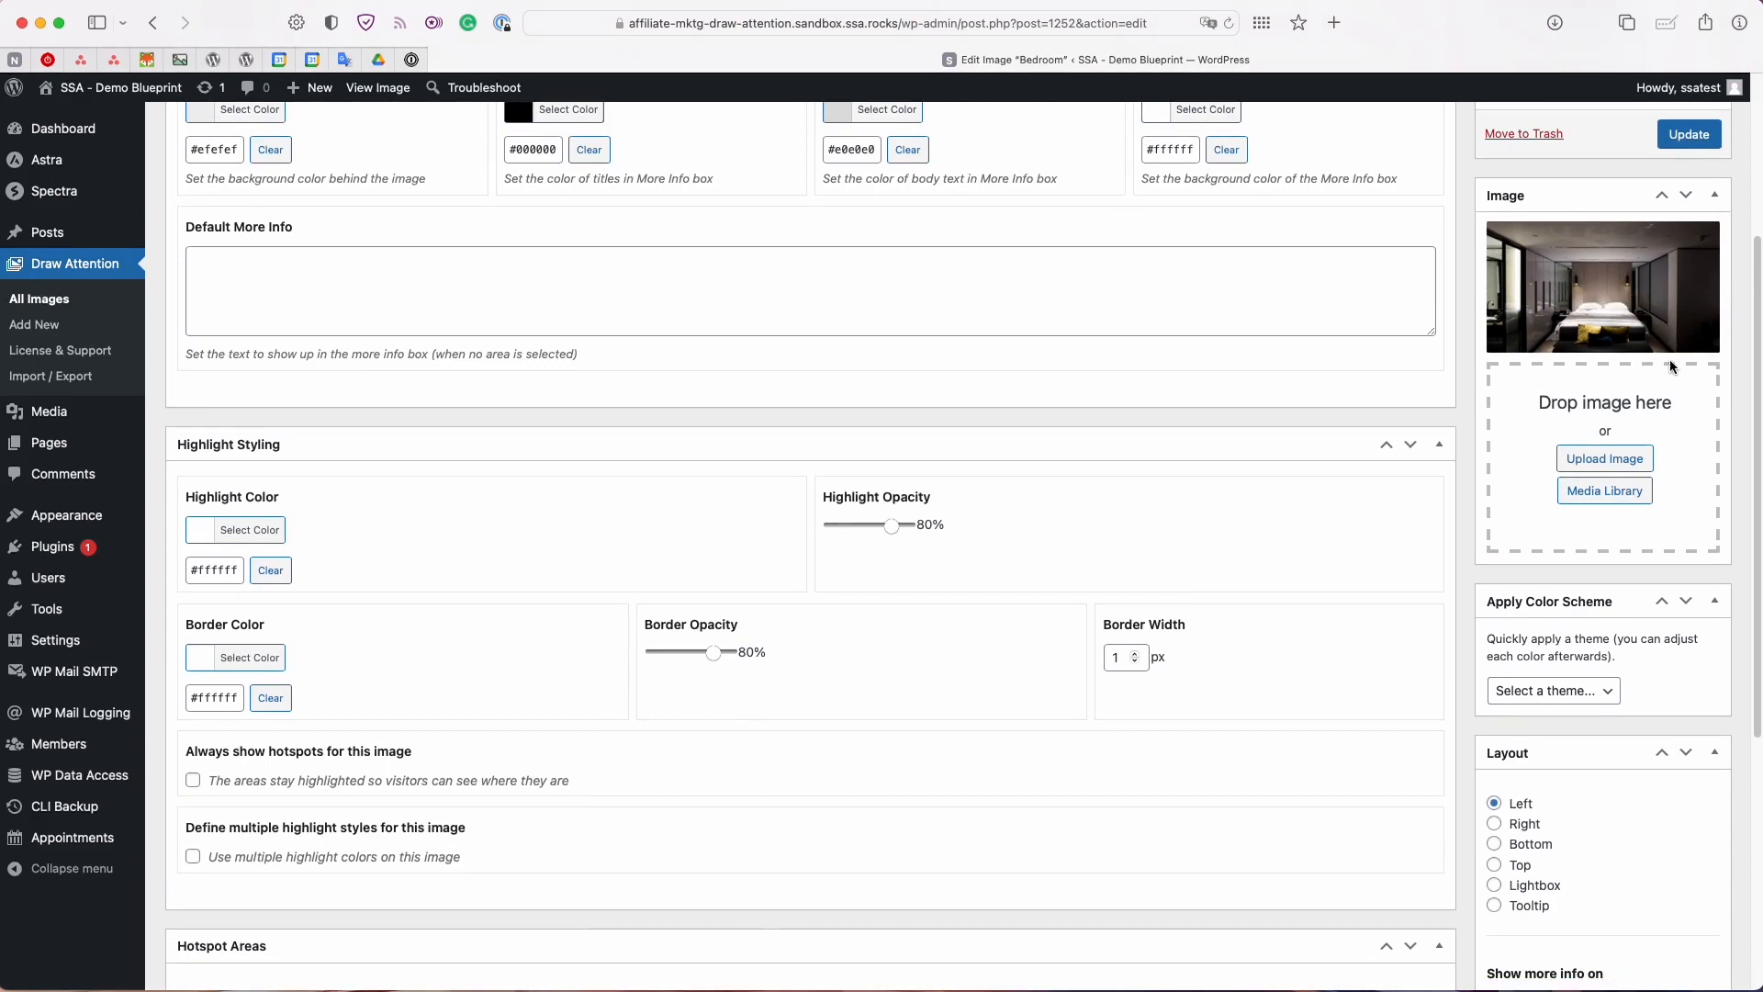
scroll(1671, 367, down, 1)
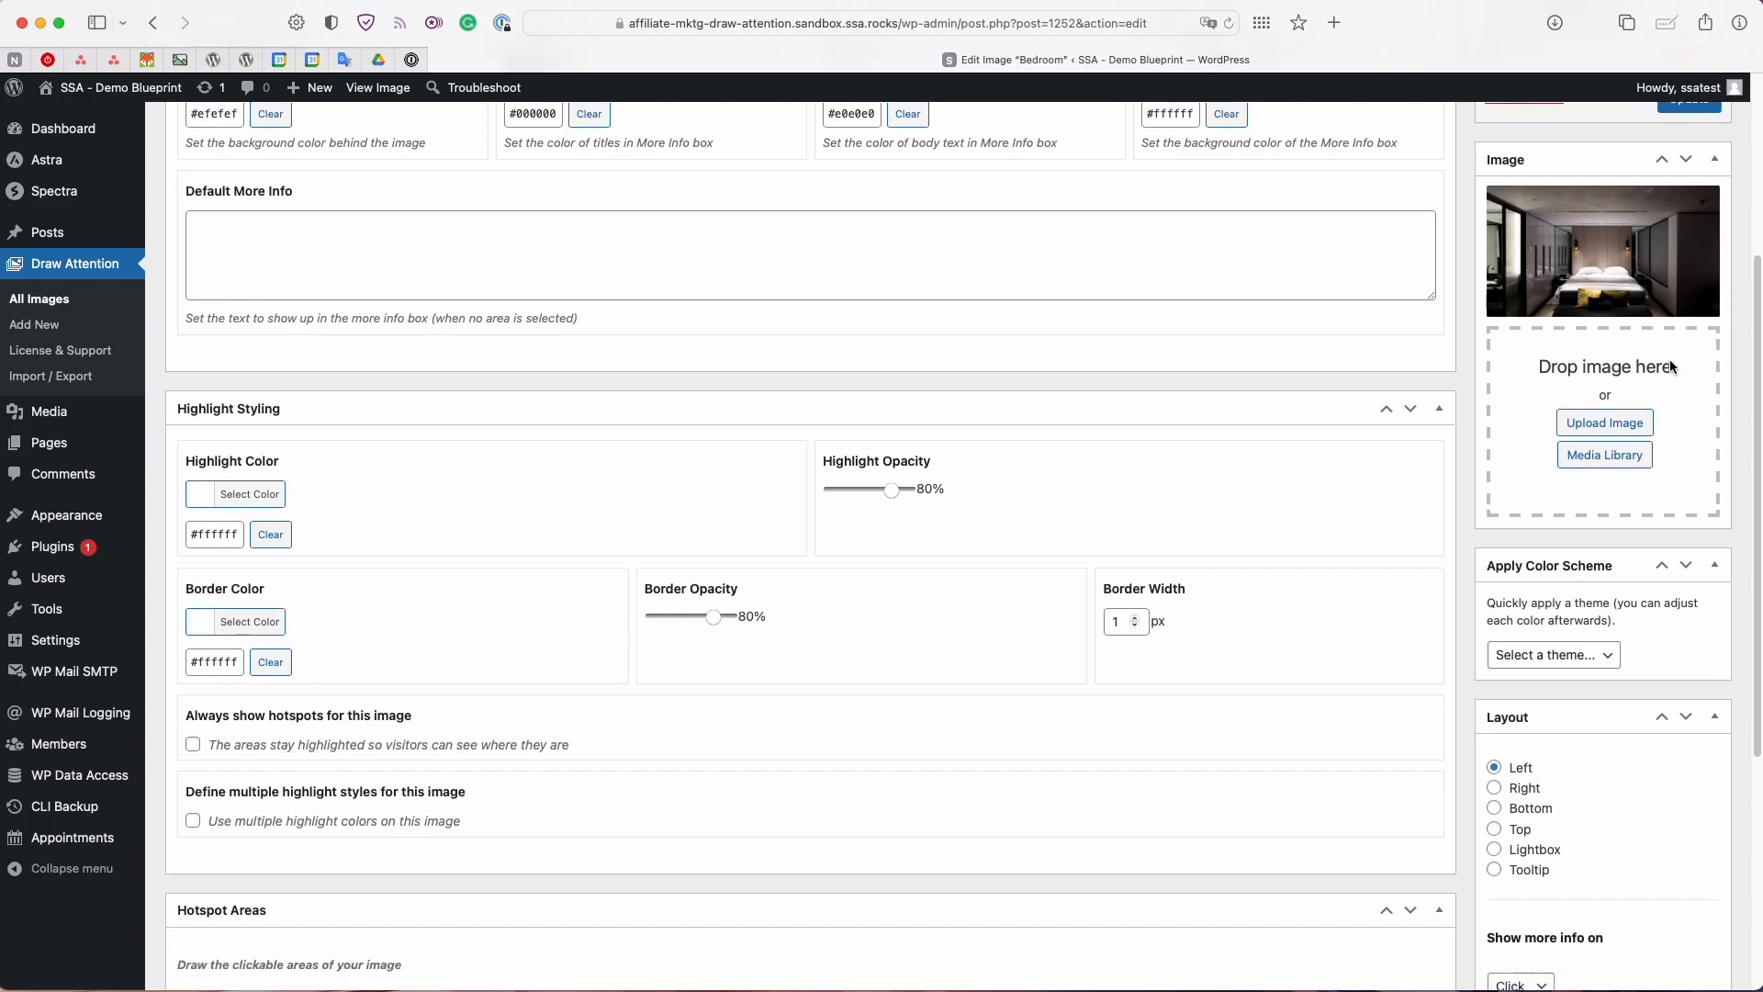
scroll(1671, 377, down, 1)
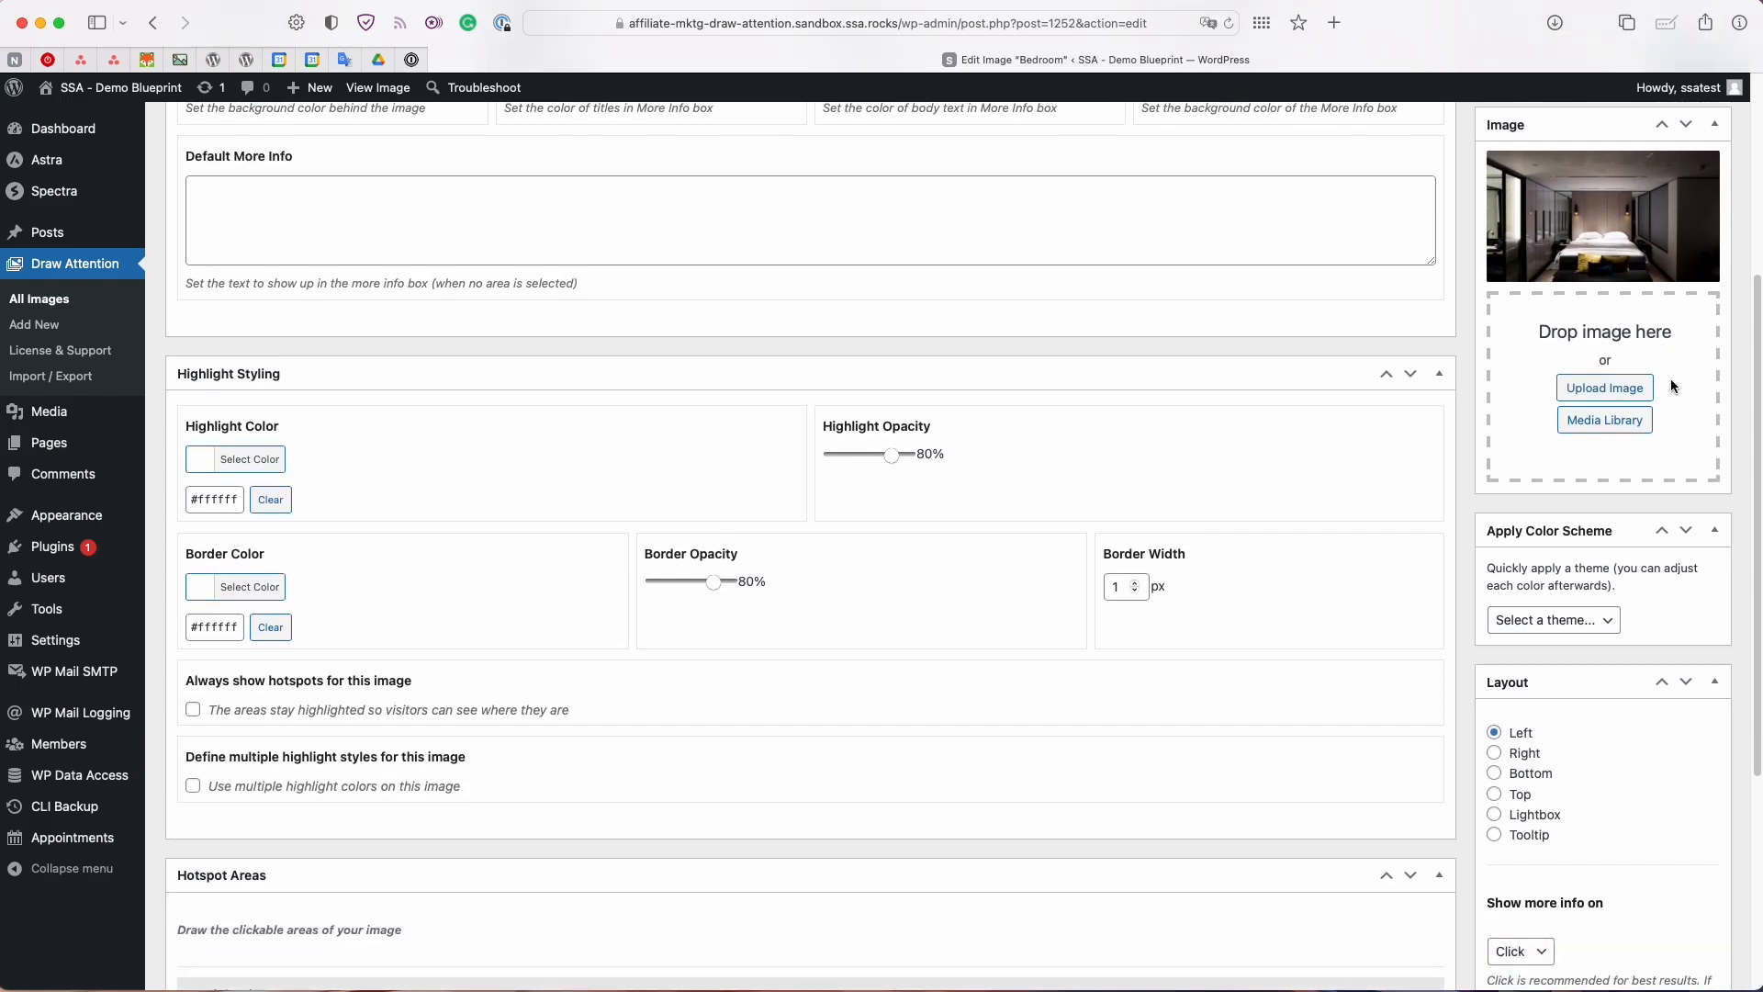
scroll(1671, 379, down, 2)
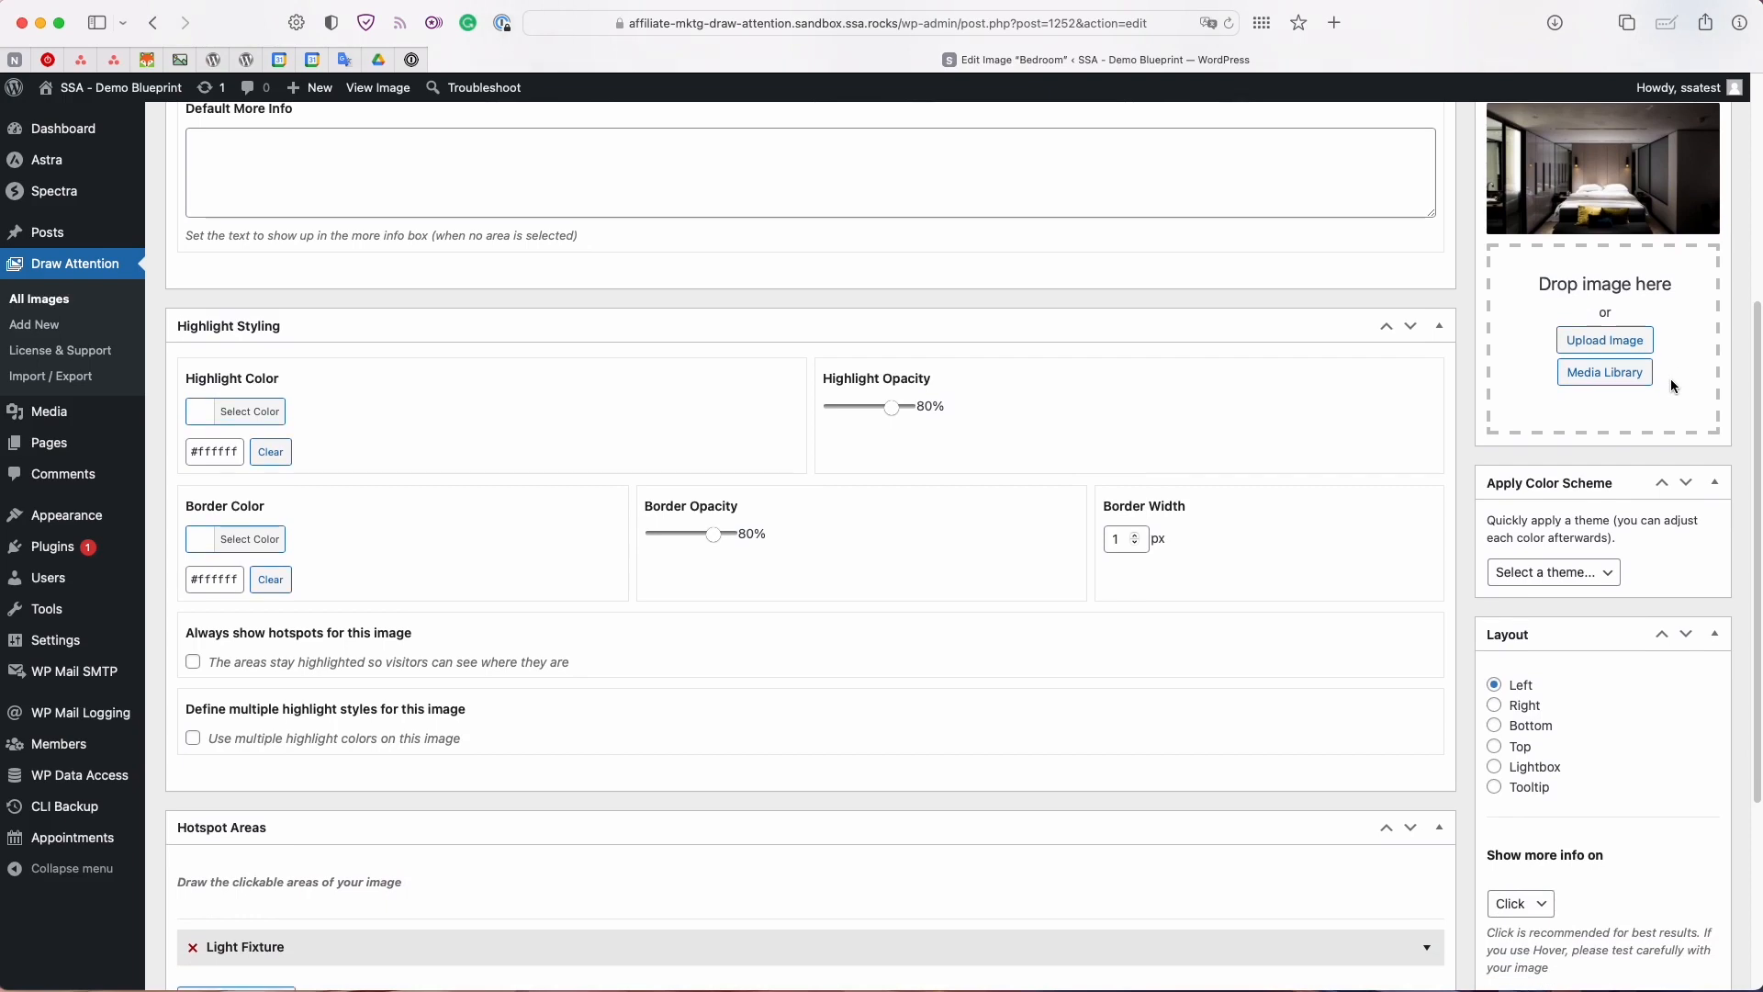
- Apply the Dark color scheme to the Bedroom image
scroll(1671, 379, down, 3)
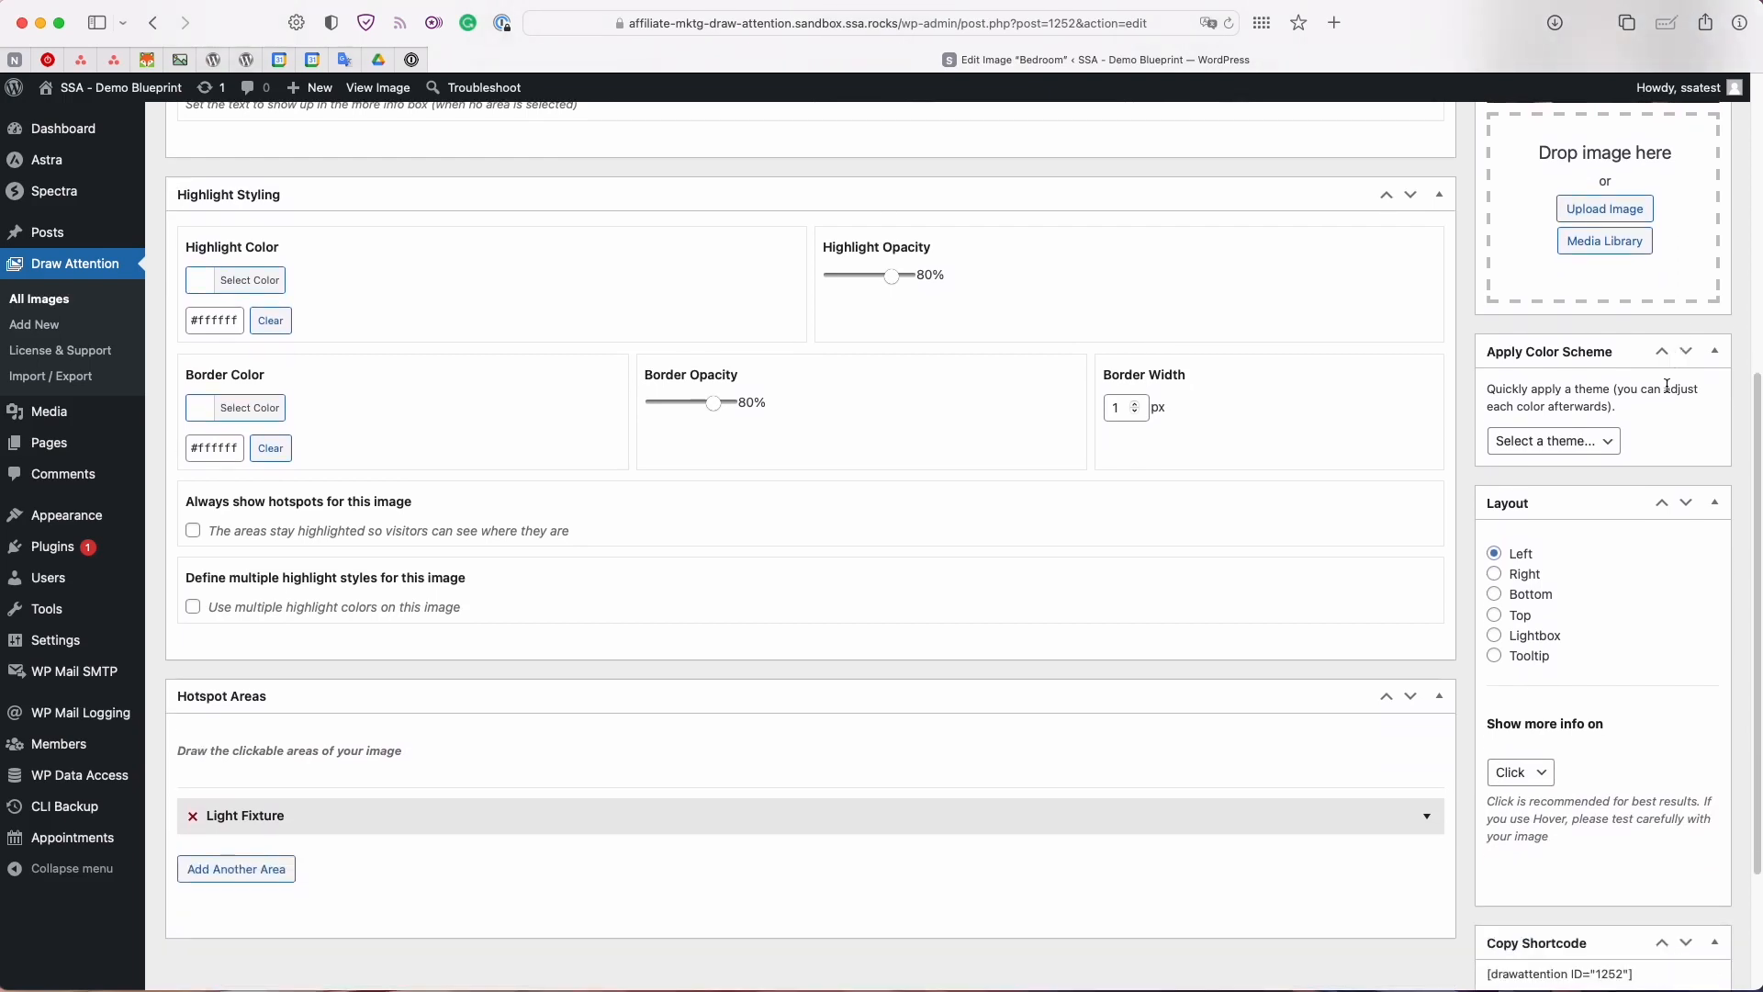
scroll(1667, 386, down, 1)
click(1561, 418)
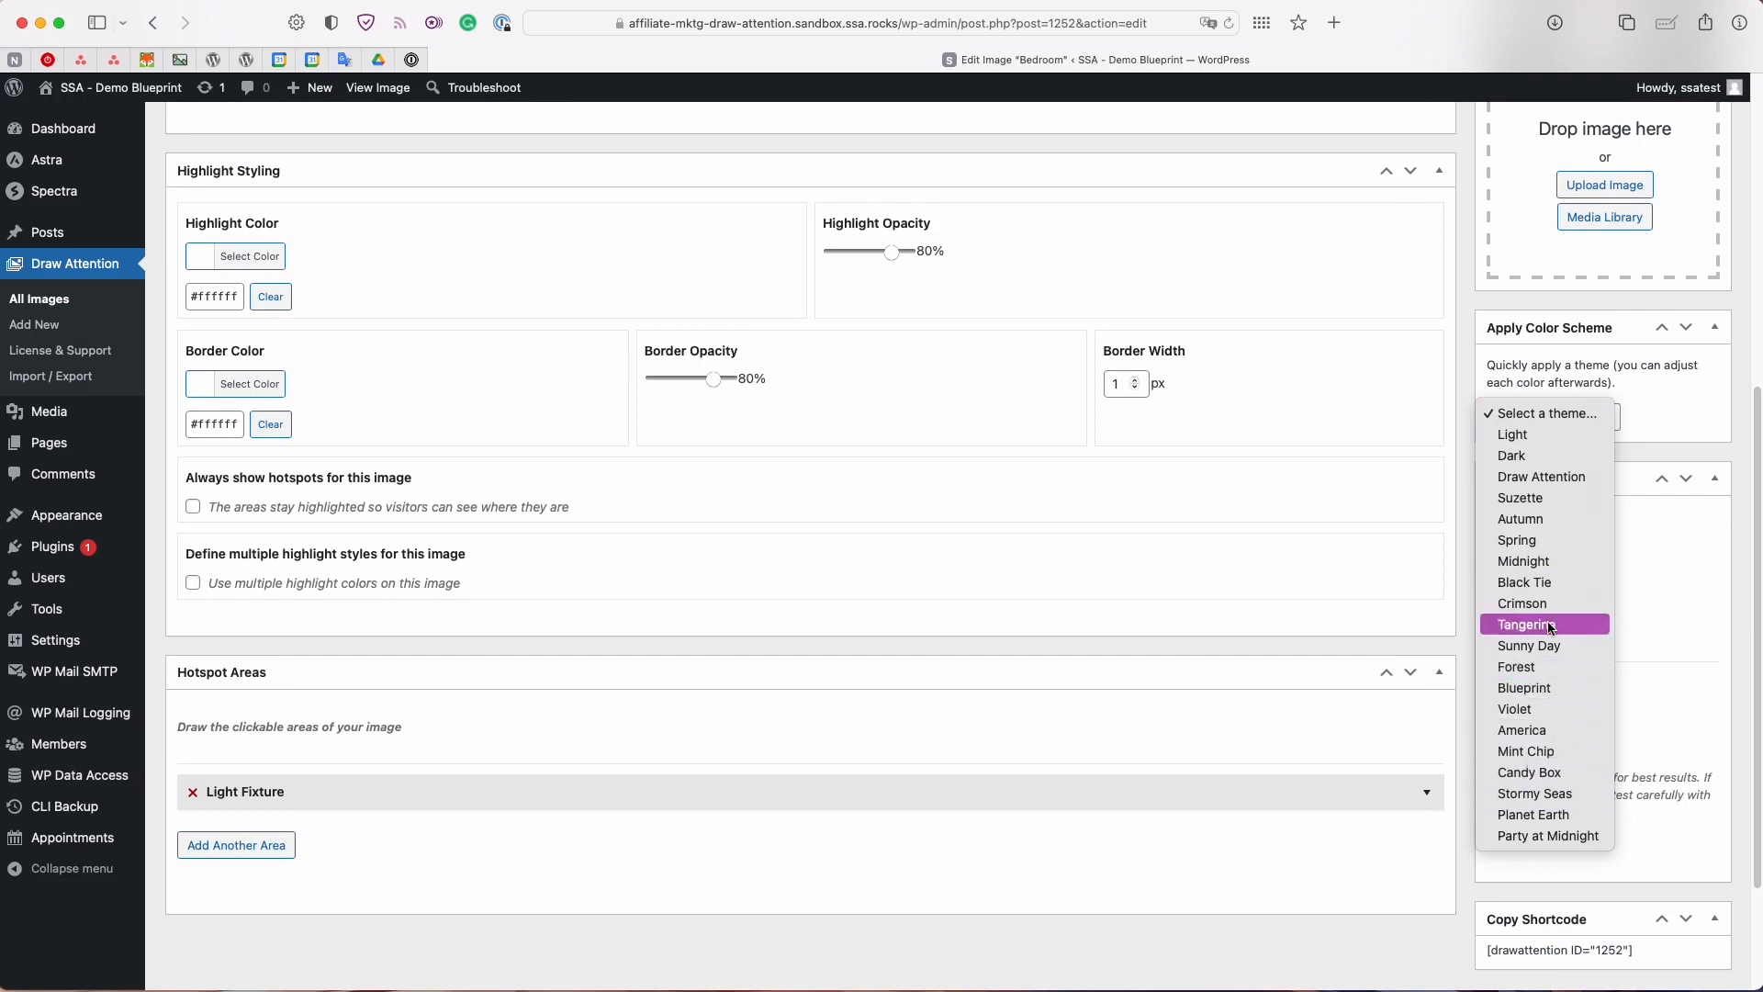
click(1569, 457)
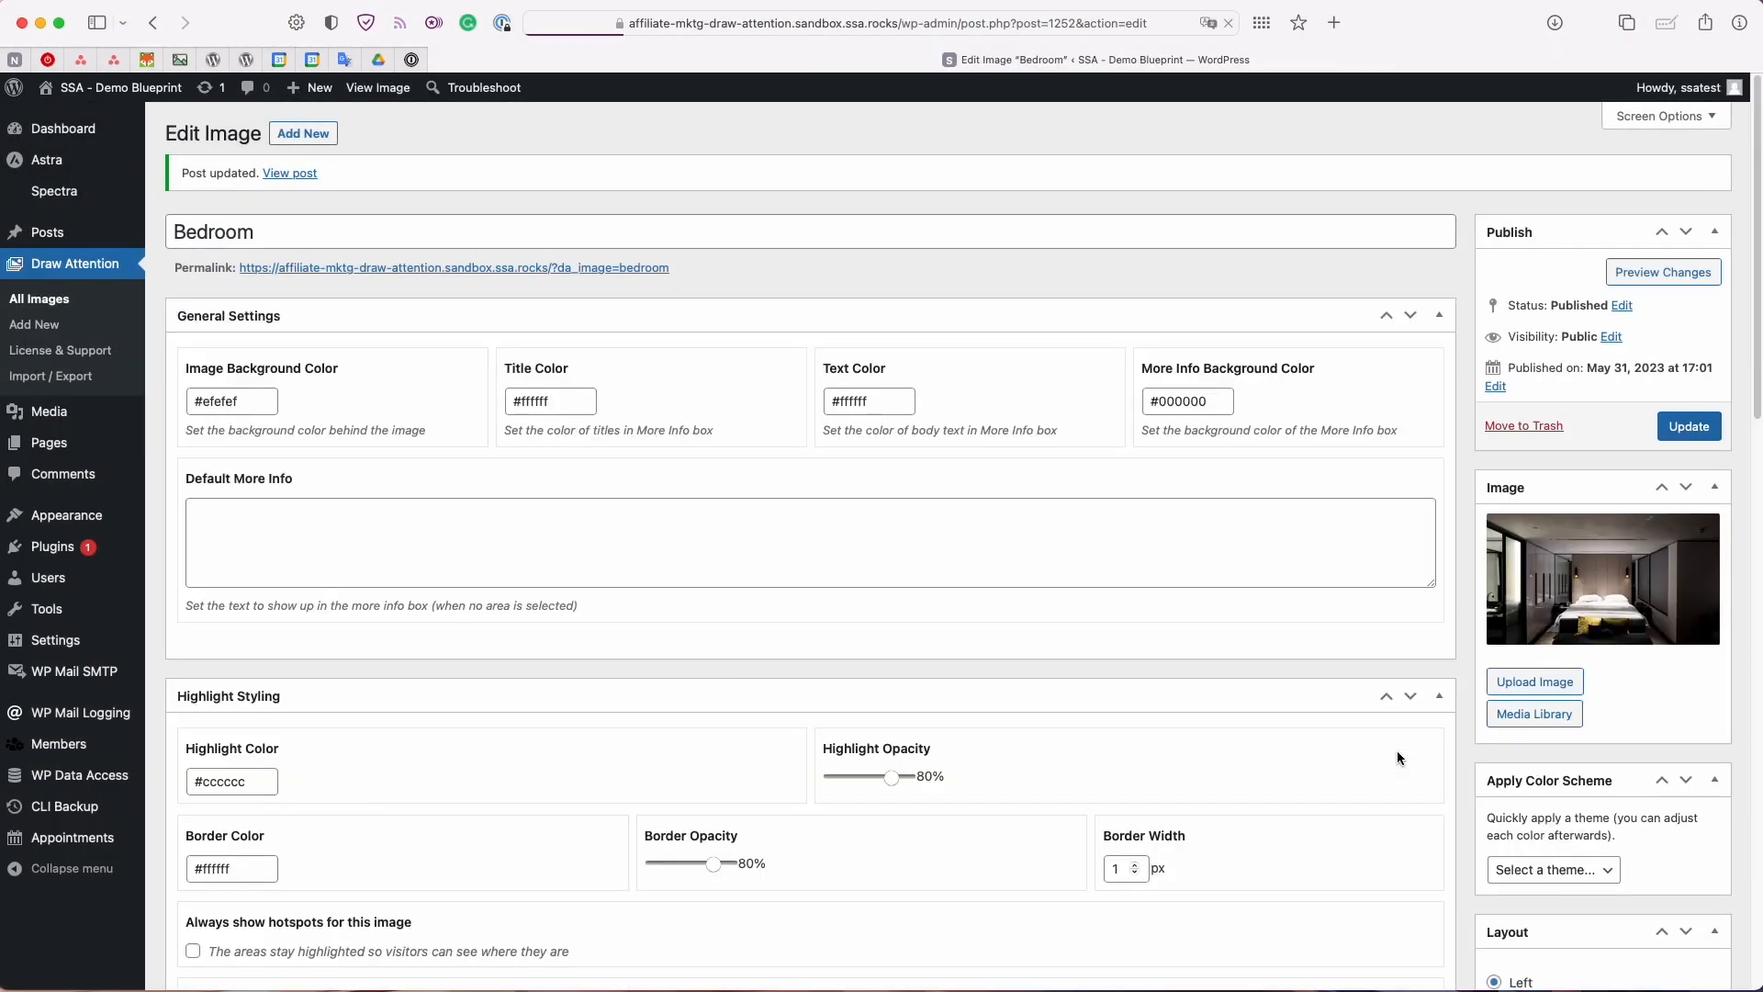
- Review the image's Layout options, collapse the Layout box and select the shortcode text under Copy Shortcode
scroll(1397, 751, down, 5)
scroll(1396, 742, down, 1)
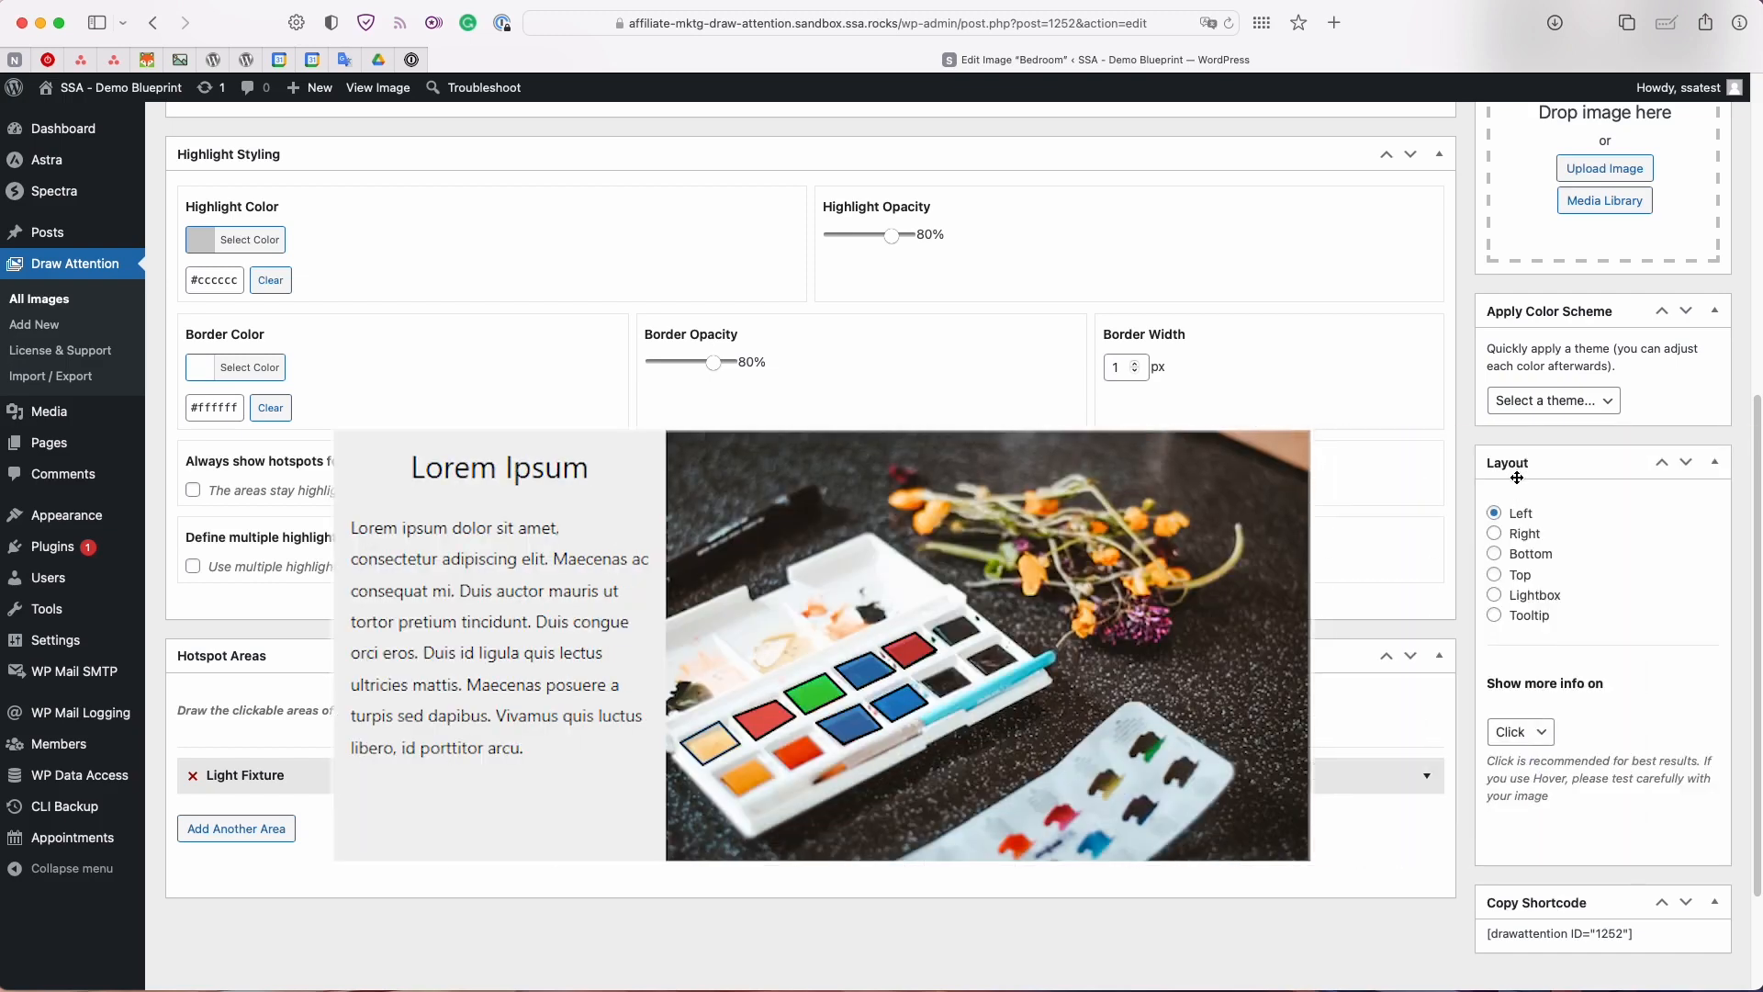
scroll(1446, 542, down, 1)
scroll(1446, 542, up, 1)
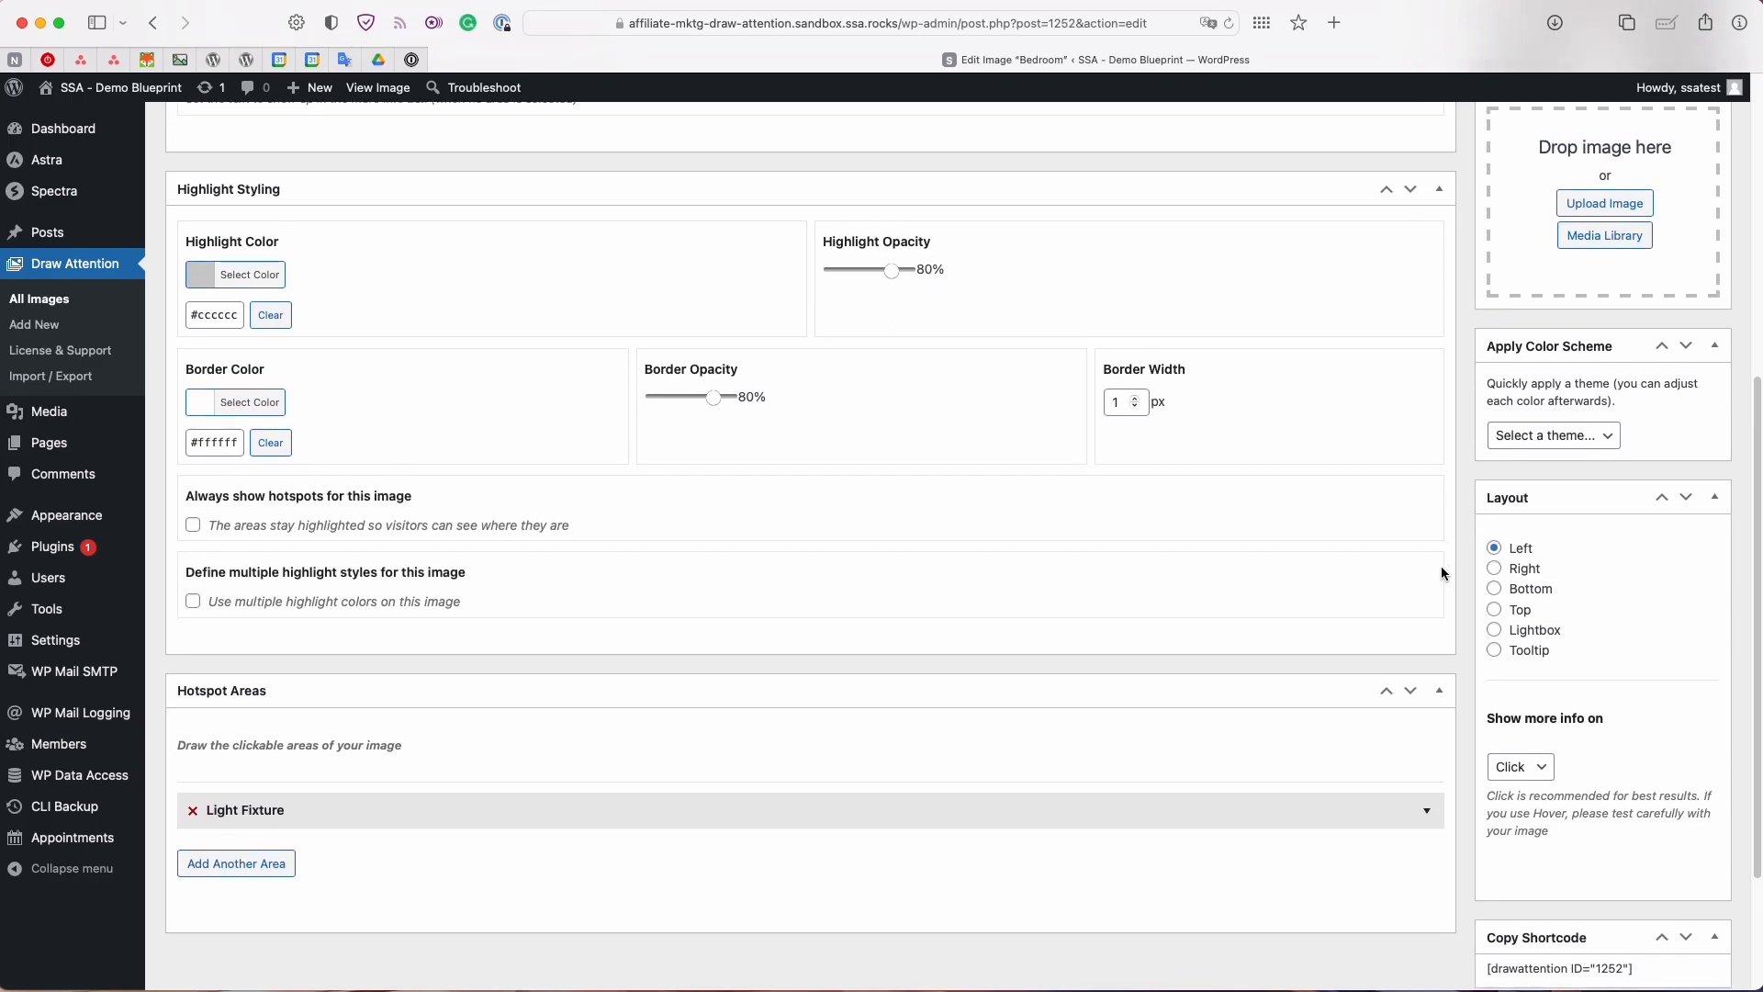
click(1713, 500)
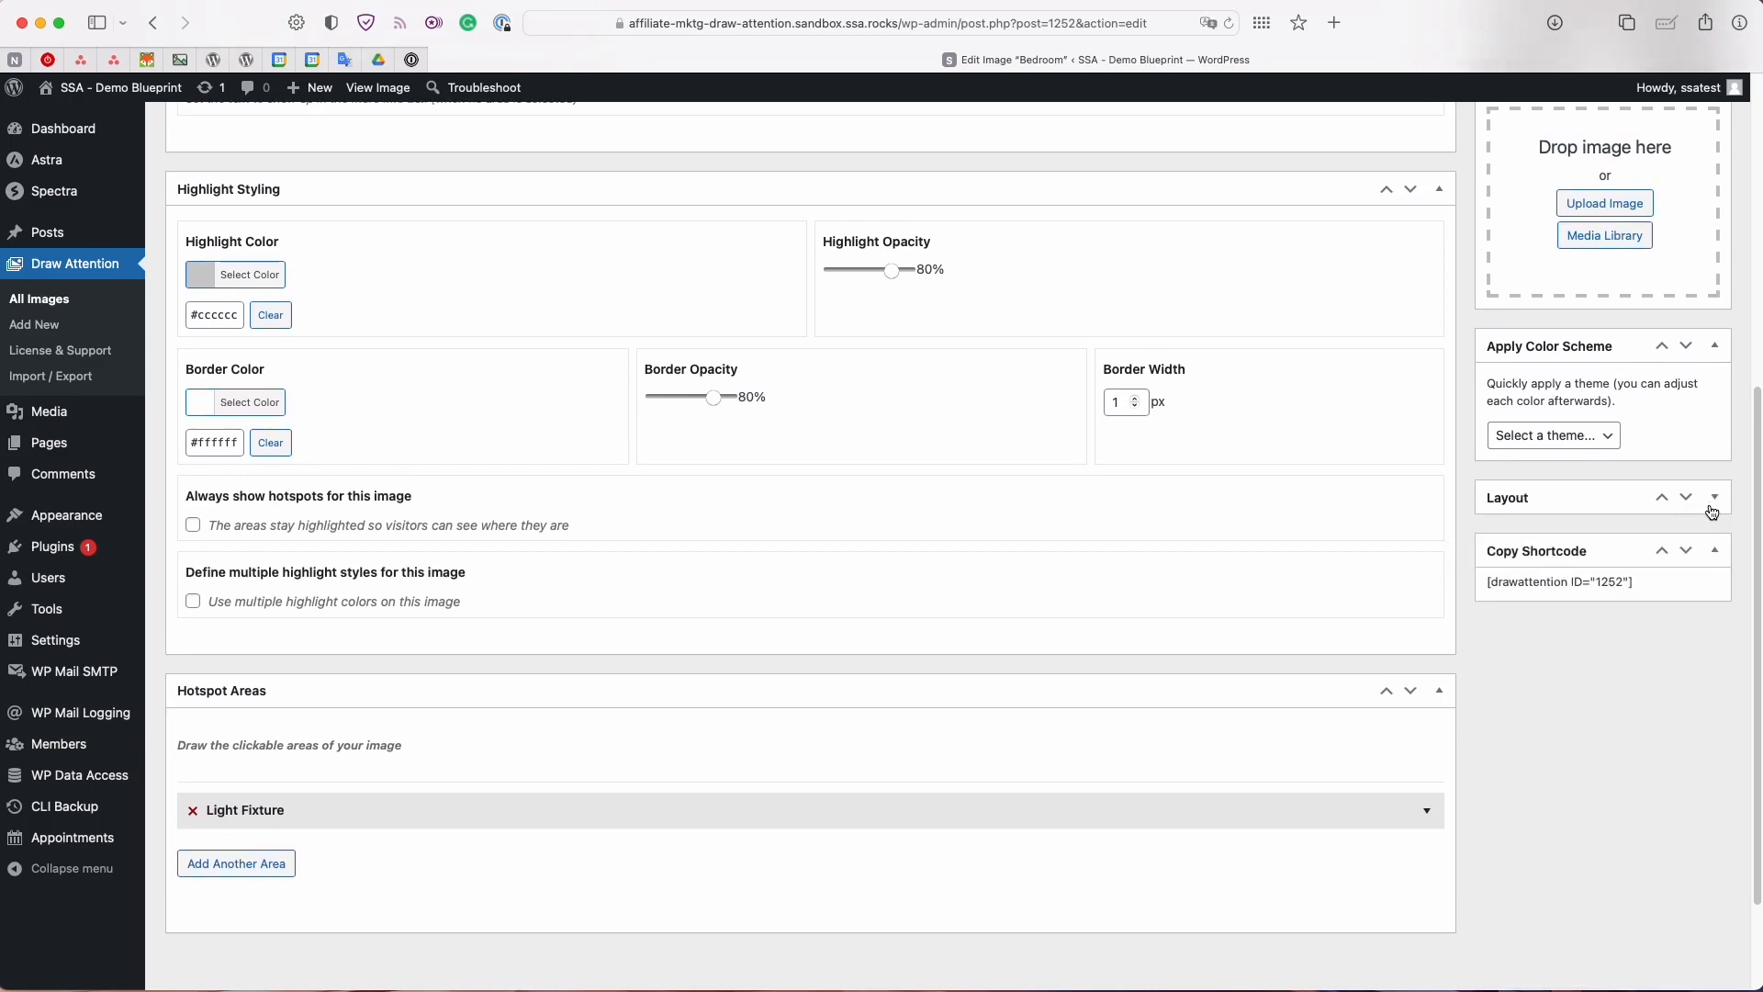
triple_click(1560, 581)
- Add another clickable area to Hotspot Areas and title it Velvet Pillows
scroll(1455, 614, up, 6)
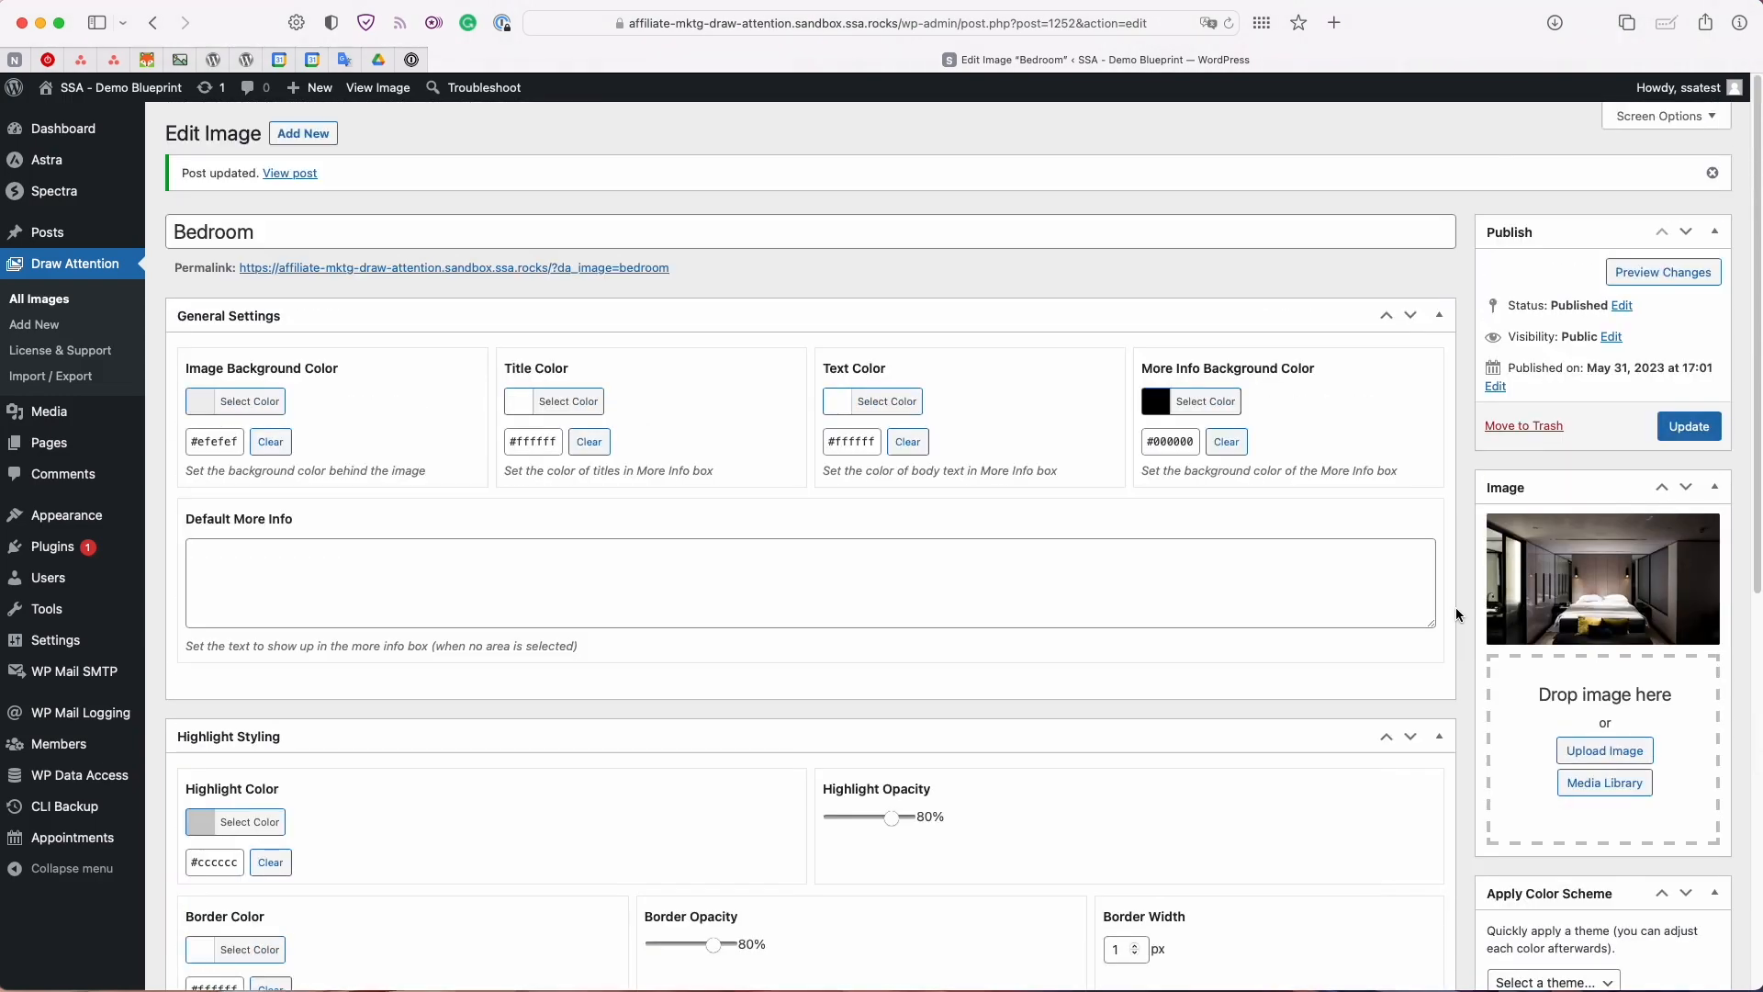
scroll(1457, 620, down, 2)
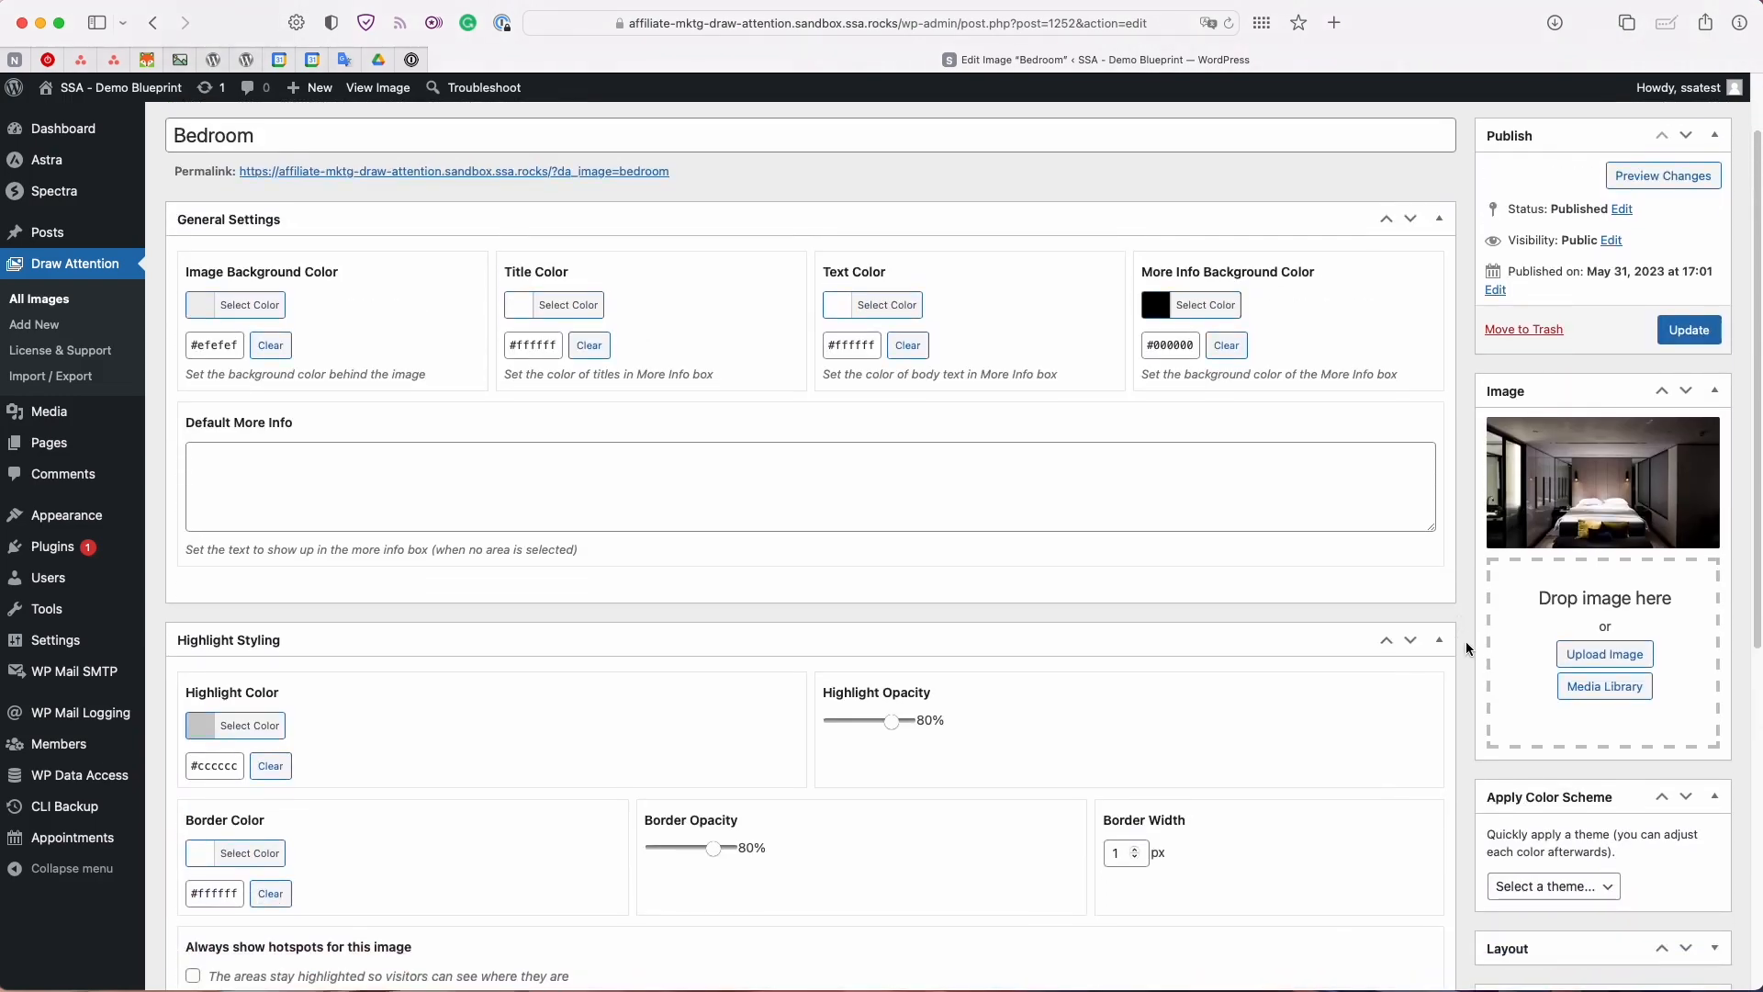
scroll(1467, 648, down, 1)
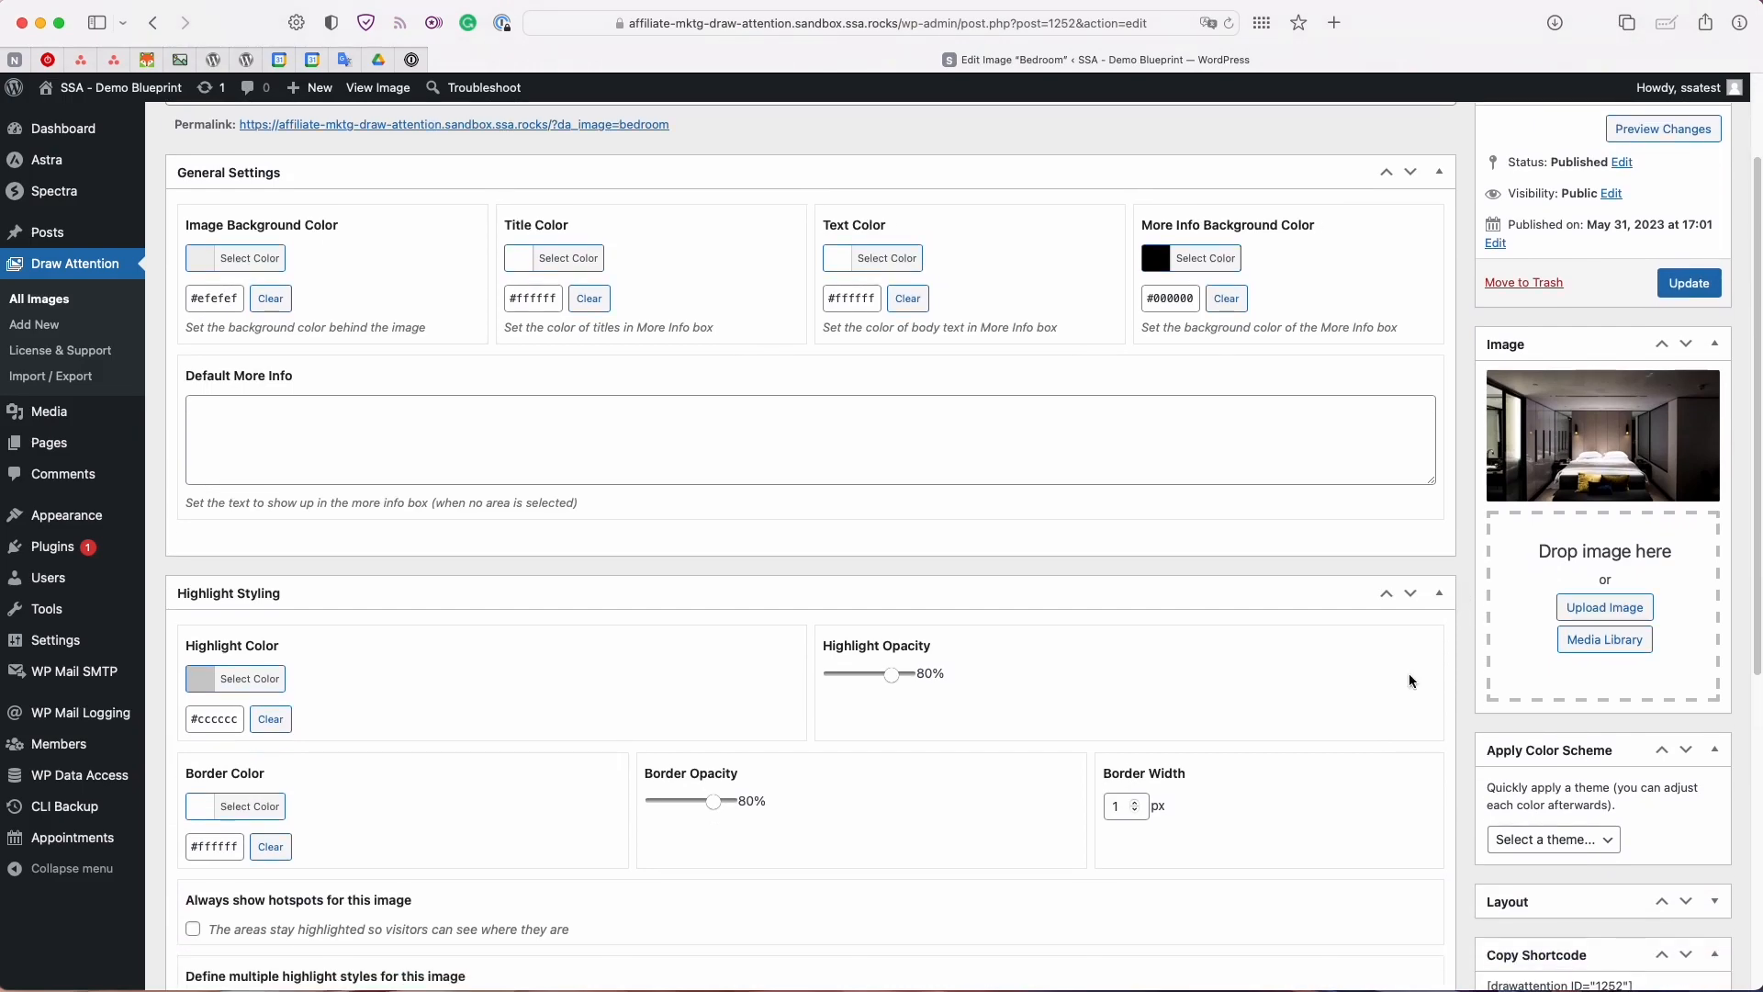
scroll(1409, 674, down, 9)
click(244, 728)
click(615, 638)
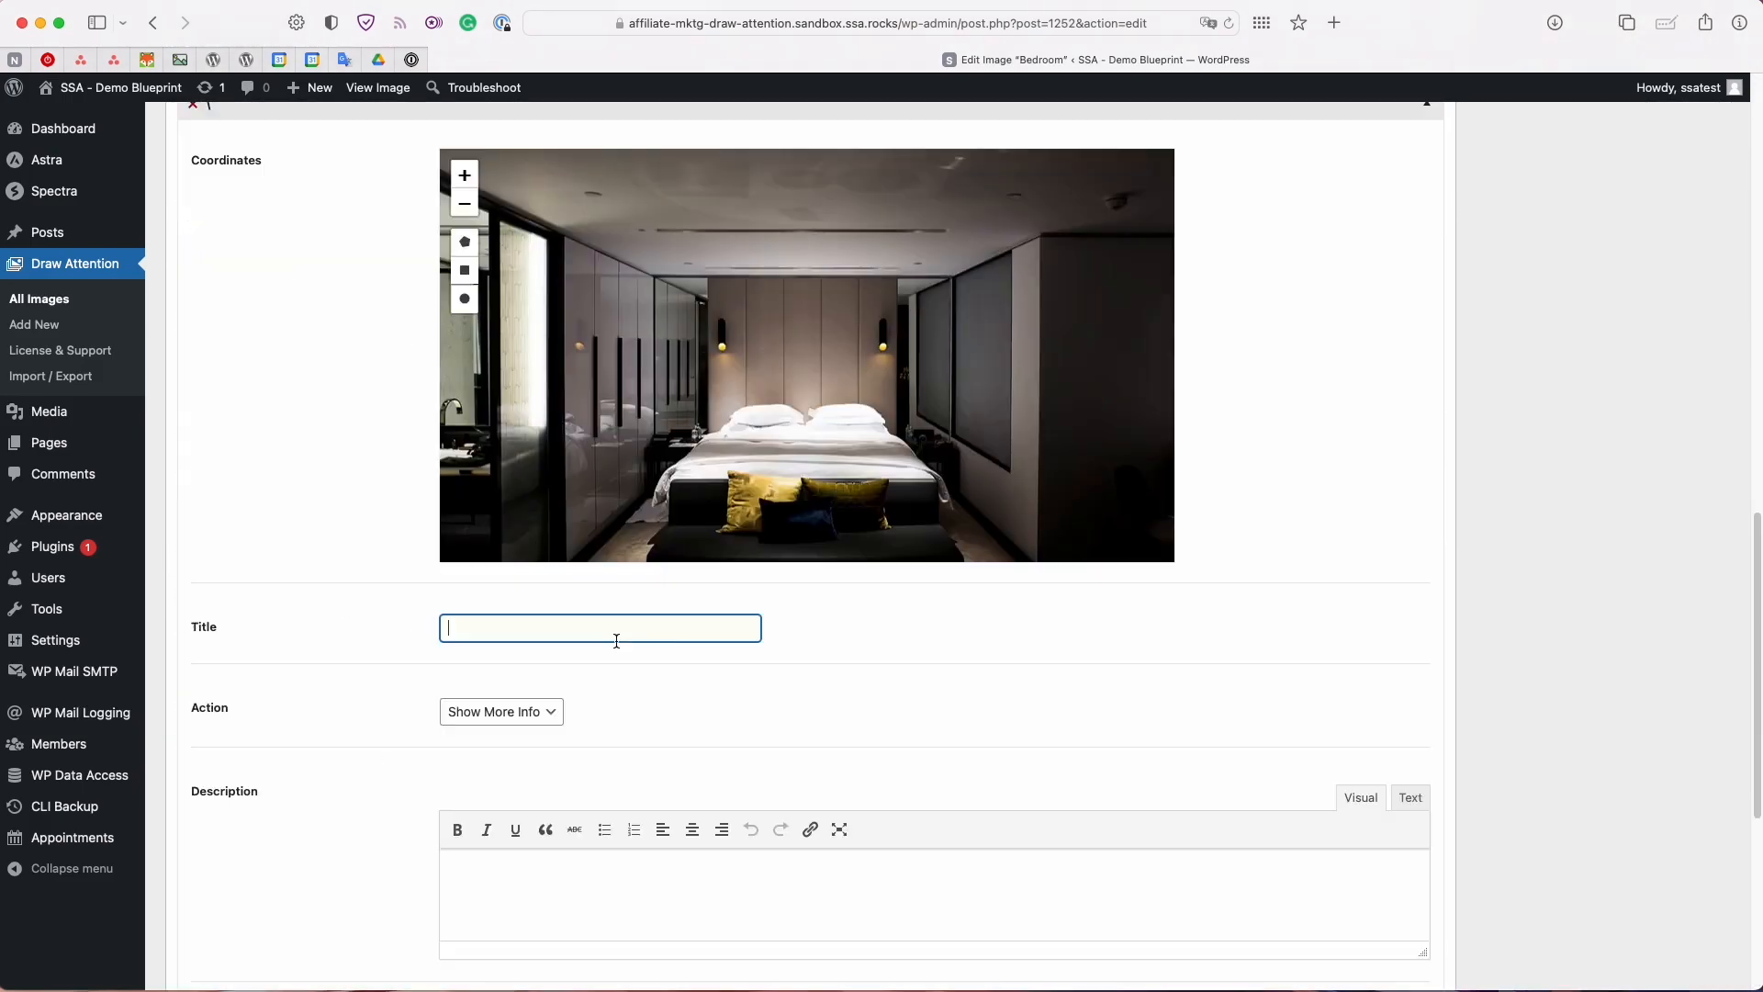
text(Velvet Pillows)
- Set the Velvet Pillows action to Go to URL with the velvet pillow product page on clic.com, opening in a new window
click(501, 712)
click(521, 722)
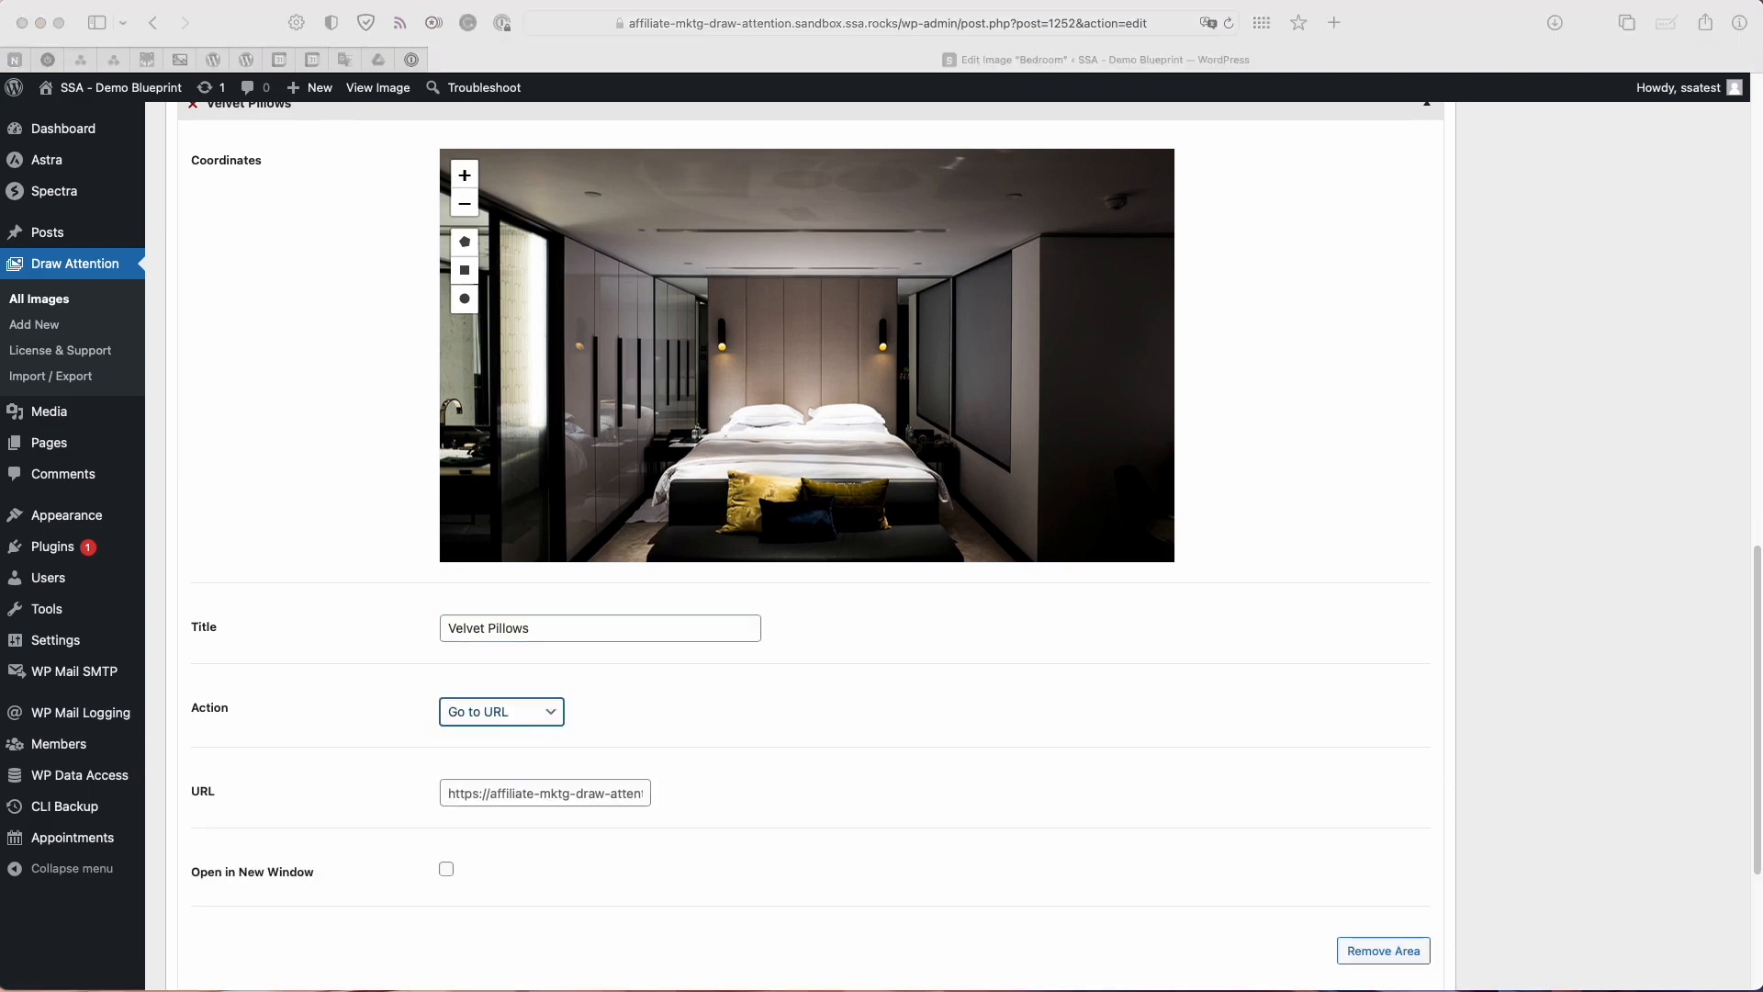
click(563, 793)
key(super+a)
key(super+v)
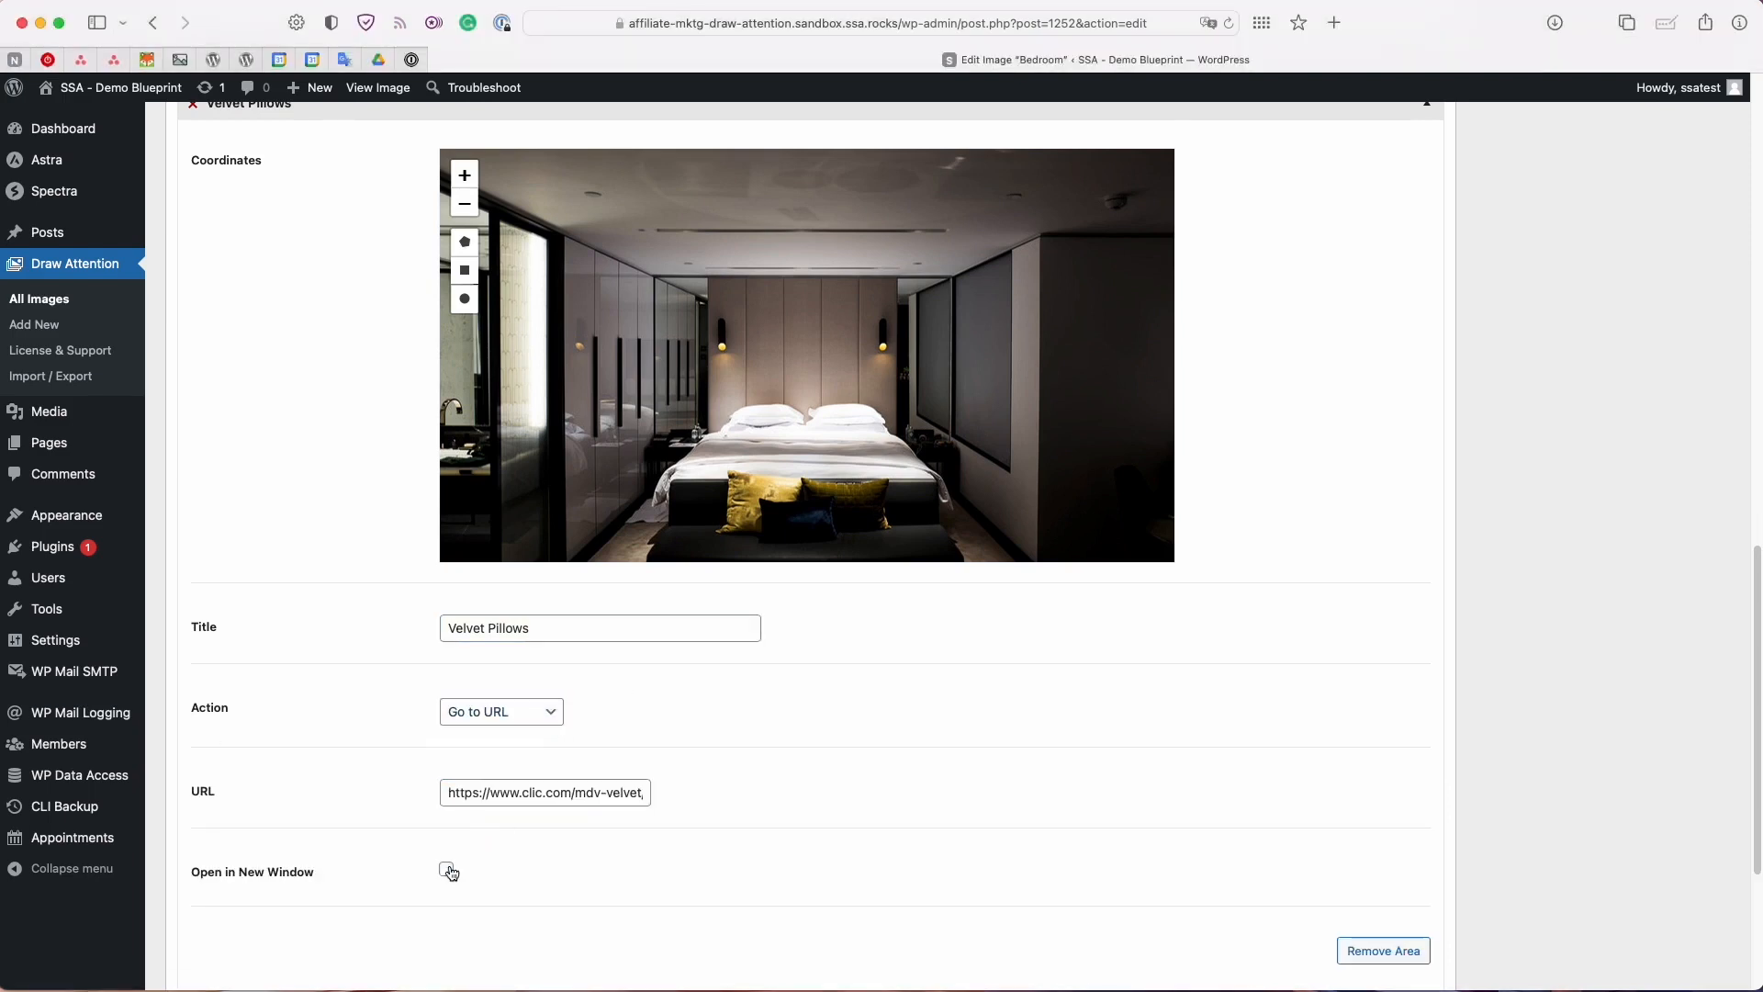
click(447, 869)
- Draw a rectangular hotspot around the pillows at the foot of the bed and collapse the Velvet Pillows area
scroll(614, 374, down, 1)
click(465, 141)
drag(664, 382, 657, 143)
click(465, 235)
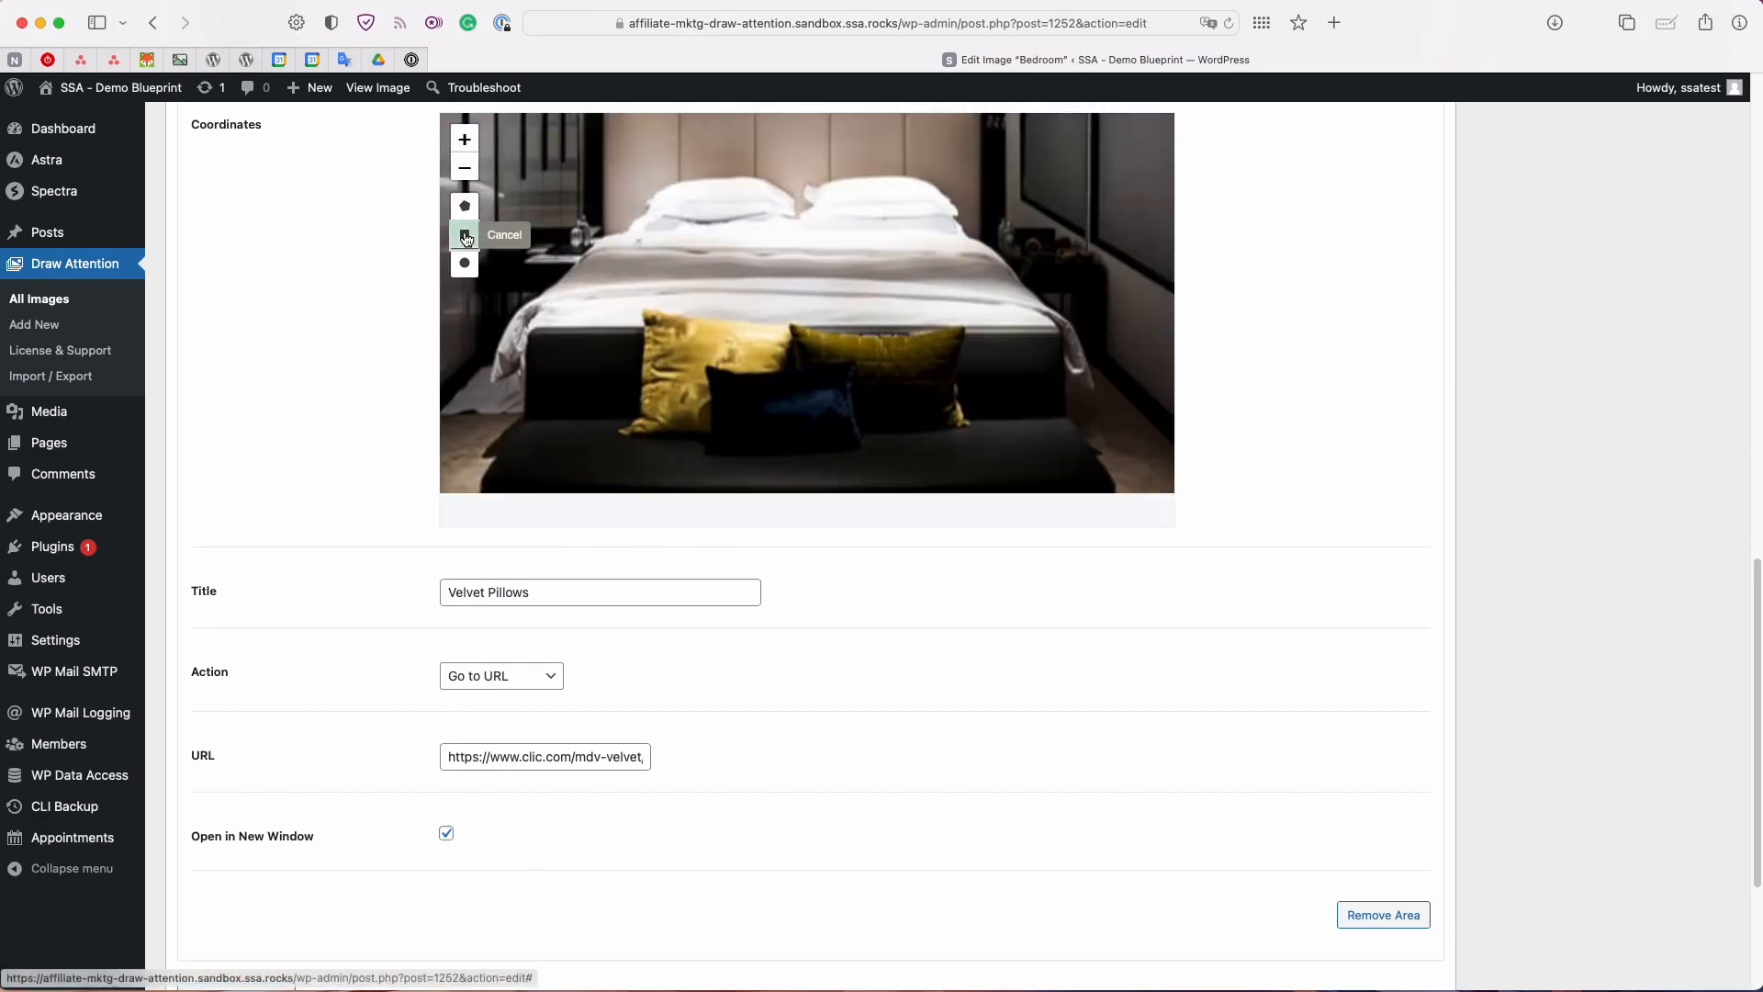
mouse_move(641, 315)
mouse_down()
mouse_move(693, 396)
mouse_move(966, 436)
mouse_up()
scroll(398, 510, up, 2)
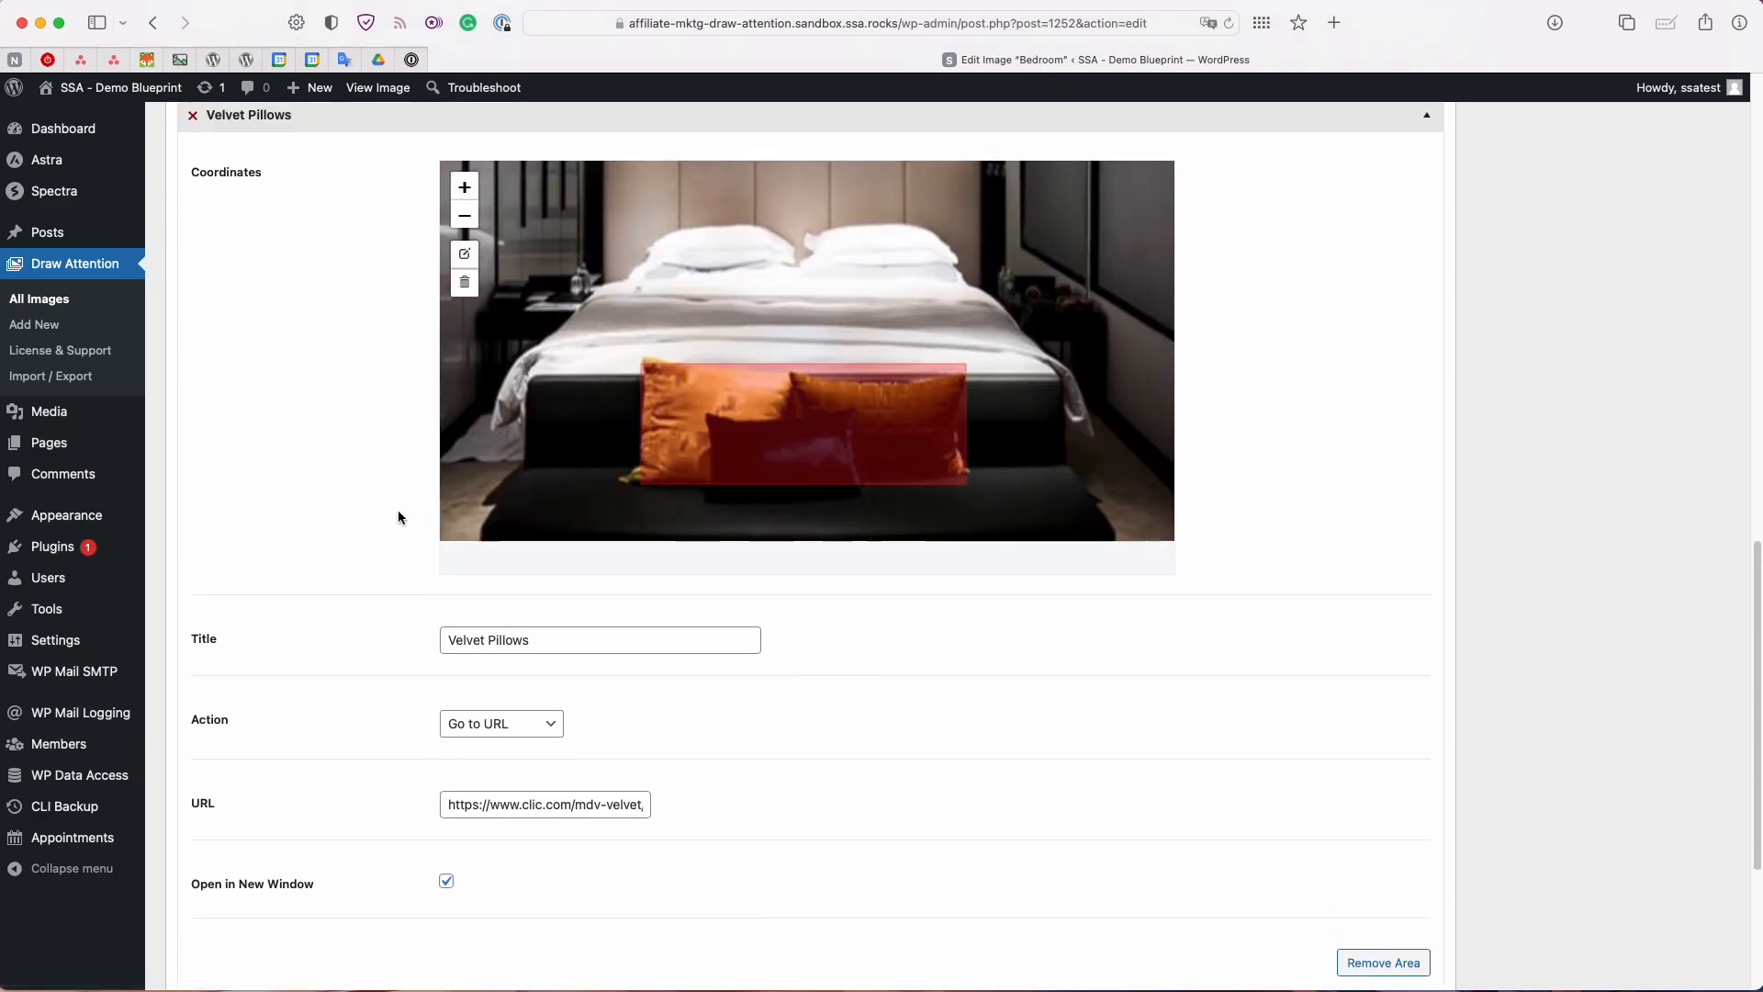
click(1426, 151)
- Add a third clickable area titled Fitted Wardrobe and set its action to Go to URL
click(248, 720)
scroll(705, 651, down, 12)
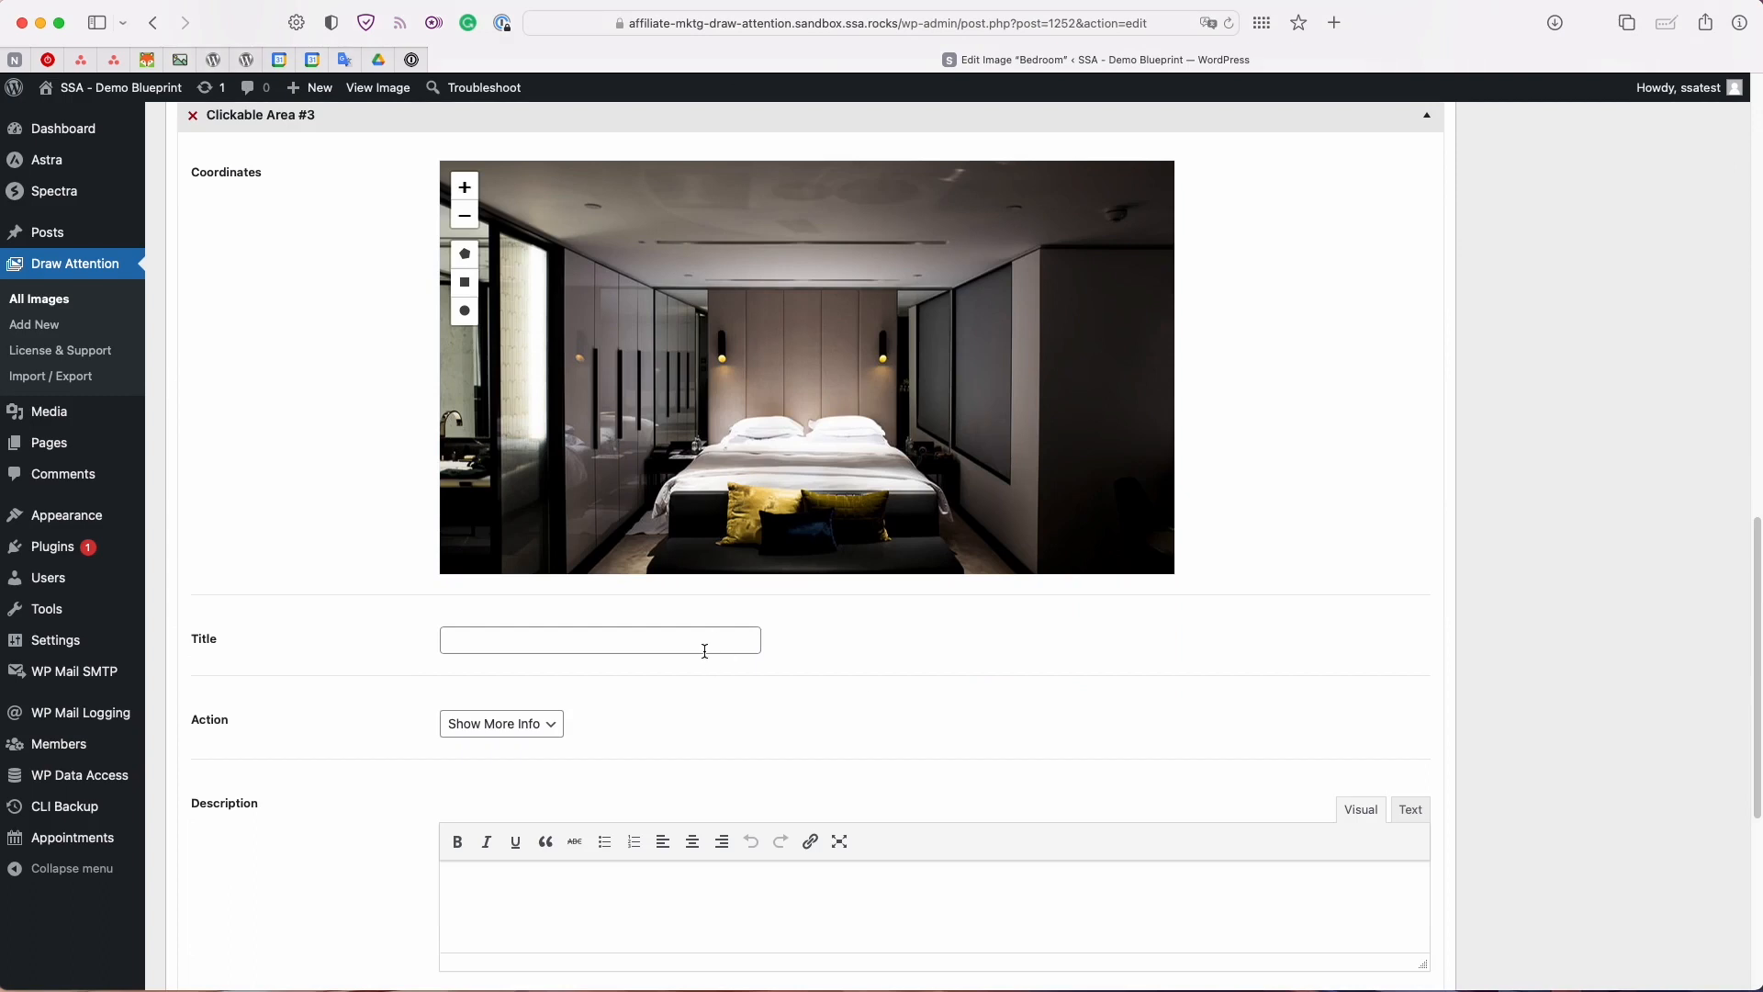
click(704, 651)
text(Fitted Wardrobe)
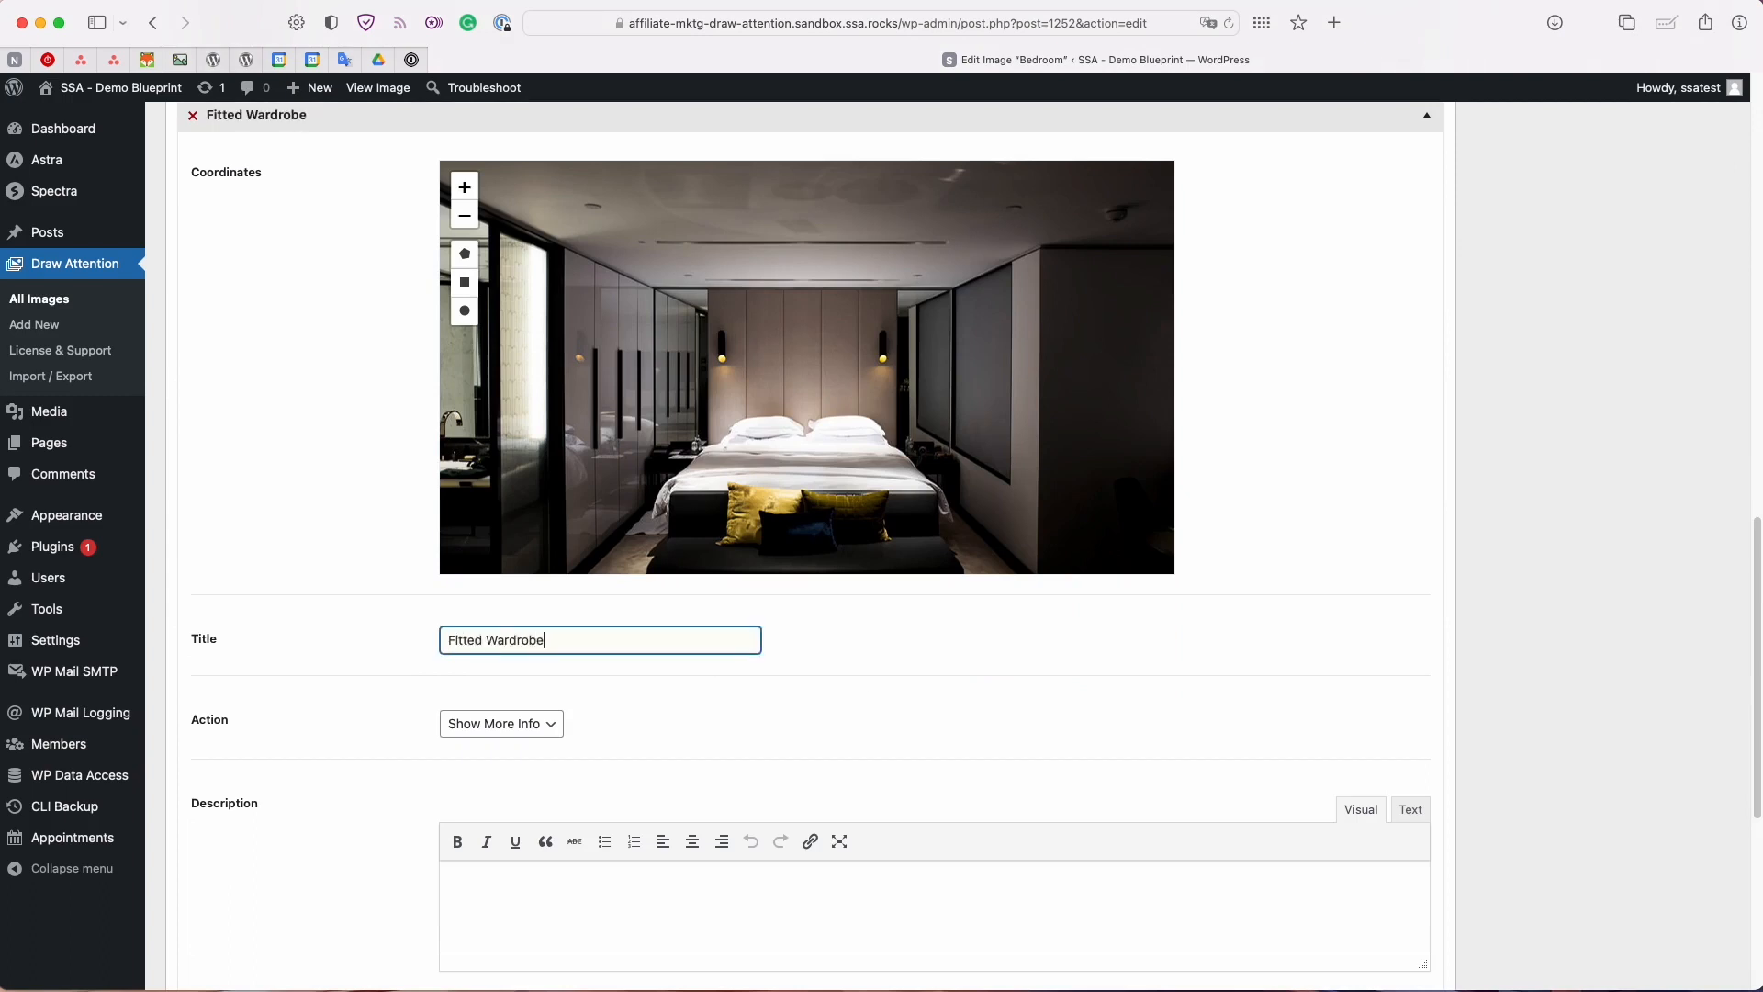
click(502, 723)
click(496, 737)
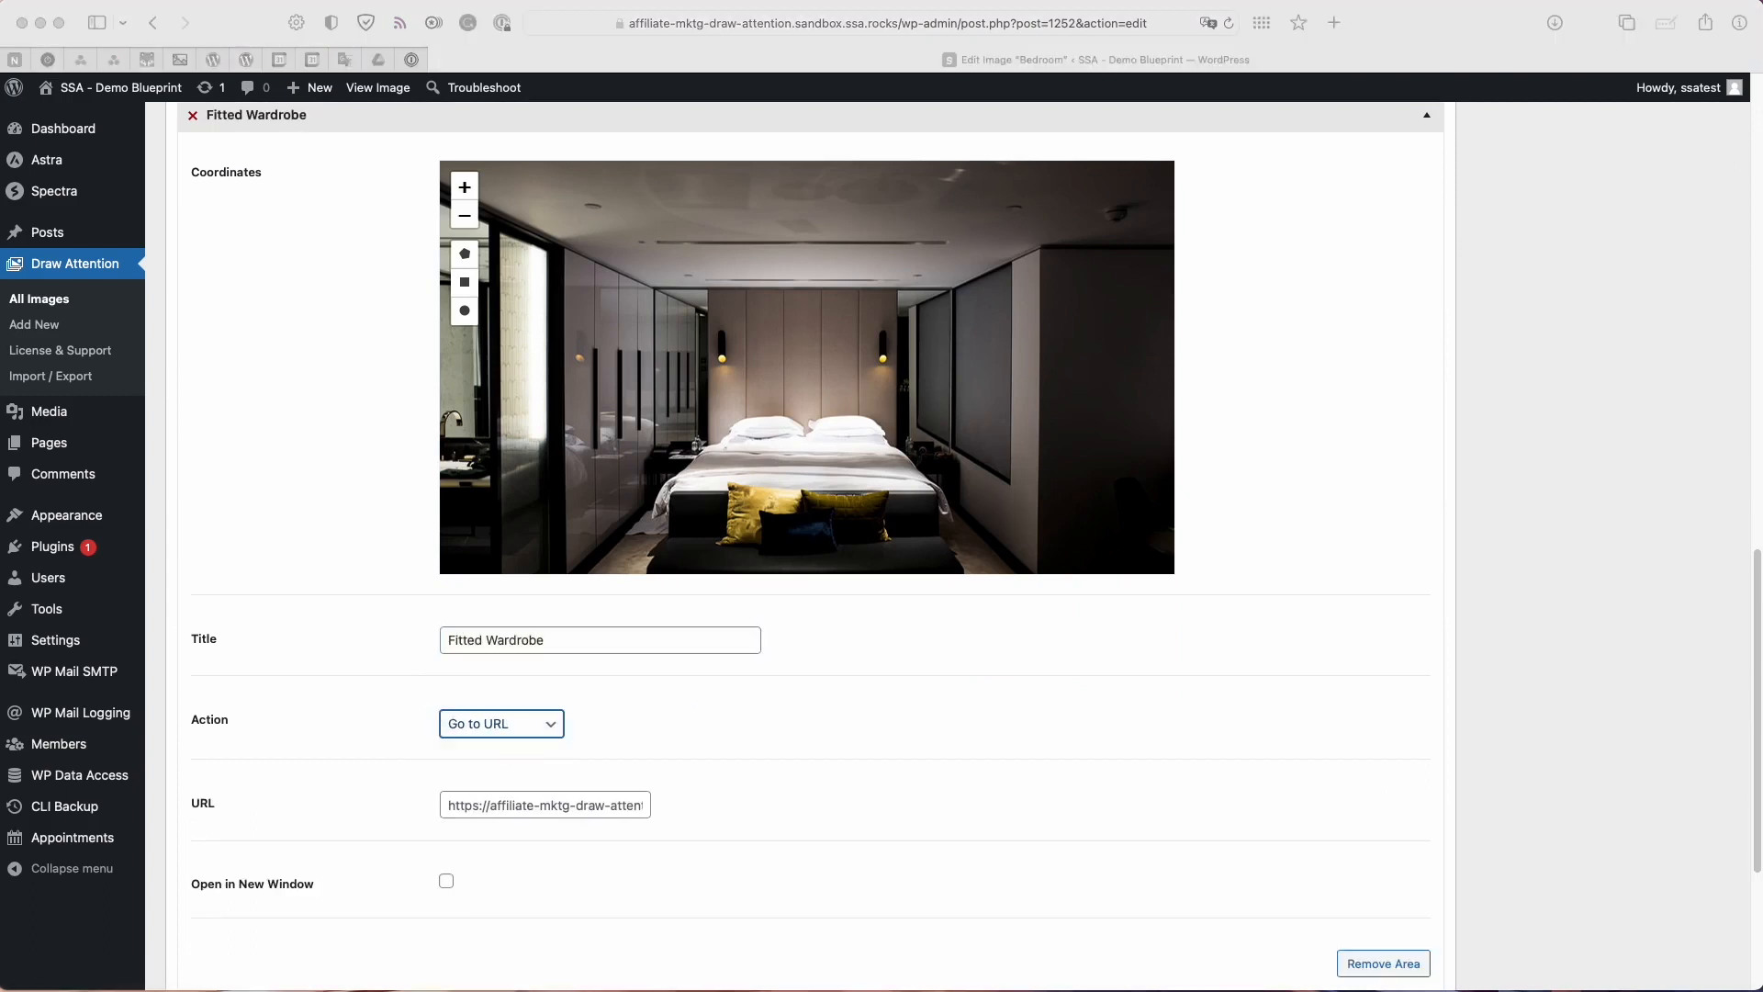
- Set the Fitted Wardrobe URL to the copied archiproducts.com product page and have it open in a new window
click(626, 808)
key(super+v)
click(447, 881)
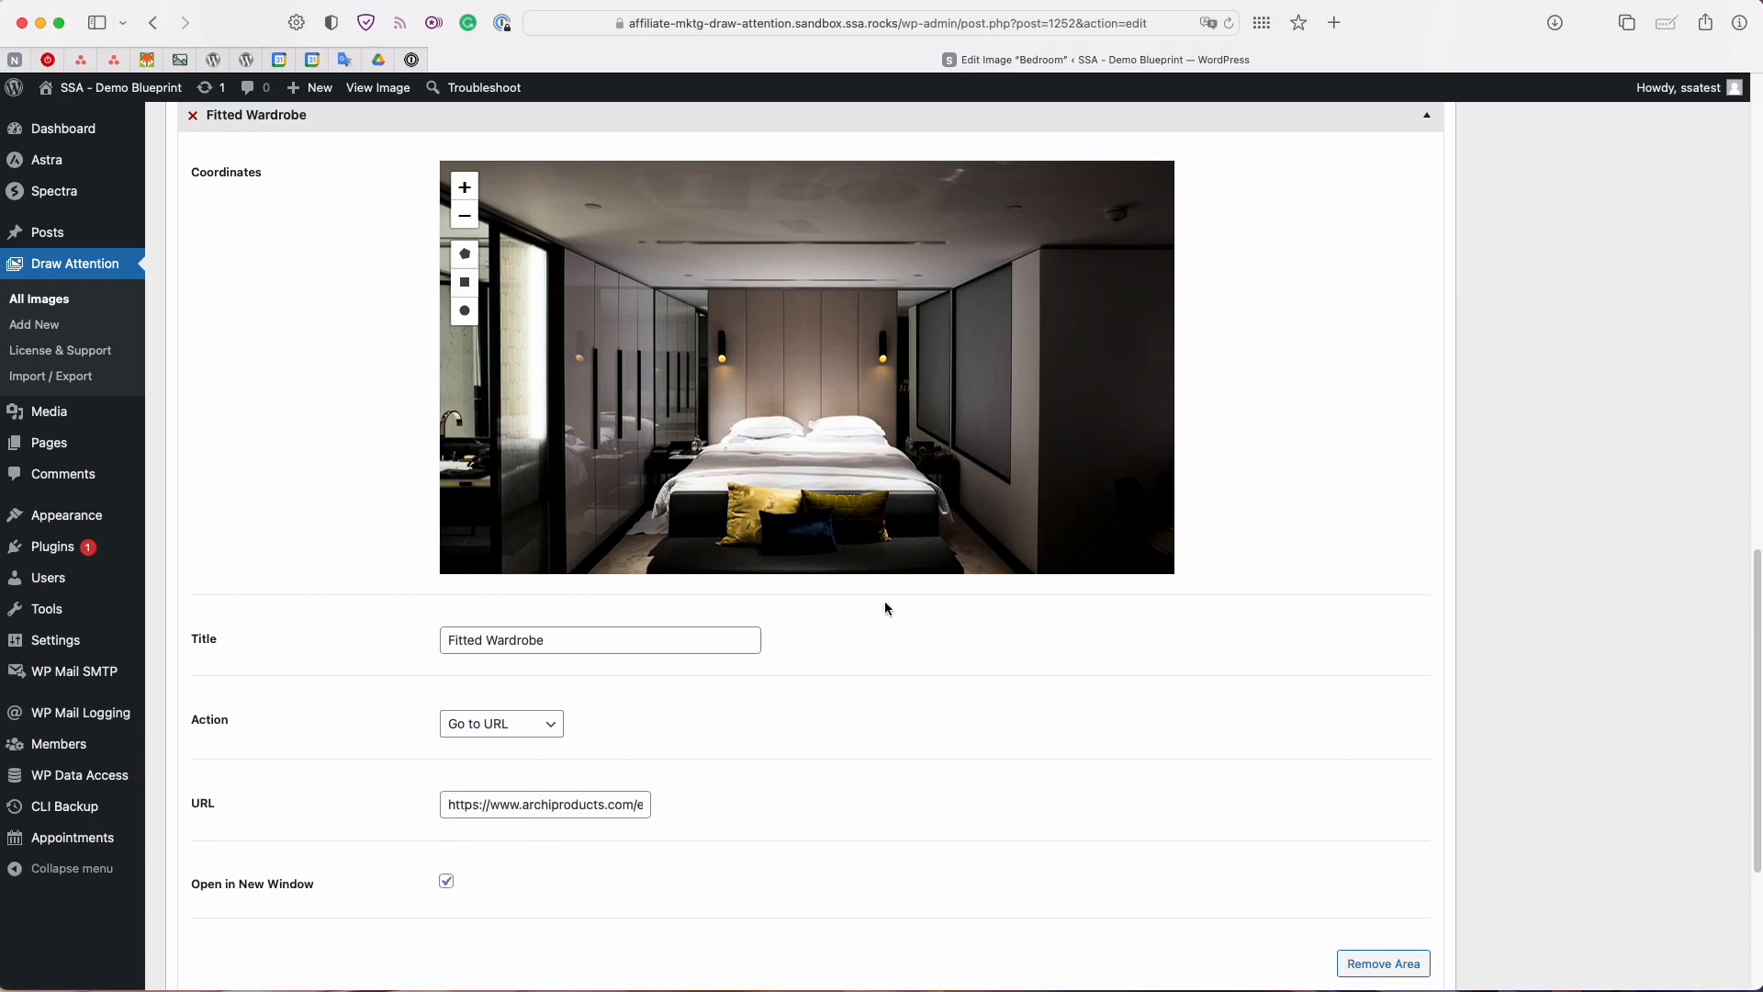
- Draw a polygon hotspot tracing the glossy fitted wardrobe doors and collapse the Fitted Wardrobe area
click(464, 192)
drag(768, 337, 1117, 410)
click(464, 255)
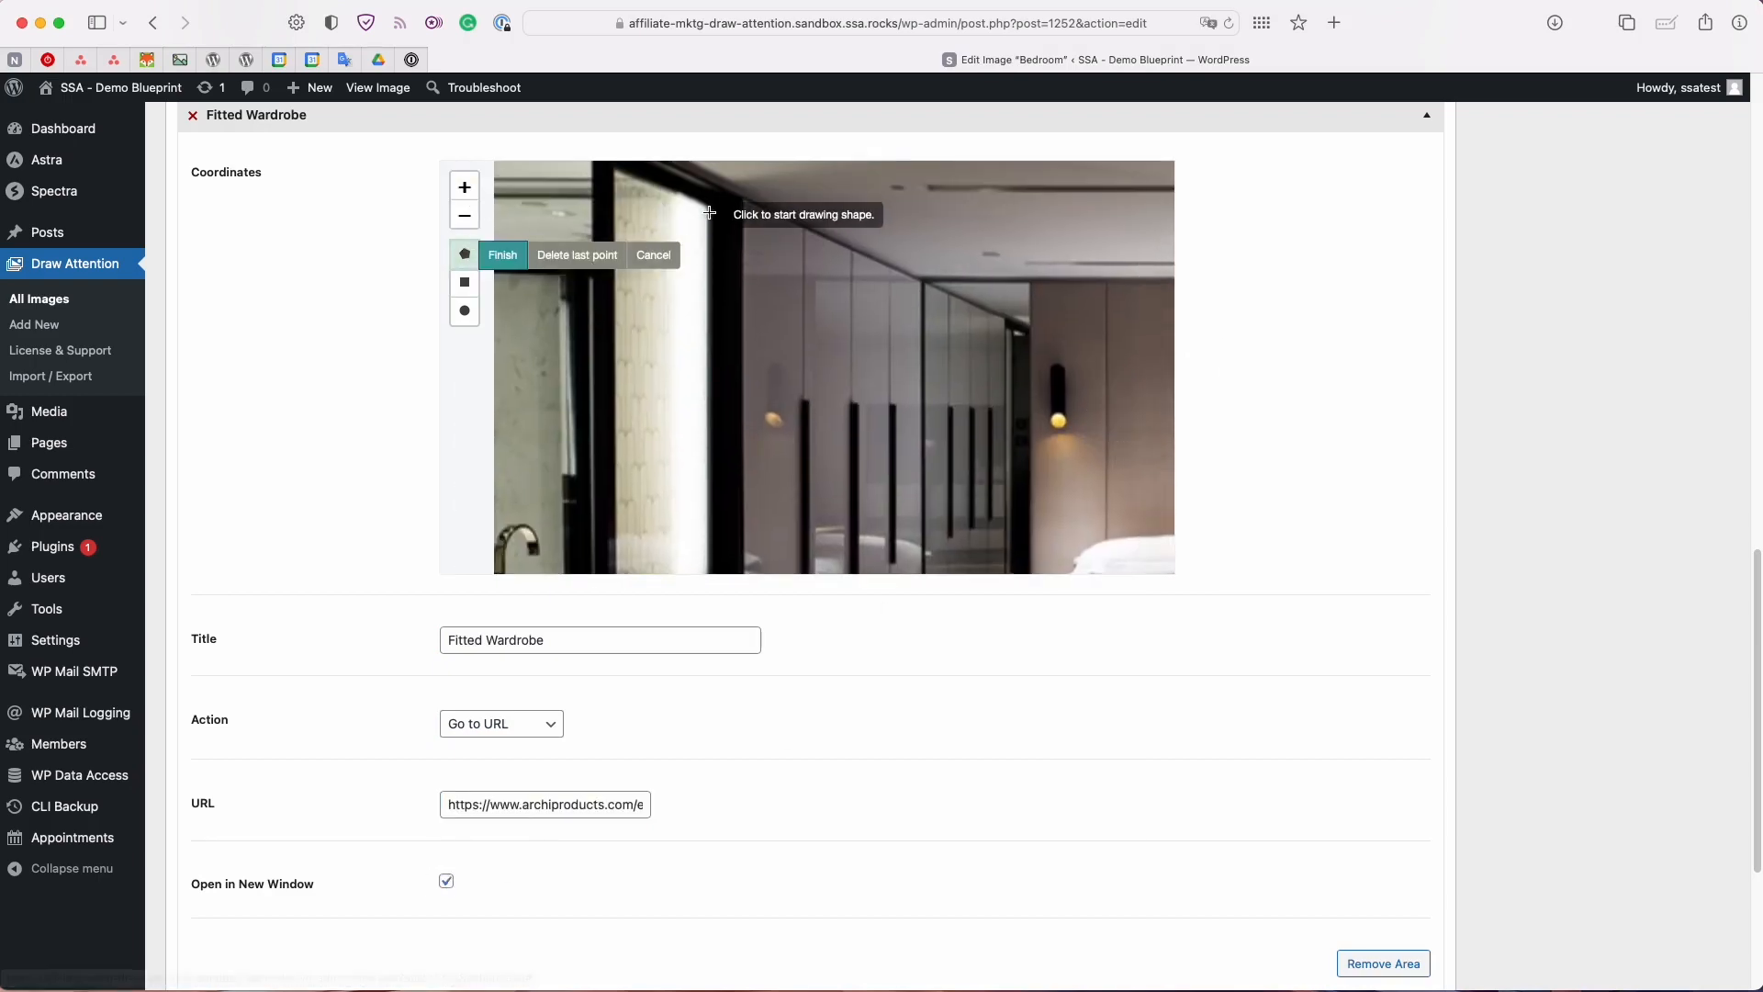
click(742, 196)
drag(884, 438, 886, 145)
click(751, 535)
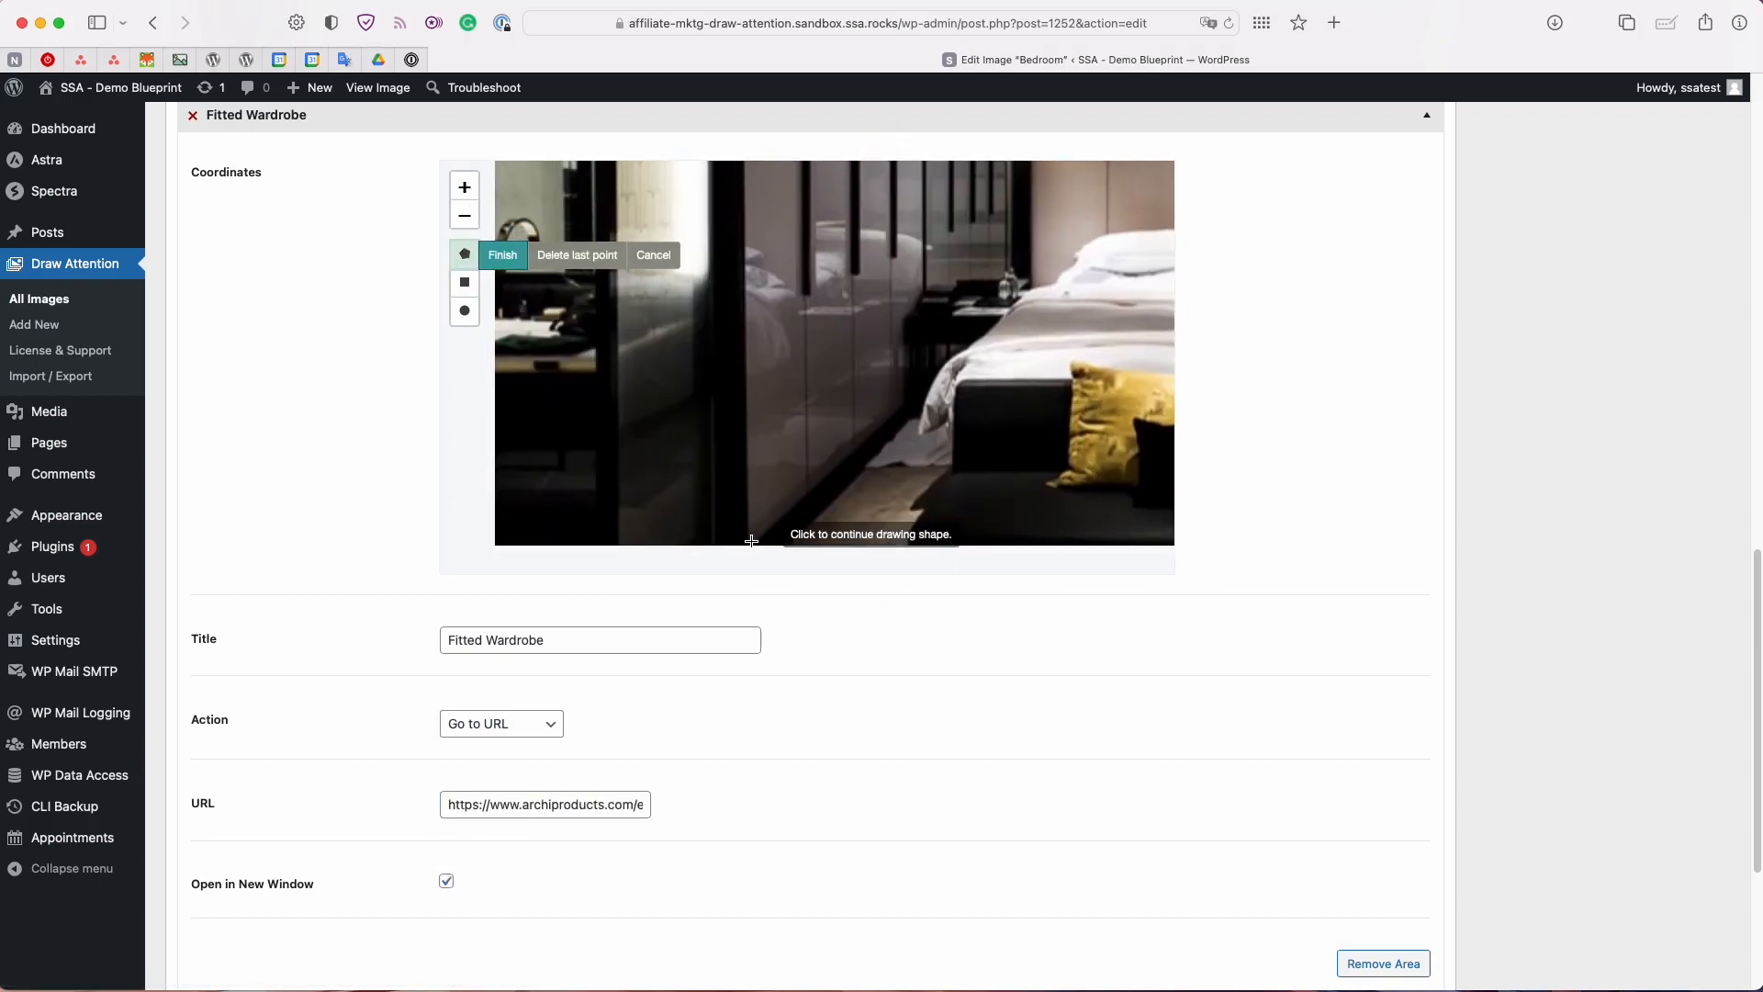
click(911, 402)
click(905, 318)
click(922, 292)
drag(972, 259, 938, 610)
click(888, 336)
click(710, 259)
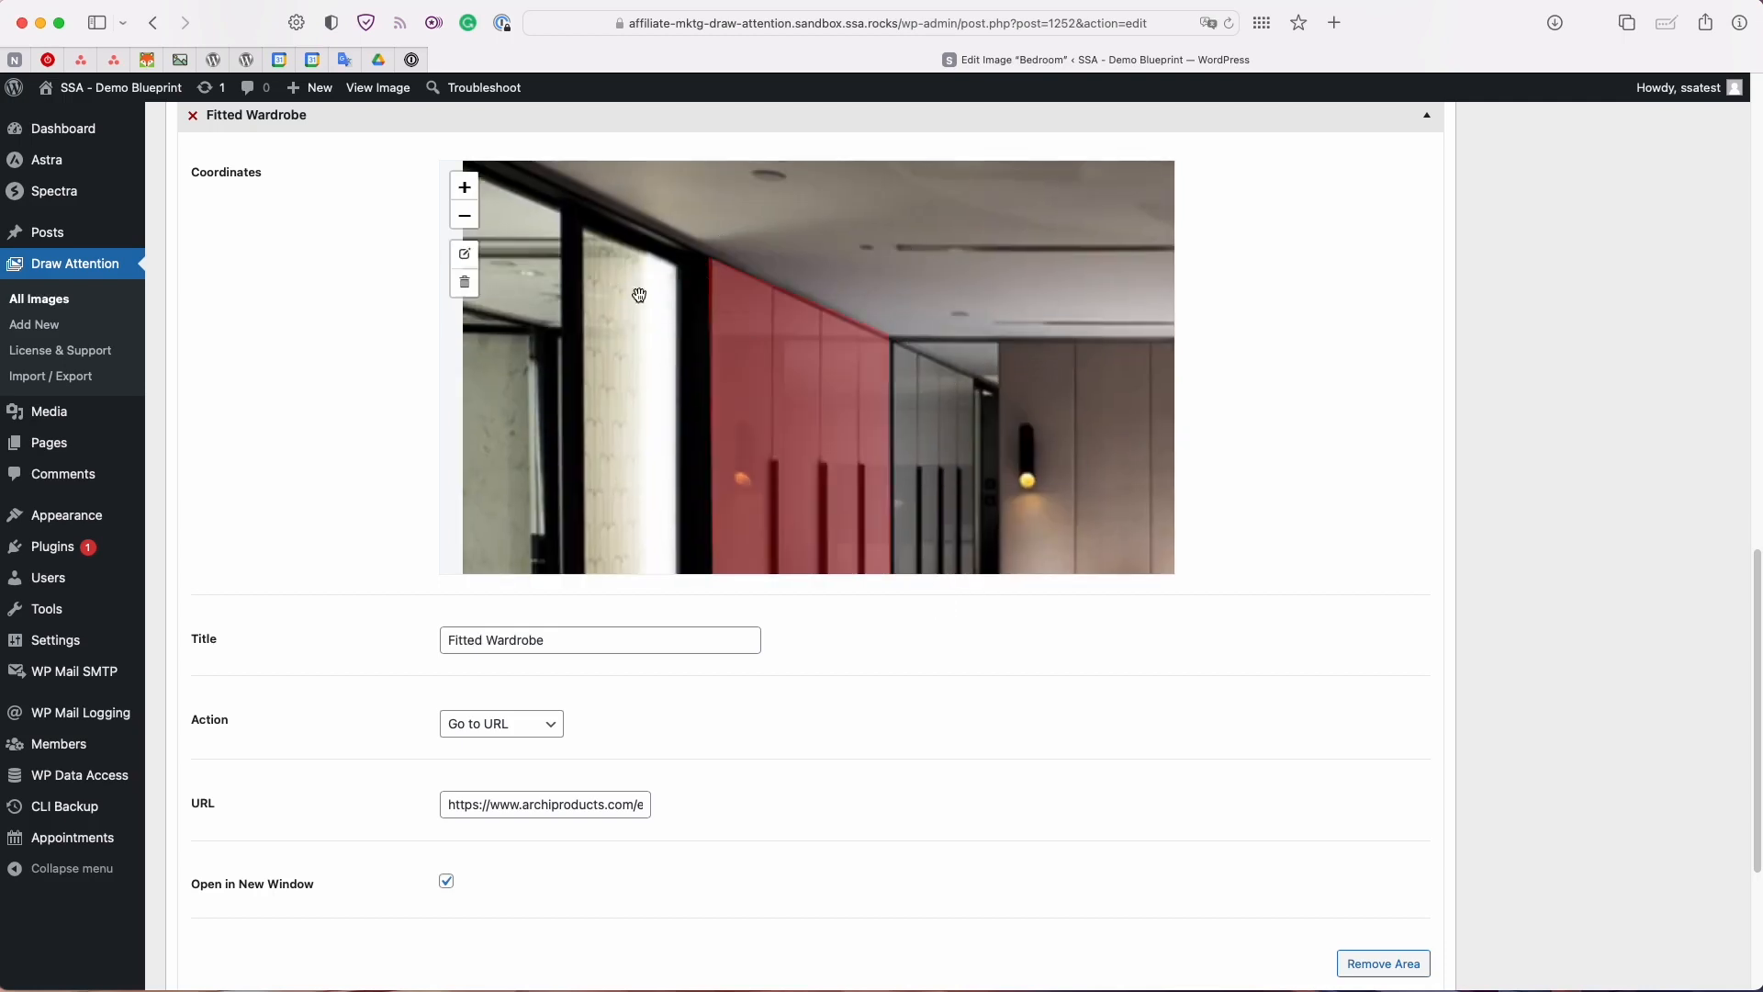
click(464, 215)
scroll(835, 877, up, 1)
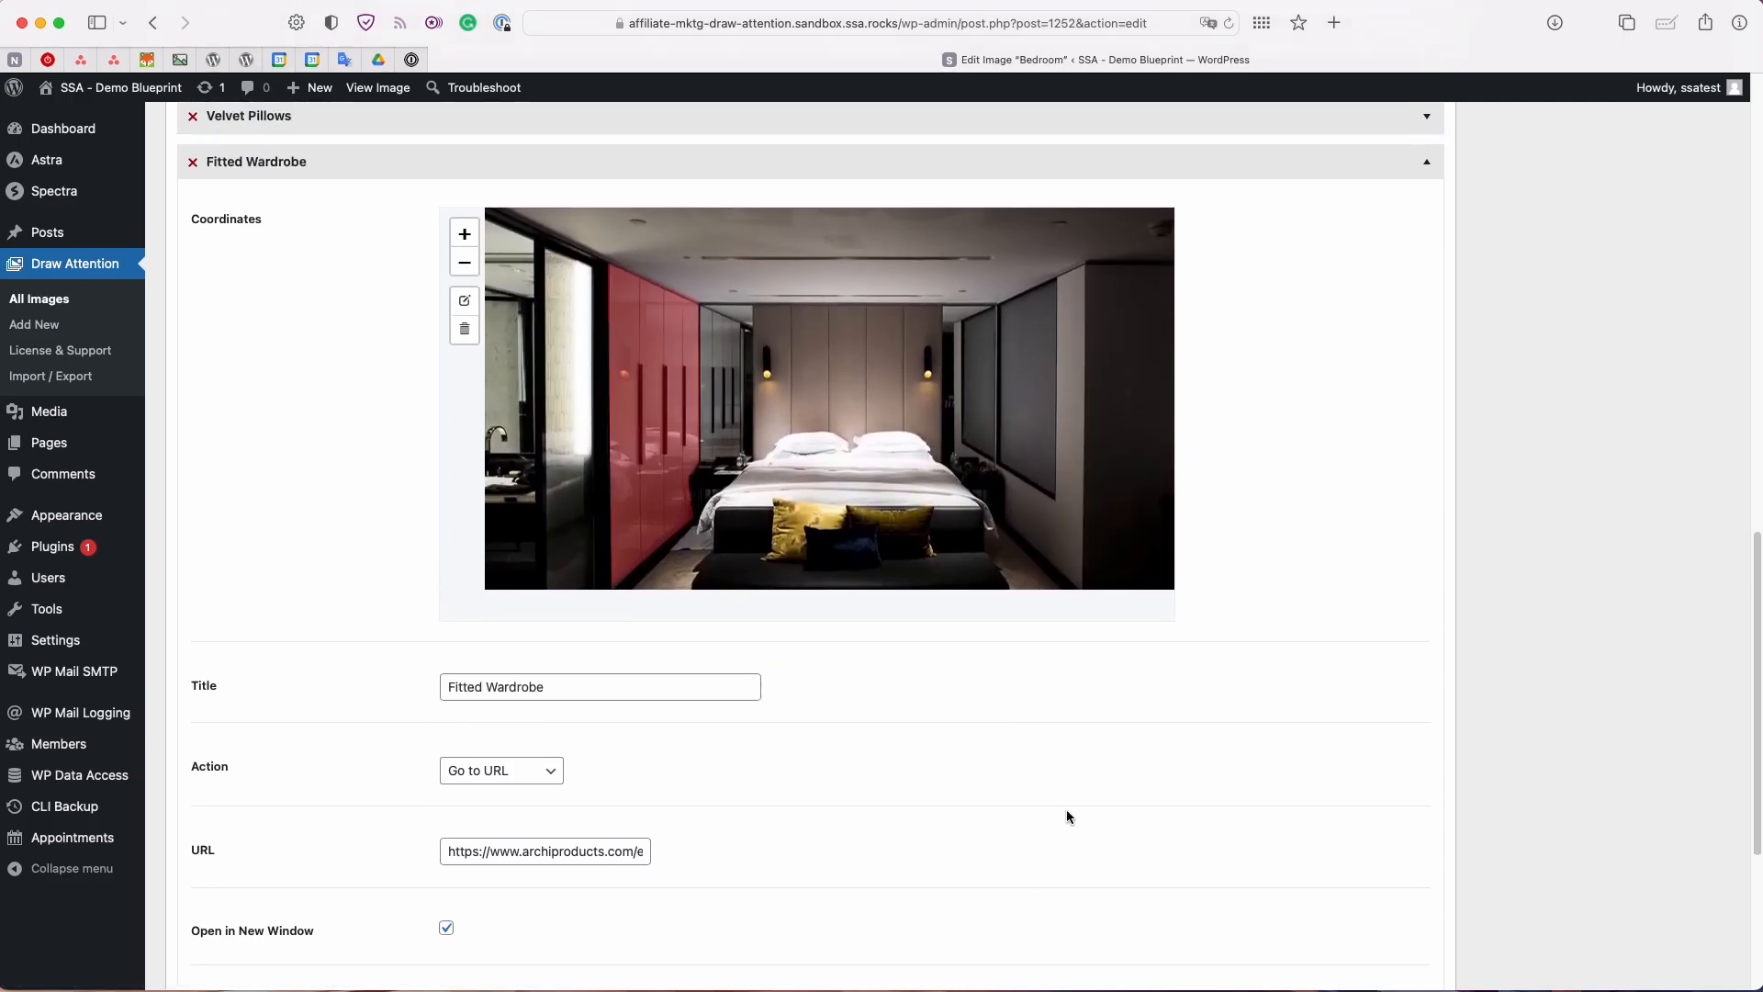
click(1428, 161)
- Add a fourth clickable area and draw a polygon hotspot around the dark shades on the wall beside the bed
click(237, 717)
scroll(517, 689, down, 5)
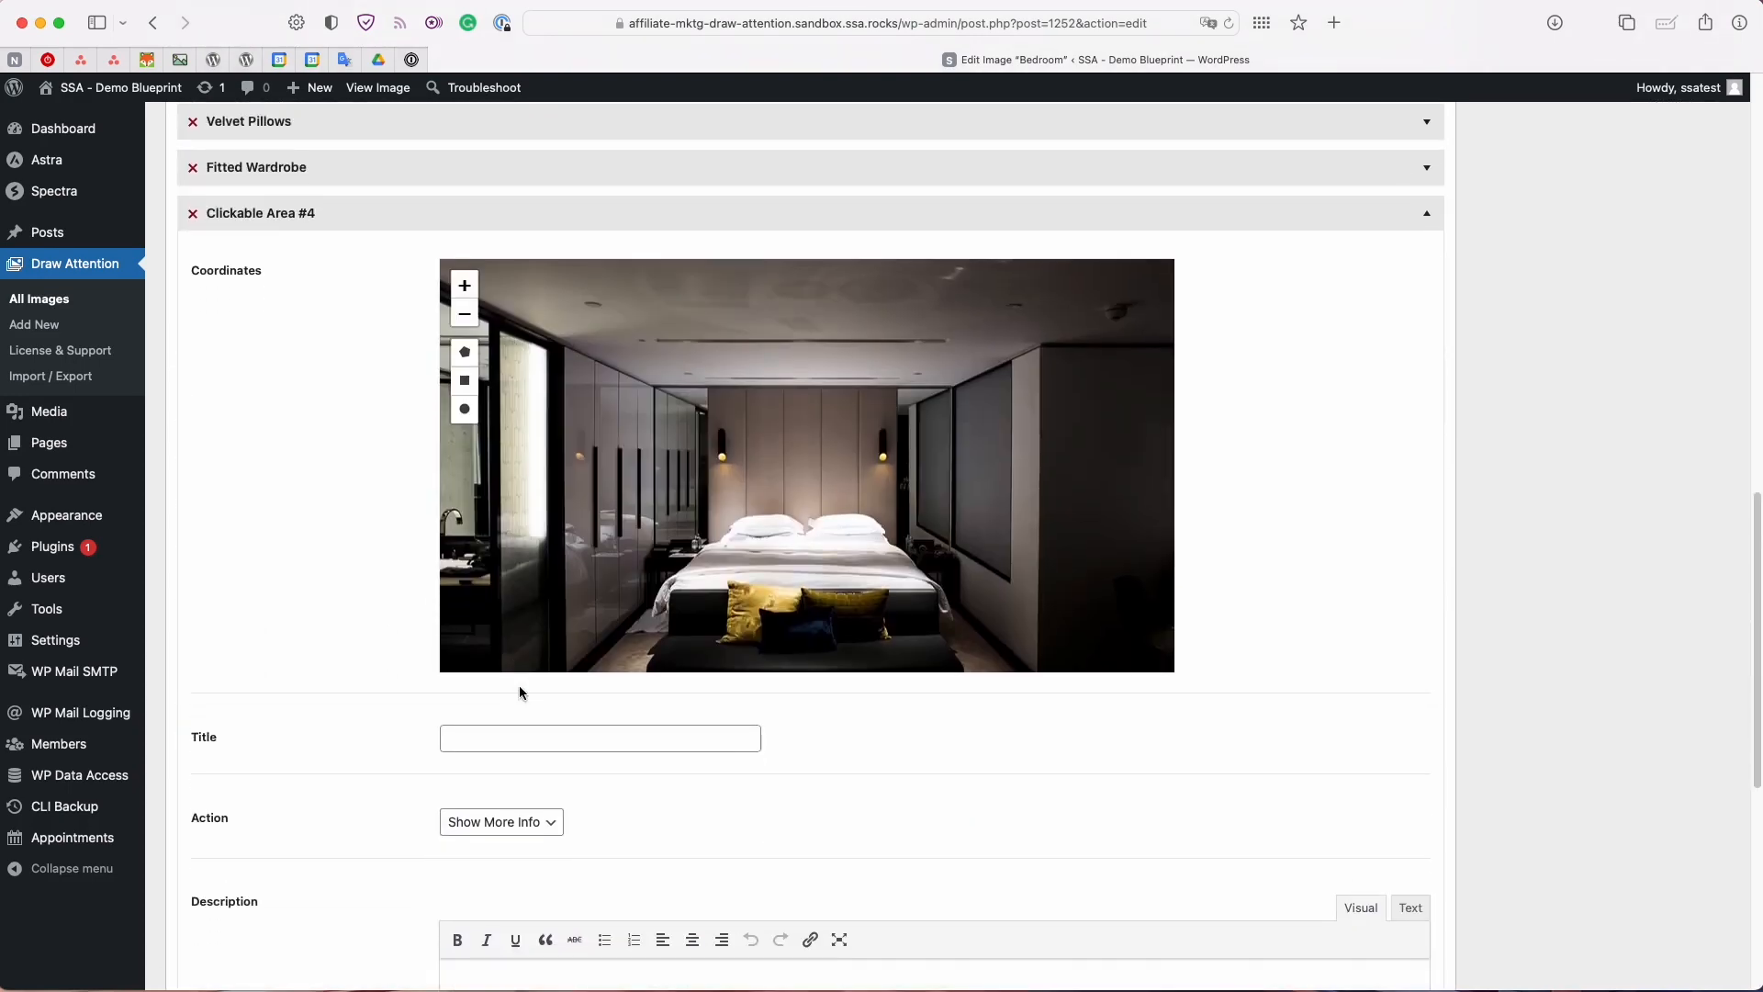
scroll(927, 378, up, 1)
drag(927, 378, 603, 435)
click(465, 285)
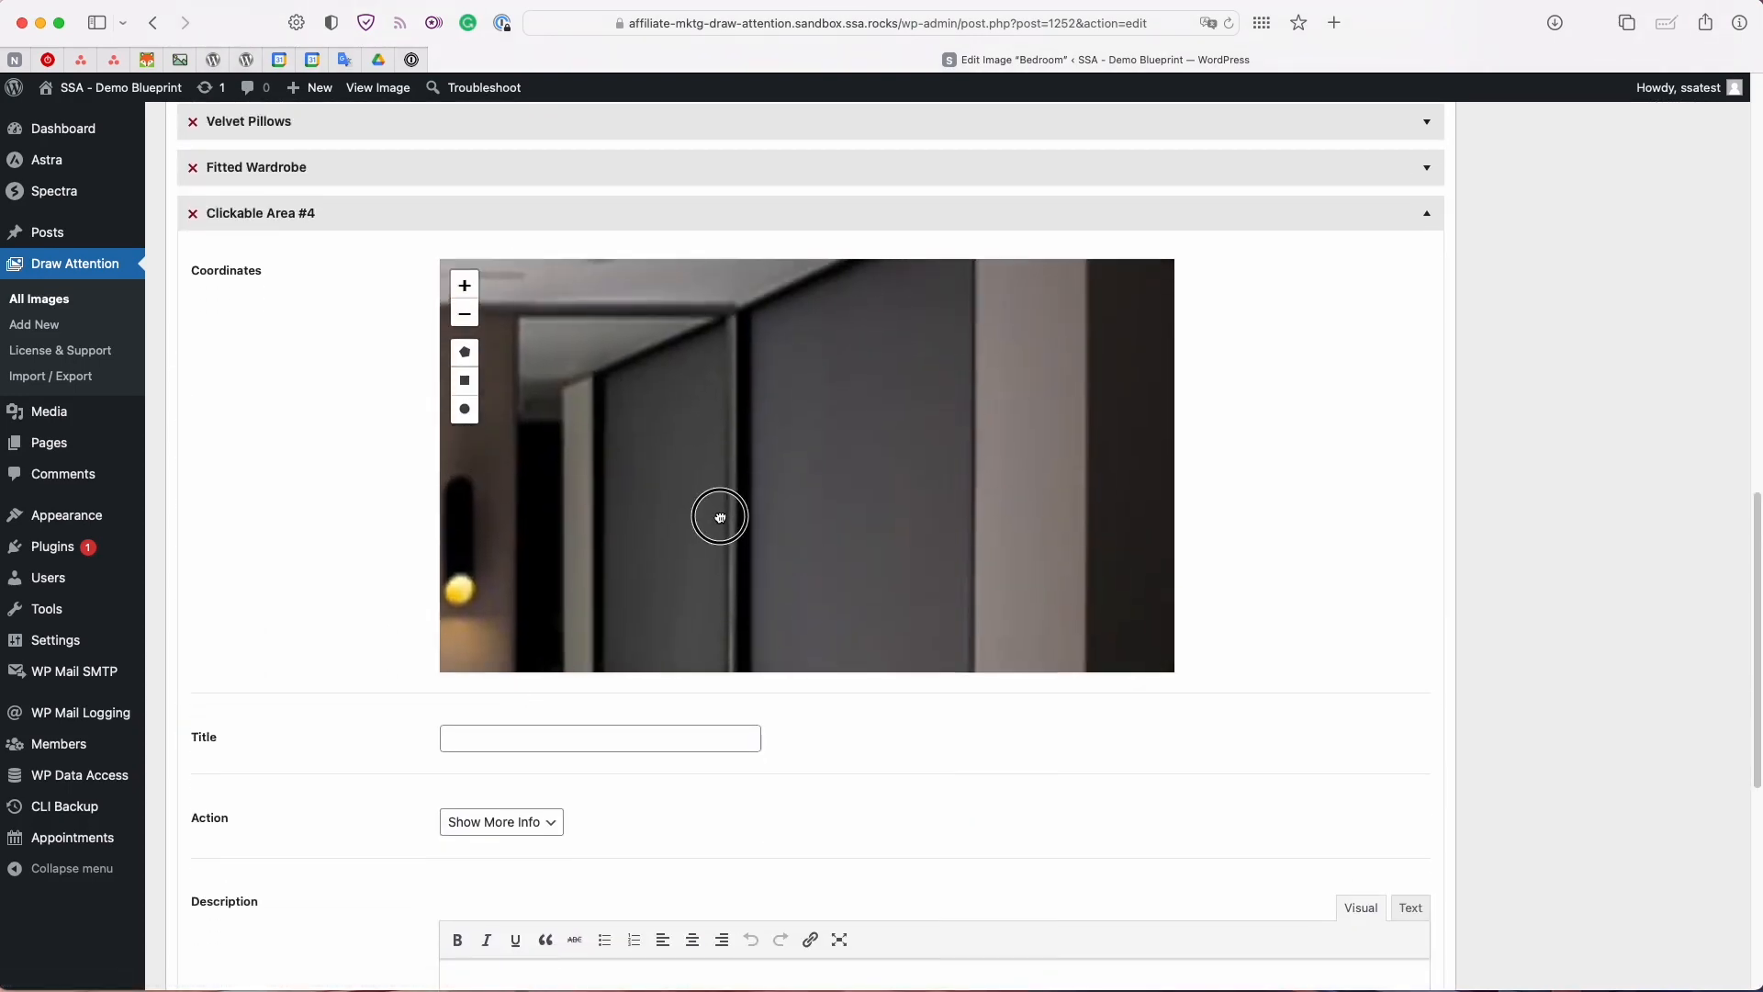
drag(720, 515, 731, 273)
click(465, 313)
drag(707, 342, 628, 397)
click(465, 352)
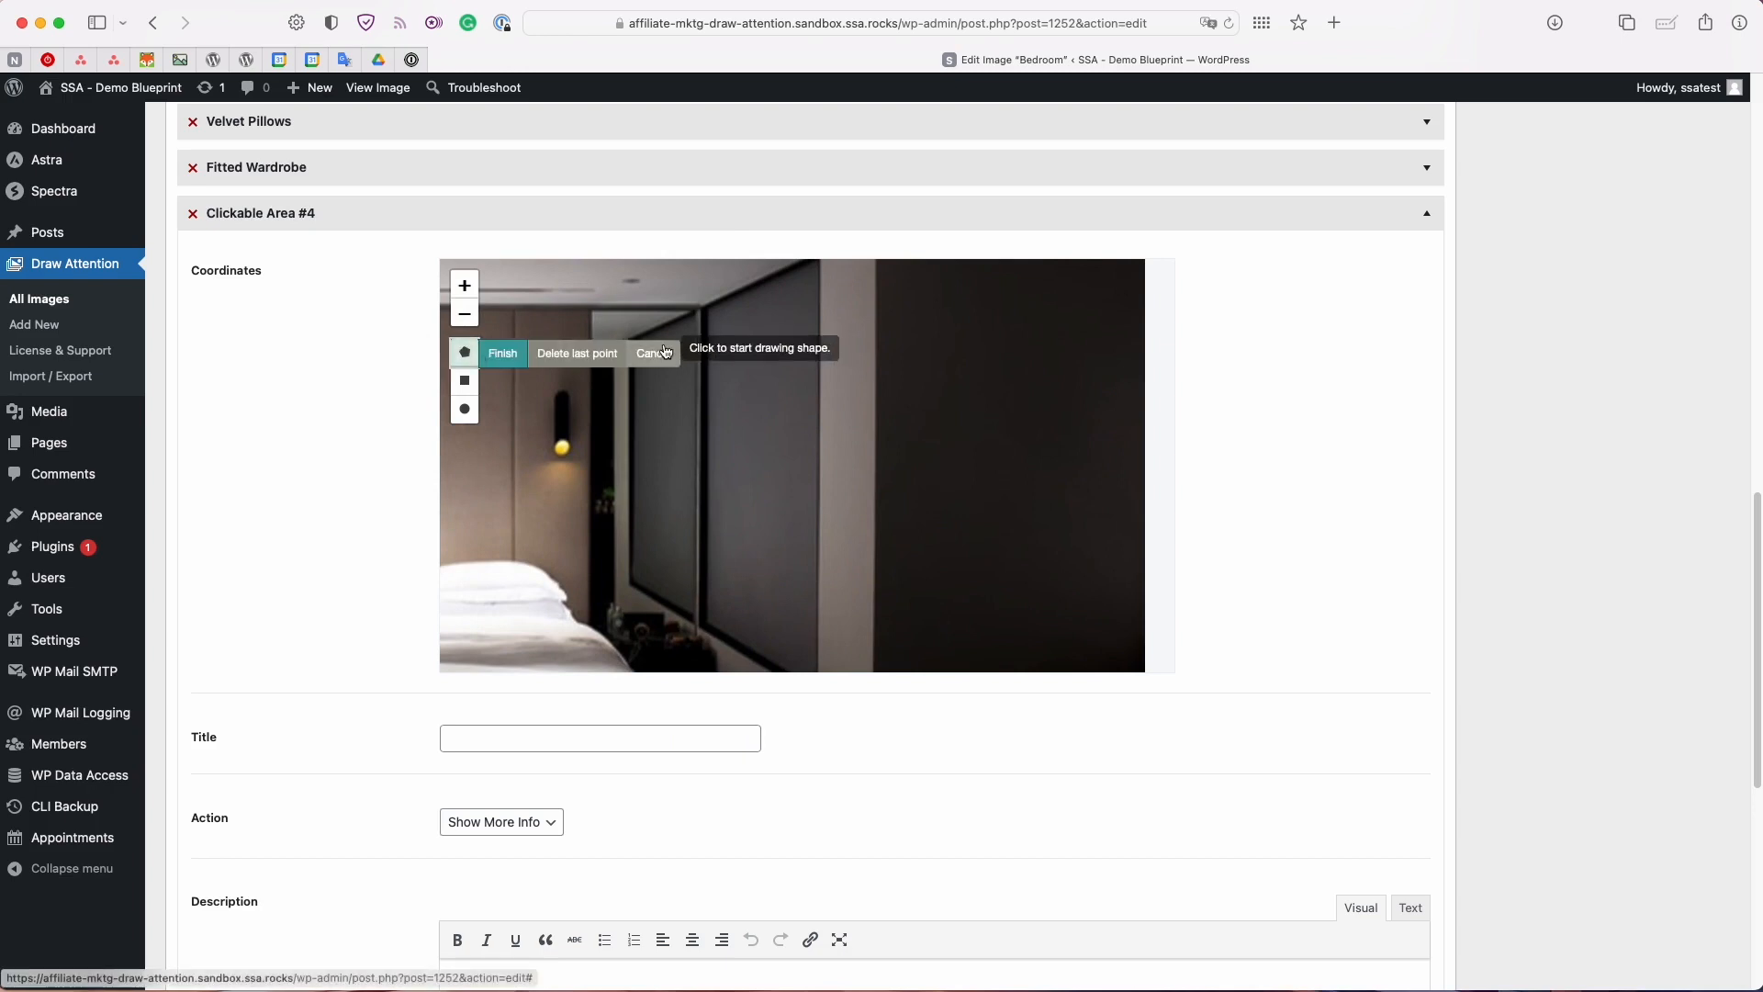
drag(706, 317, 757, 555)
click(826, 342)
scroll(807, 366, down, 1)
scroll(807, 583, up, 1)
click(813, 585)
click(622, 472)
click(677, 405)
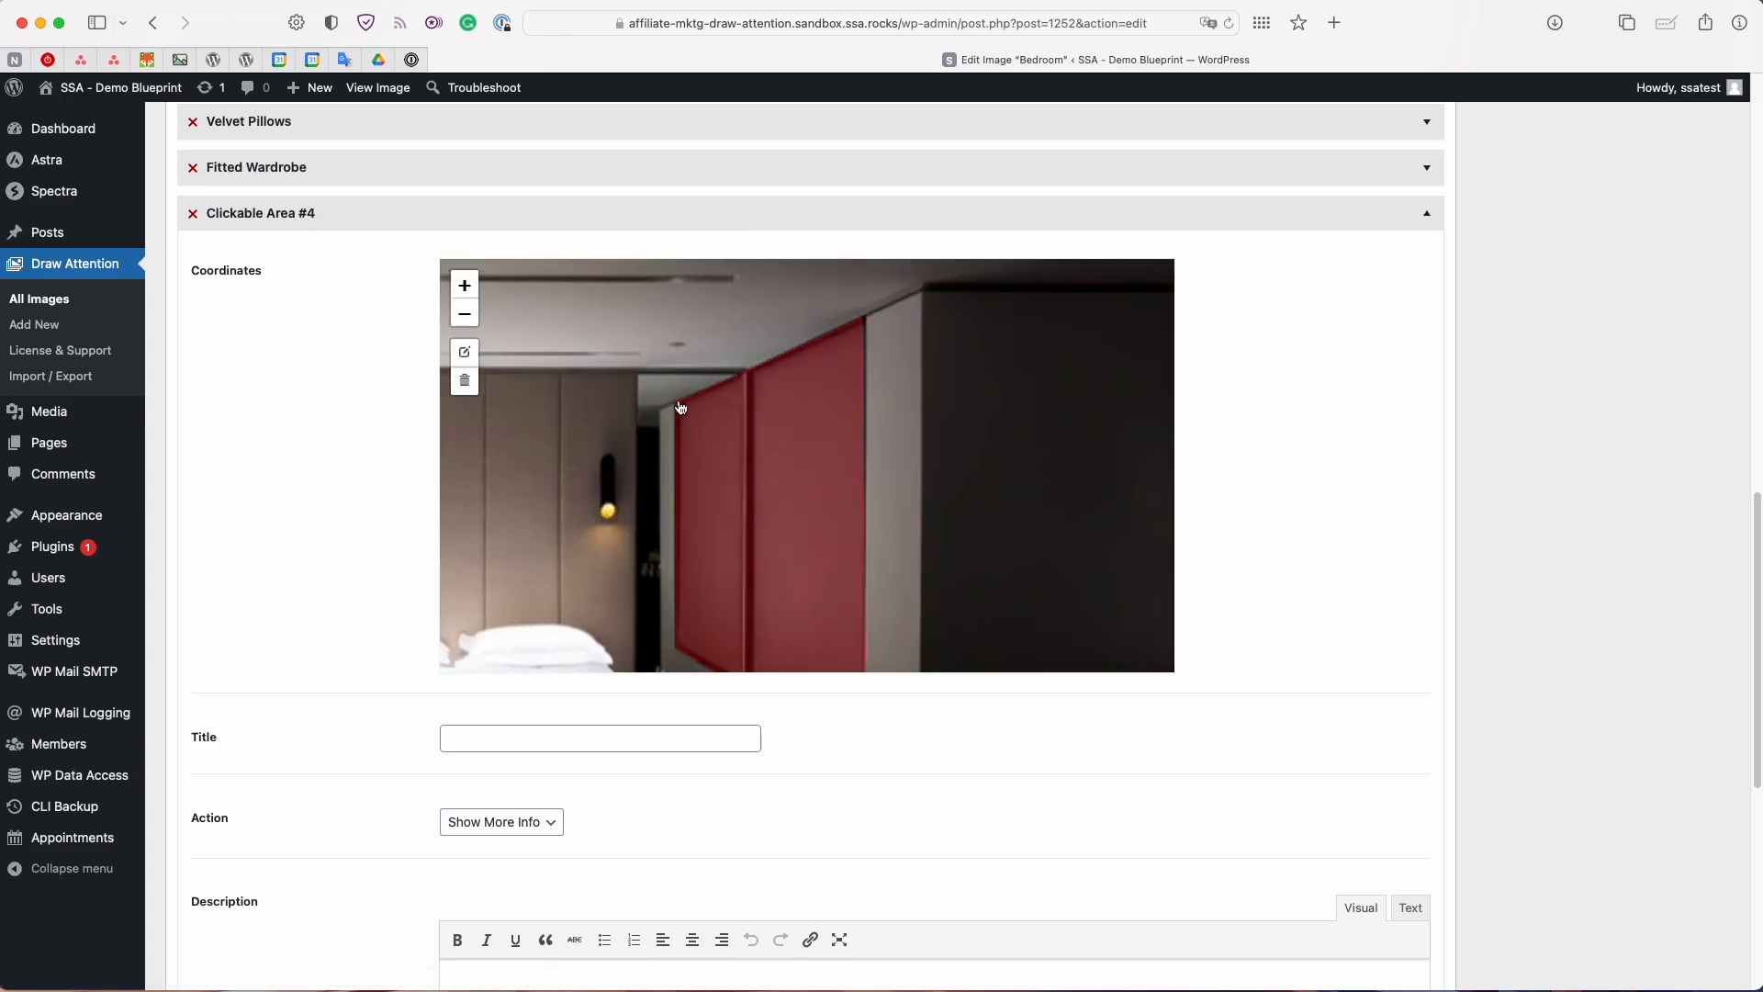
drag(619, 469, 527, 347)
click(464, 320)
- Title the fourth area Roller Shades and set its action to Go to URL with the copied product link, opening in a new window
click(492, 737)
text(Roller Shades)
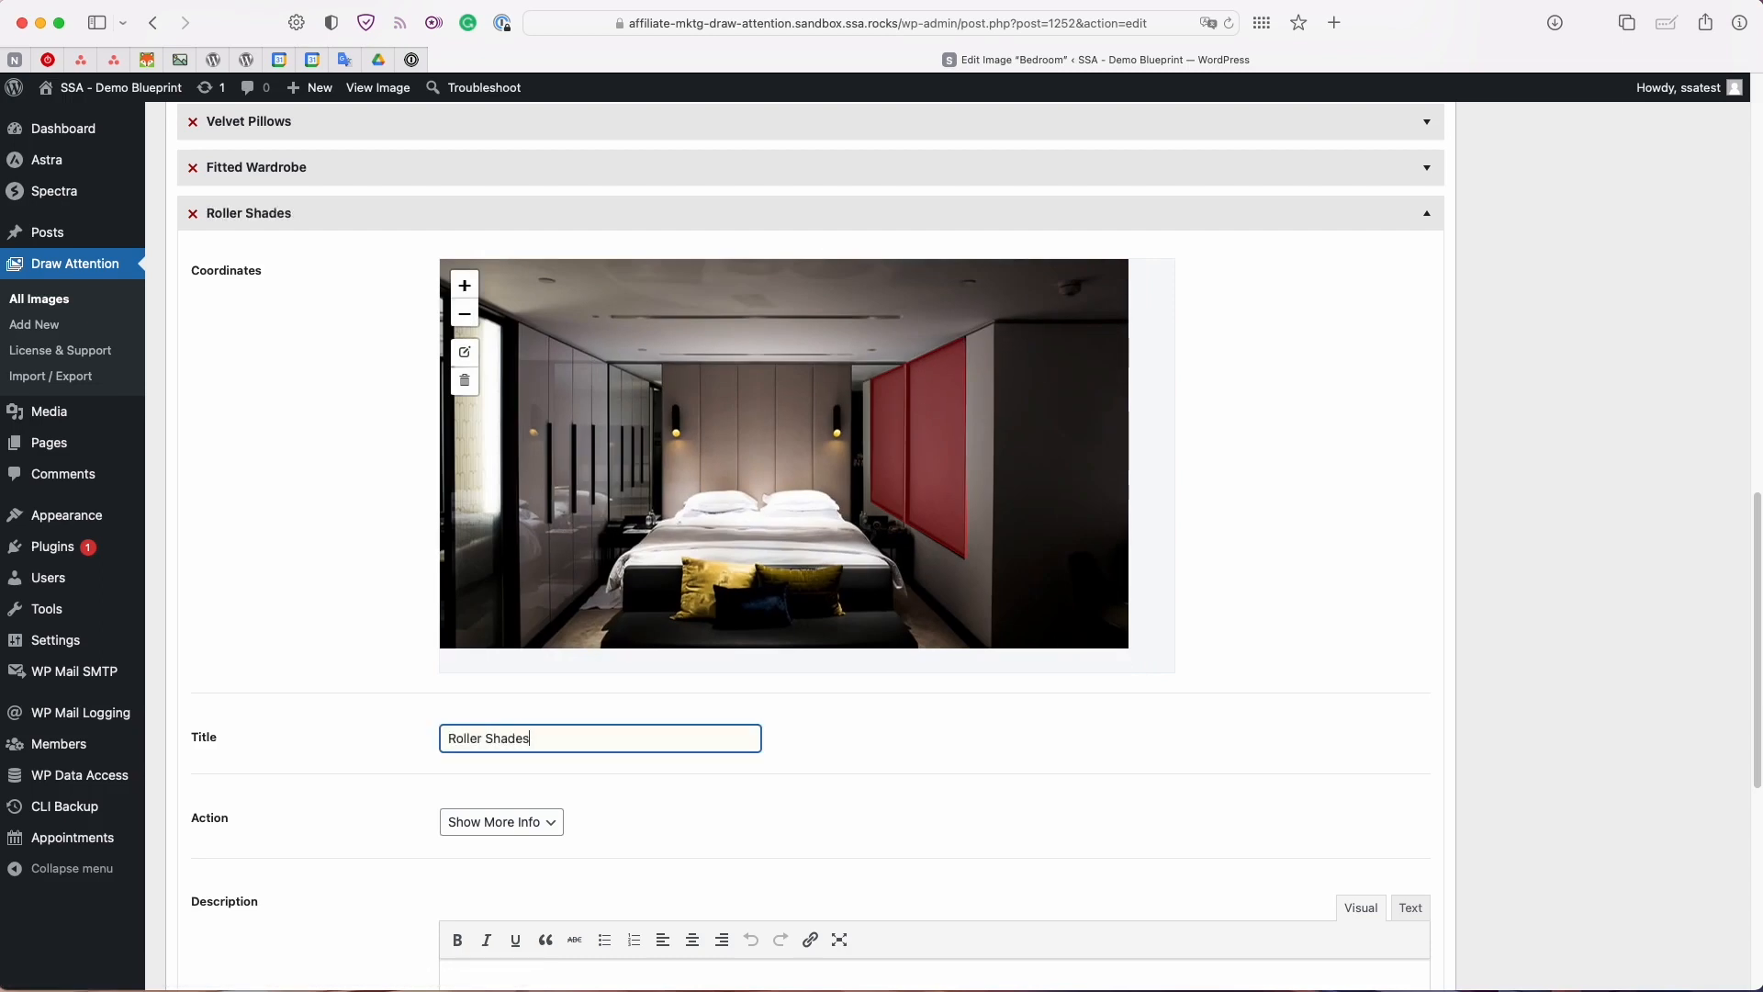
key(super+Tab)
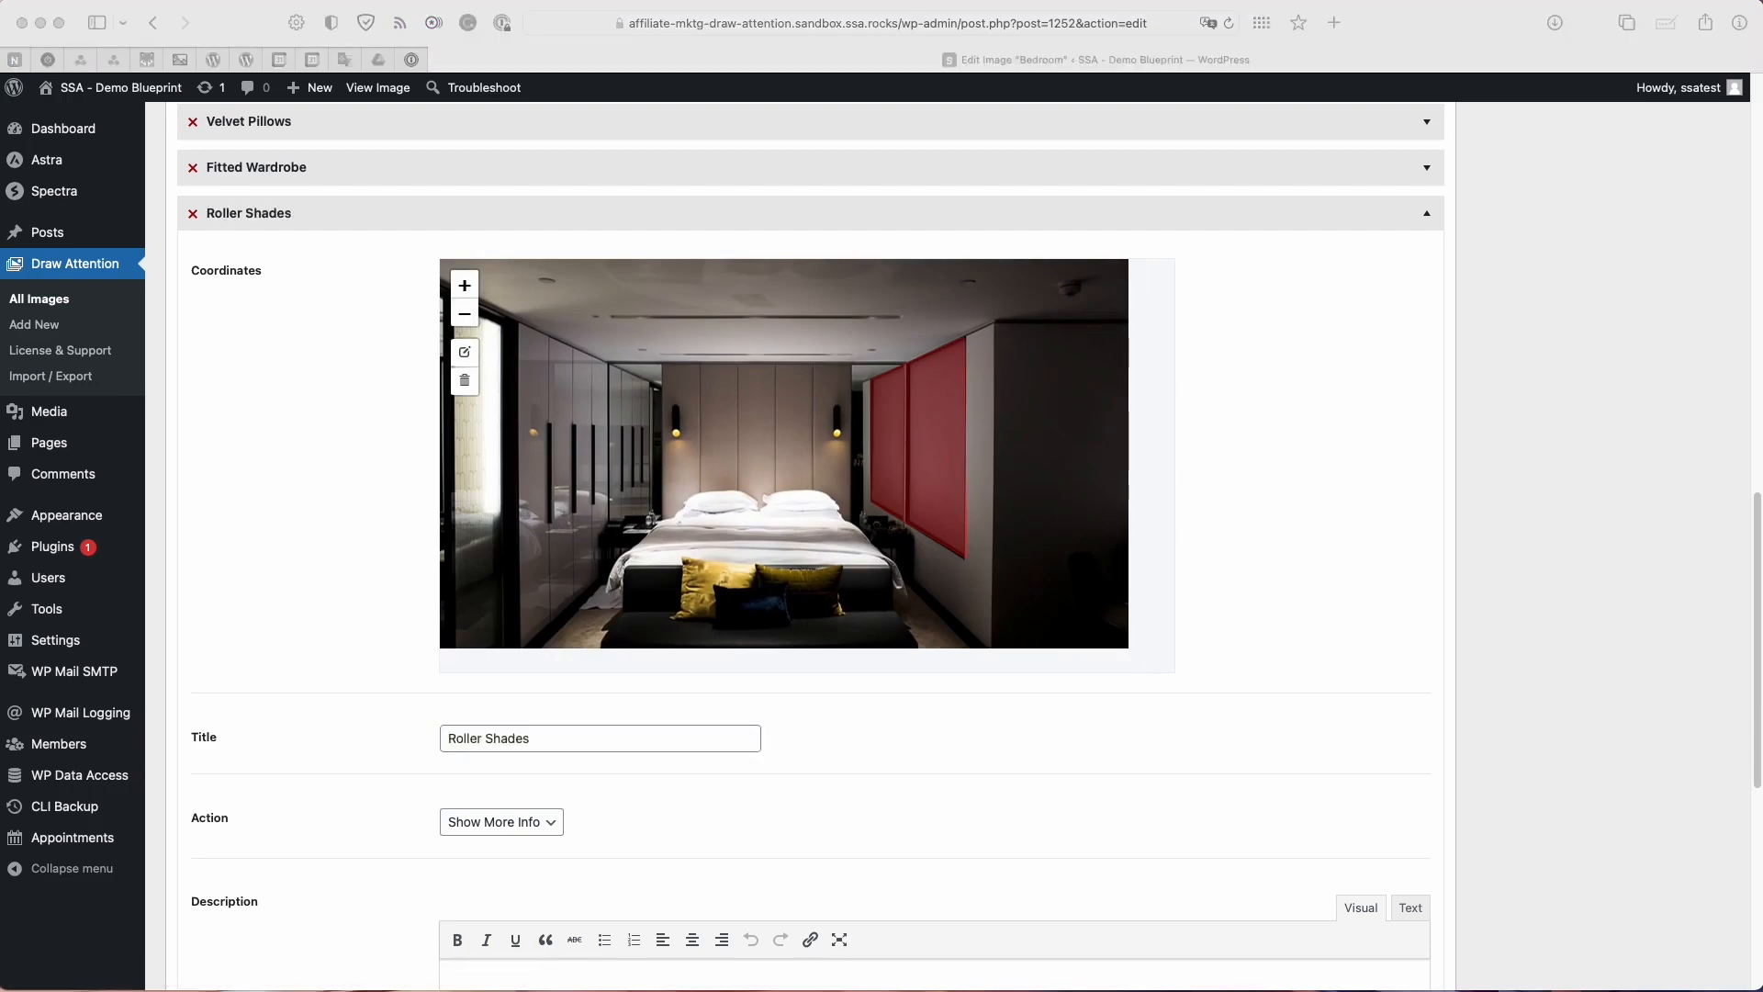
key(super+Tab)
scroll(677, 791, down, 3)
click(488, 520)
click(487, 545)
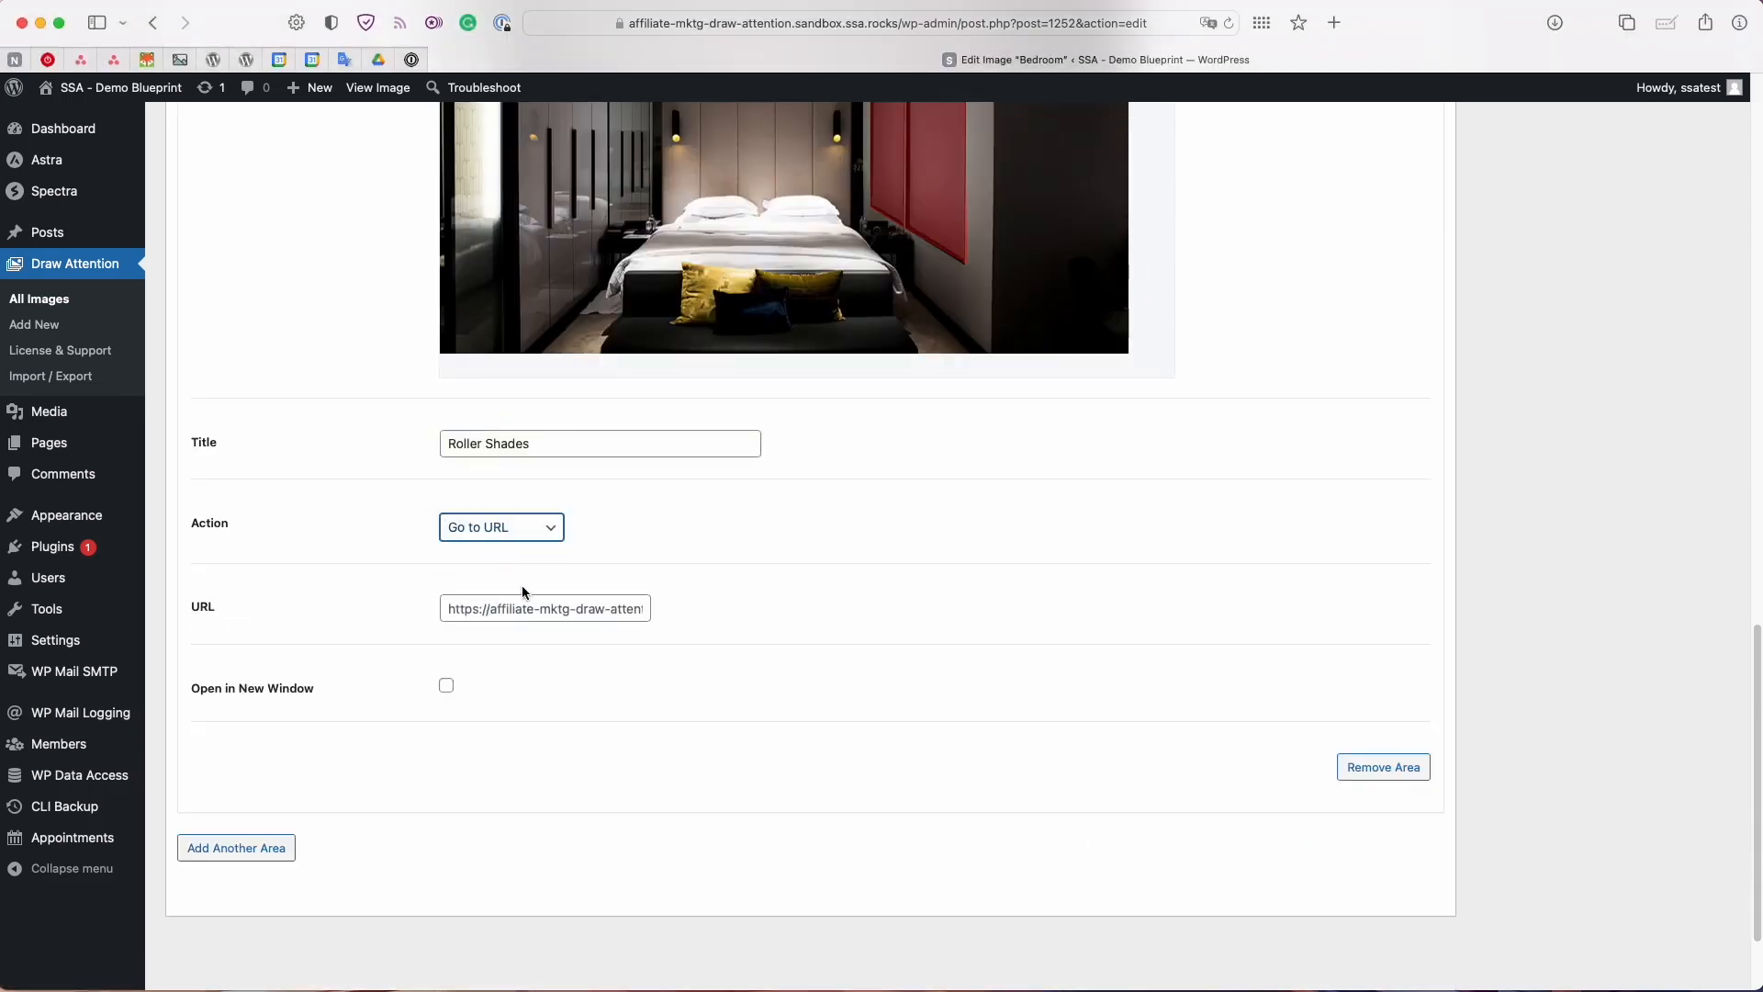
click(525, 606)
key(super+v)
click(445, 688)
- Add a fifth clickable area titled Duvet, collapsing the Roller Shades area
click(257, 850)
click(1411, 187)
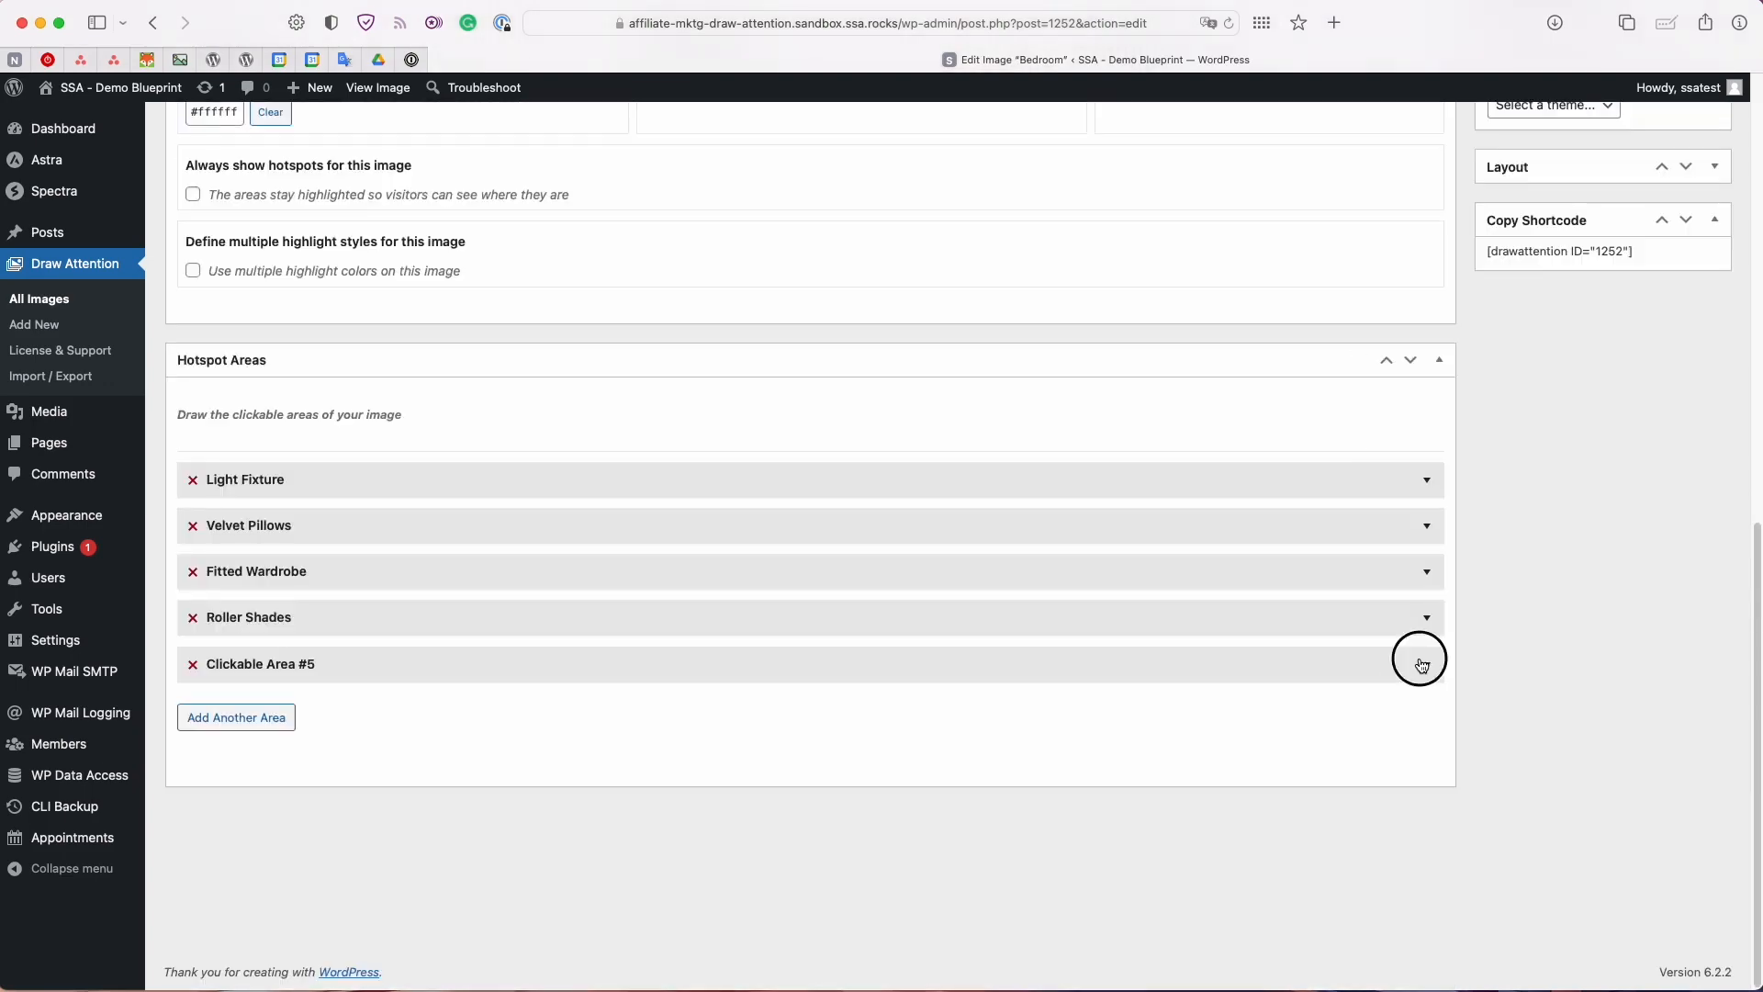
click(1421, 661)
scroll(630, 706, down, 5)
click(624, 679)
text(Duvet)
- Set the Duvet action to Go to URL with the decorlane.com product page, opening in a new window
click(501, 763)
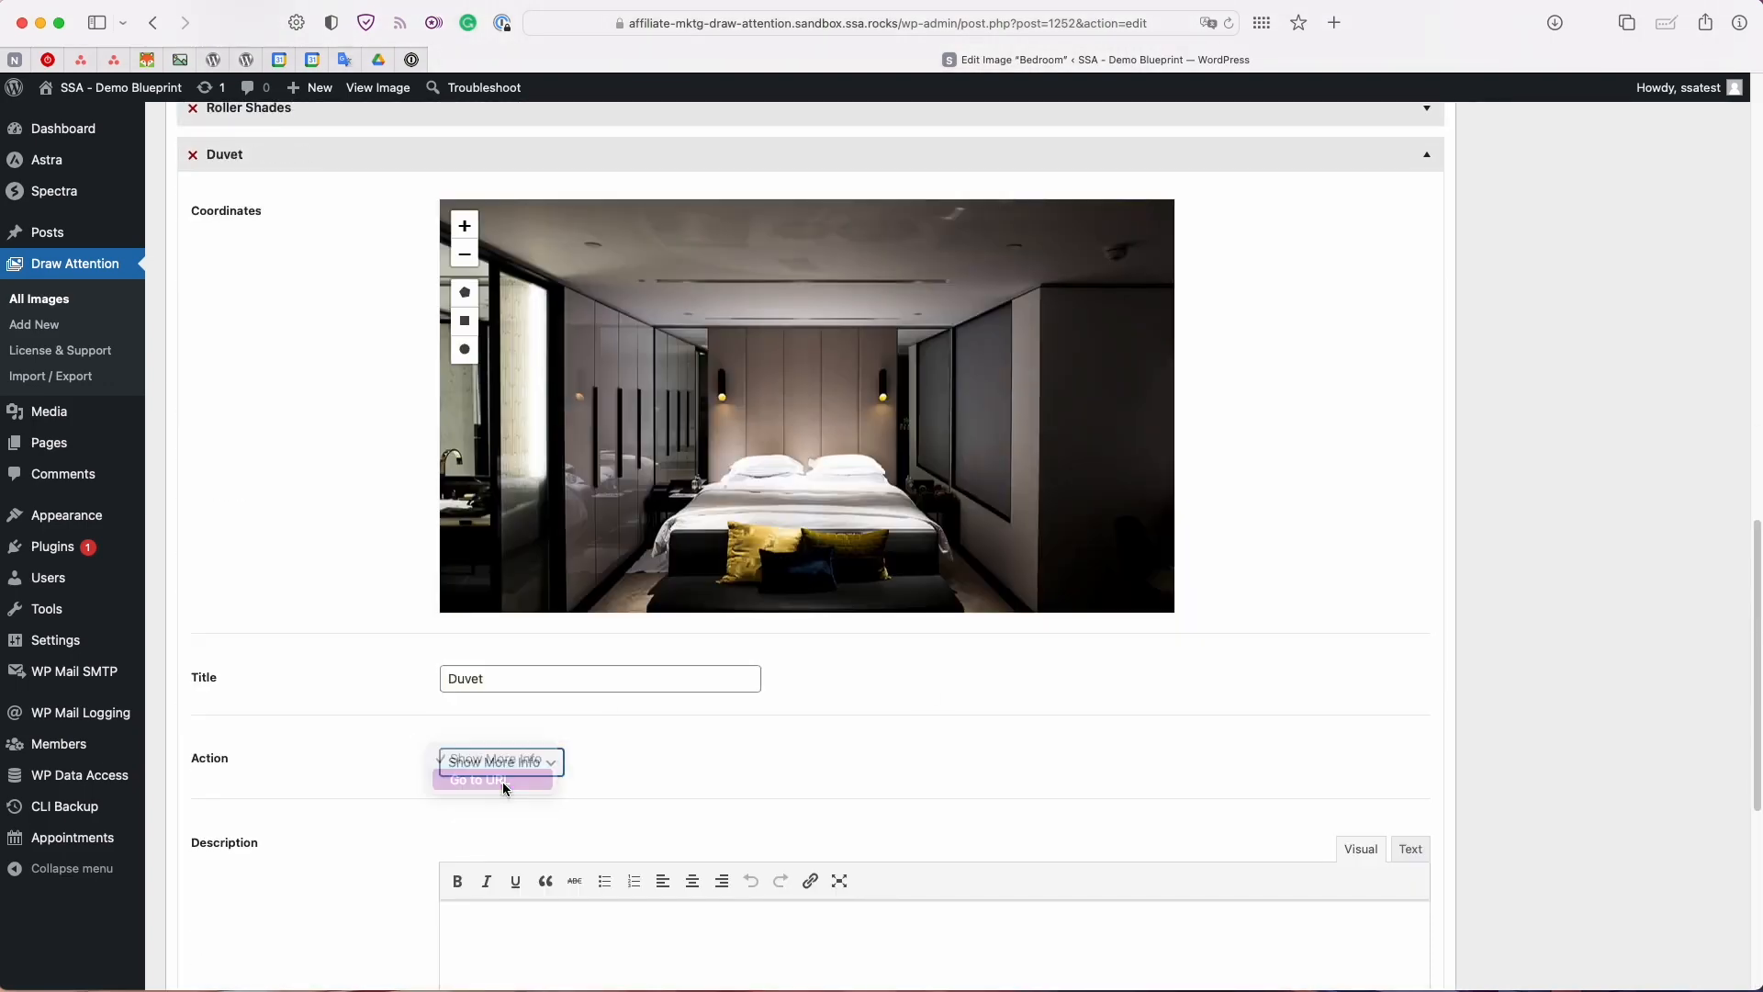
click(503, 787)
click(520, 843)
key(super+v)
key(super+v)
click(446, 920)
- Draw a closed polygon hotspot tracing the duvet's outline on the bed, including both hanging sides and excluding the pillows
click(460, 230)
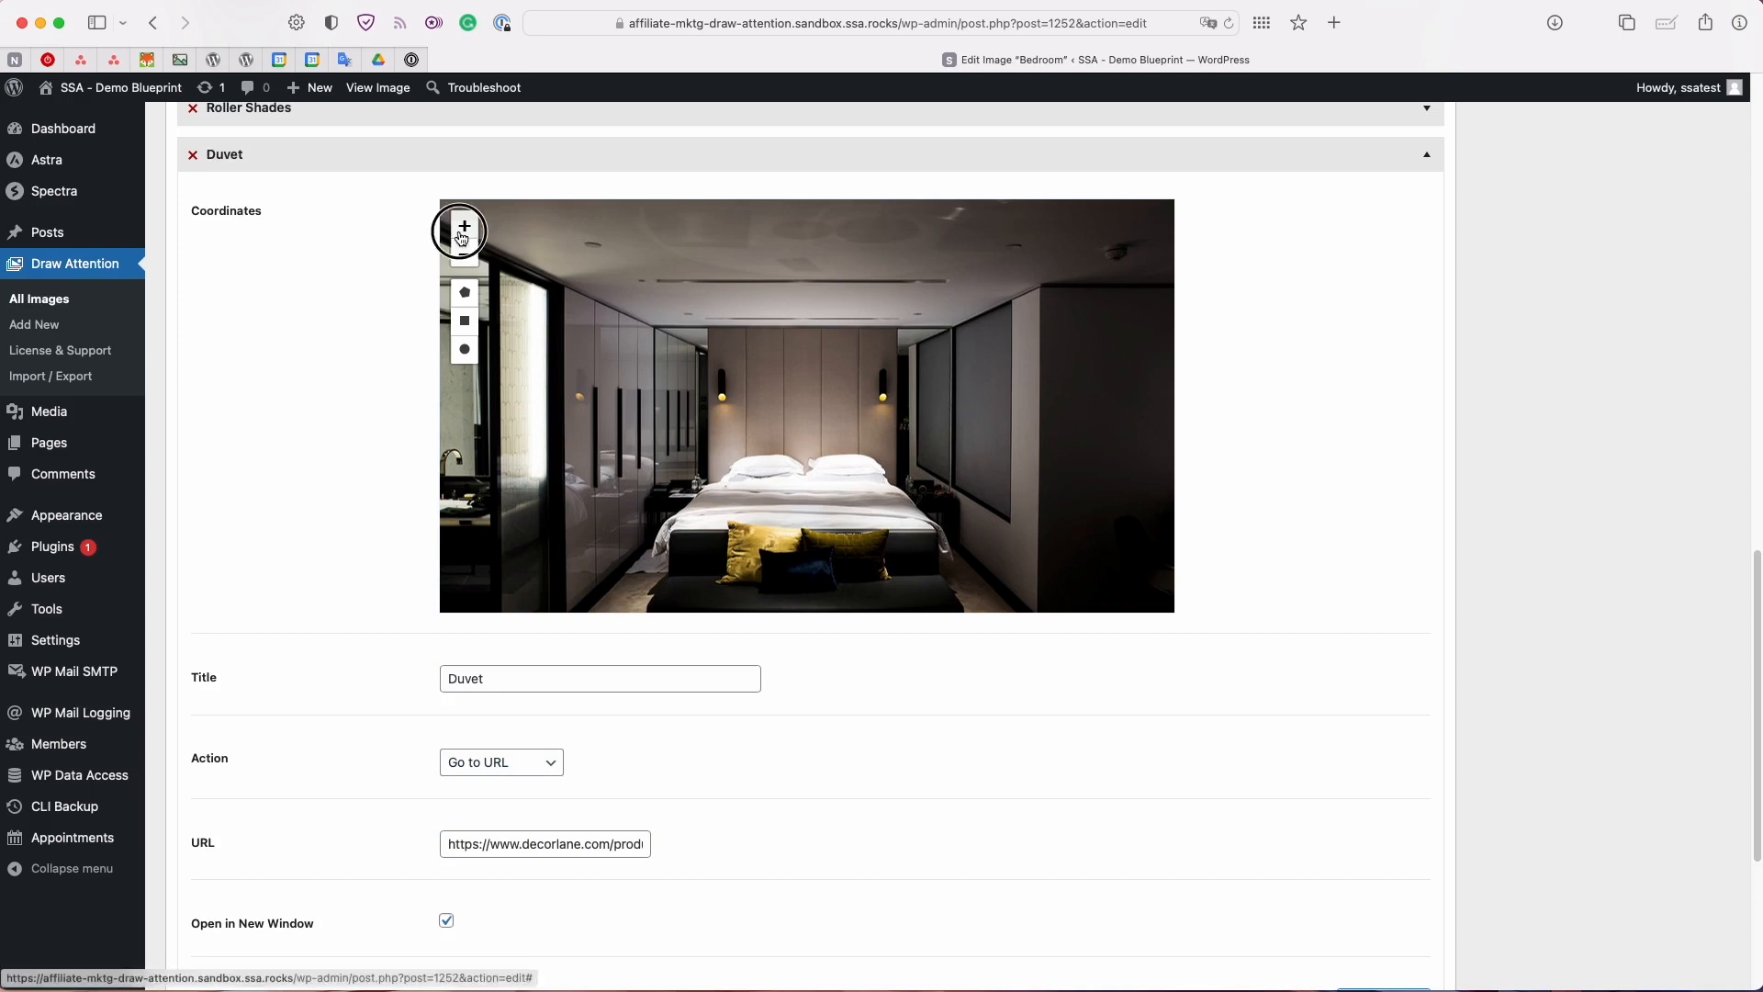
drag(645, 471, 627, 342)
click(464, 292)
click(586, 431)
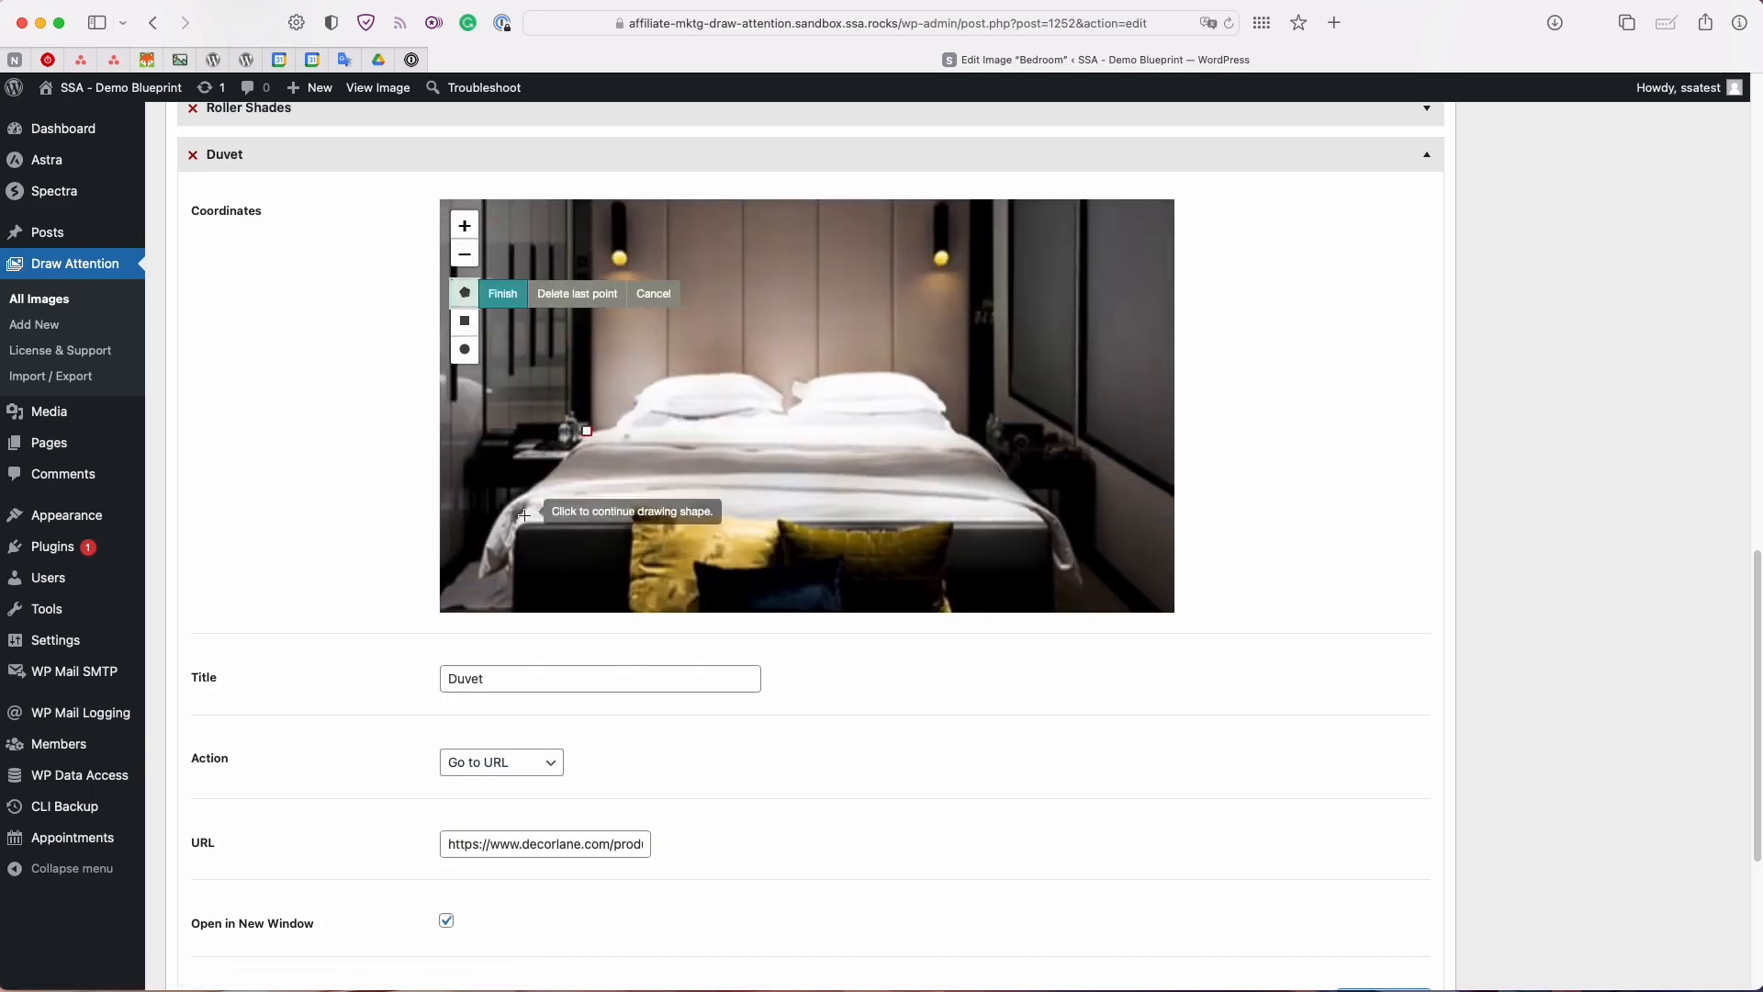
click(508, 498)
click(482, 575)
click(518, 565)
click(519, 522)
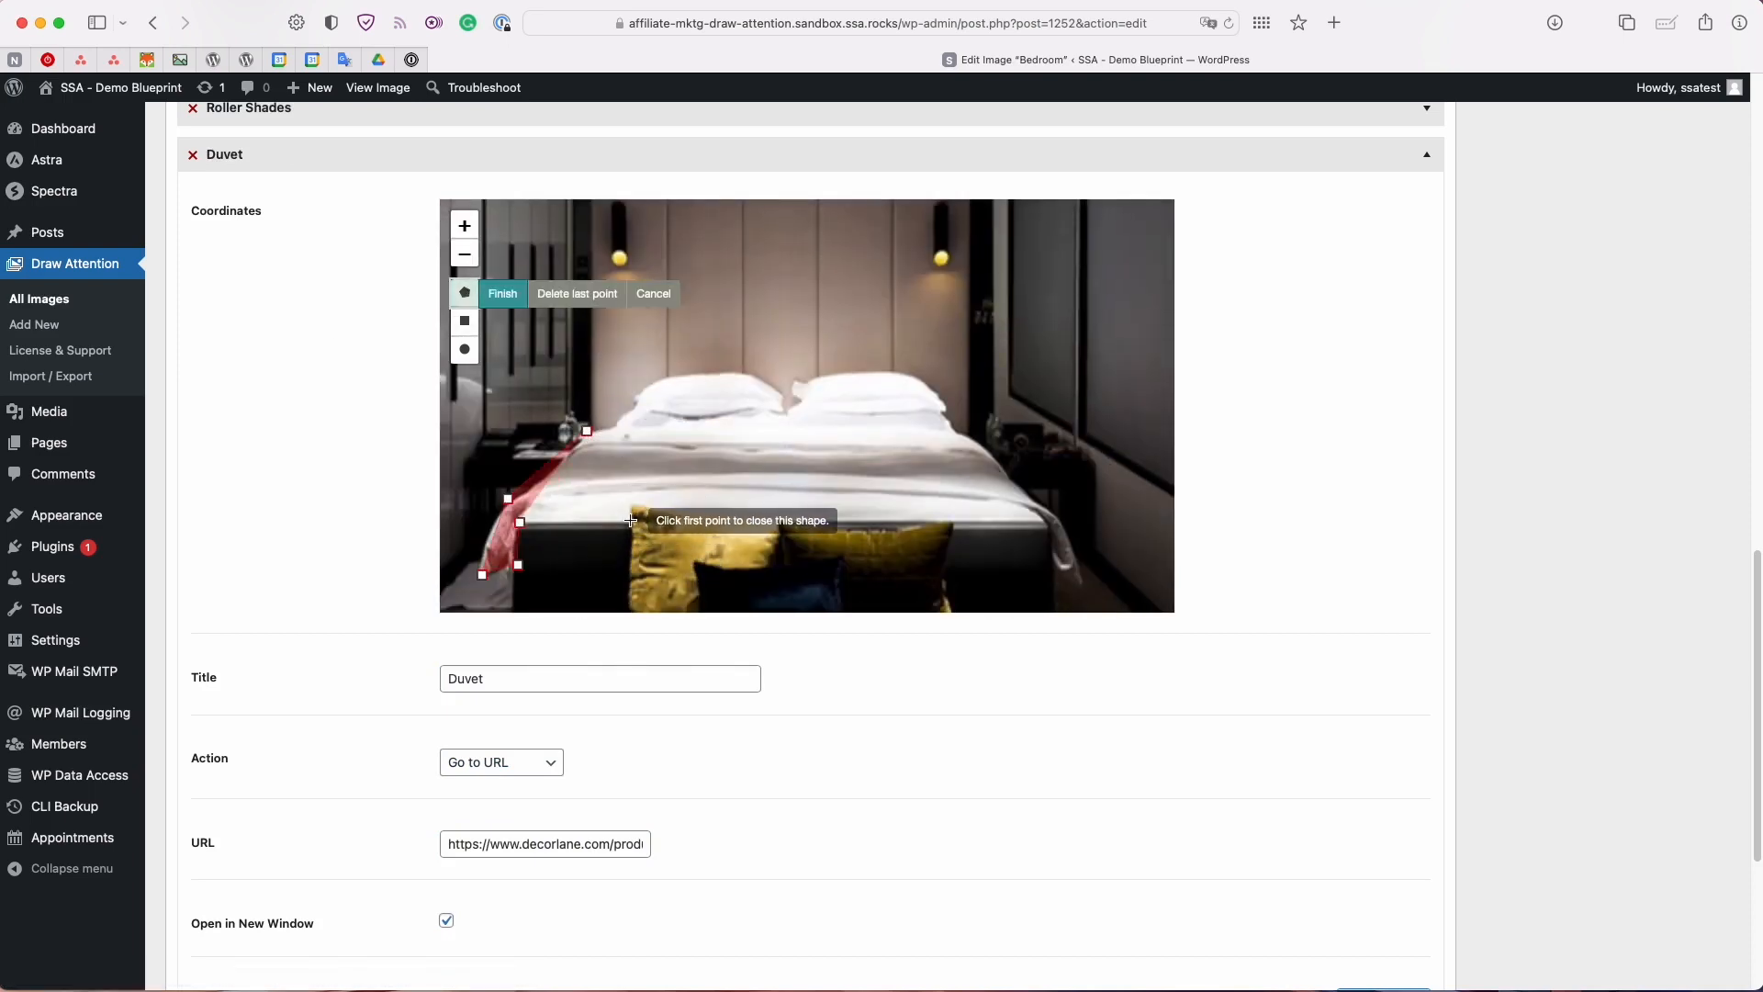
click(624, 519)
click(629, 502)
click(953, 513)
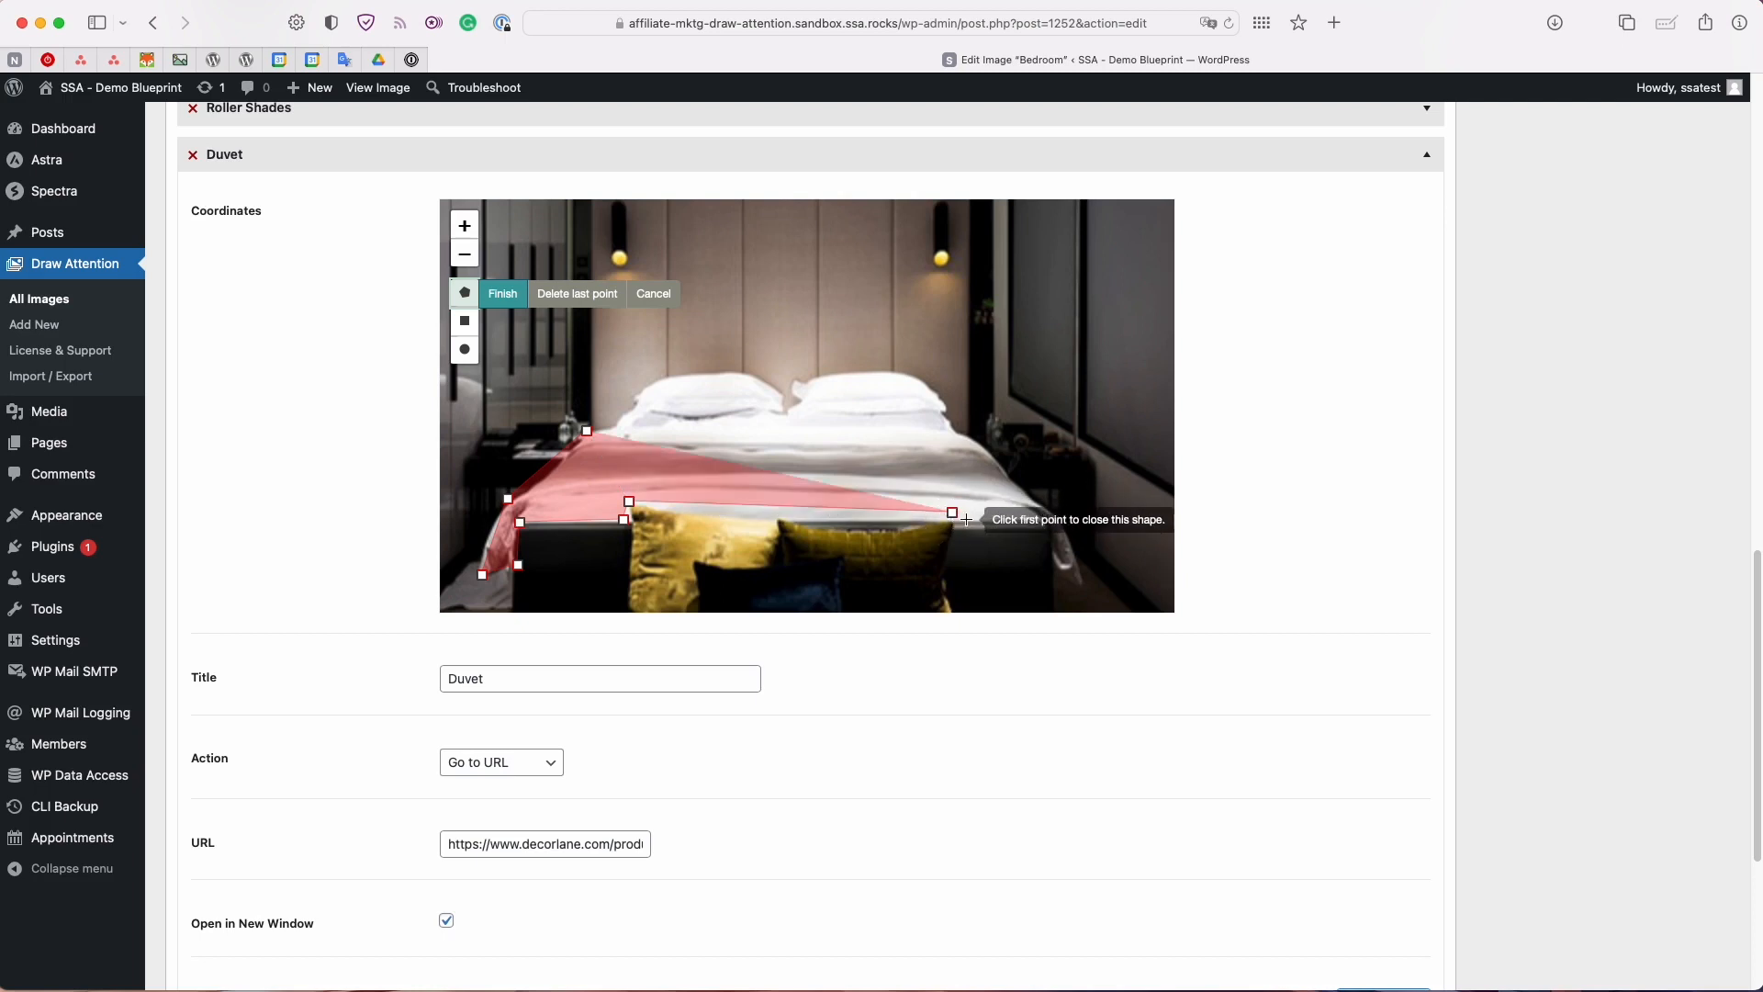
click(966, 519)
click(1047, 526)
click(1085, 587)
click(1055, 511)
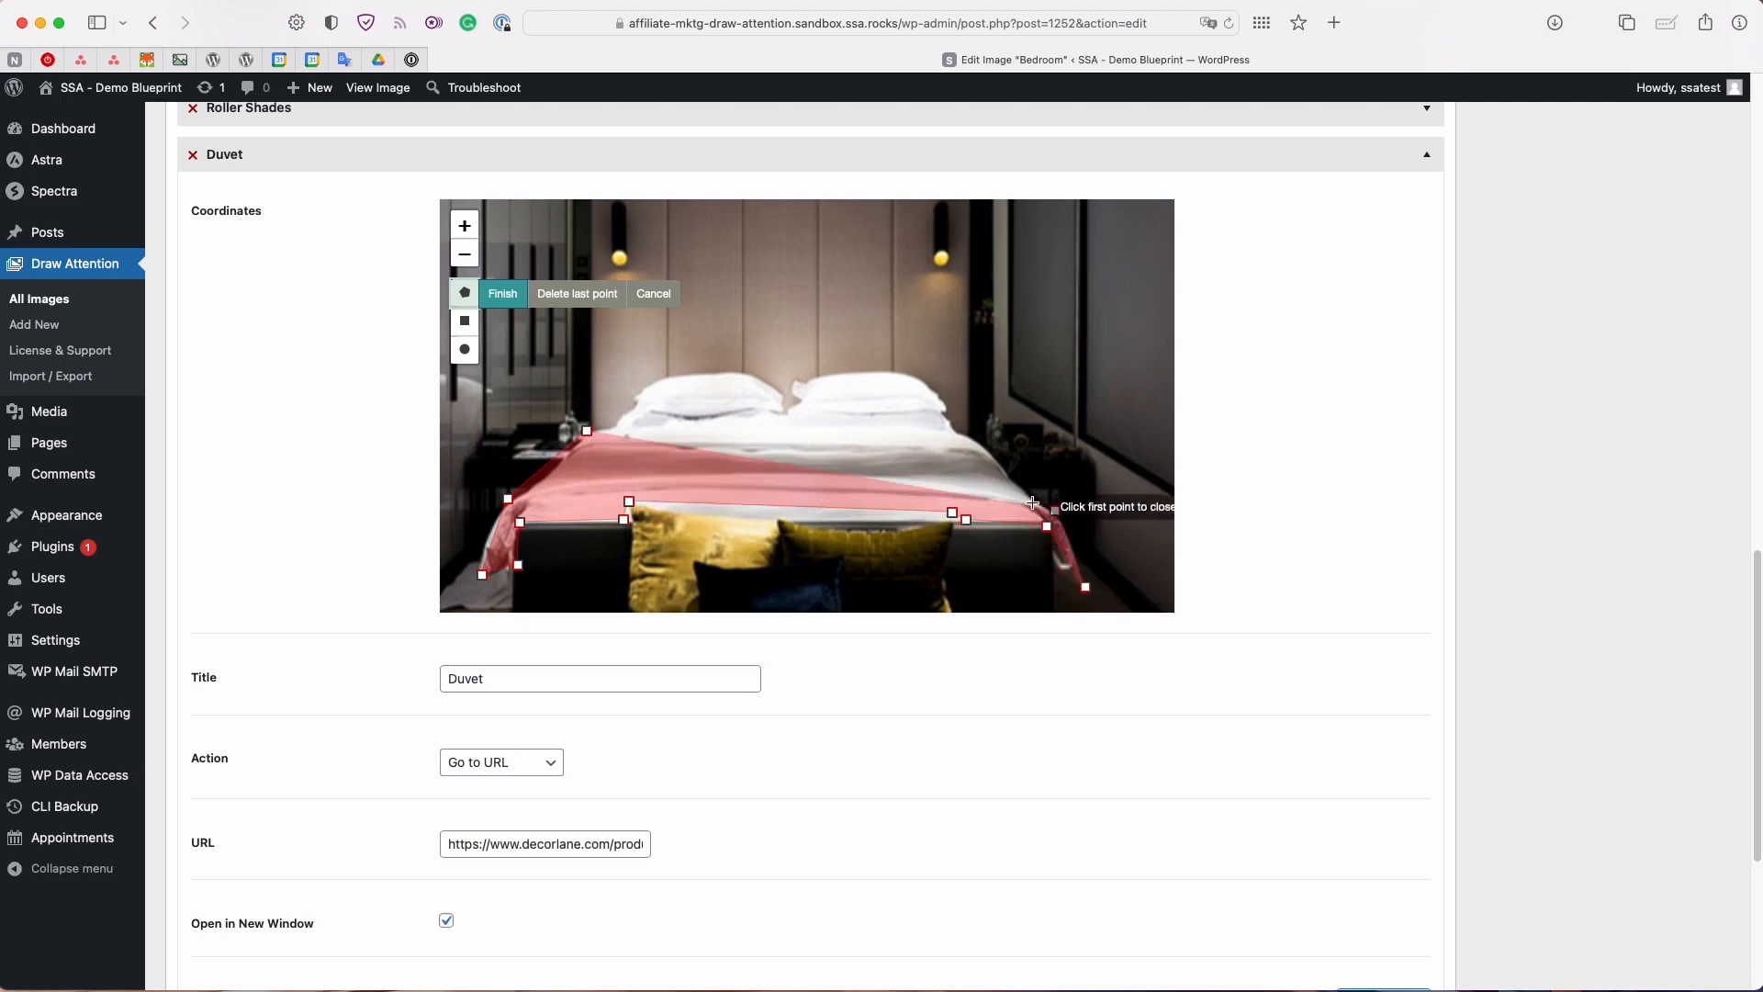
click(976, 443)
click(586, 430)
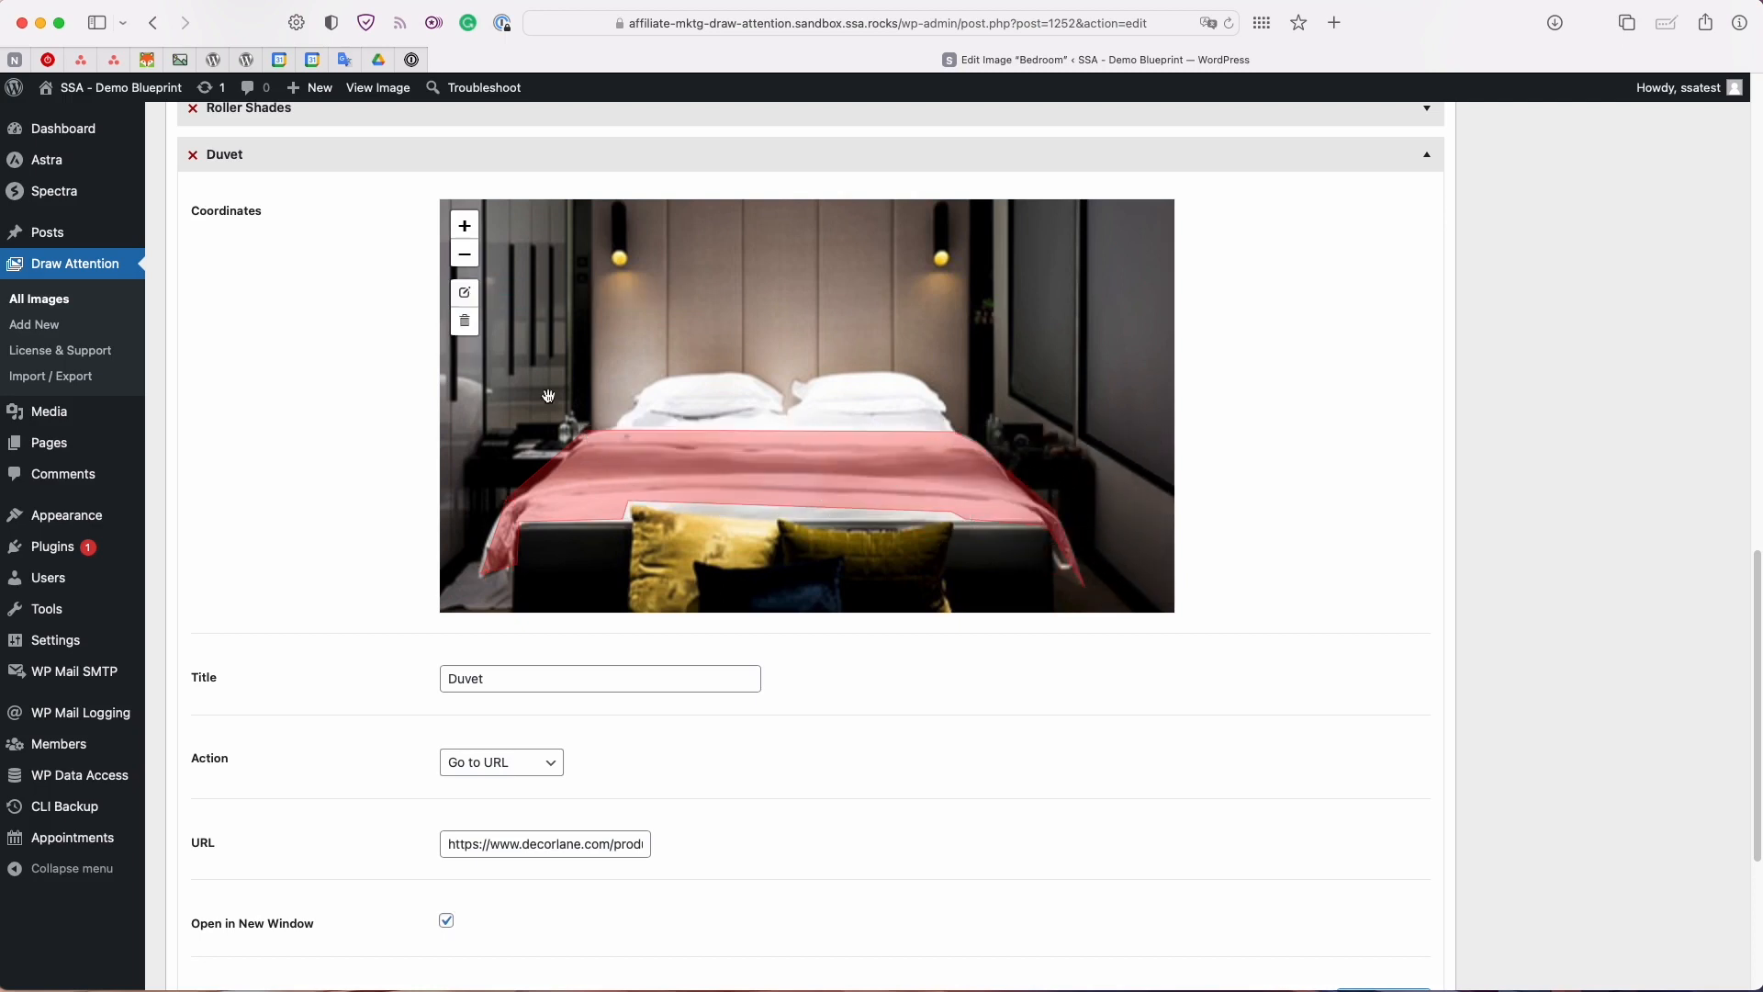
click(461, 261)
- Update the Bedroom image to save its hotspot areas
scroll(413, 618, down, 3)
scroll(413, 618, up, 6)
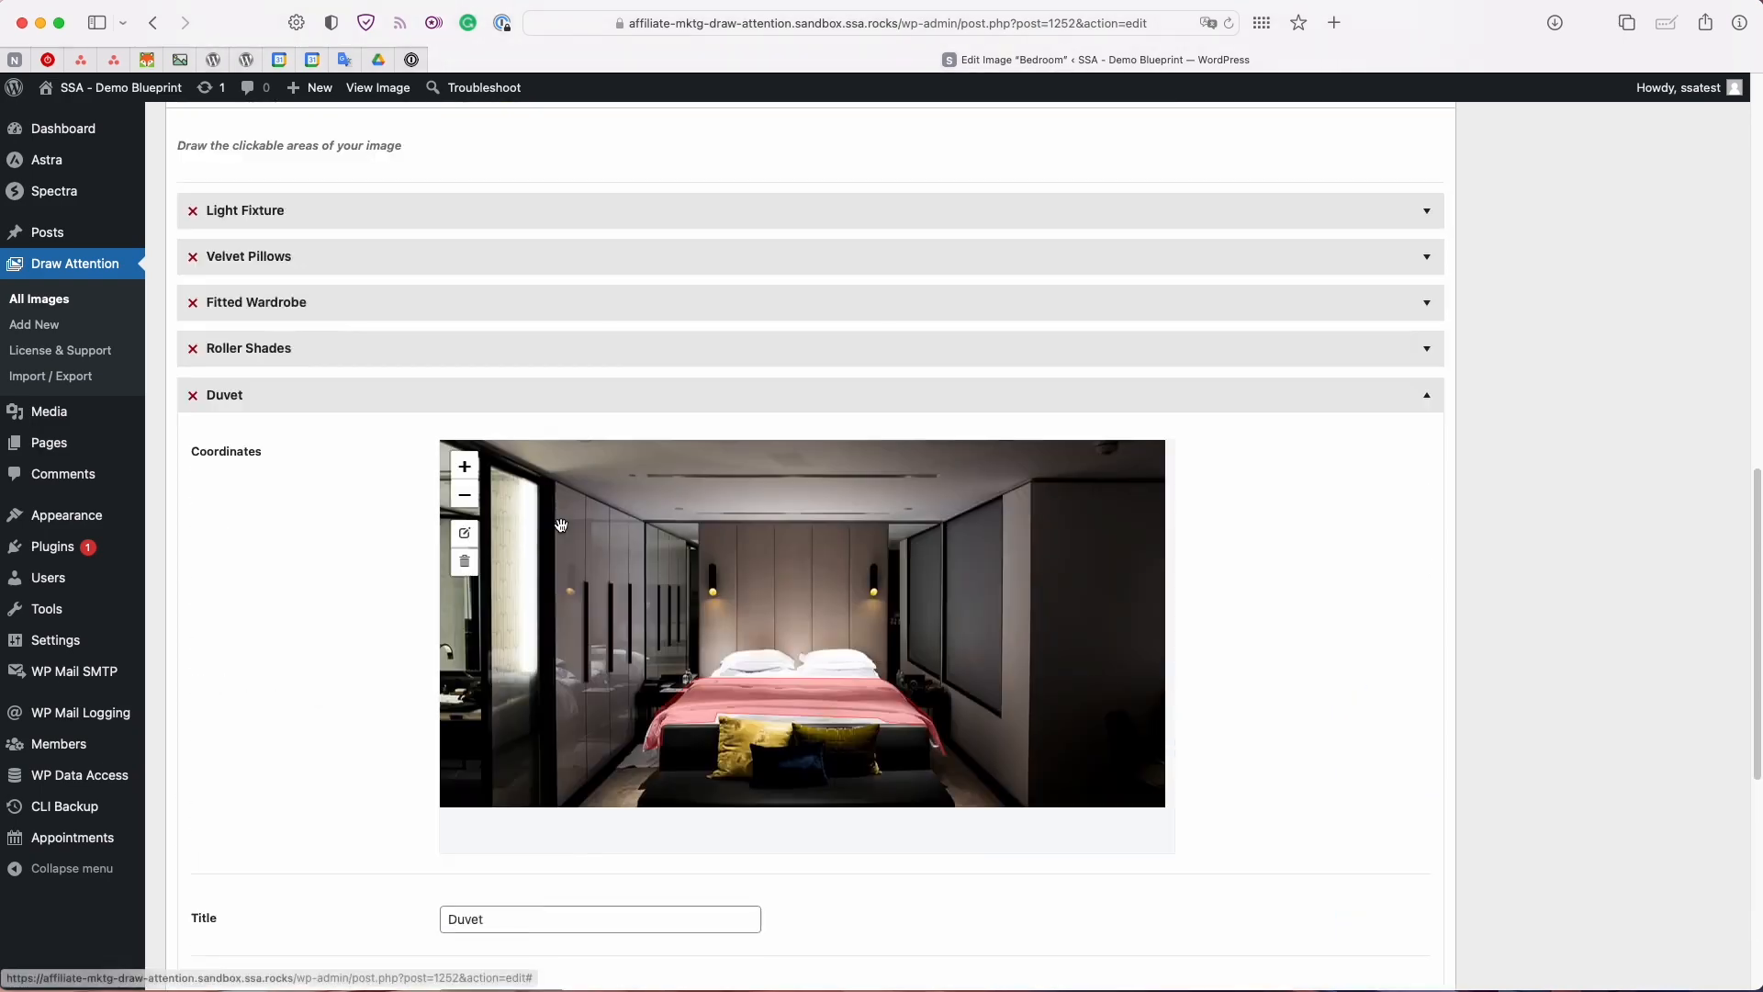
scroll(1445, 396, up, 15)
click(1688, 360)
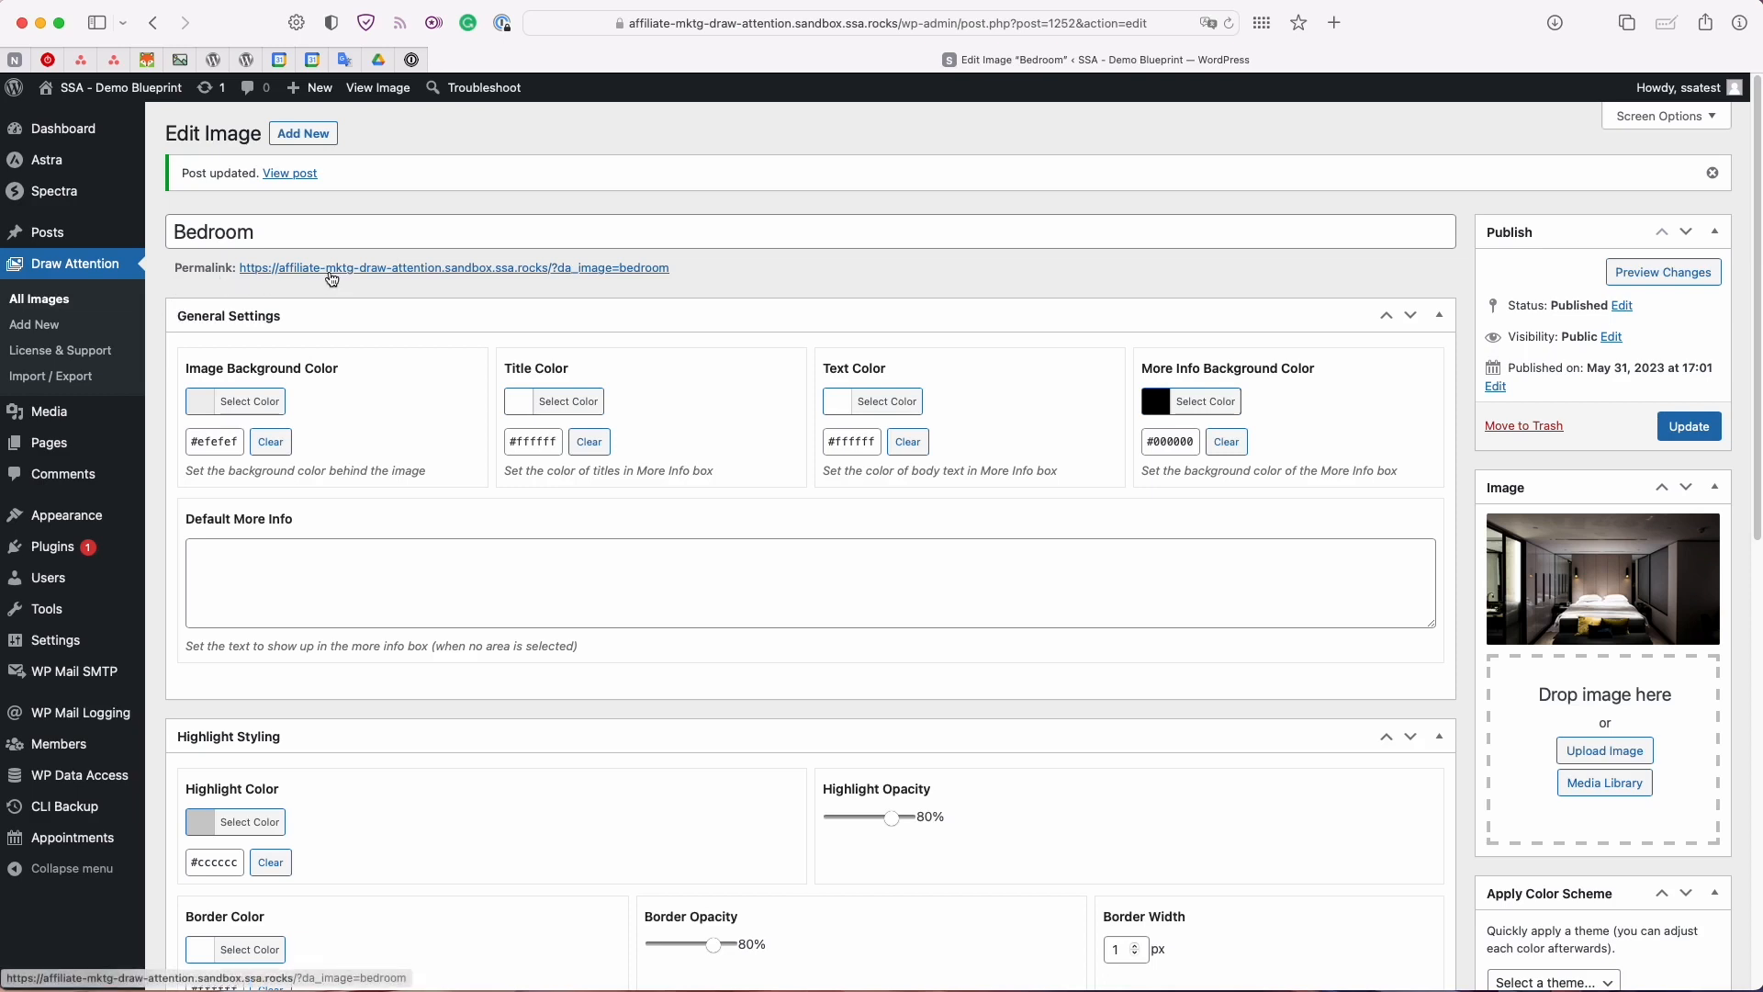
- Open the Bedroom image's permalink in a new tab, test its hotspots by following the wardrobe link, and close the opened tabs
super+click(331, 279)
click(1145, 57)
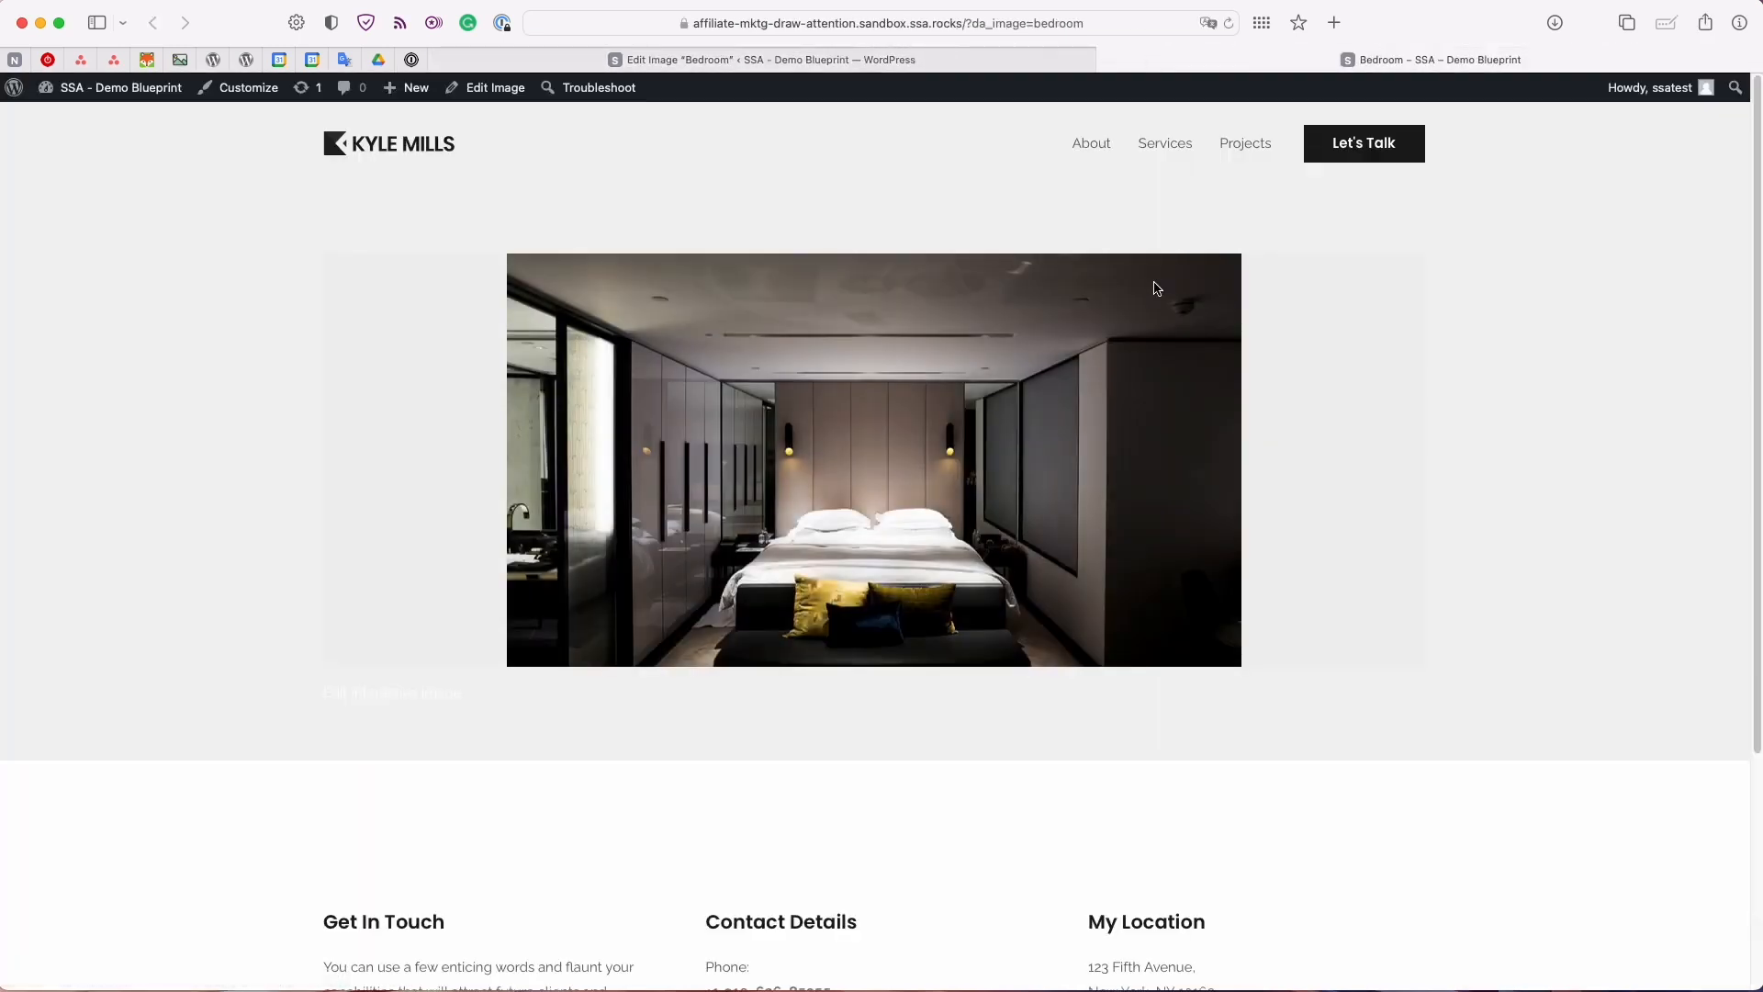
mouse_move(925, 577)
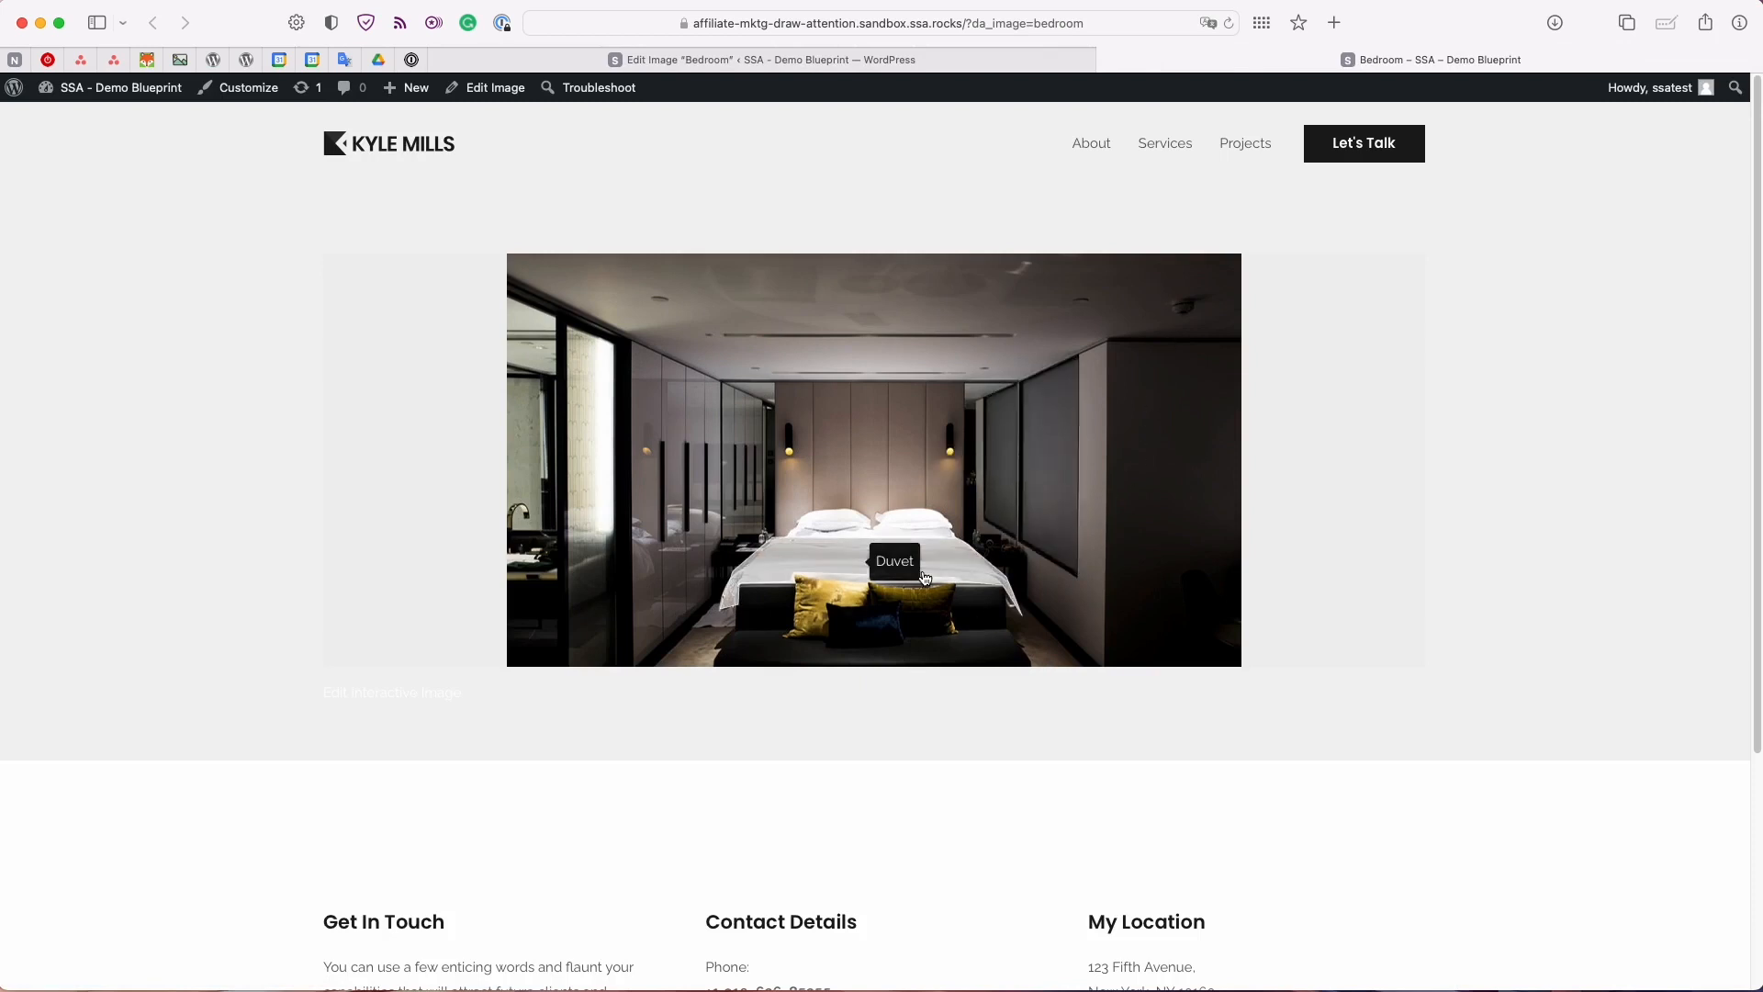
click(686, 454)
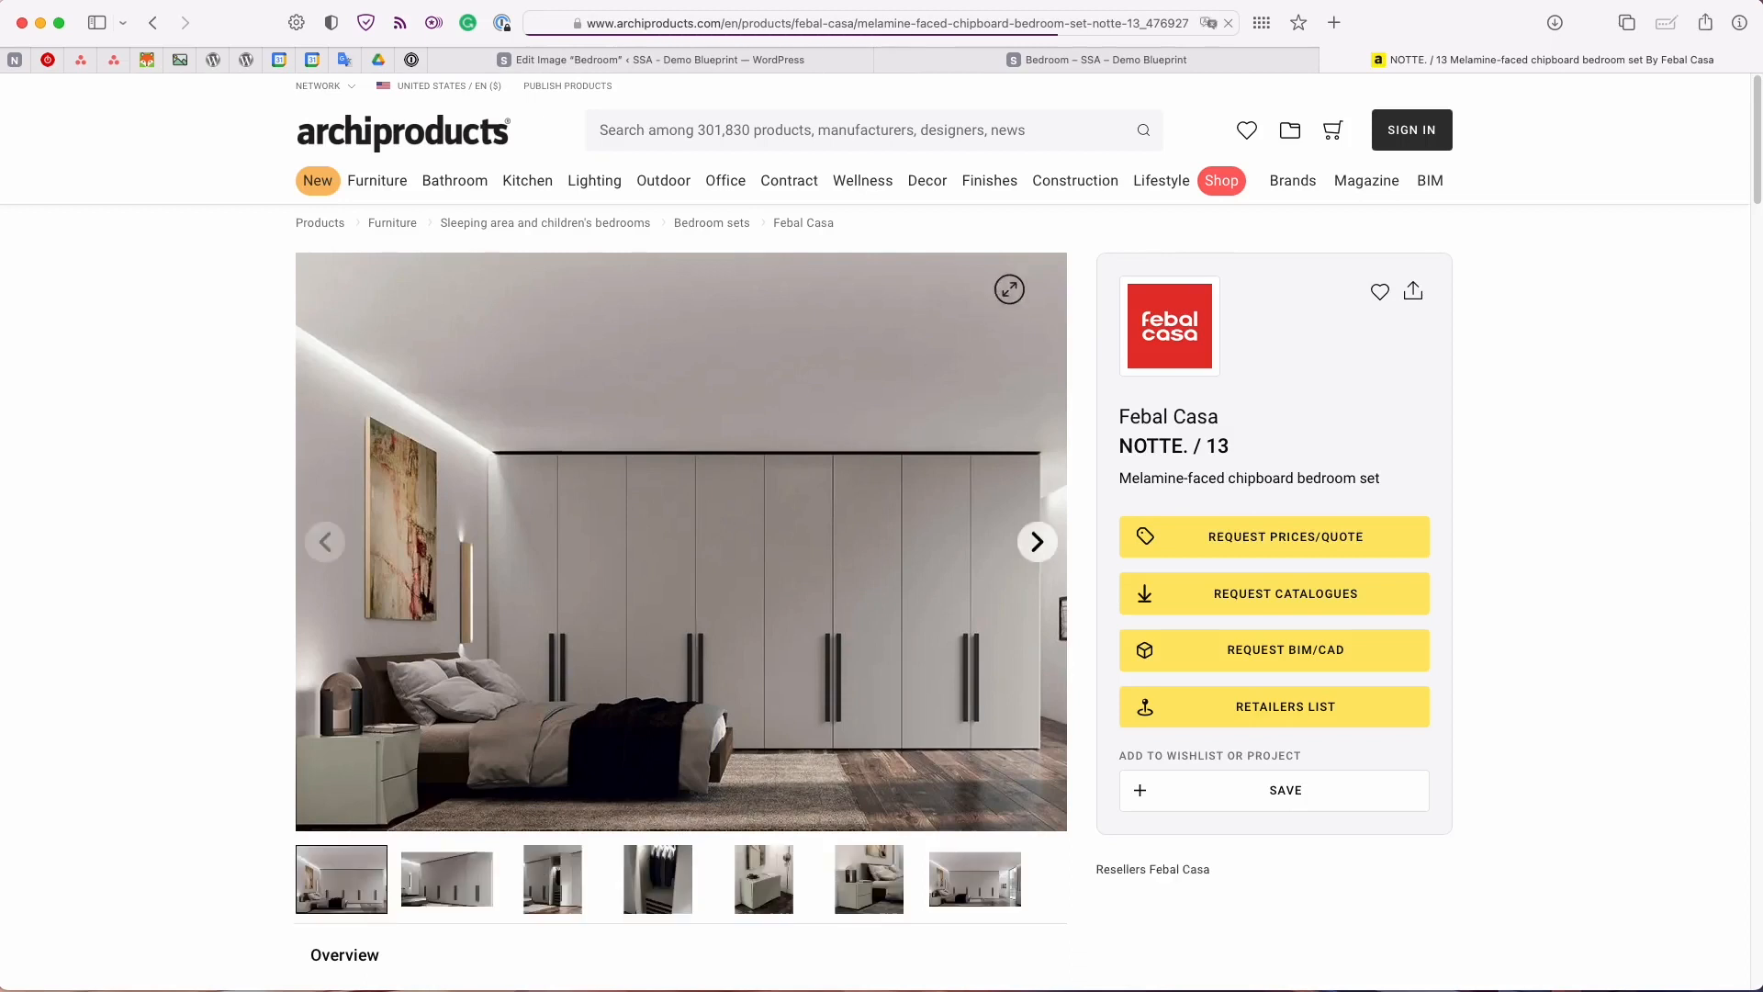
key(super+w)
mouse_move(963, 548)
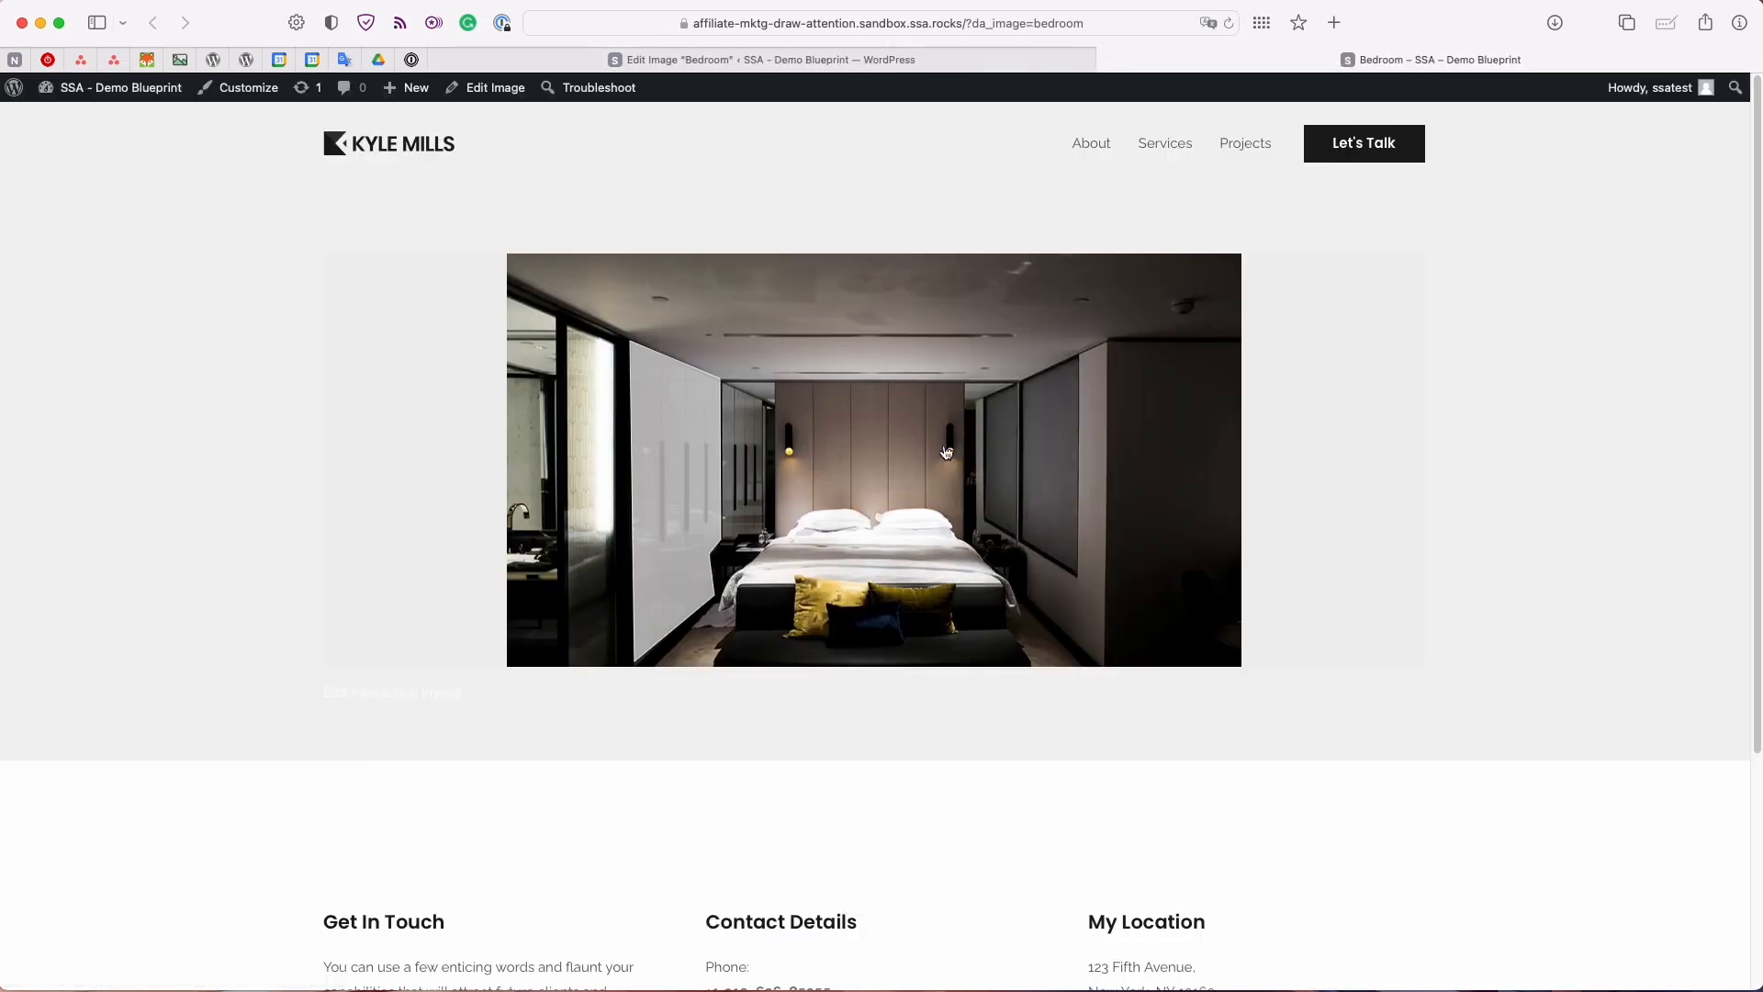
mouse_move(950, 450)
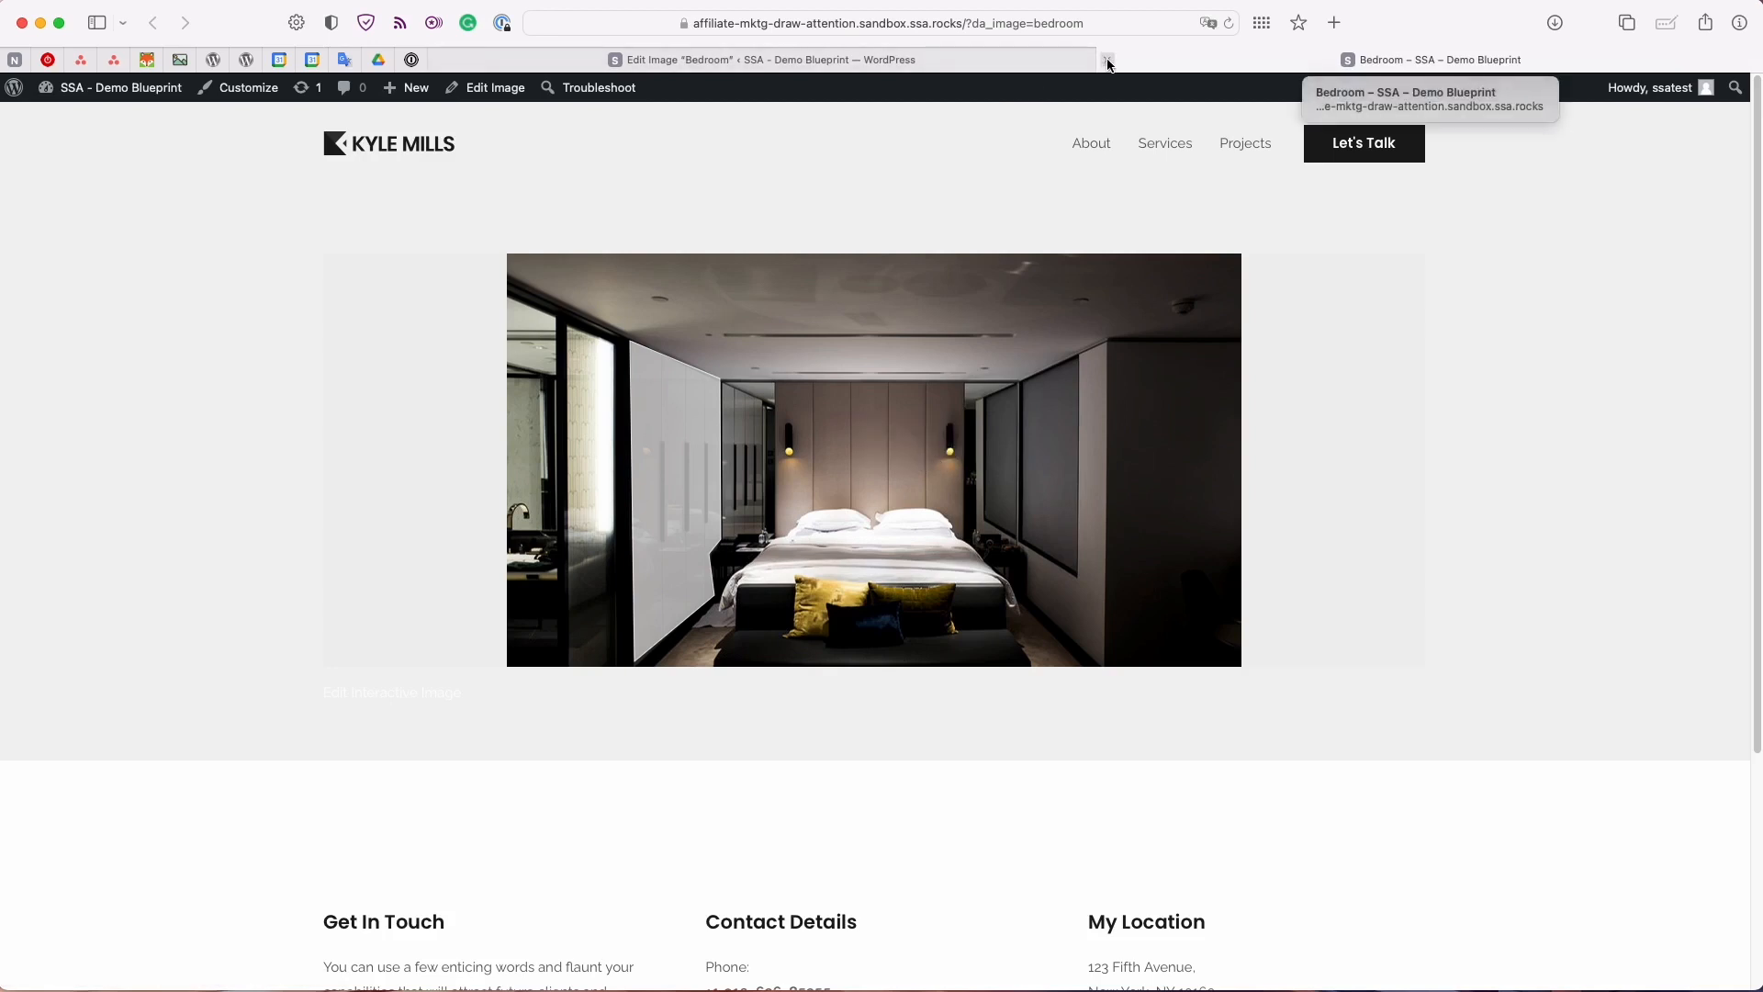
click(1109, 60)
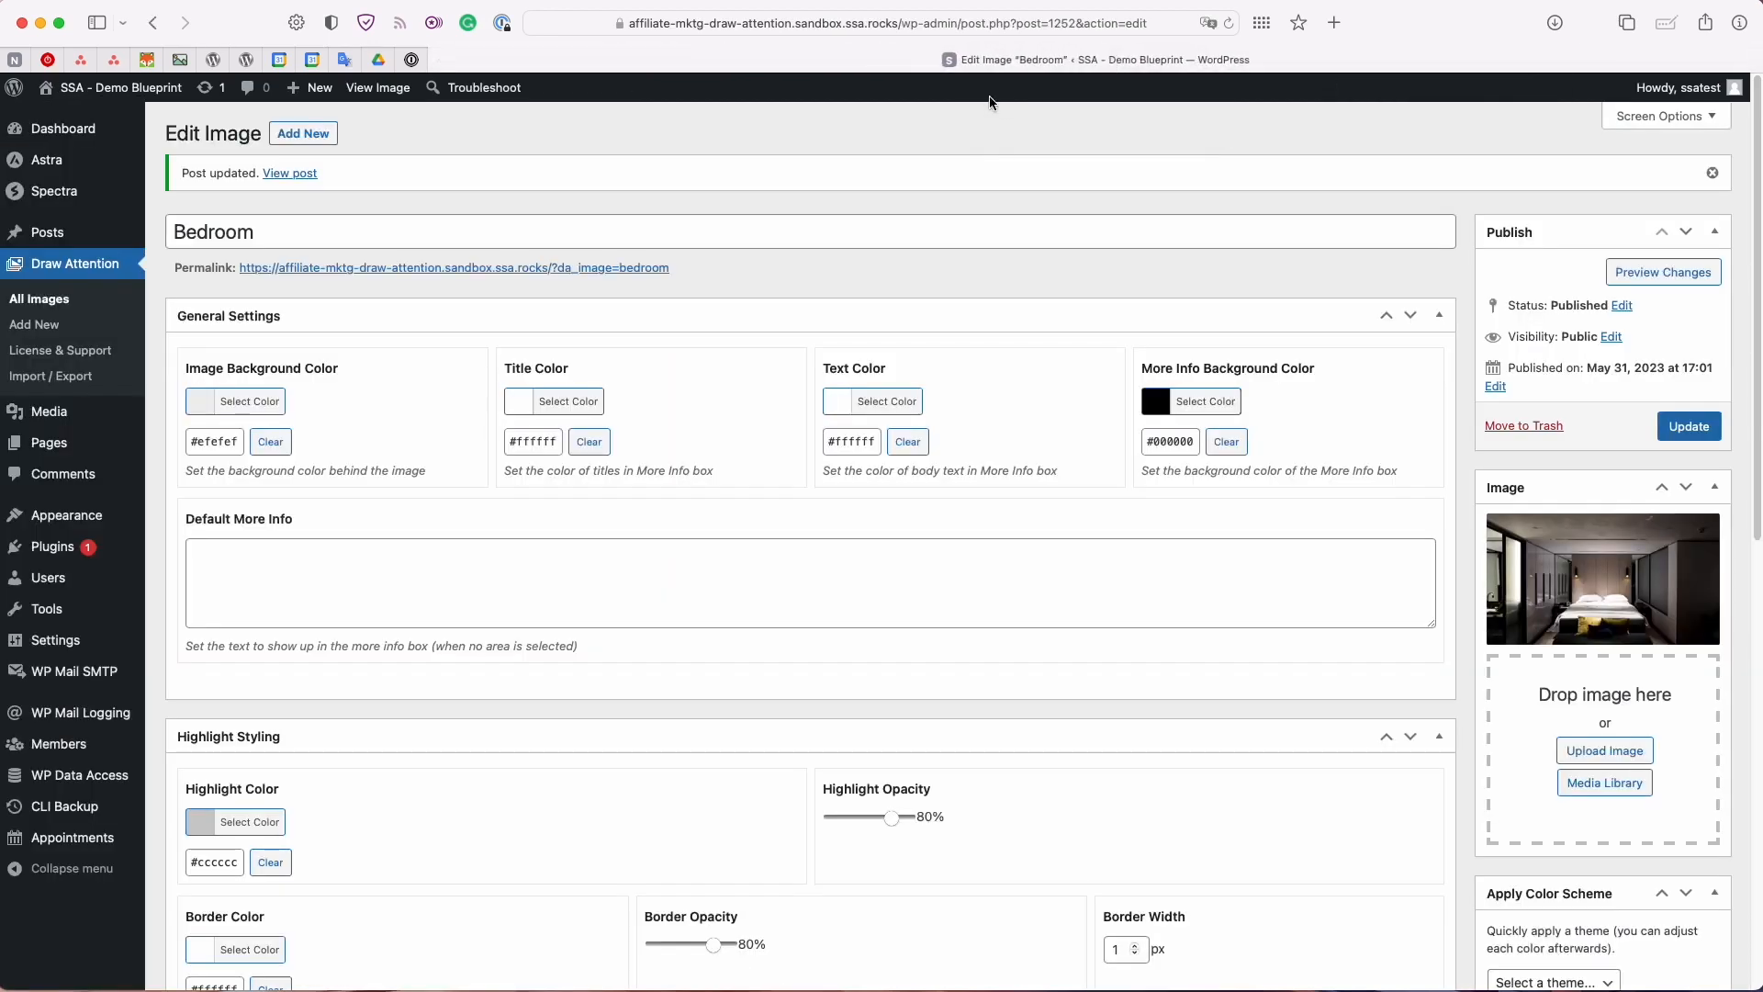
- Visit the live site and review the Bedroom section on its Projects page
mouse_move(119, 87)
click(64, 113)
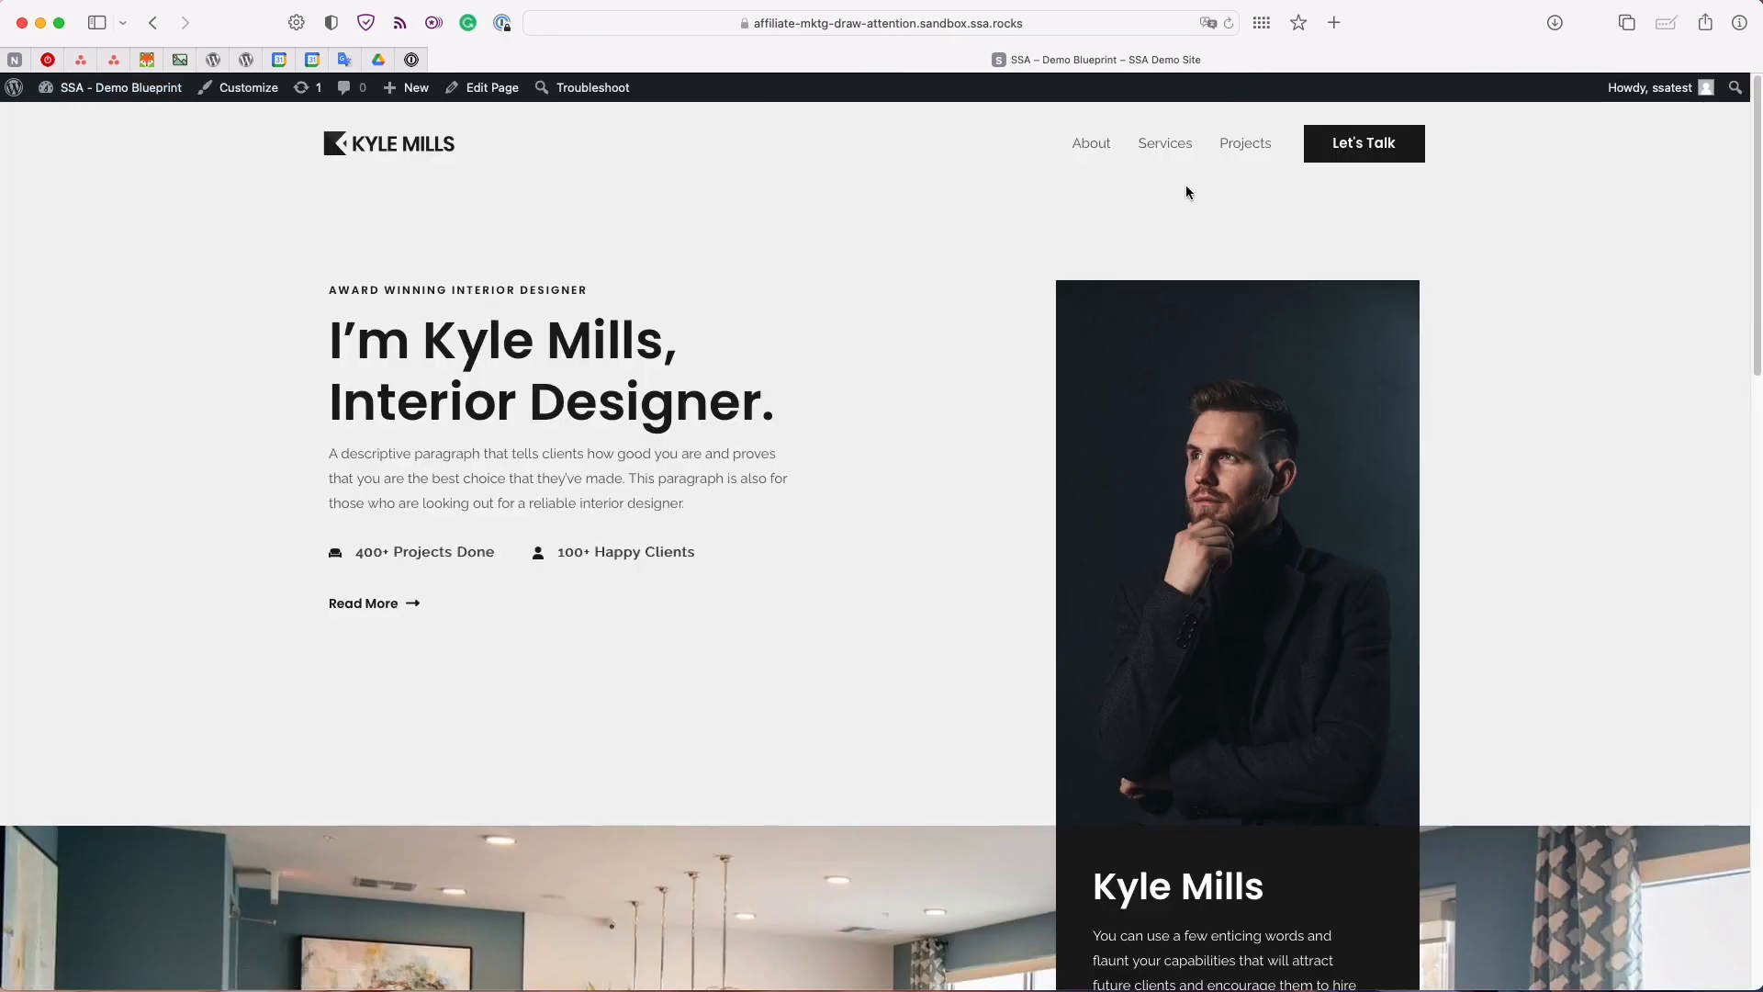
click(1260, 140)
scroll(999, 306, down, 10)
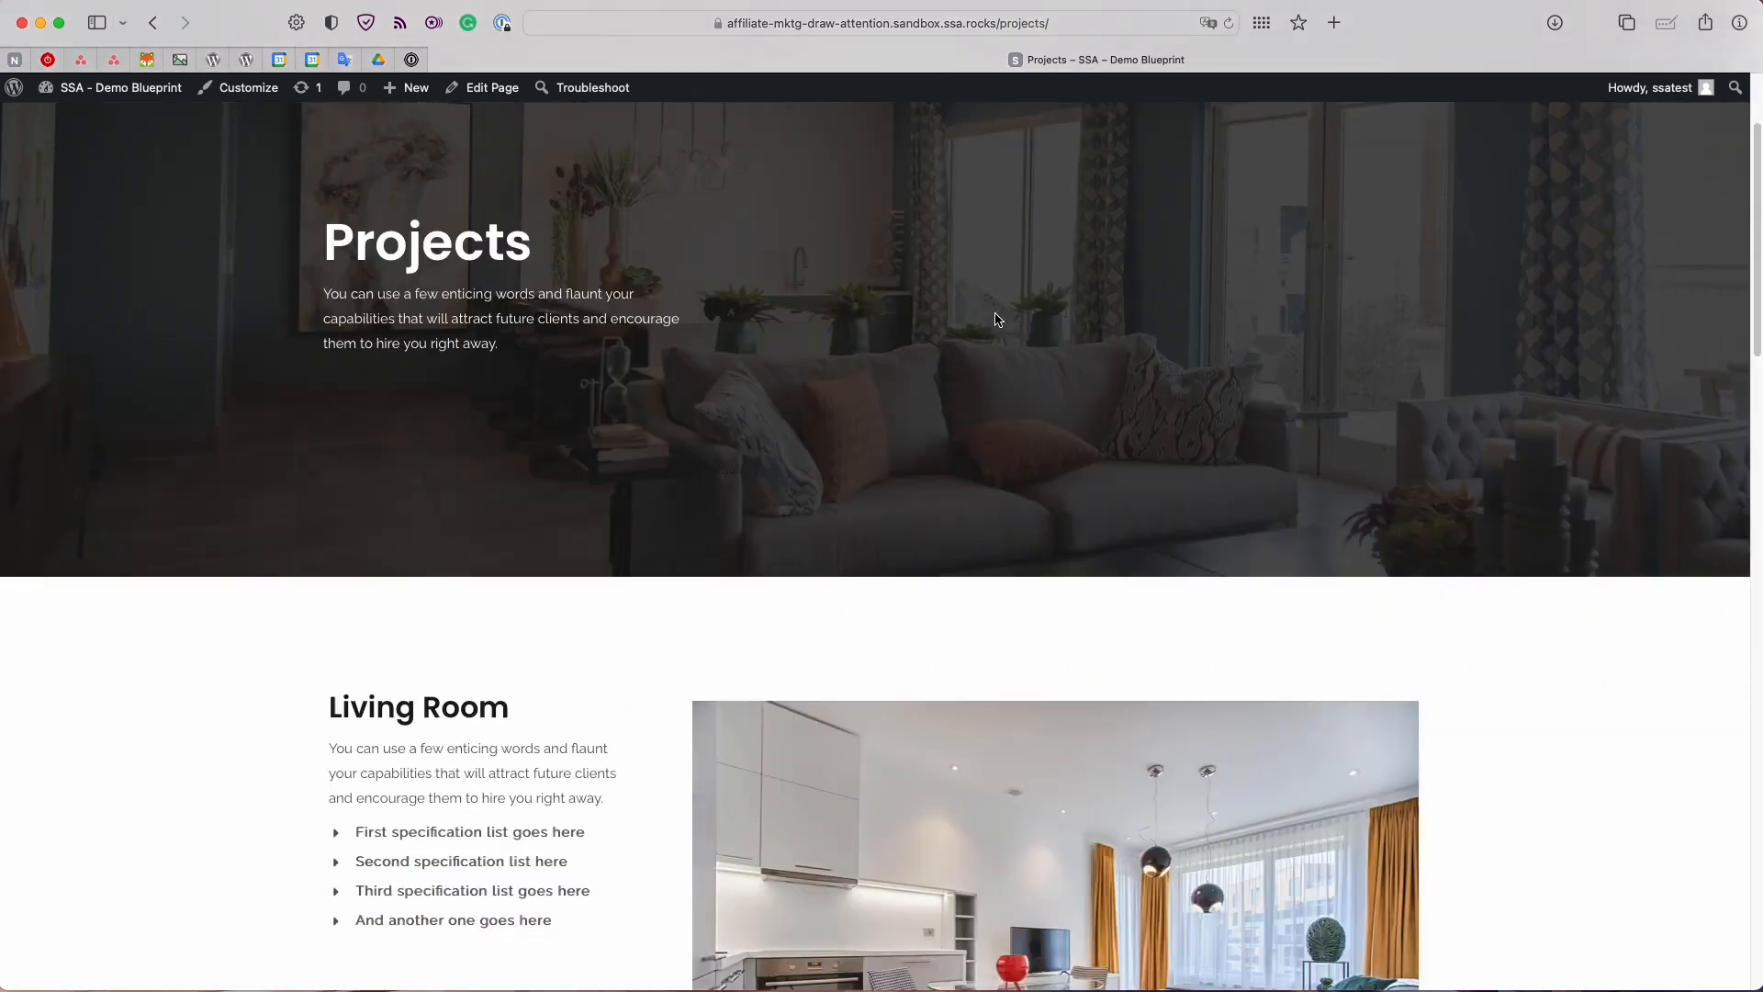
scroll(846, 537, down, 7)
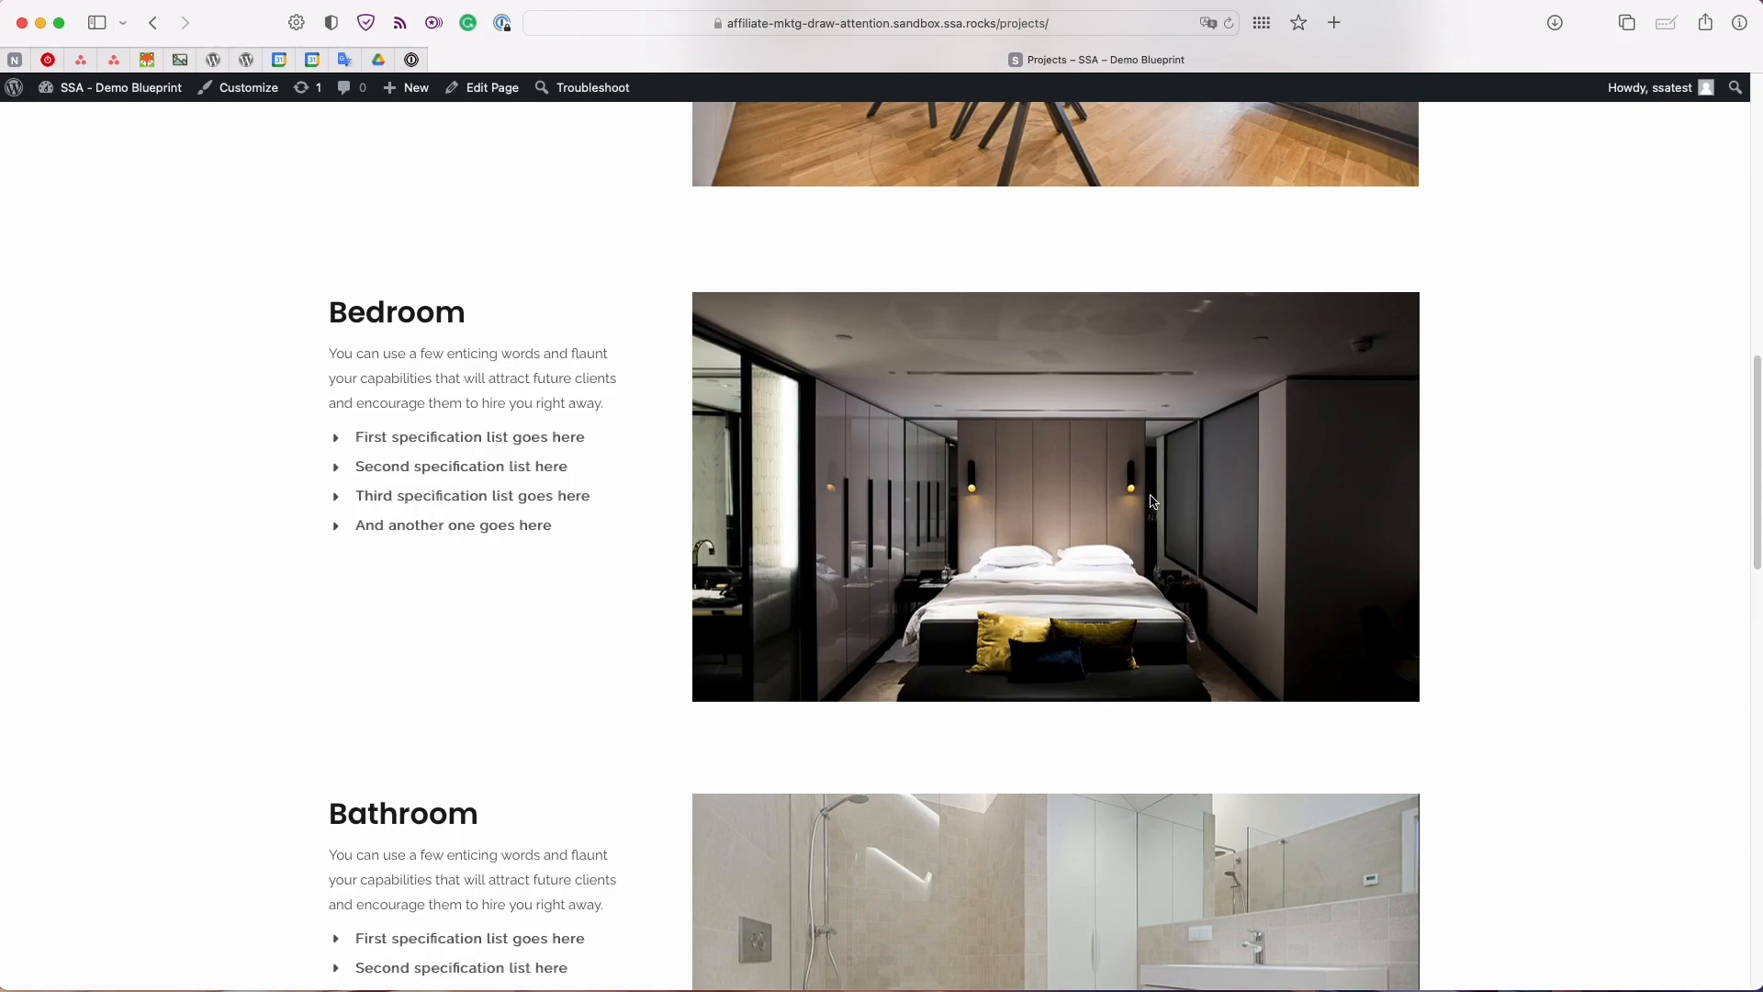
scroll(1147, 588, up, 17)
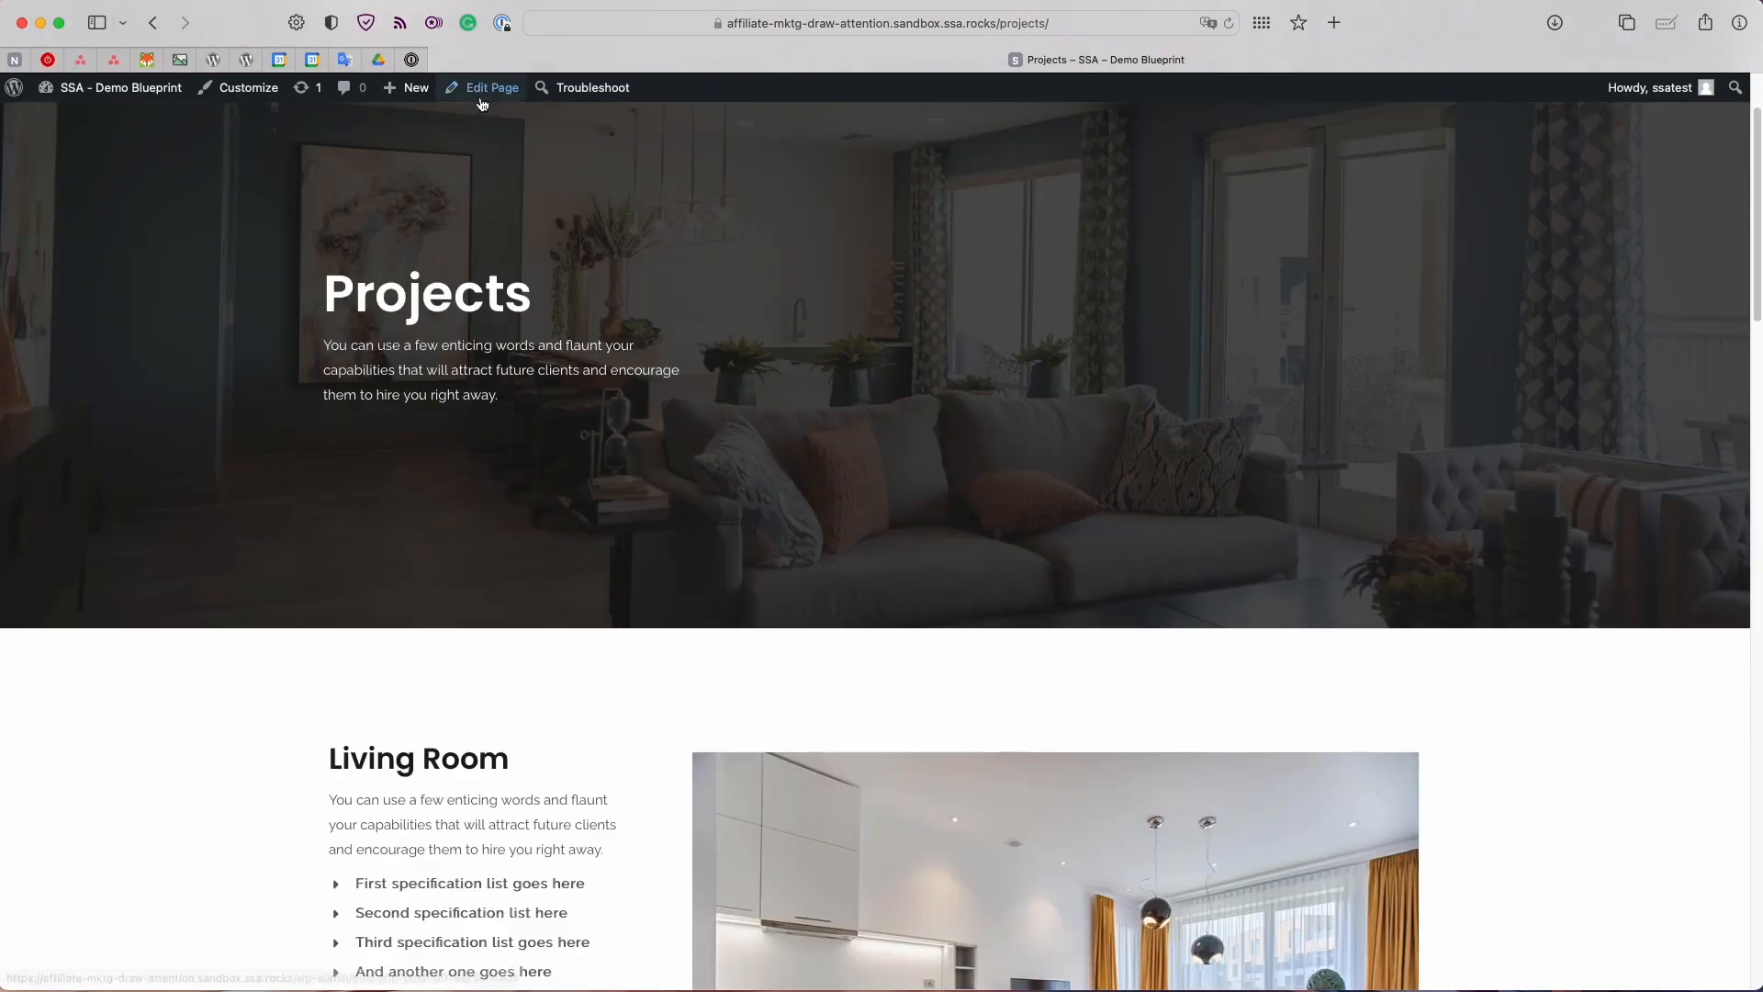
- Open the Projects page for editing and locate the Bedroom section's image block in the page's block structure
click(481, 92)
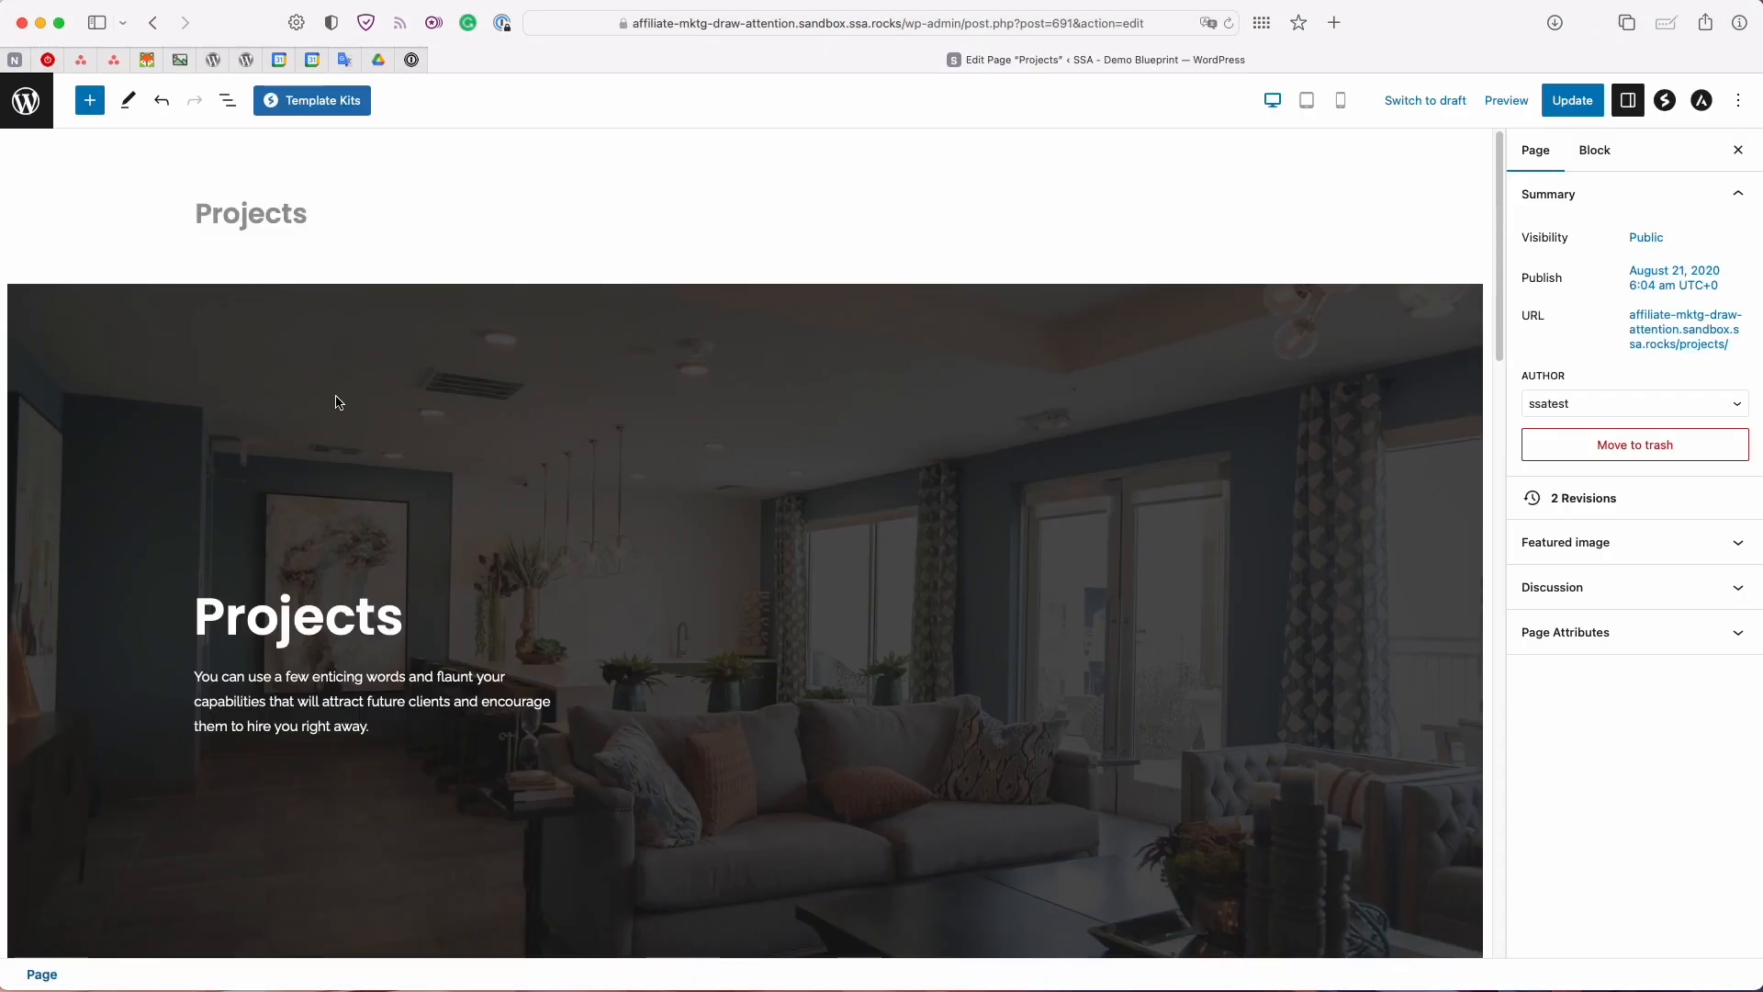
scroll(338, 404, down, 3)
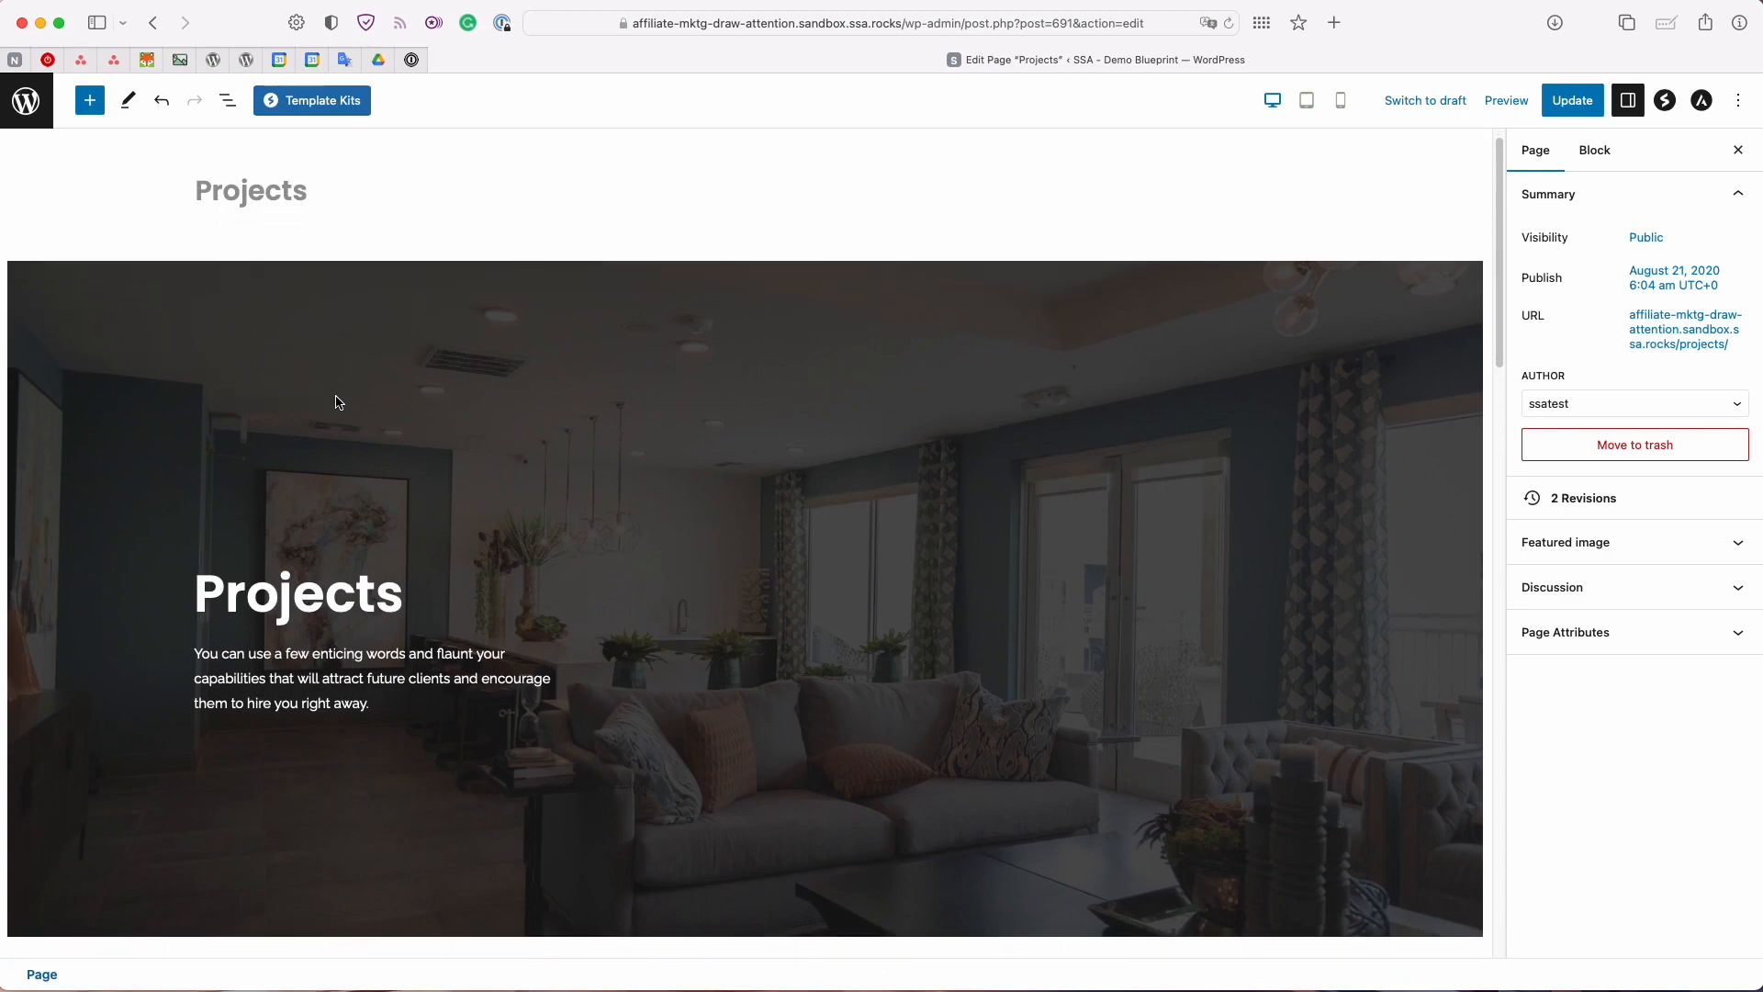
scroll(341, 422, down, 15)
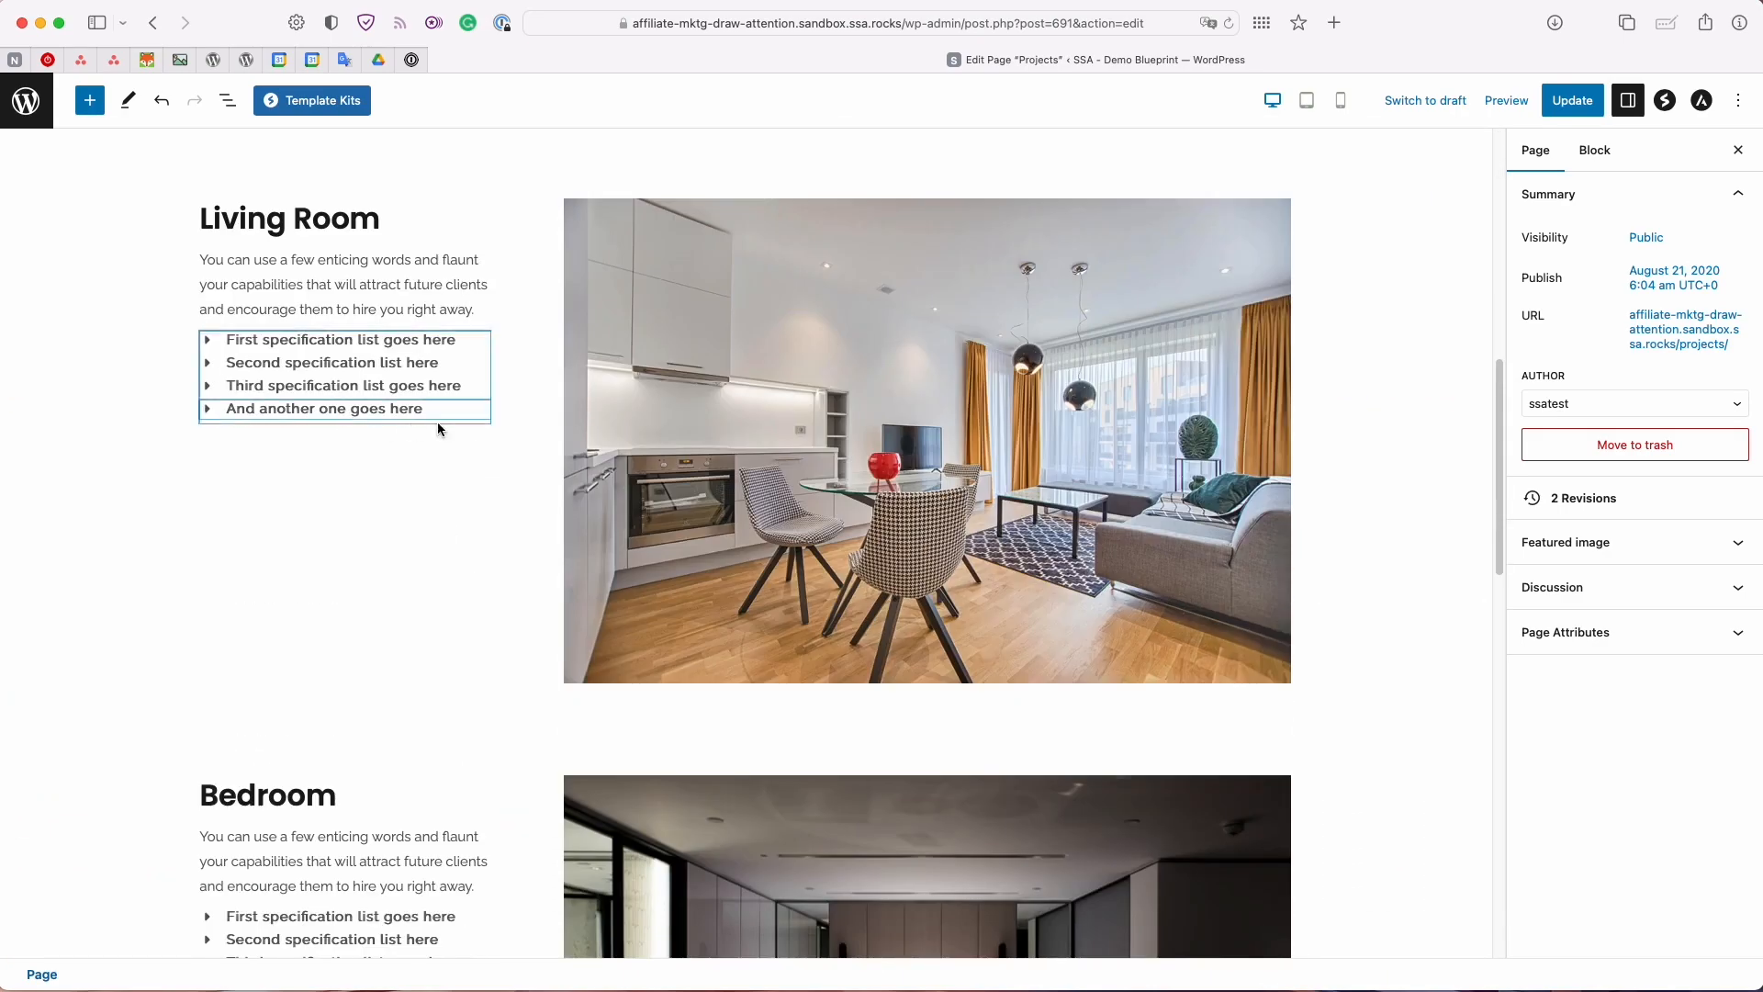
scroll(797, 415, down, 9)
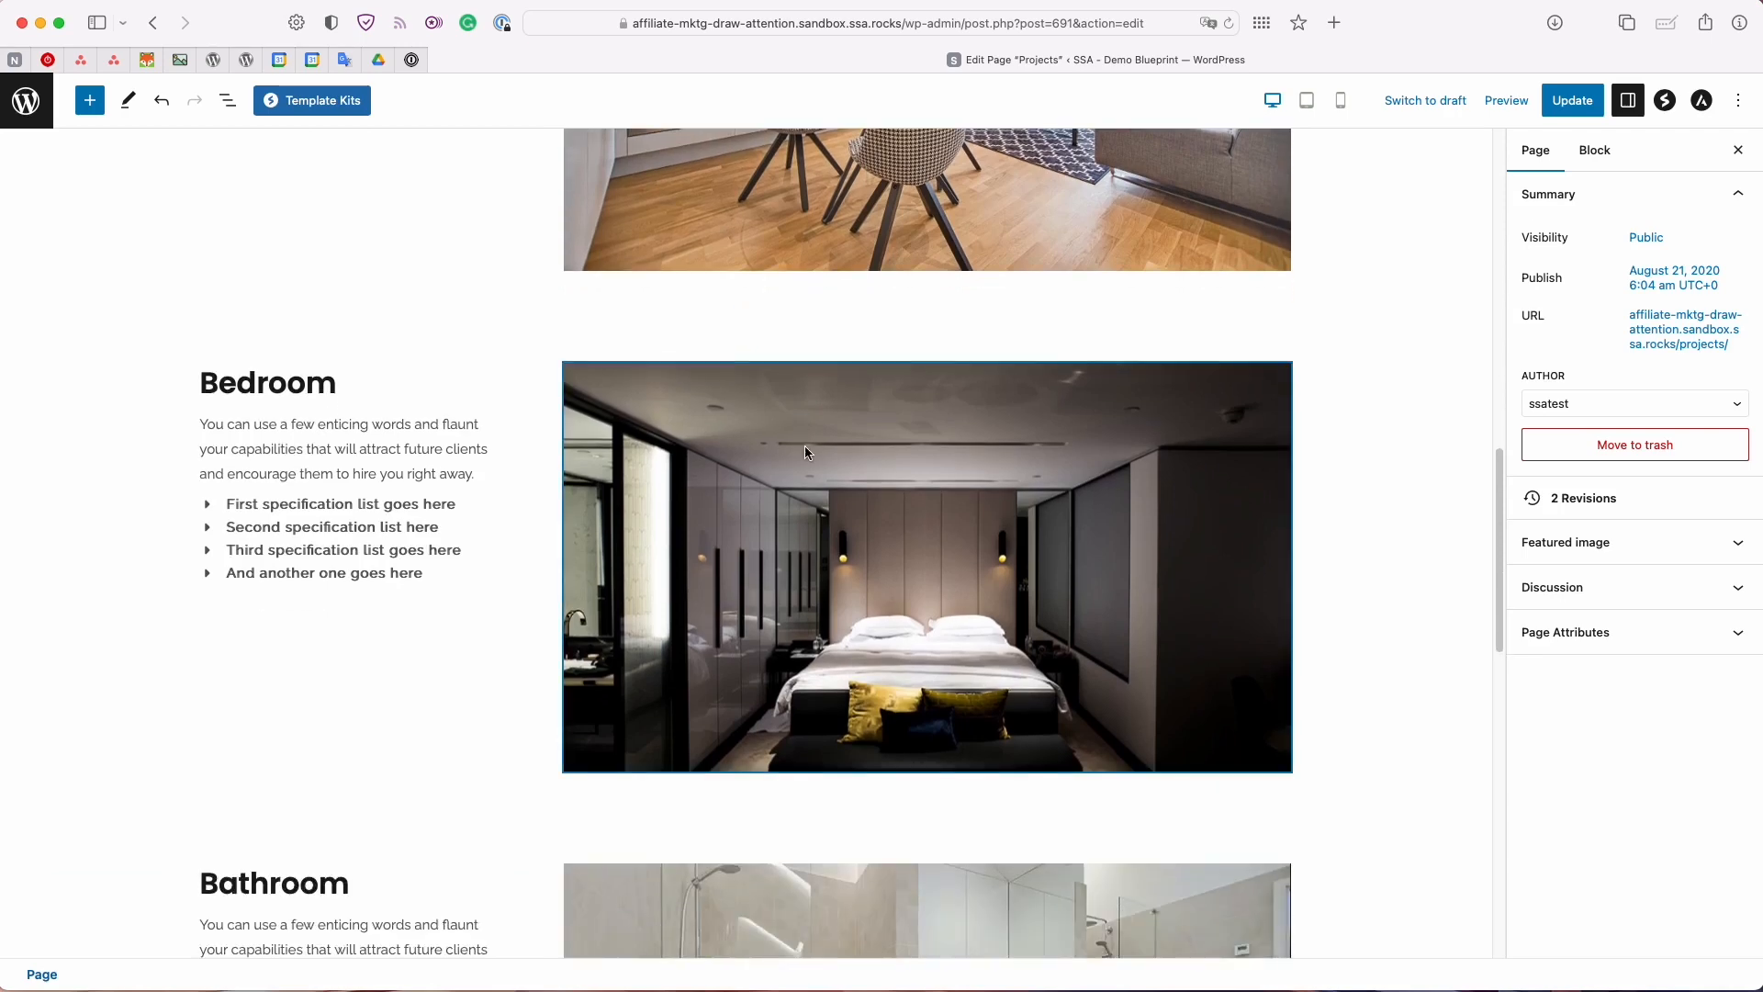
scroll(735, 499, down, 3)
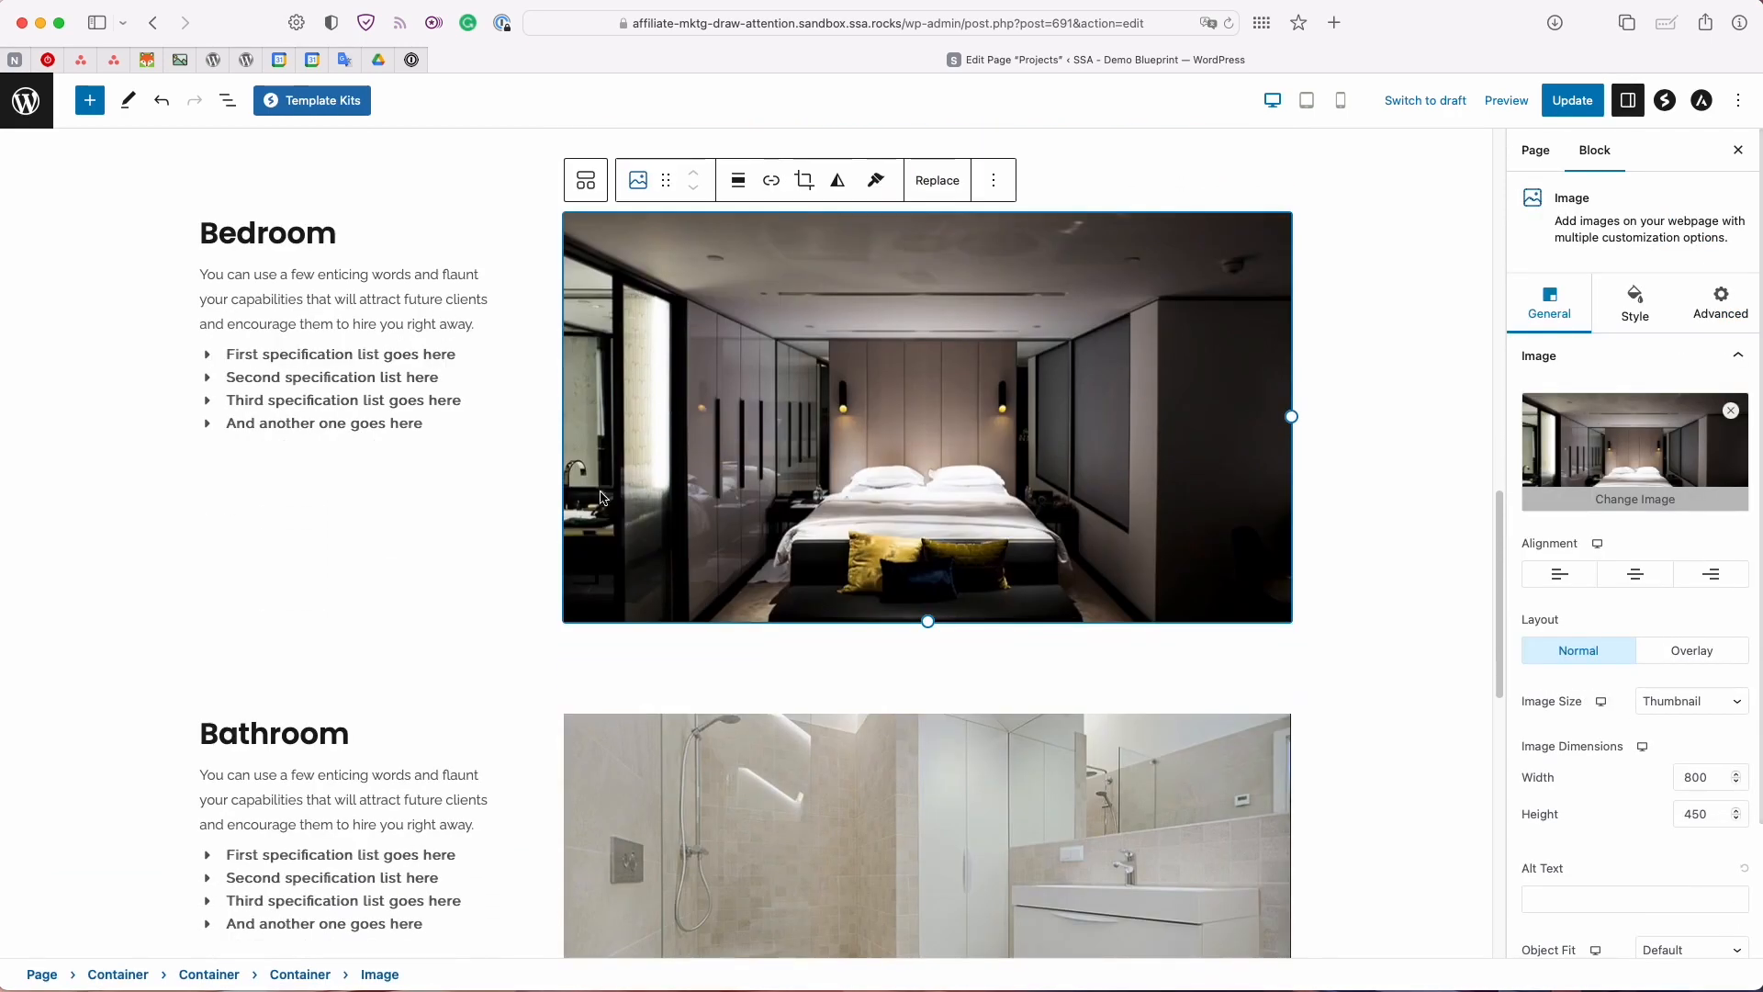
click(223, 110)
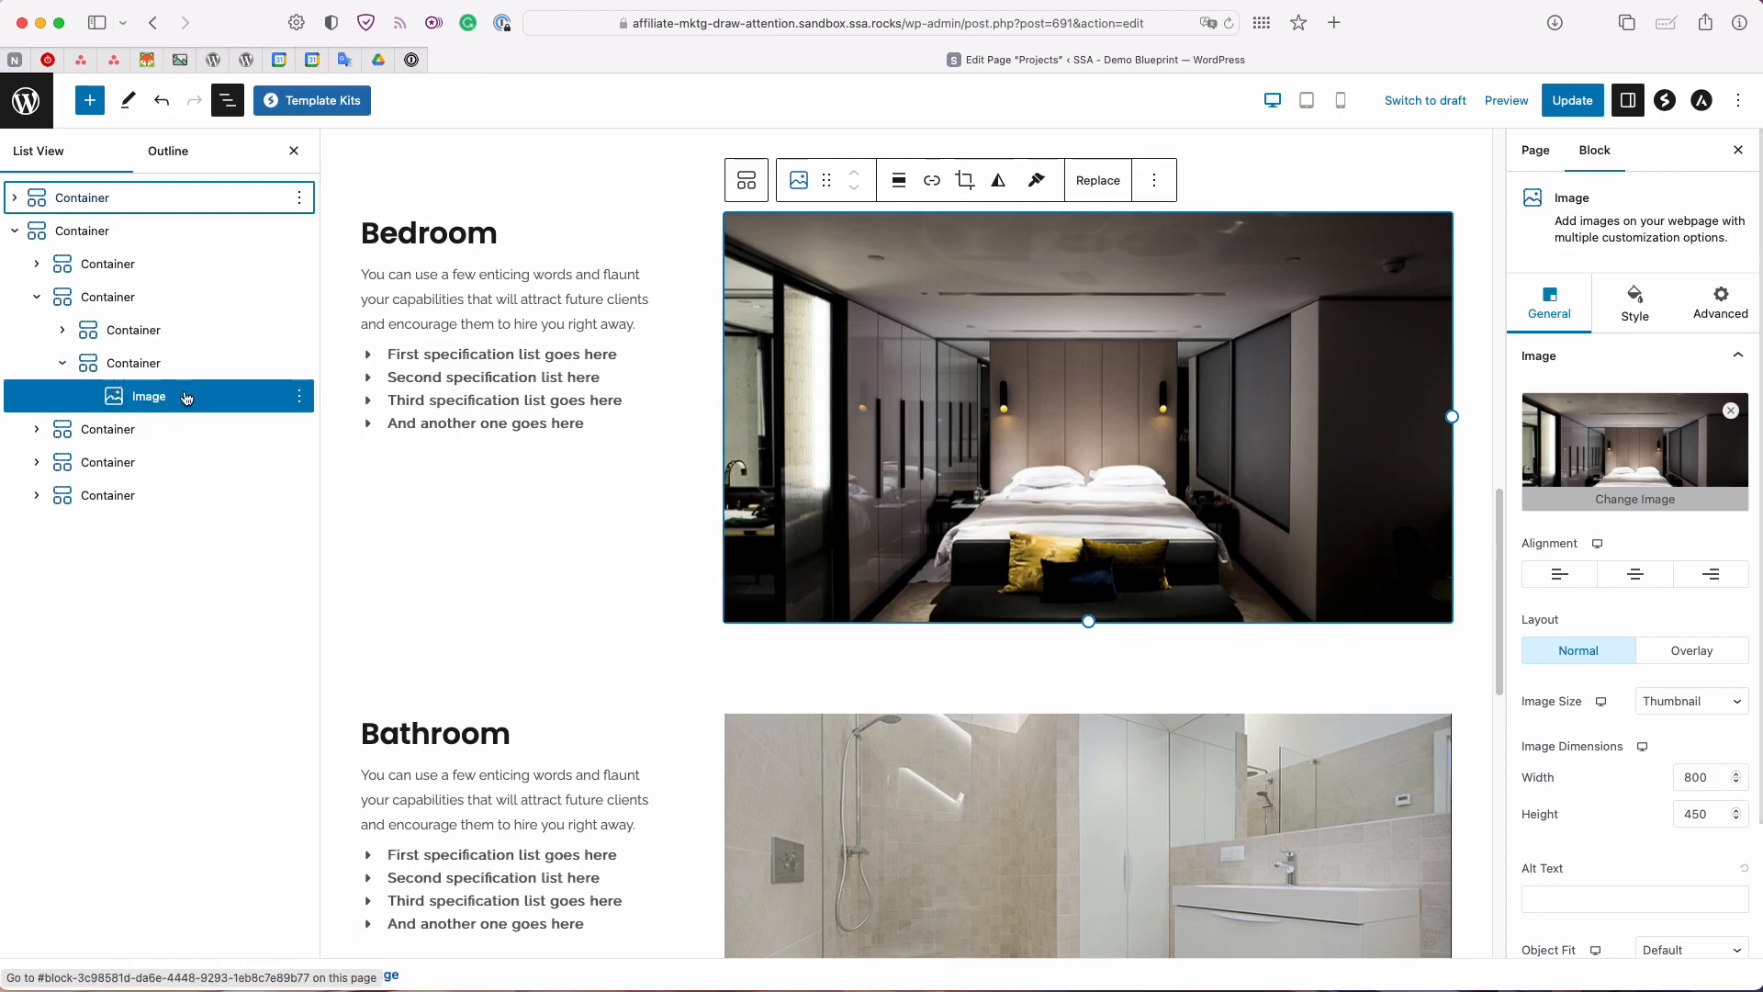
- Insert a Draw Attention block directly below the existing image in the Bedroom section
click(90, 101)
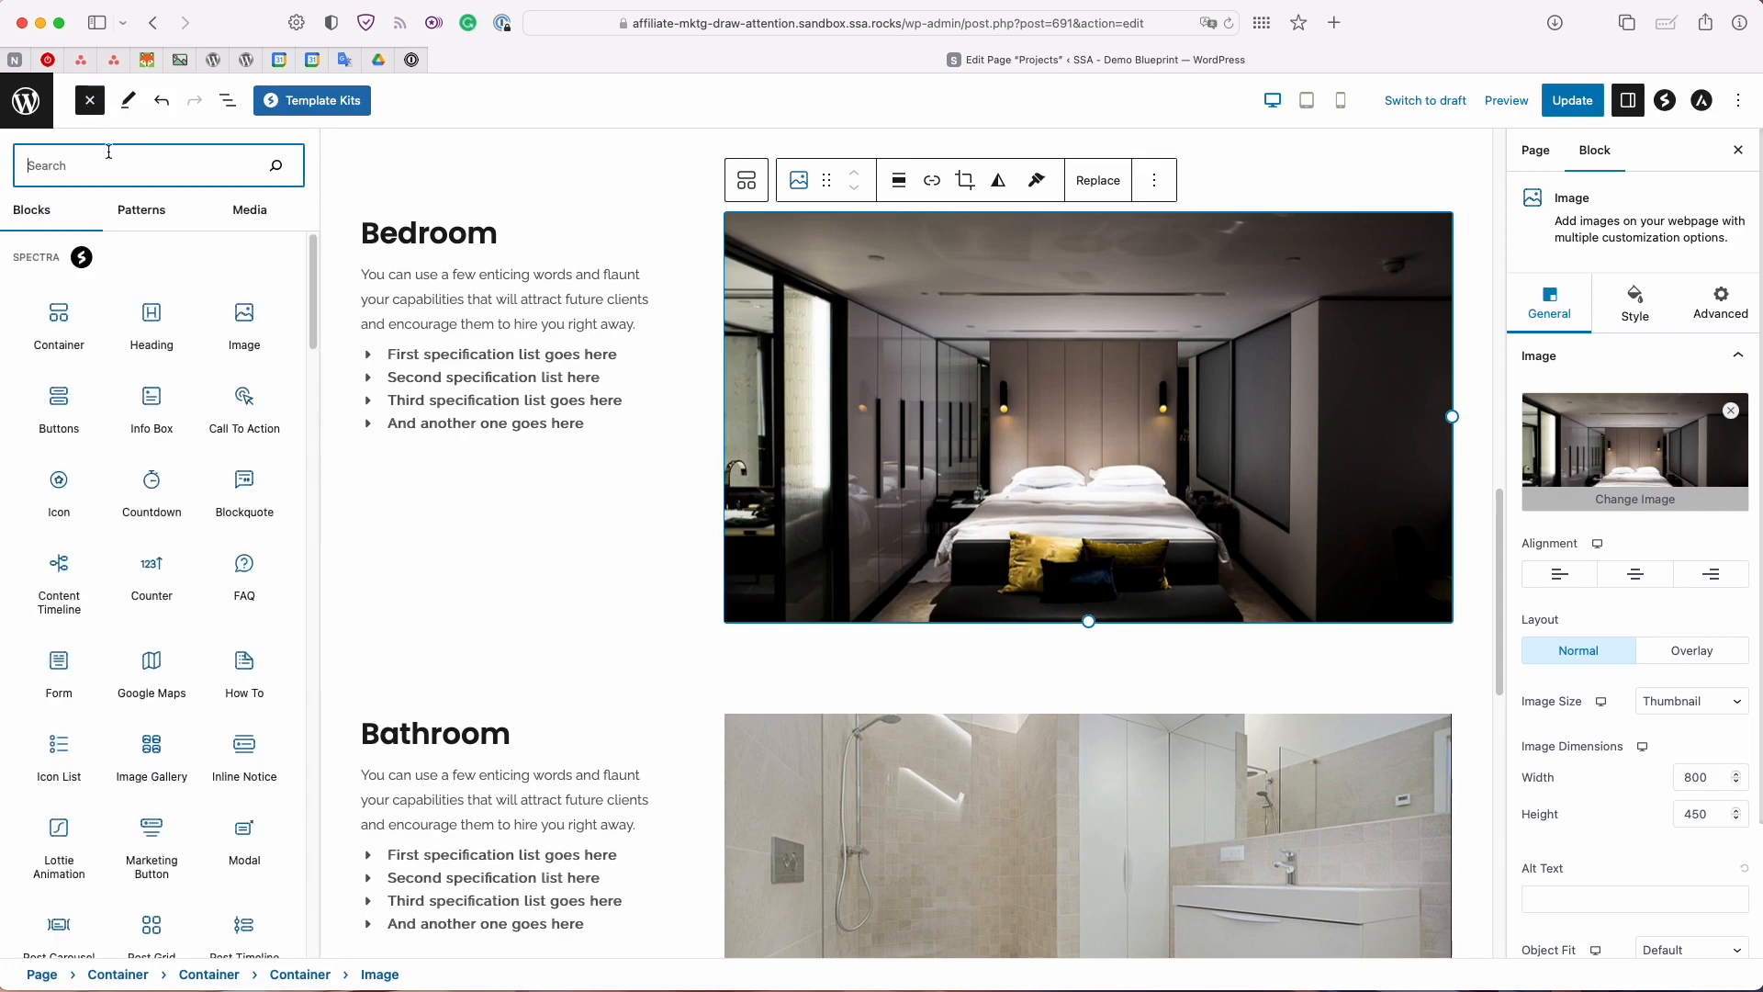
text(dra)
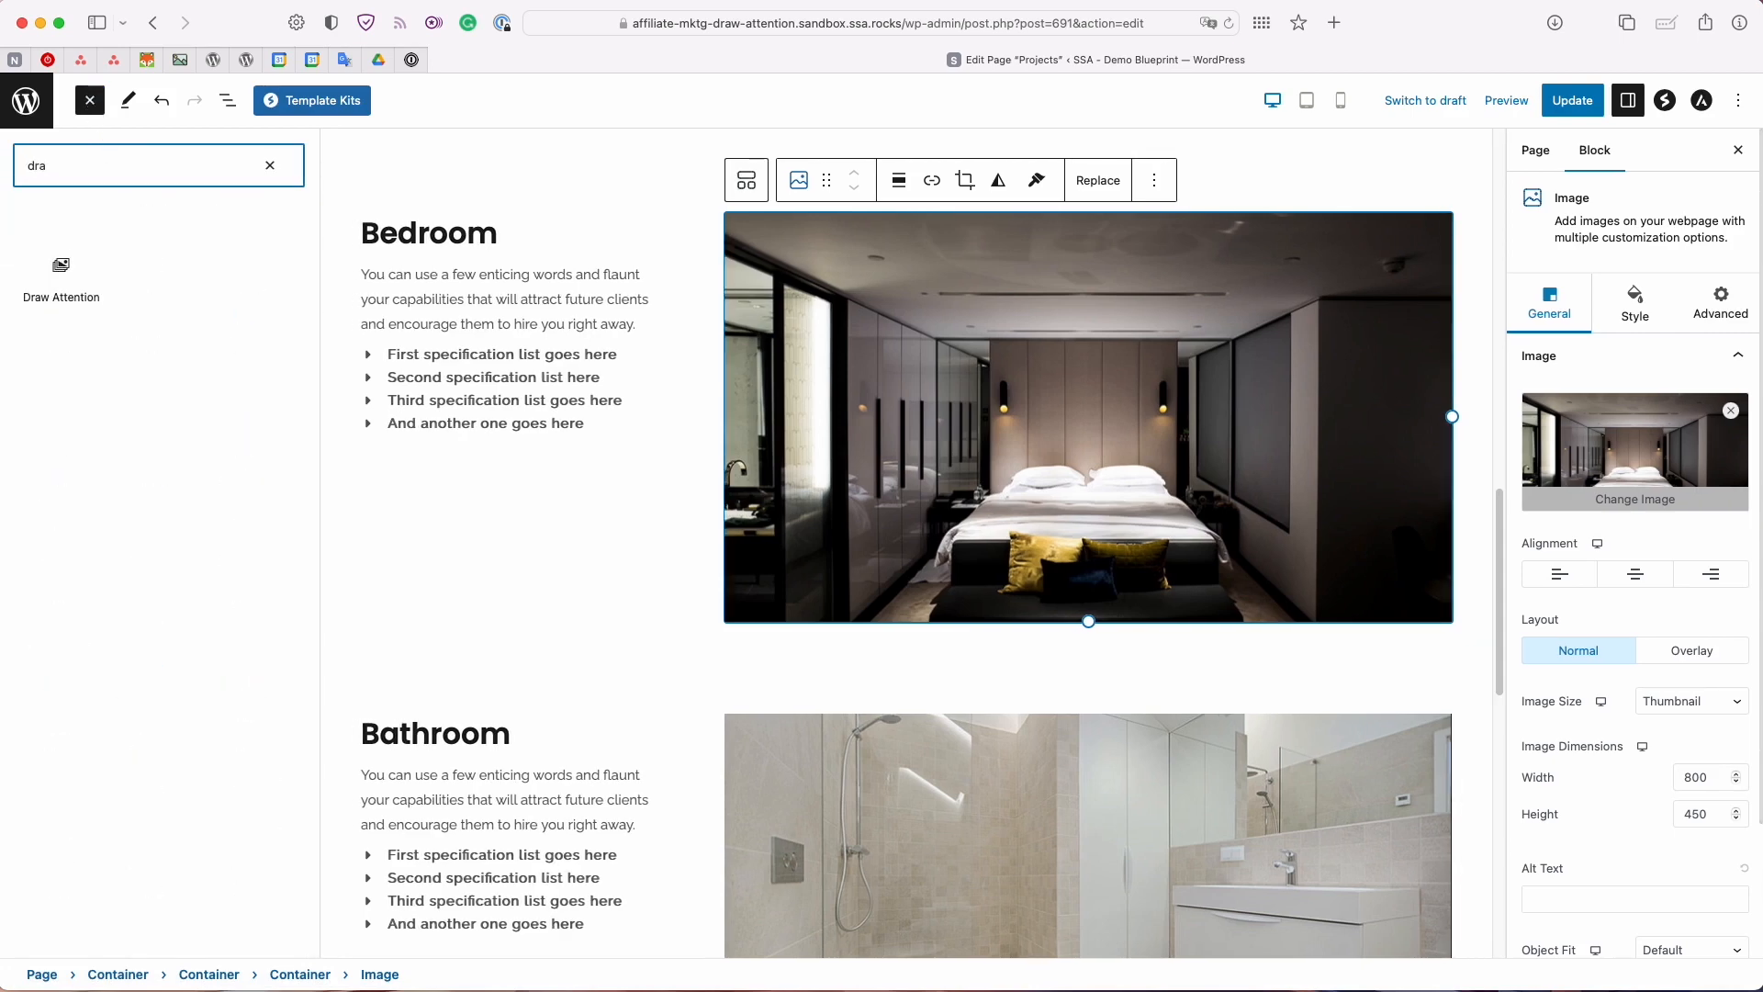
click(88, 280)
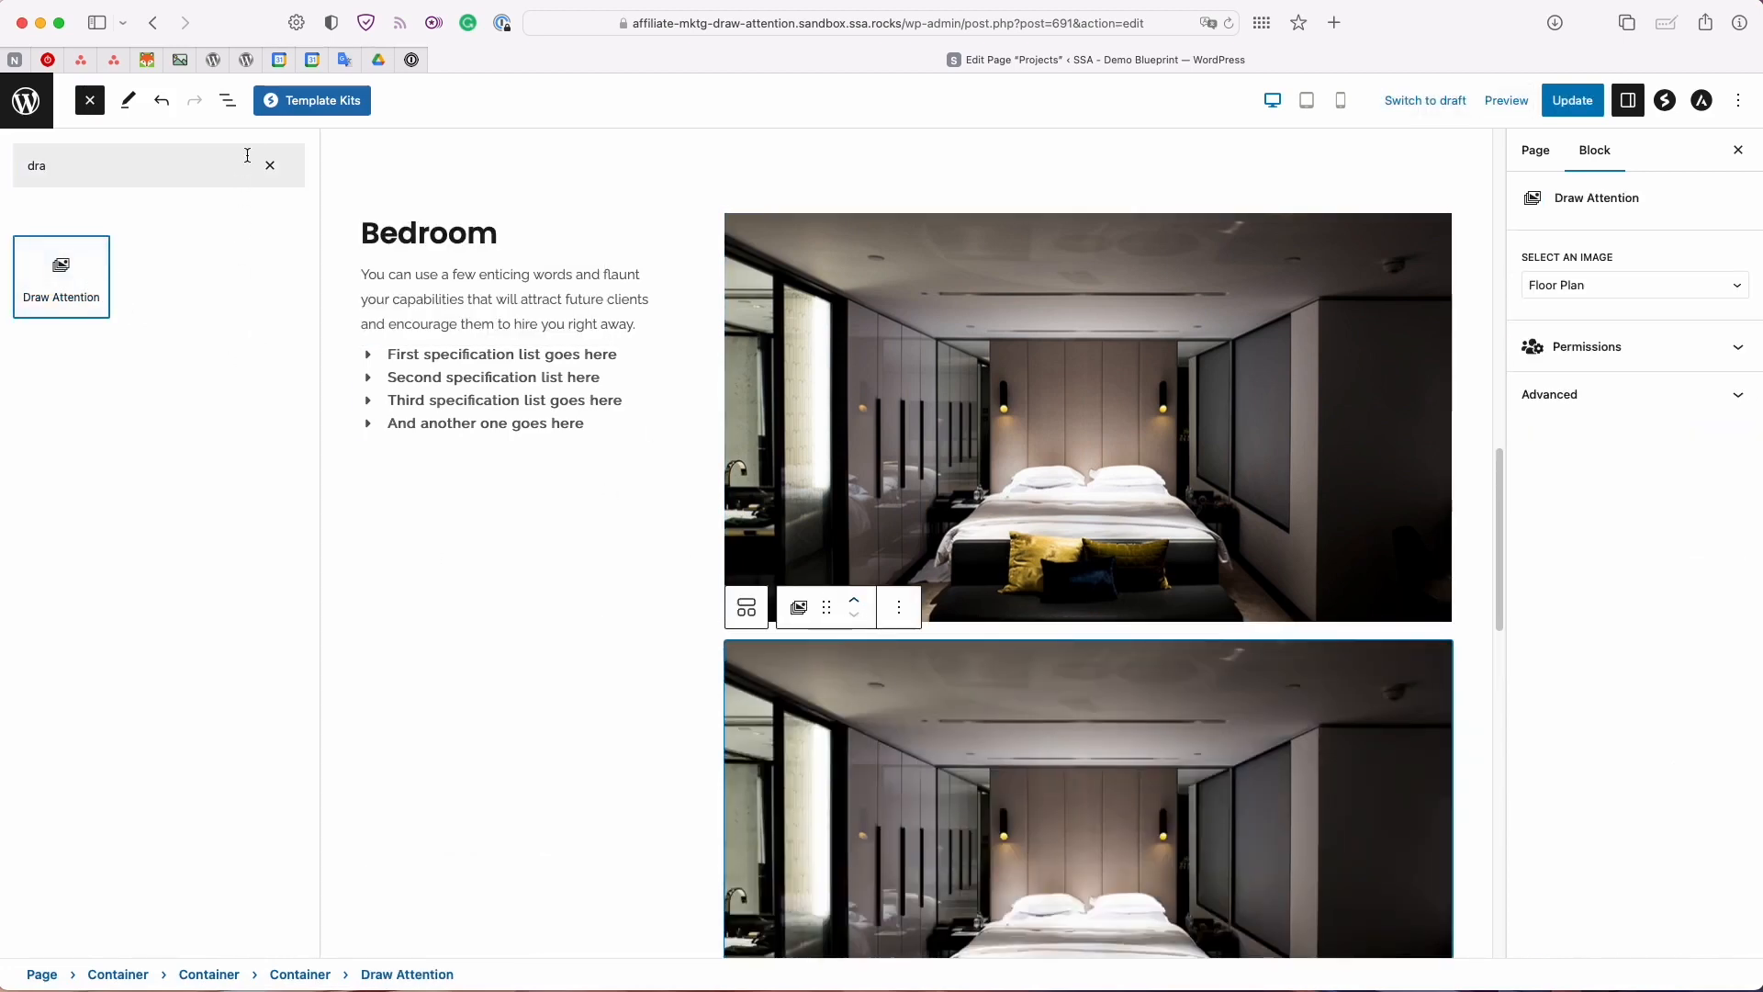
- Delete the original Image block from the Bedroom section's container, keeping the Draw Attention block
click(234, 111)
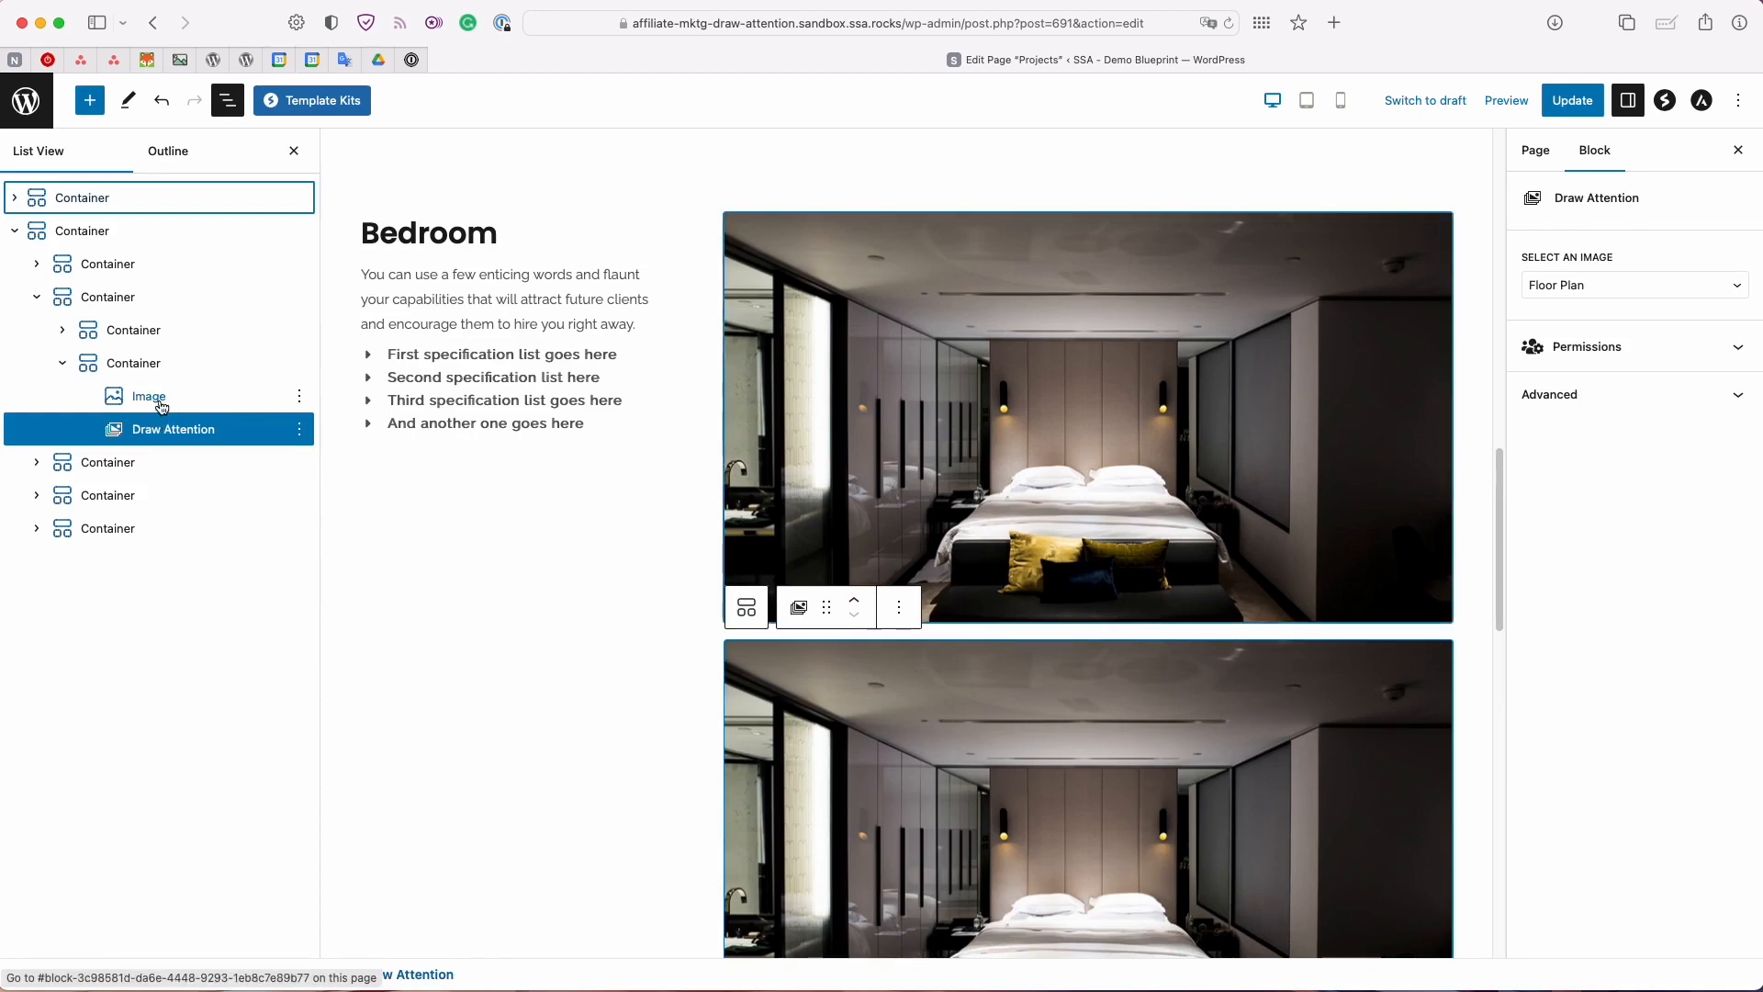
click(300, 397)
click(347, 886)
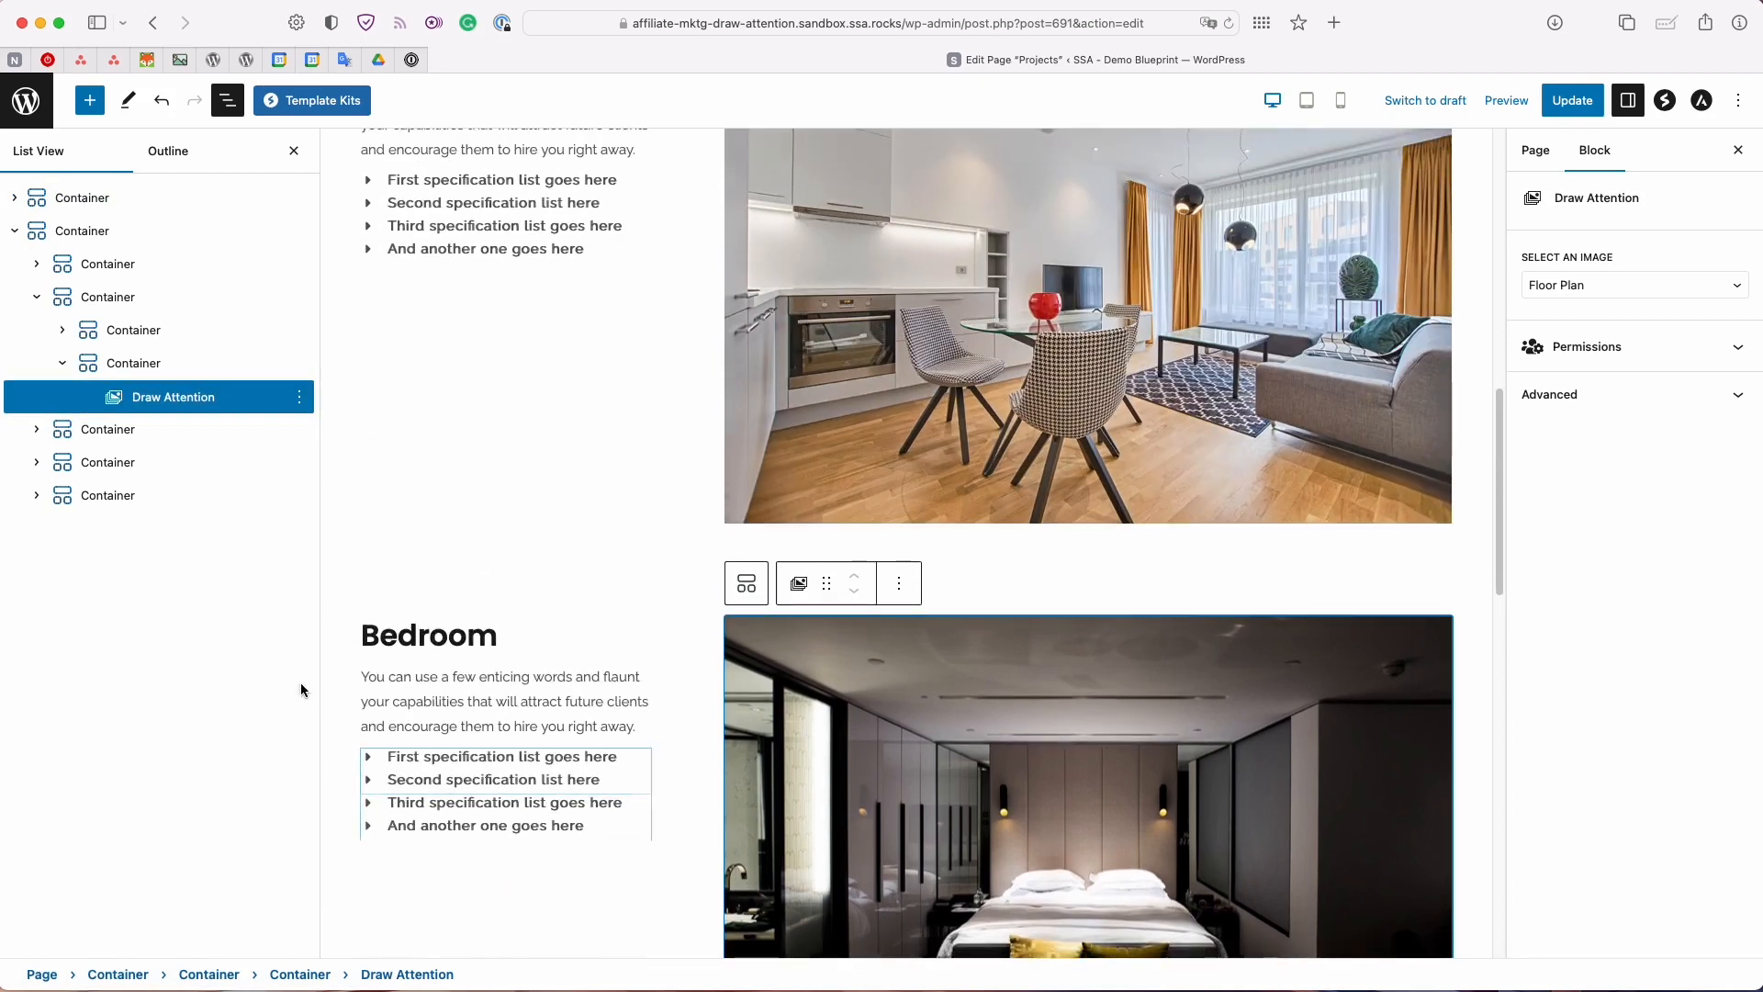
- Set the Draw Attention block to use the Bedroom image and update the Projects page
scroll(551, 569, down, 5)
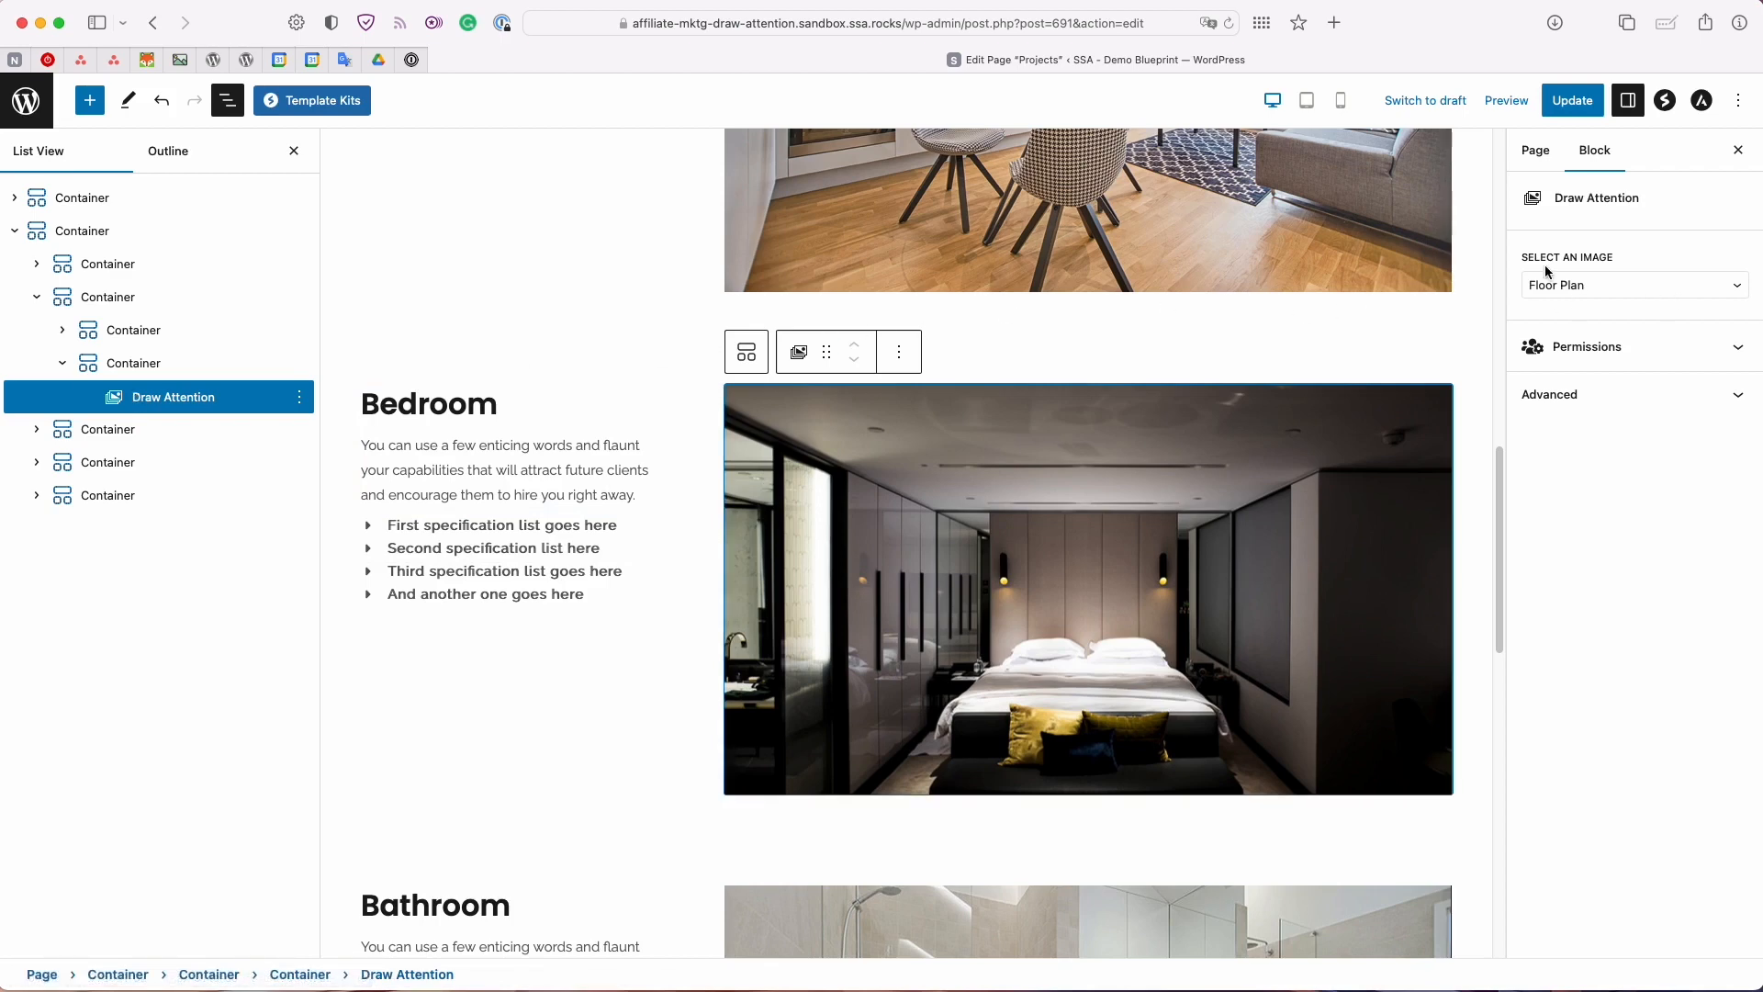
click(1670, 287)
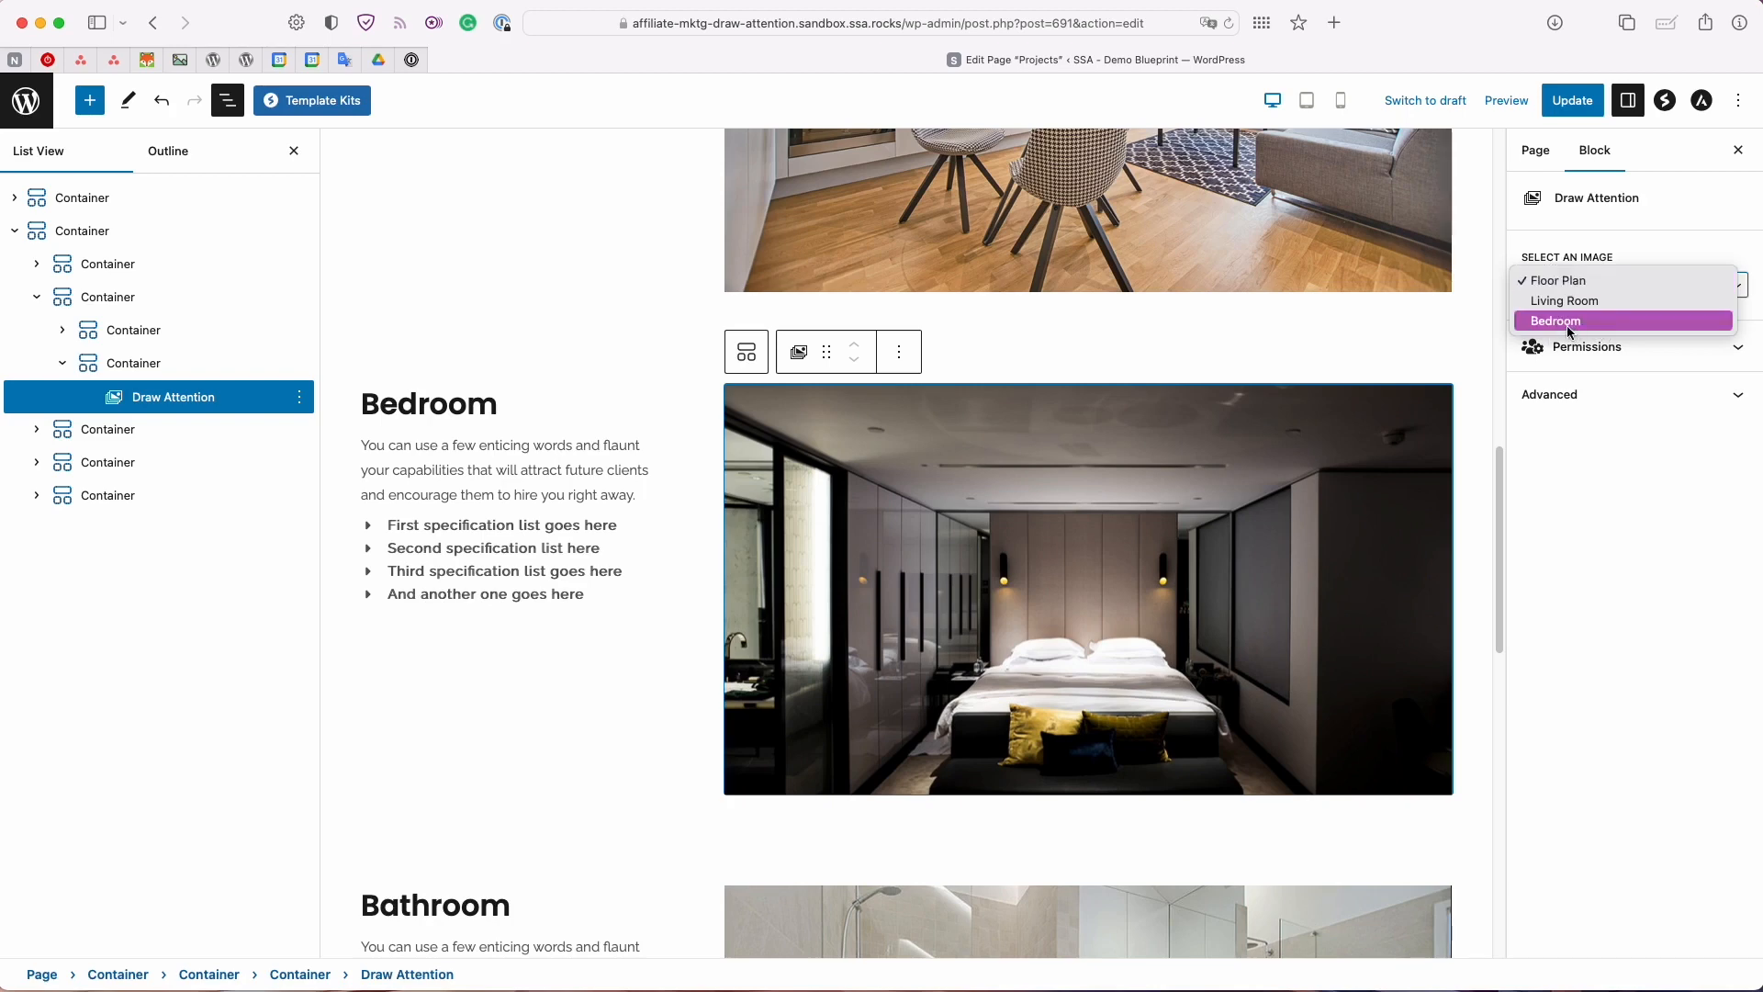
click(1570, 321)
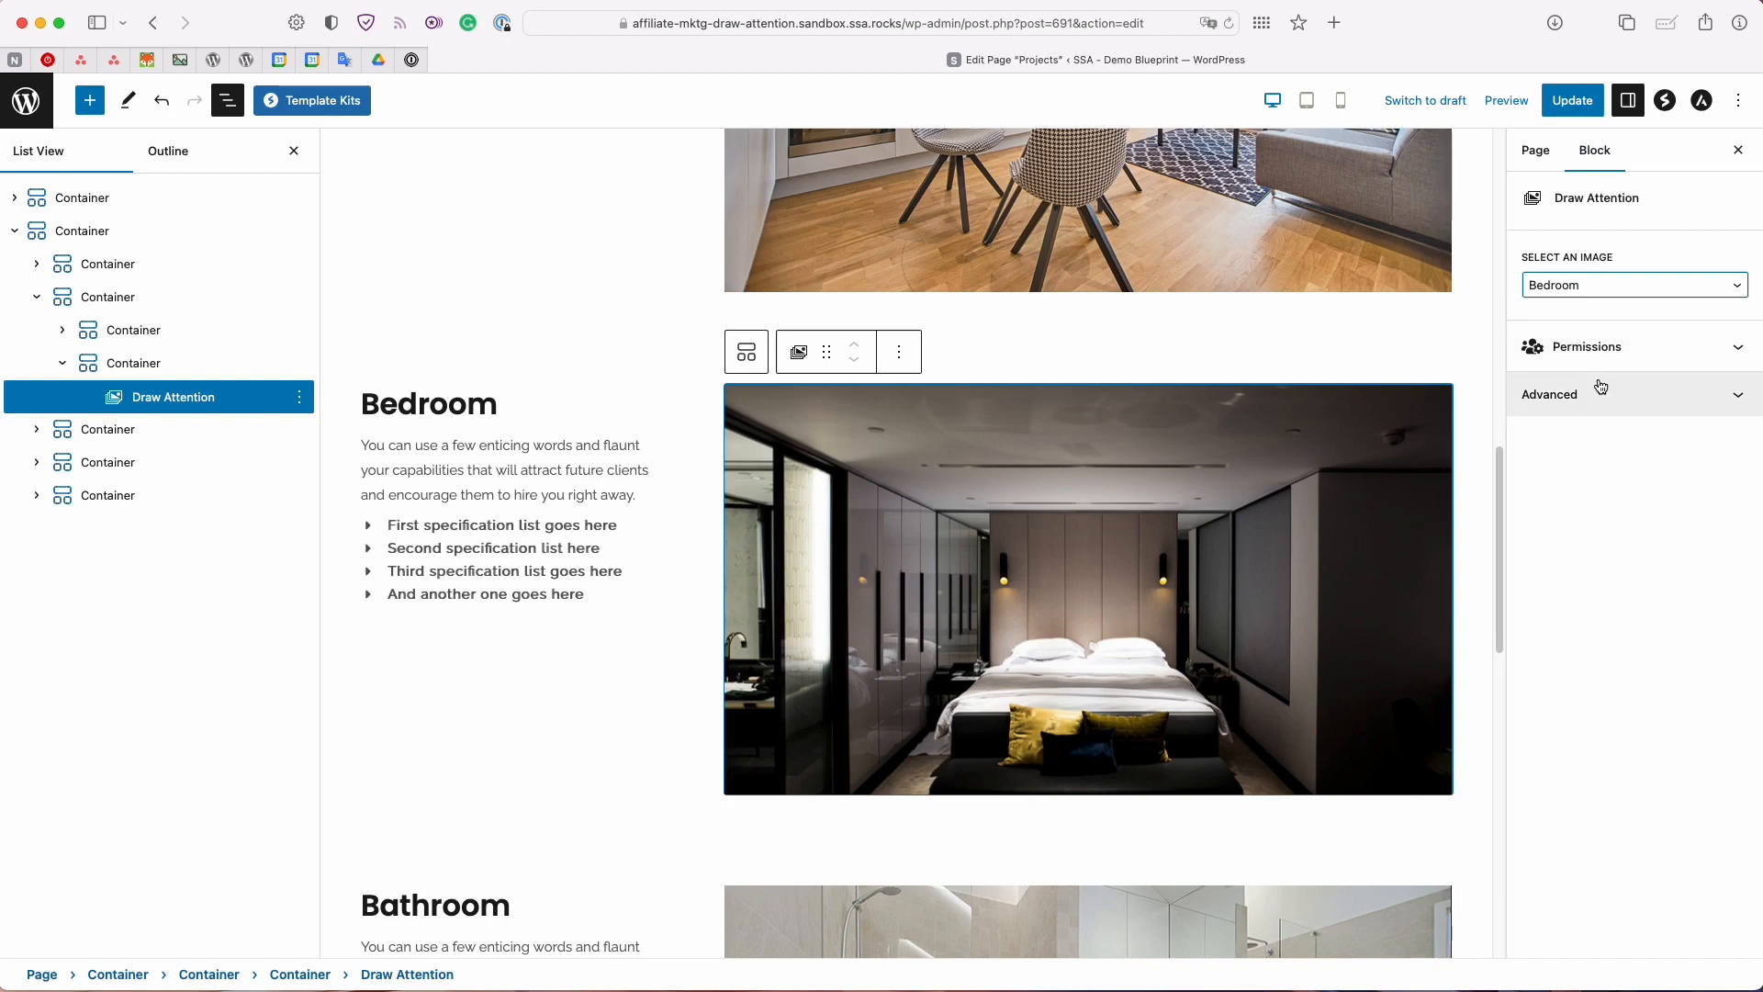
click(1566, 101)
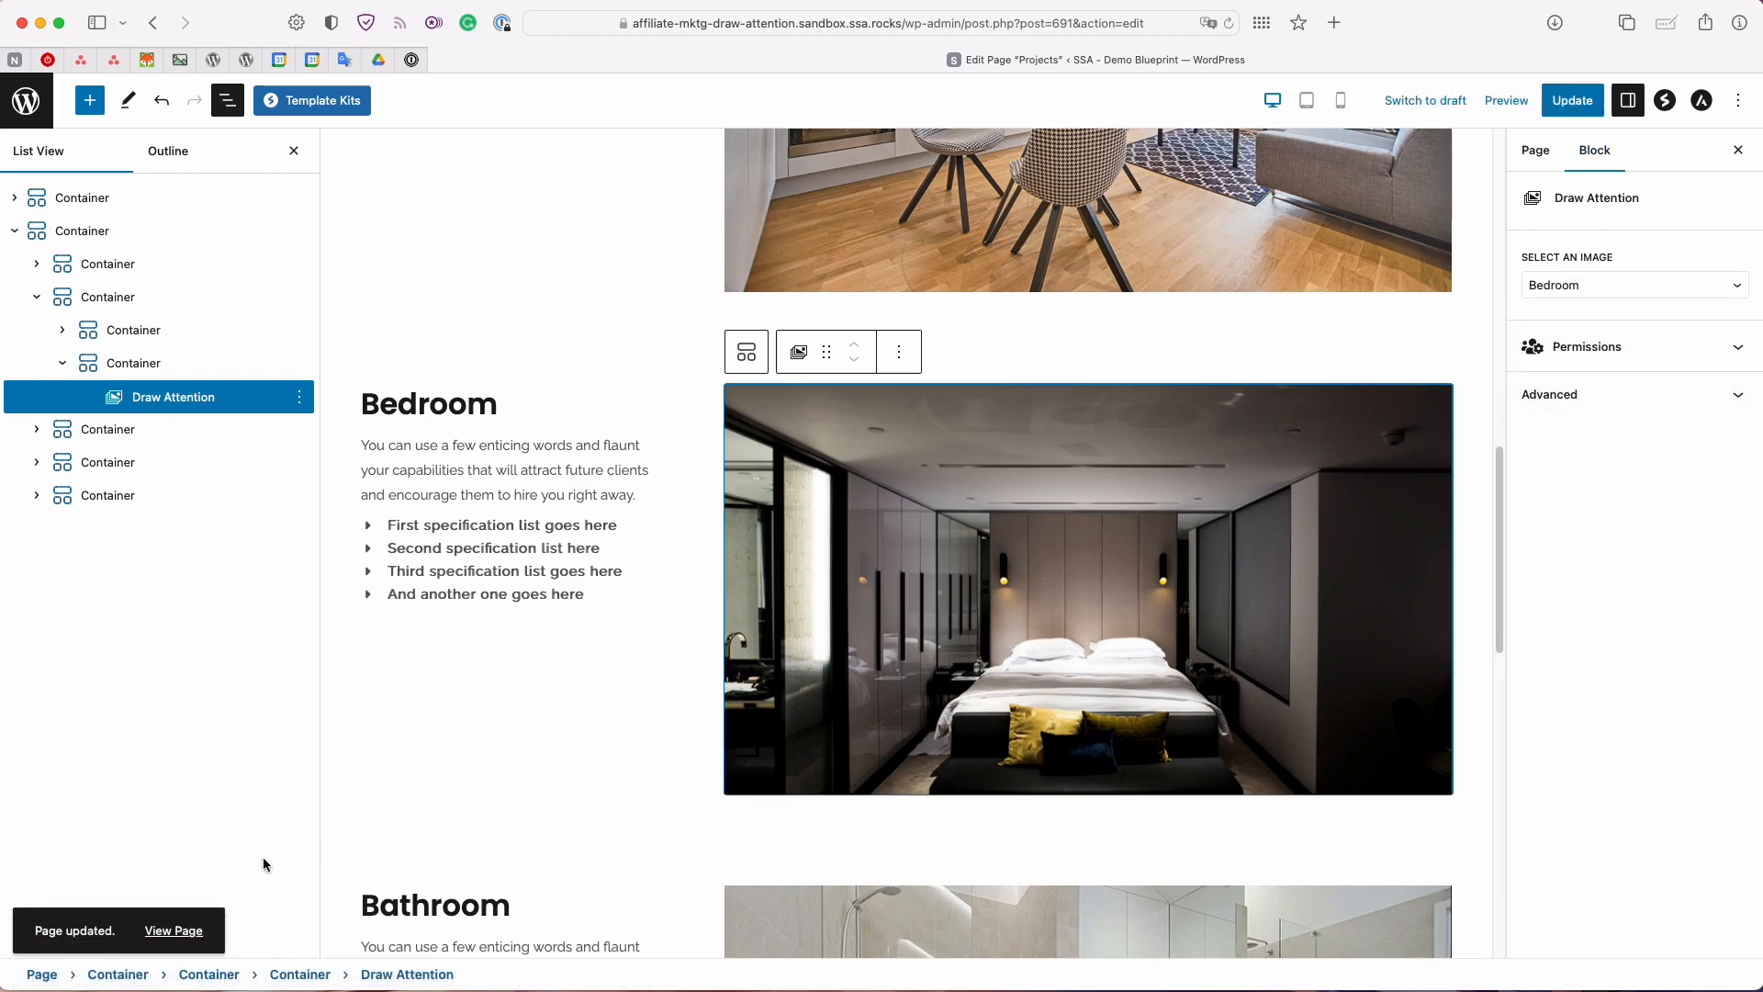
- View the published Projects page and check the hotspot highlights and tooltips on the Bedroom section's image
click(184, 931)
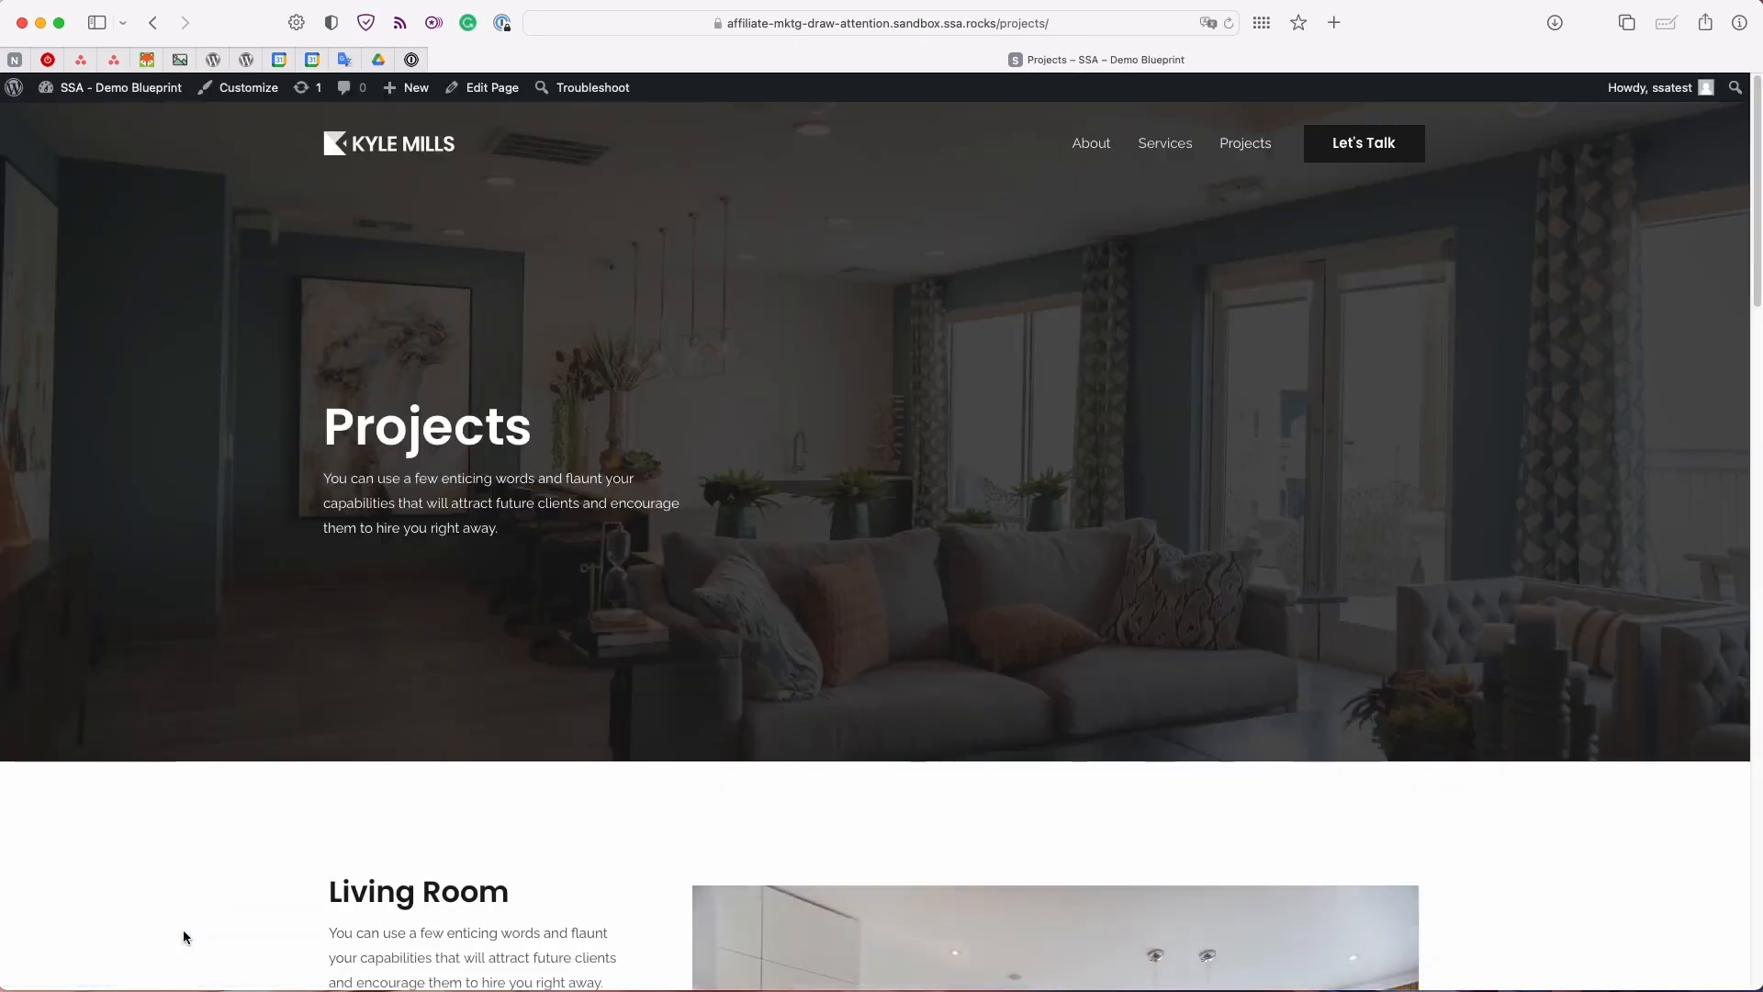
scroll(217, 850, down, 7)
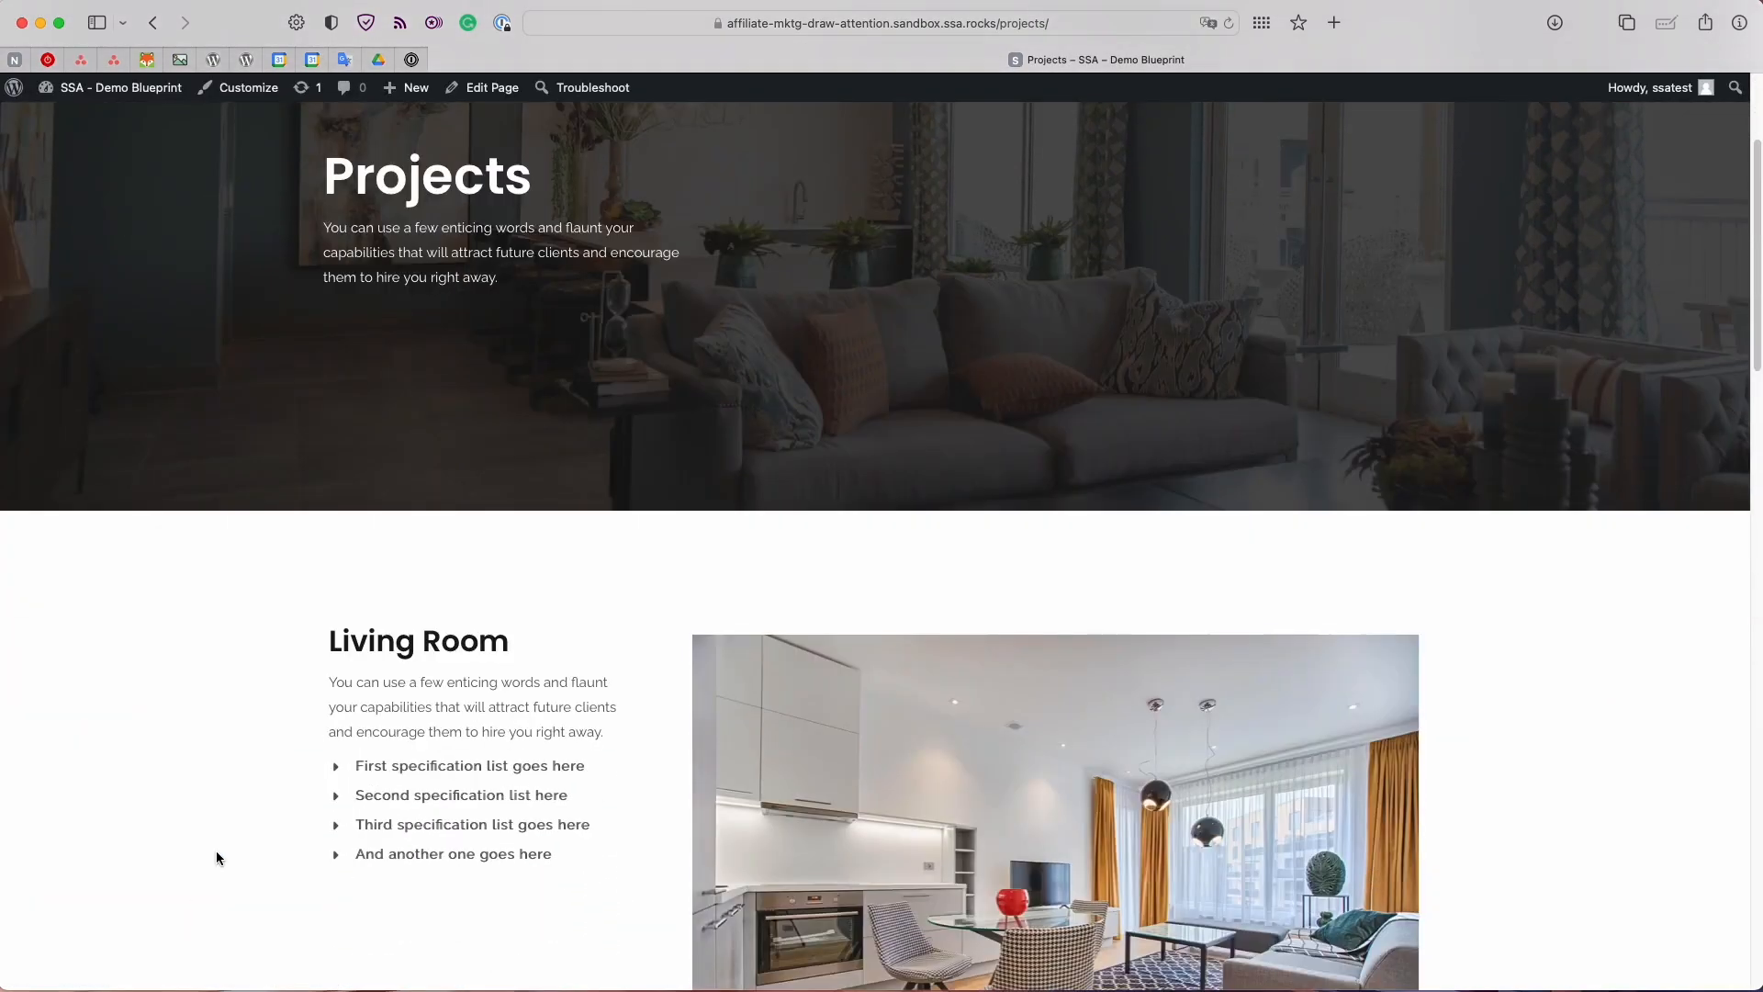
scroll(218, 850, down, 3)
scroll(230, 832, down, 3)
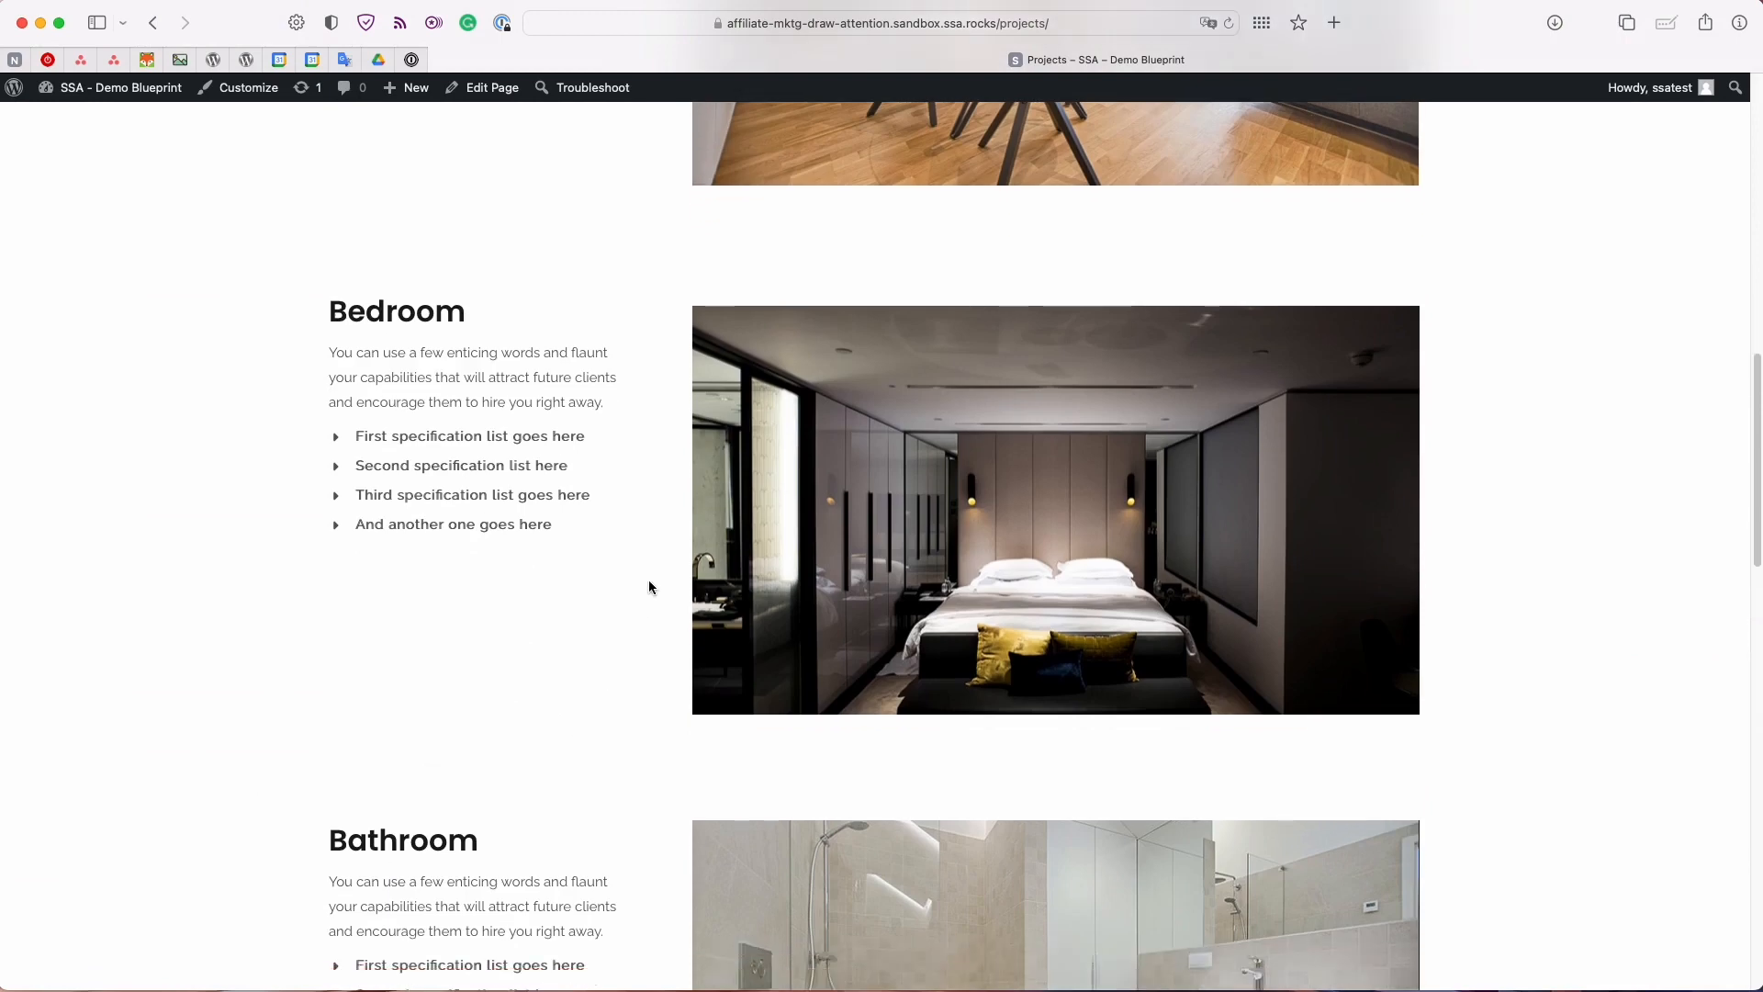
mouse_move(1189, 513)
mouse_move(1136, 497)
mouse_move(856, 545)
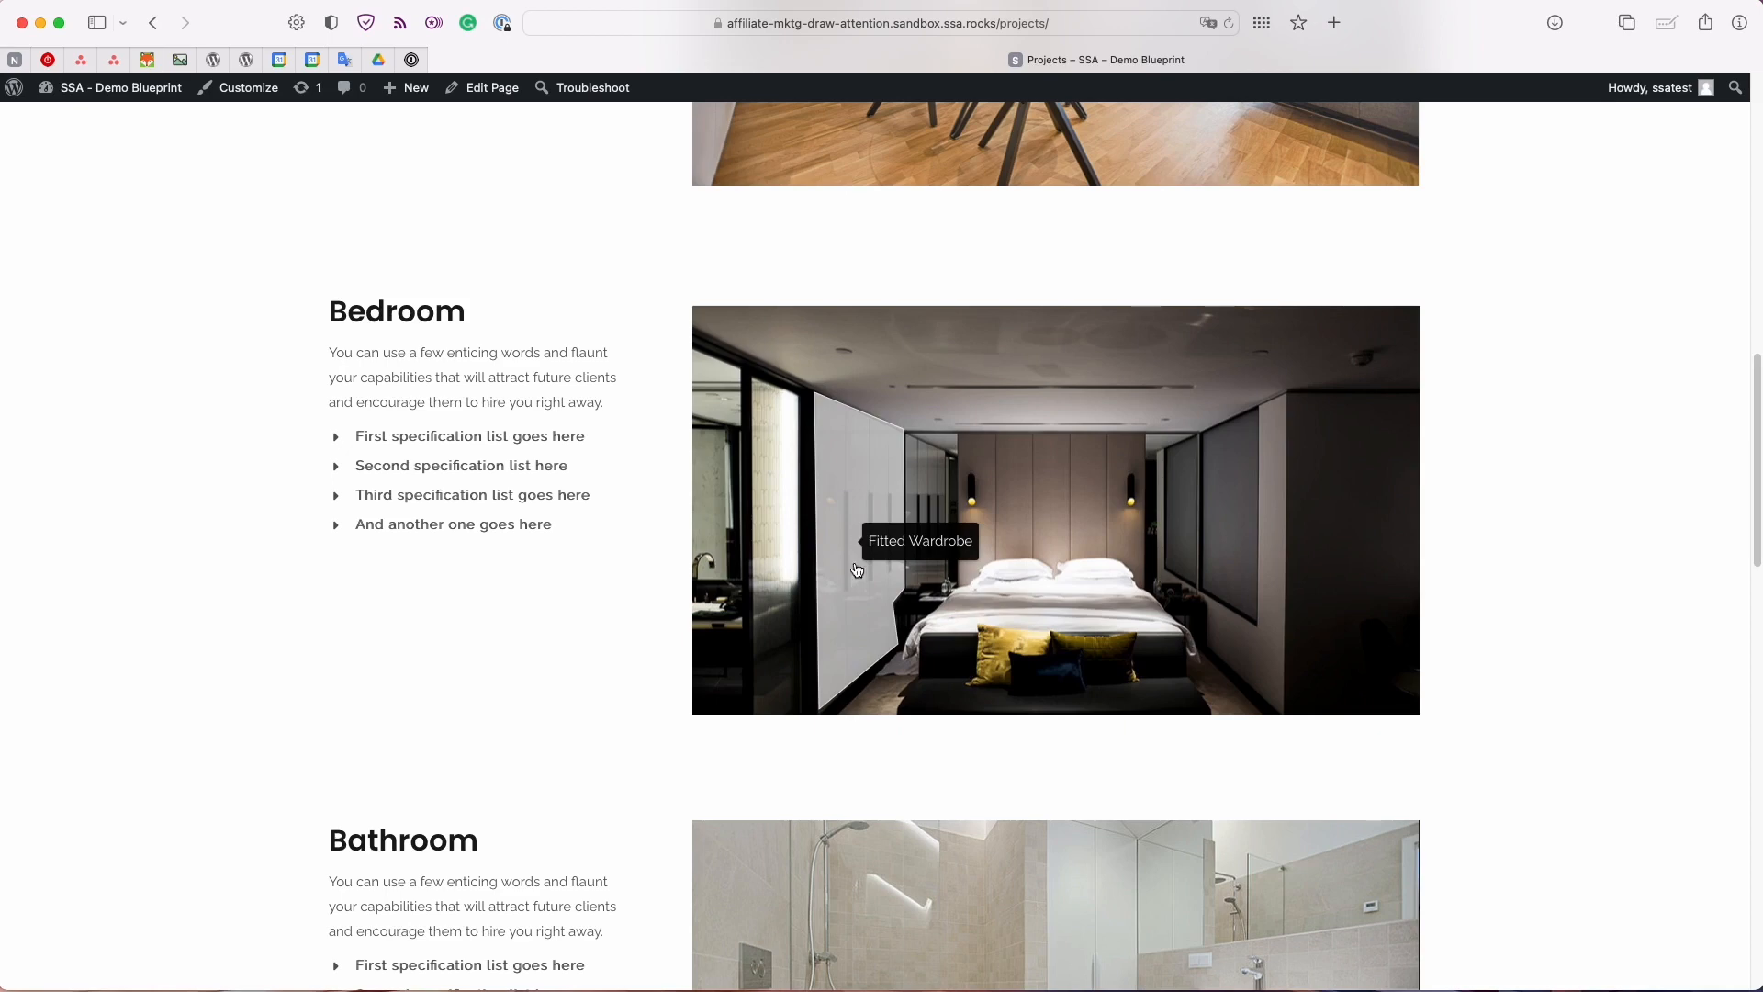
- Test the link of the light fixture hotspot beside the bed and return to the Projects page's Bedroom section
click(1135, 492)
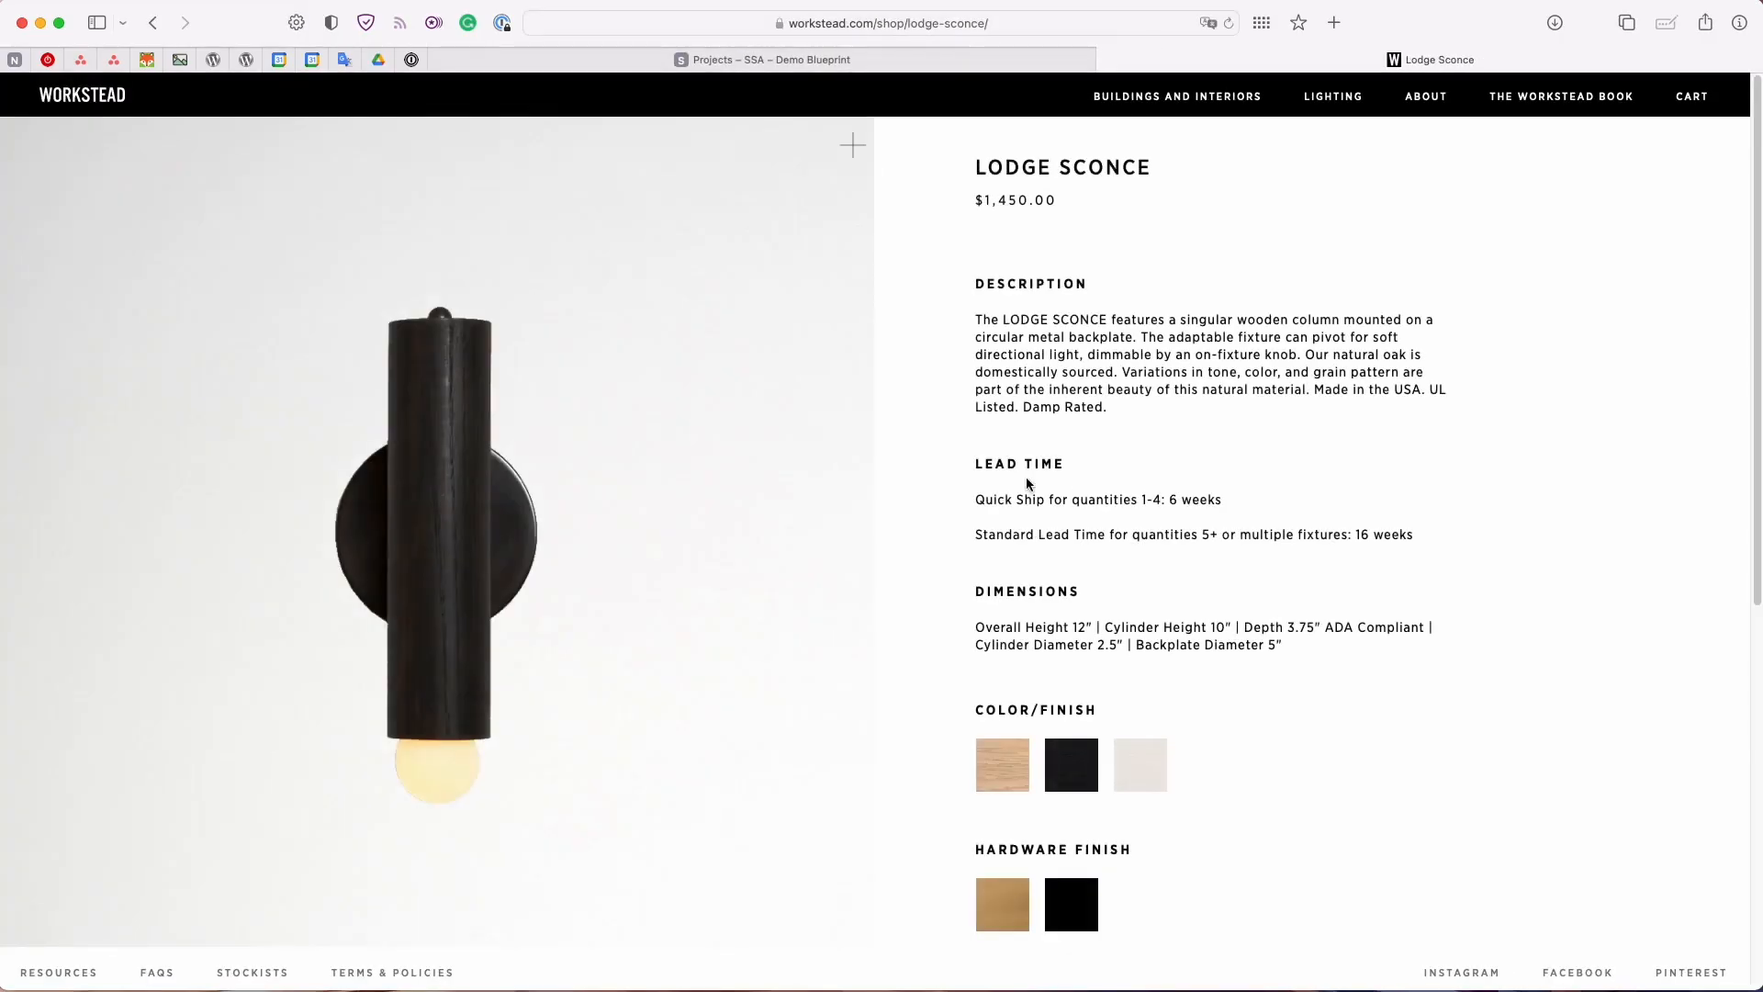
click(963, 61)
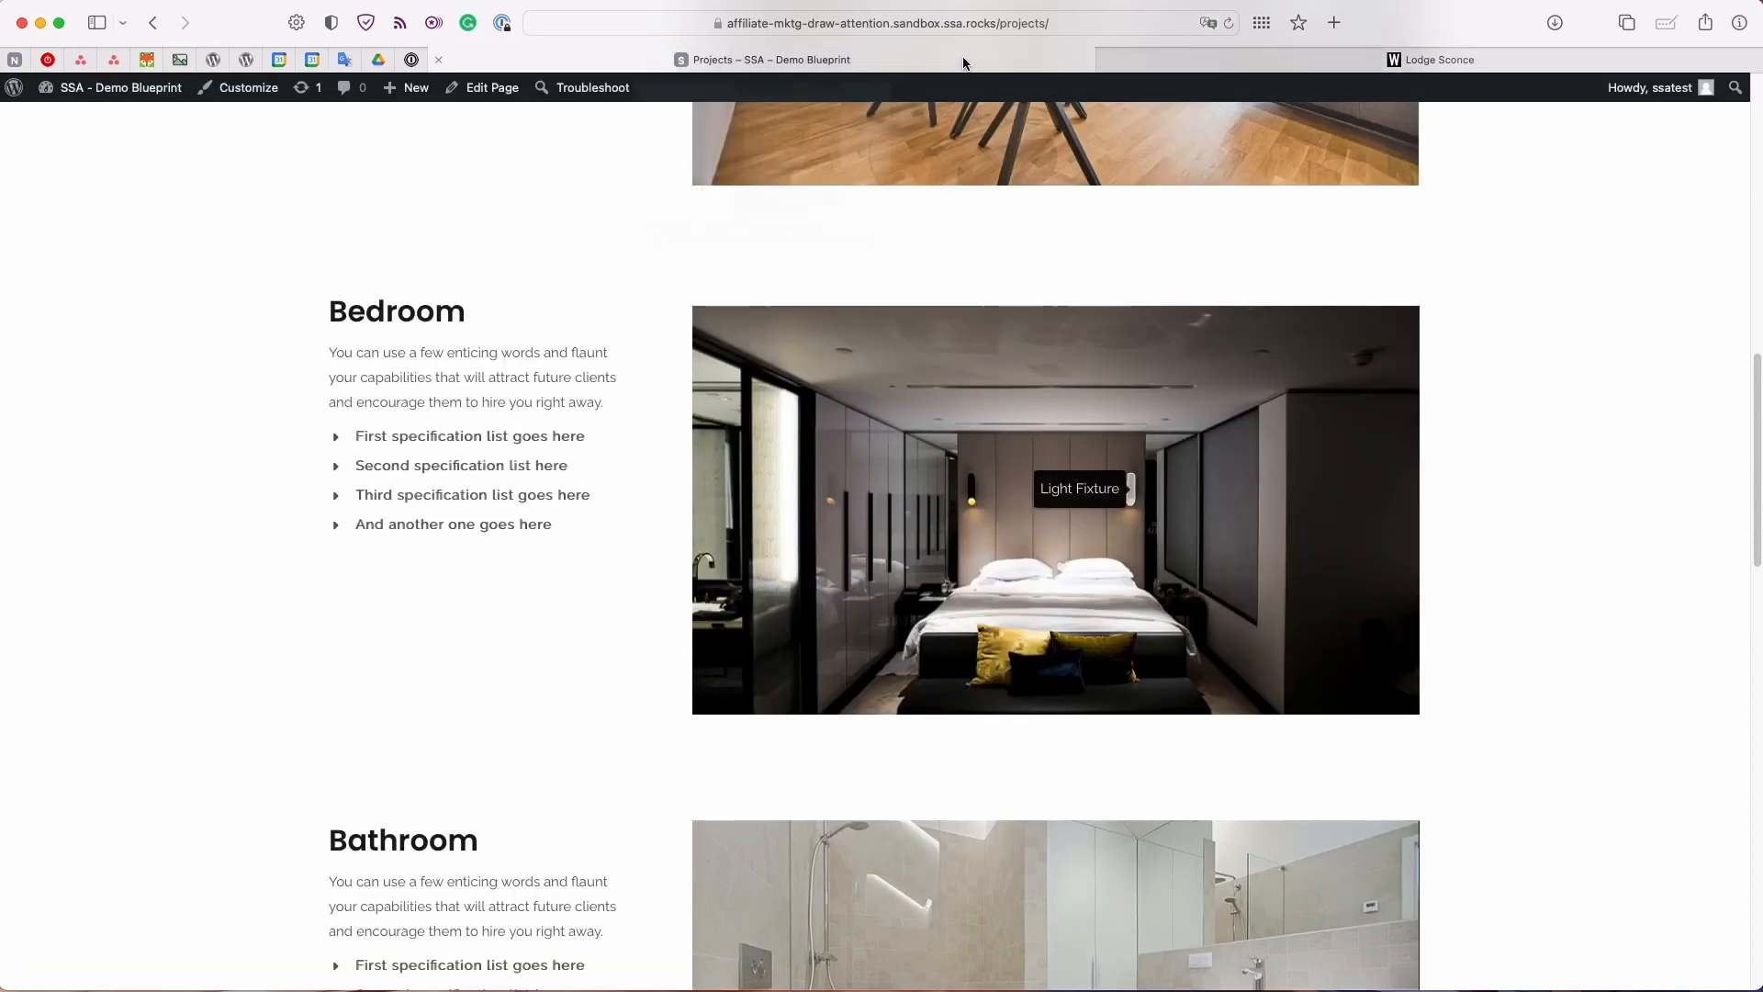
scroll(971, 337, down, 1)
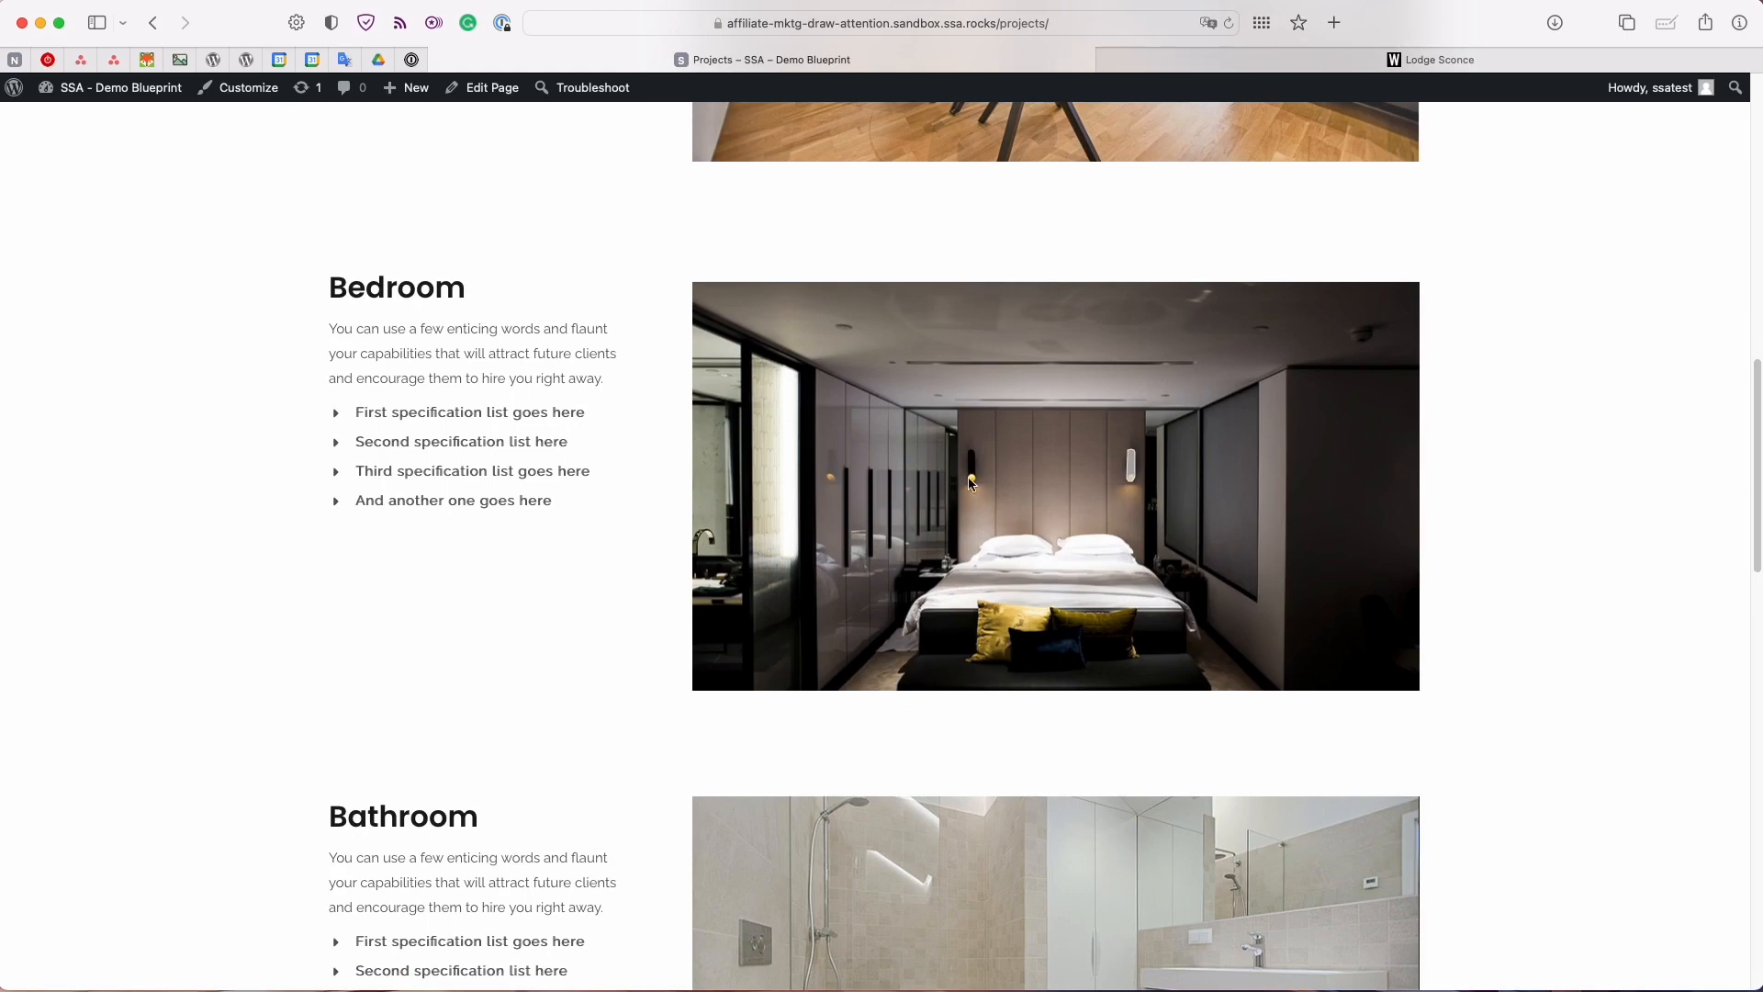
scroll(969, 478, down, 1)
scroll(973, 482, up, 2)
scroll(996, 500, up, 3)
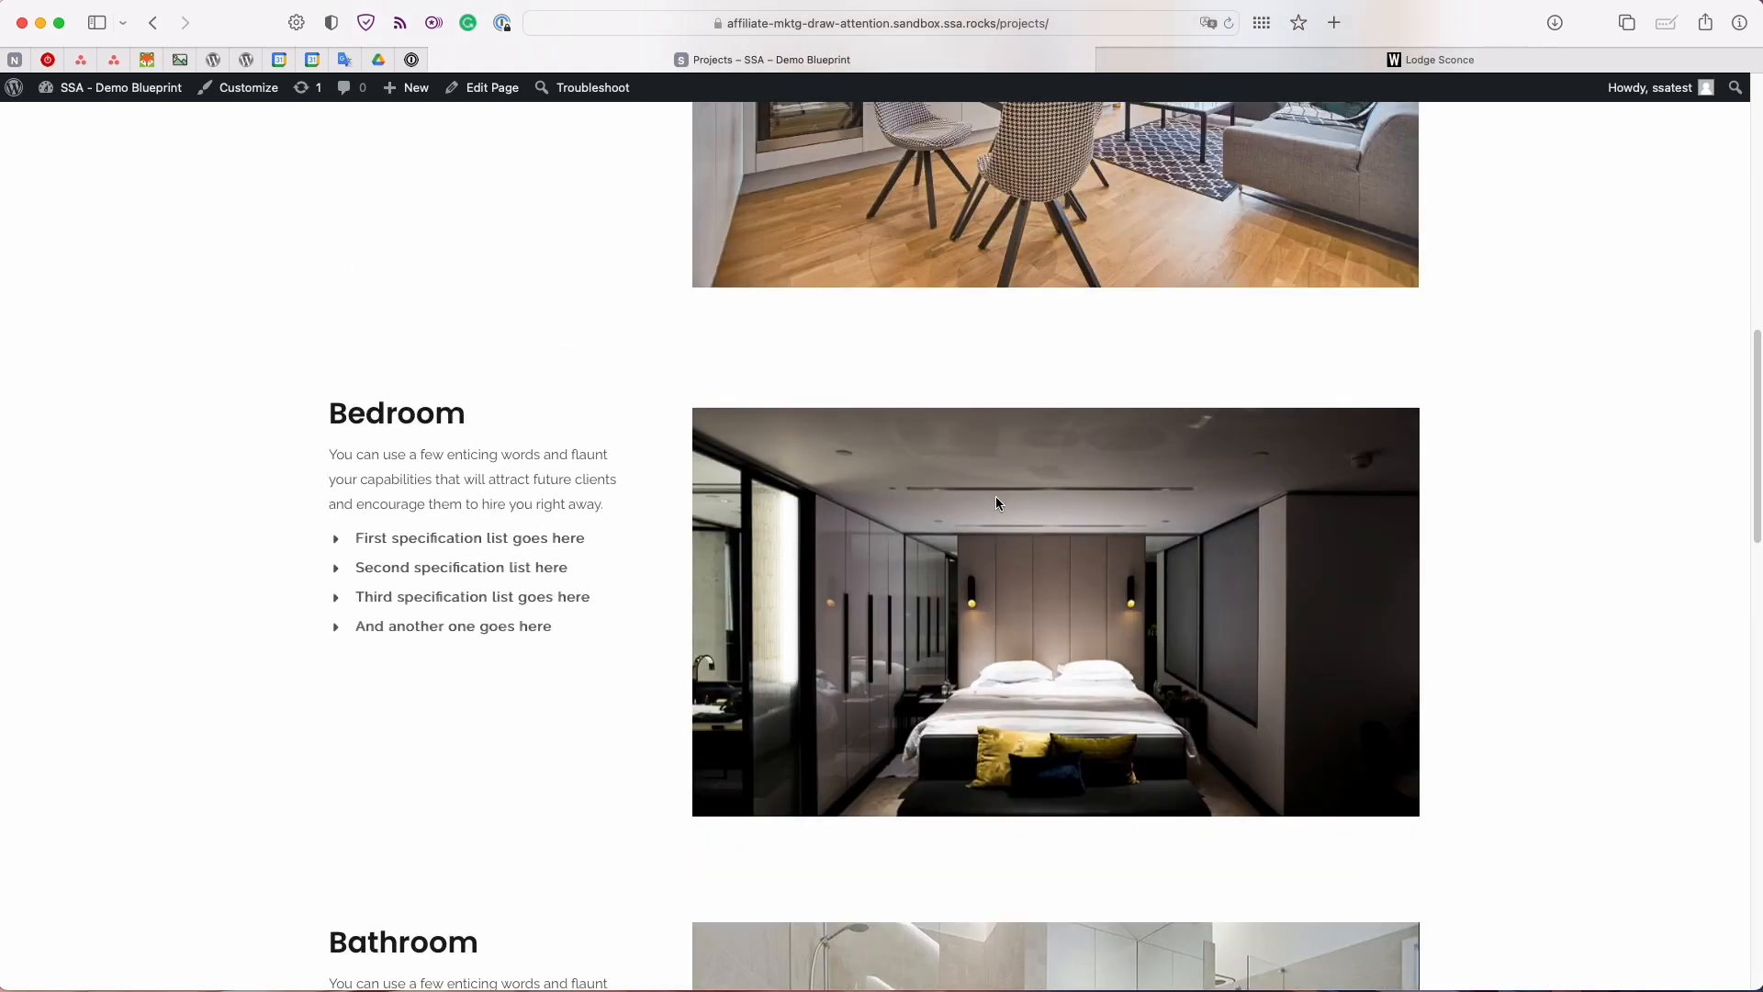
scroll(1000, 526, down, 3)
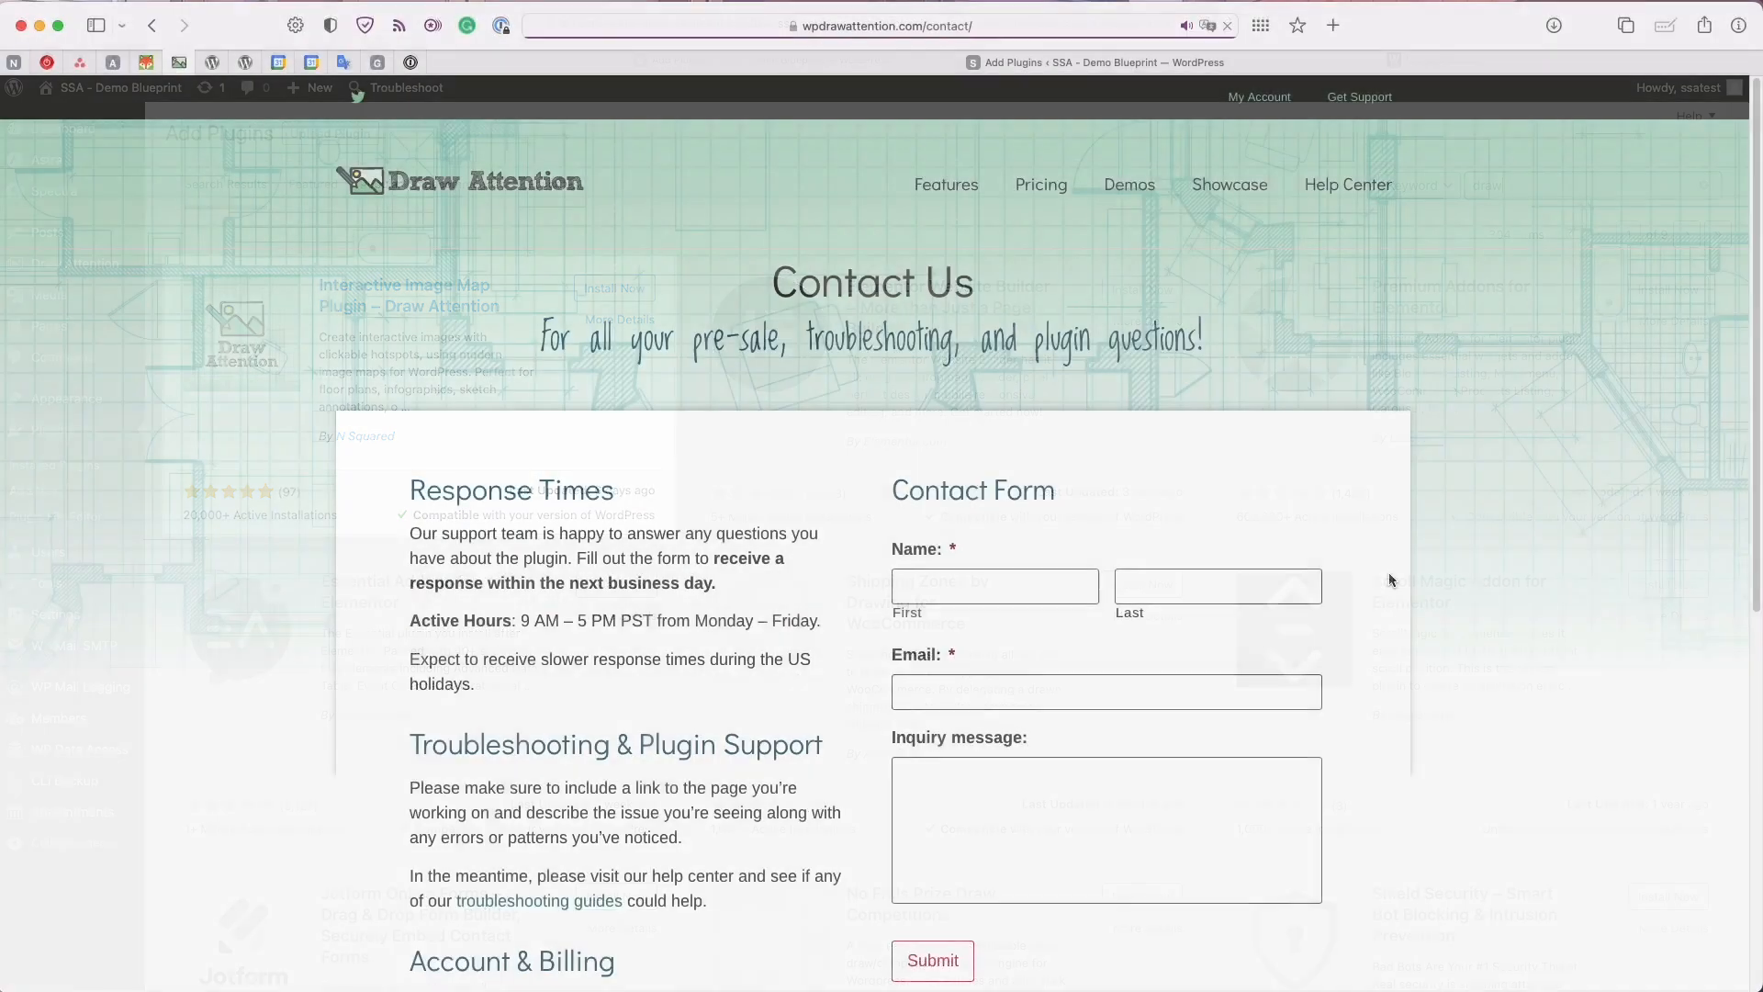
- Review the contact form and support information on the Draw Attention website's Contact Us page
scroll(1389, 587, down, 1)
scroll(1389, 587, down, 5)
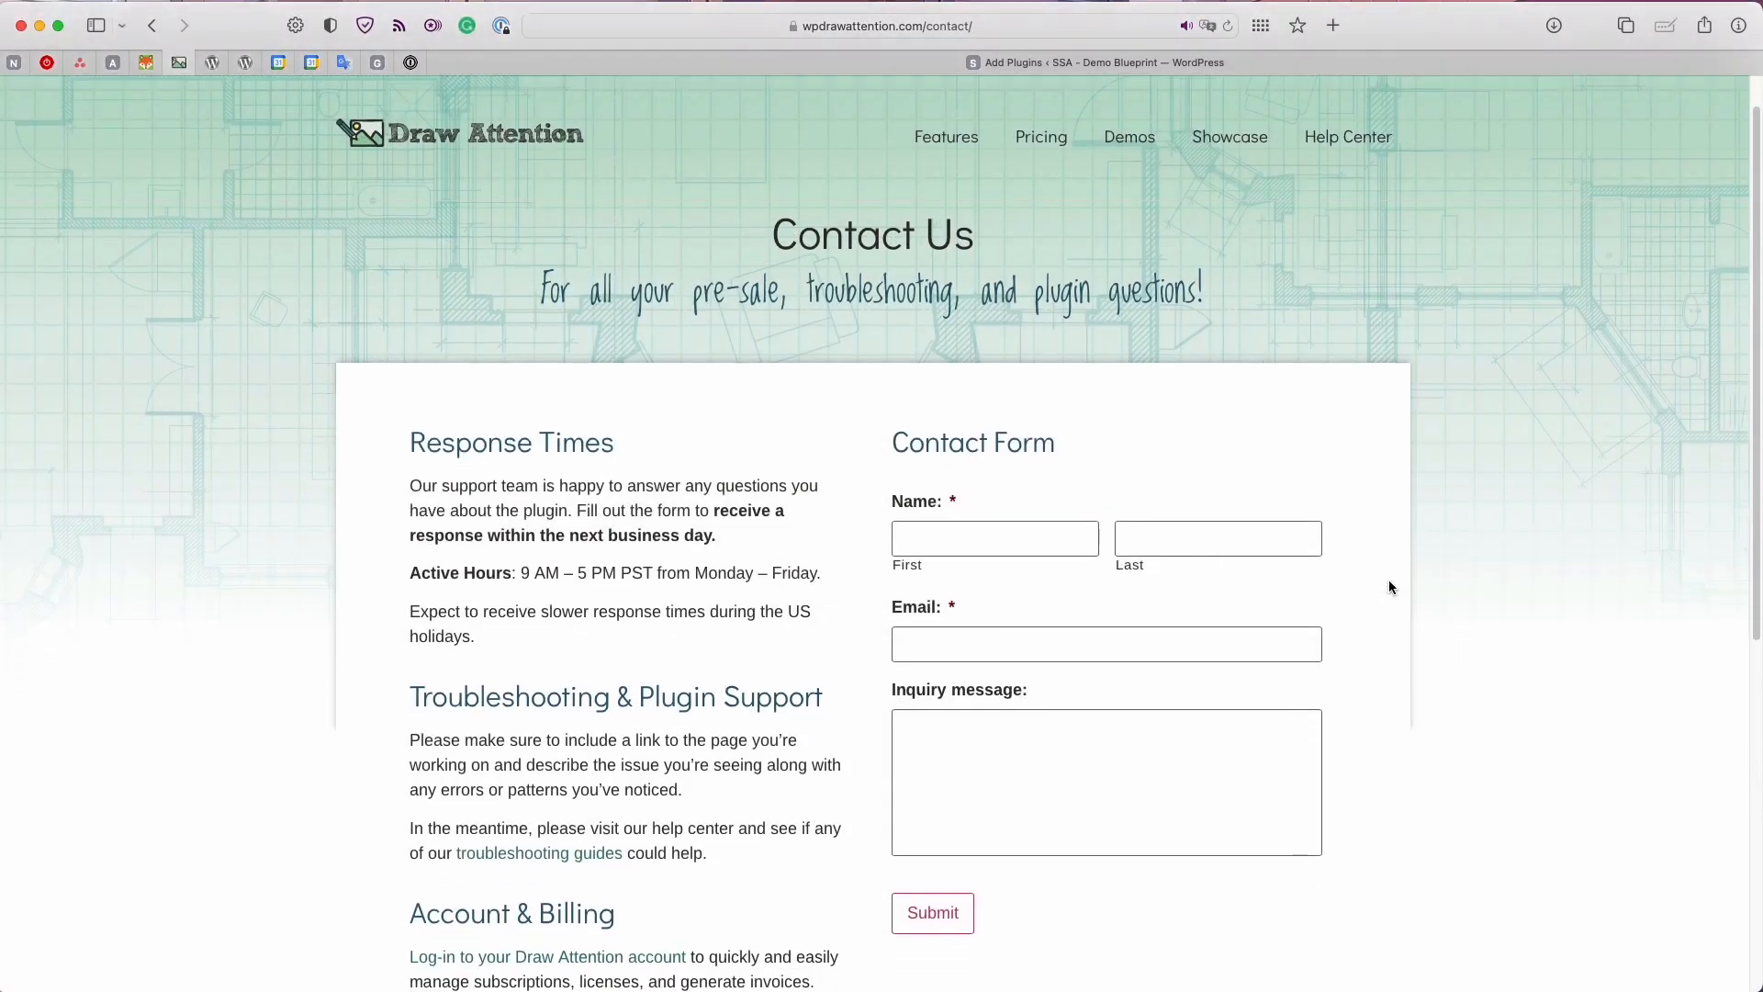
scroll(1390, 582, down, 2)
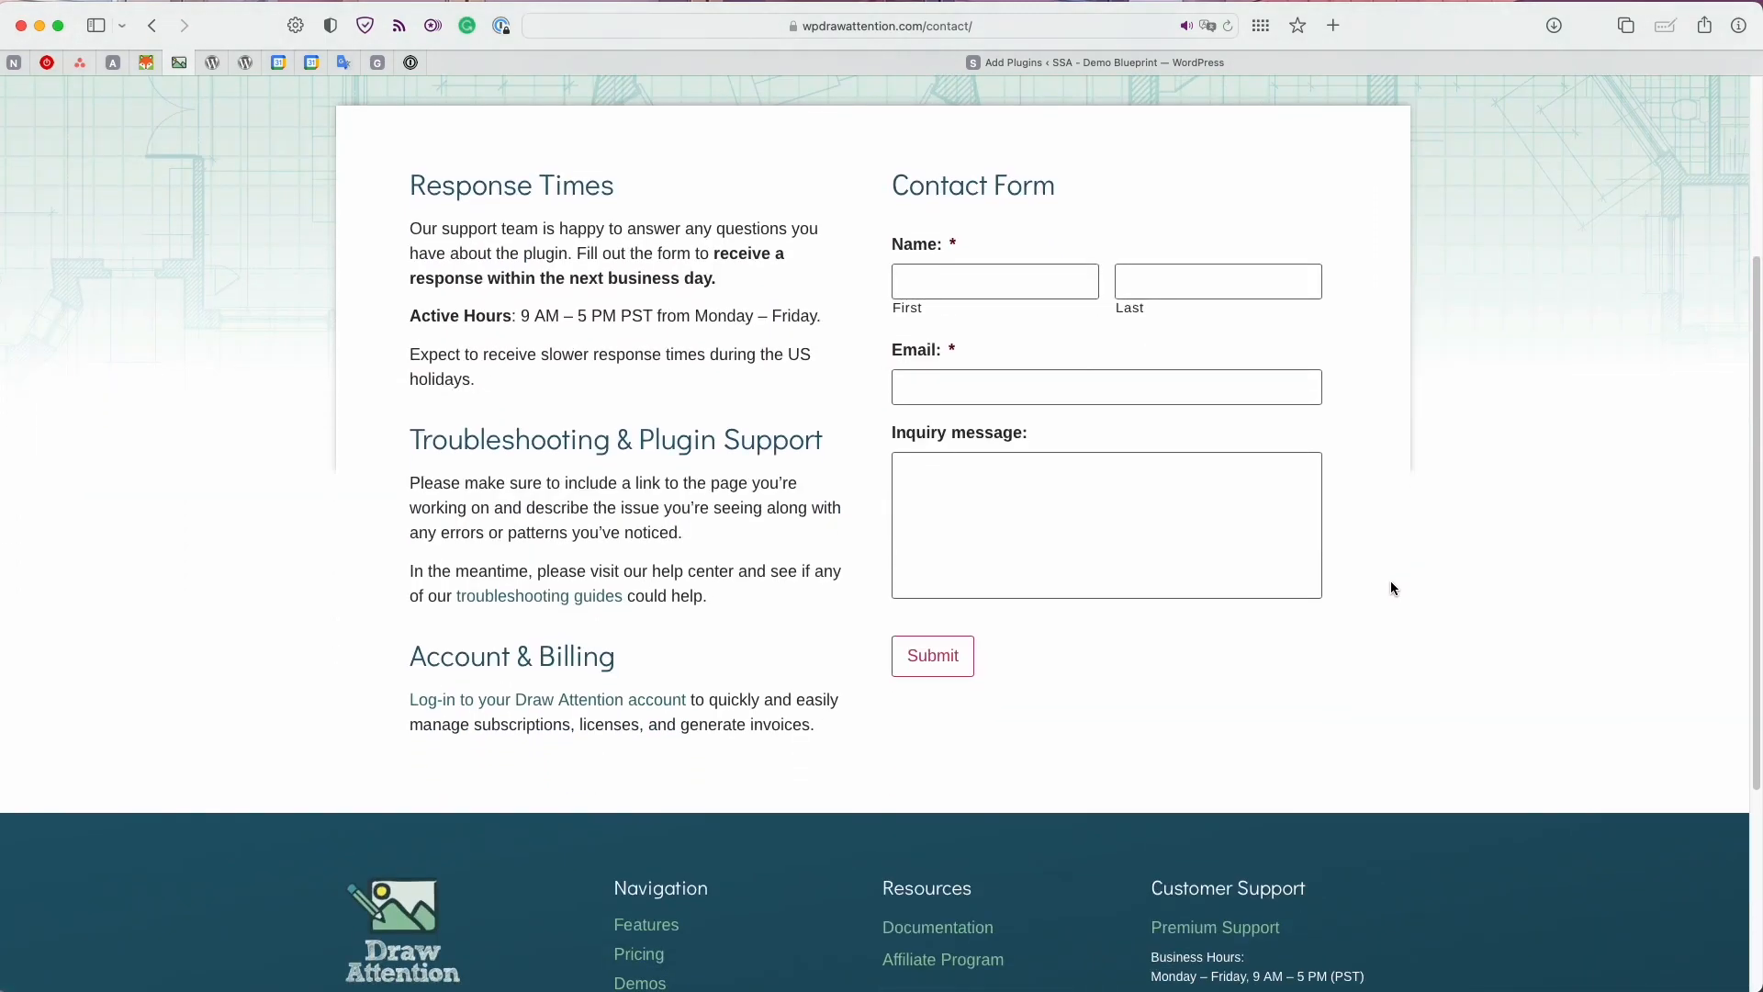
scroll(1391, 588, down, 6)
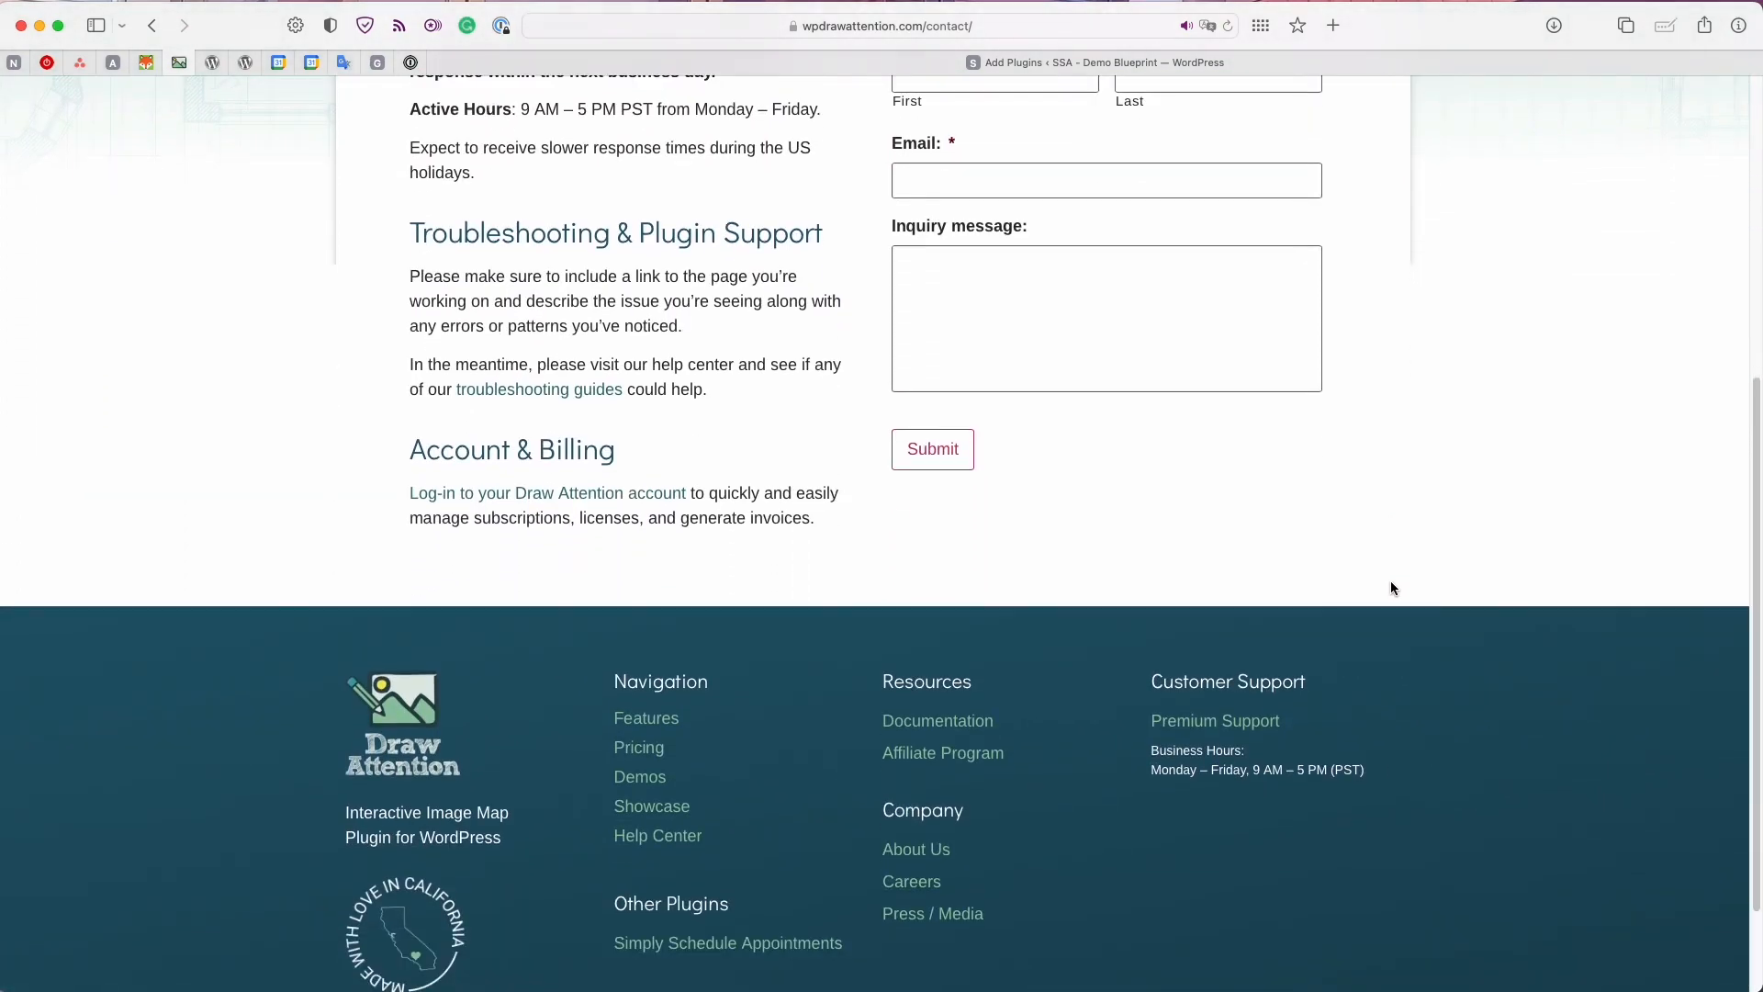